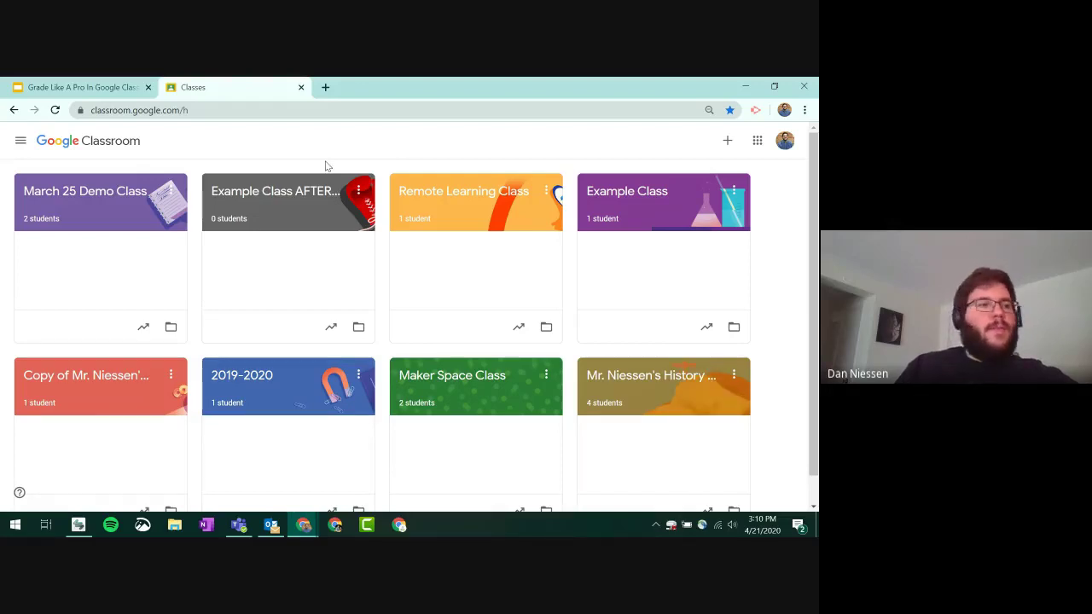
- In Remote Learning Class's Classwork, start a new assignment titled 'Worksheet 4/21'
left_click(487, 197)
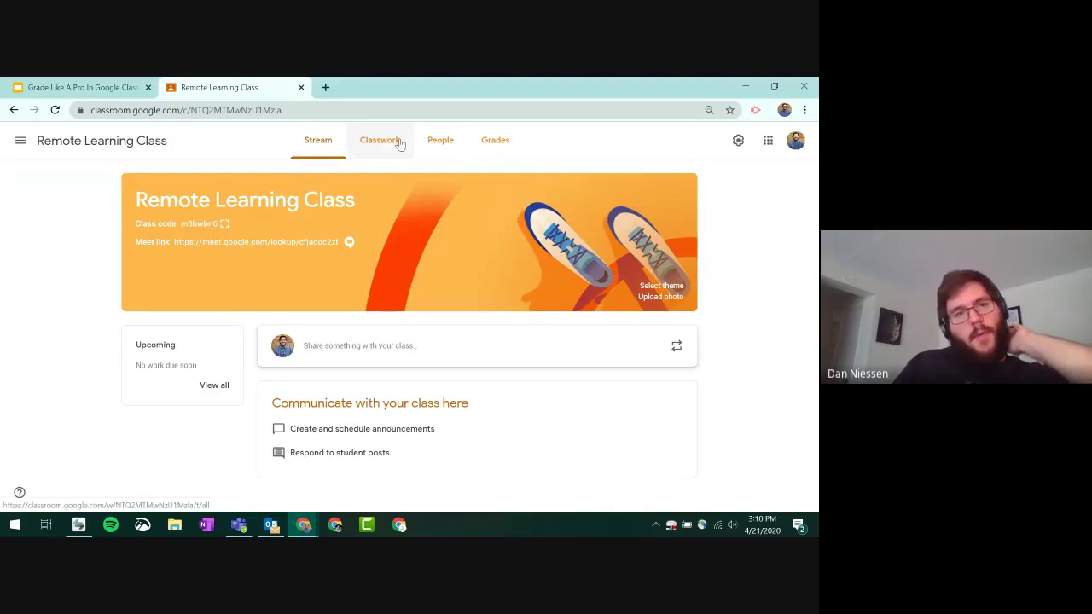
left_click(398, 142)
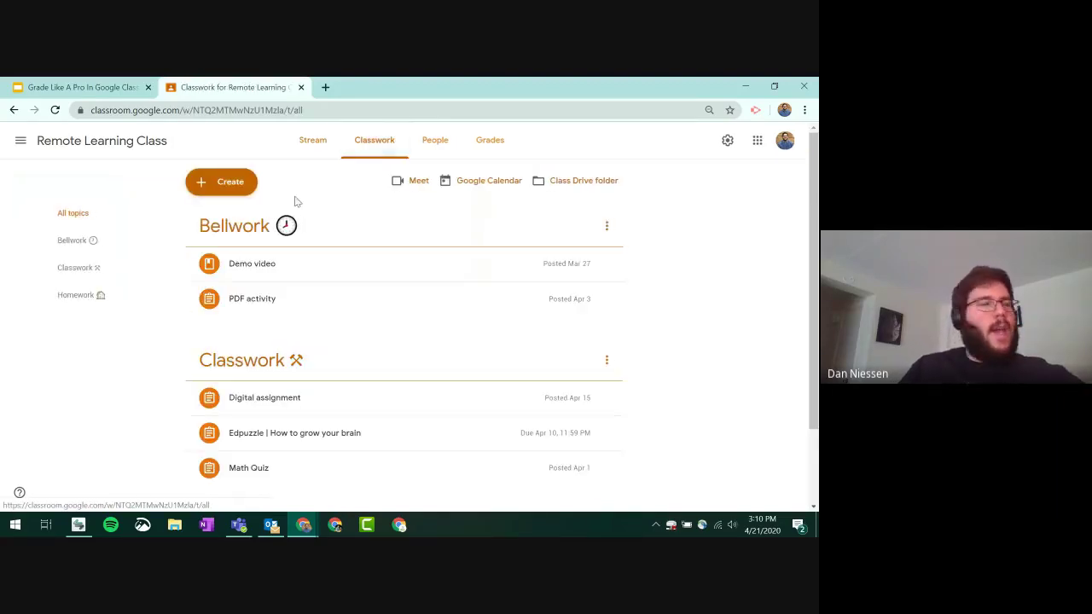
left_click(202, 186)
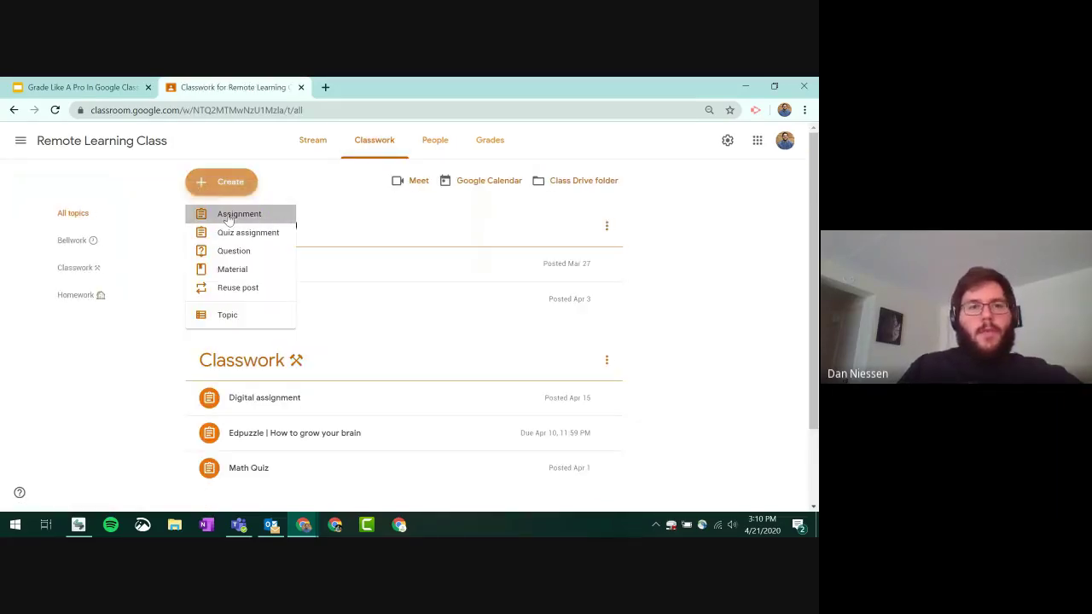
left_click(228, 220)
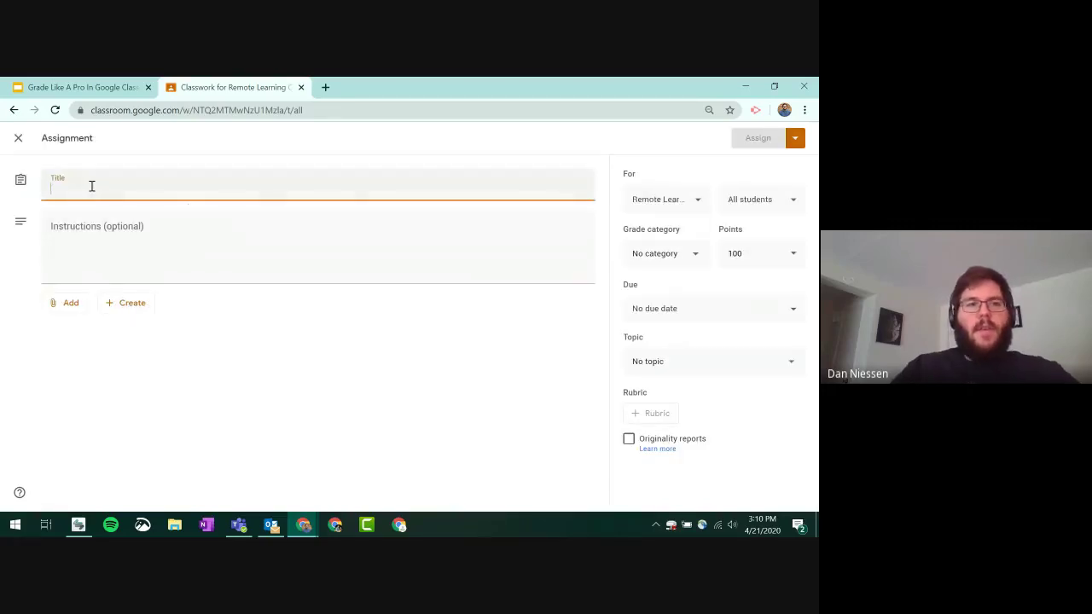
type("Worksheet 4/21")
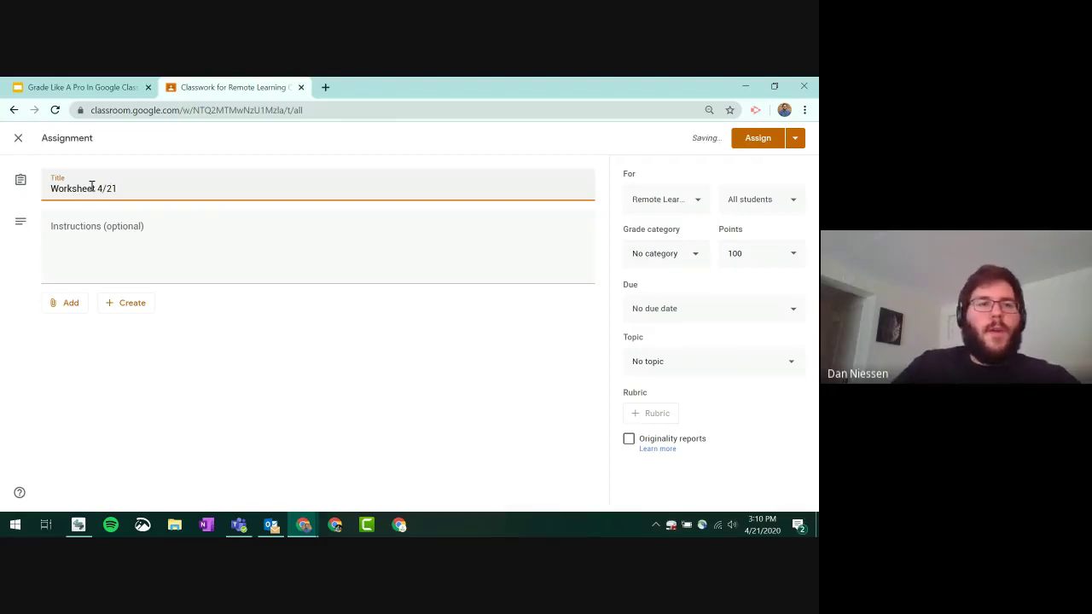
left_click(124, 308)
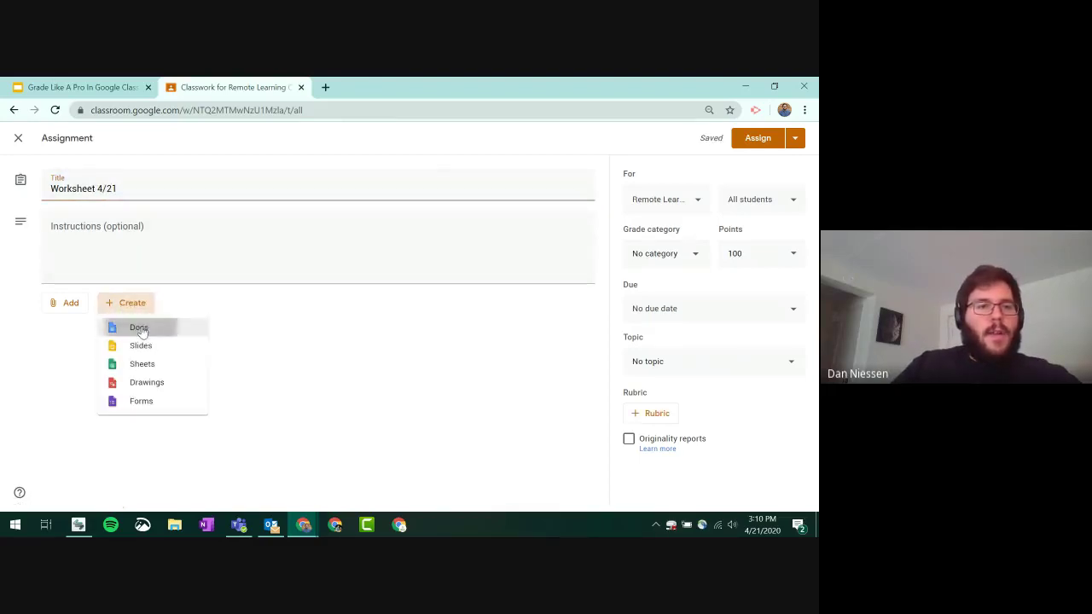
- Create a blank attached Doc and insert the first web image result for 'map of usa'
left_click(139, 327)
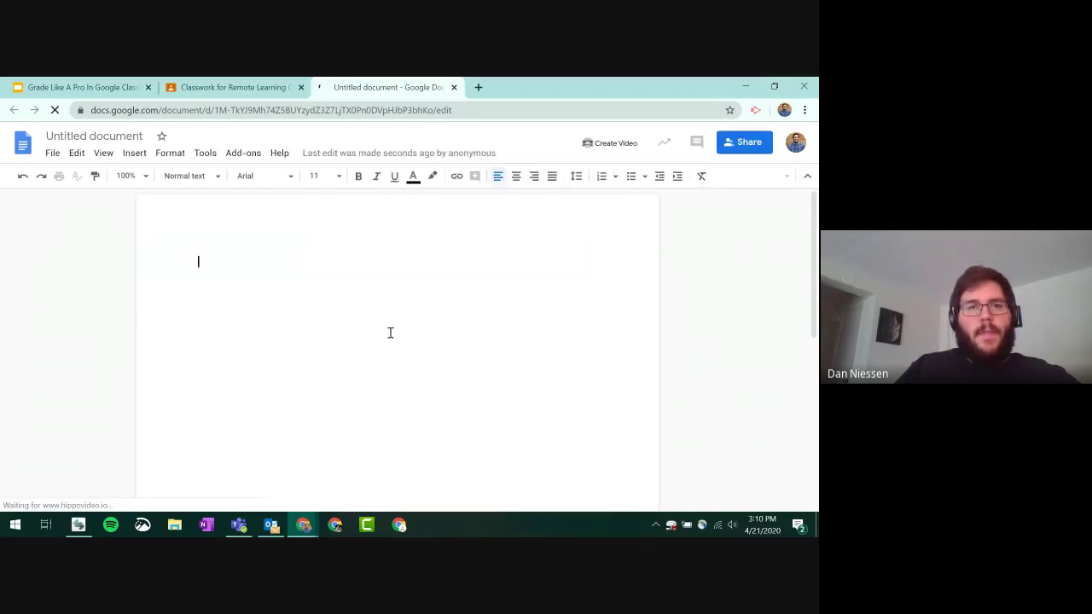
left_click(139, 156)
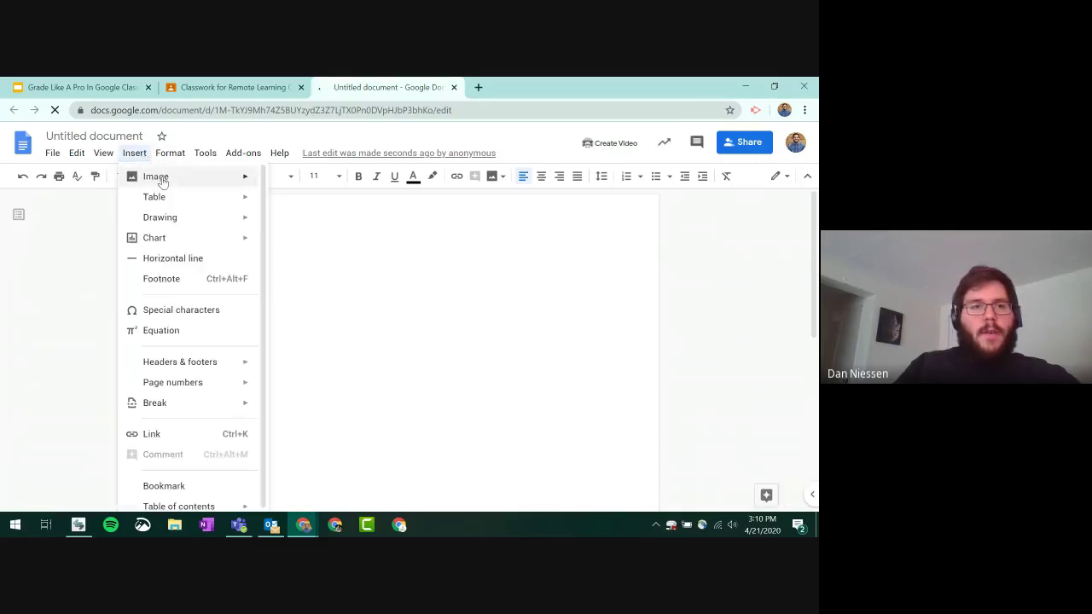
mouse_move(246, 179)
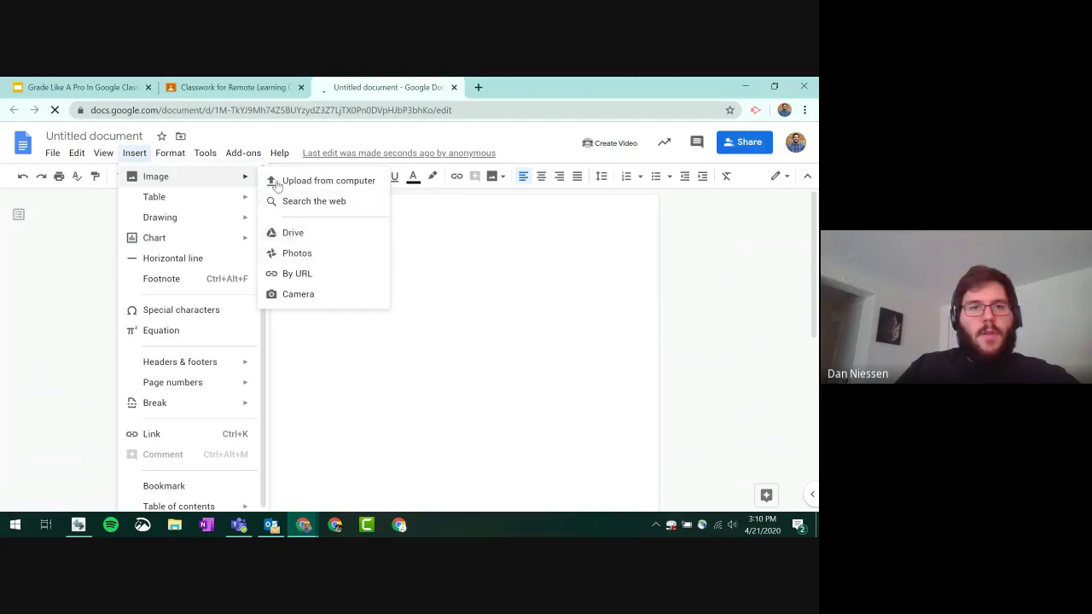
left_click(318, 202)
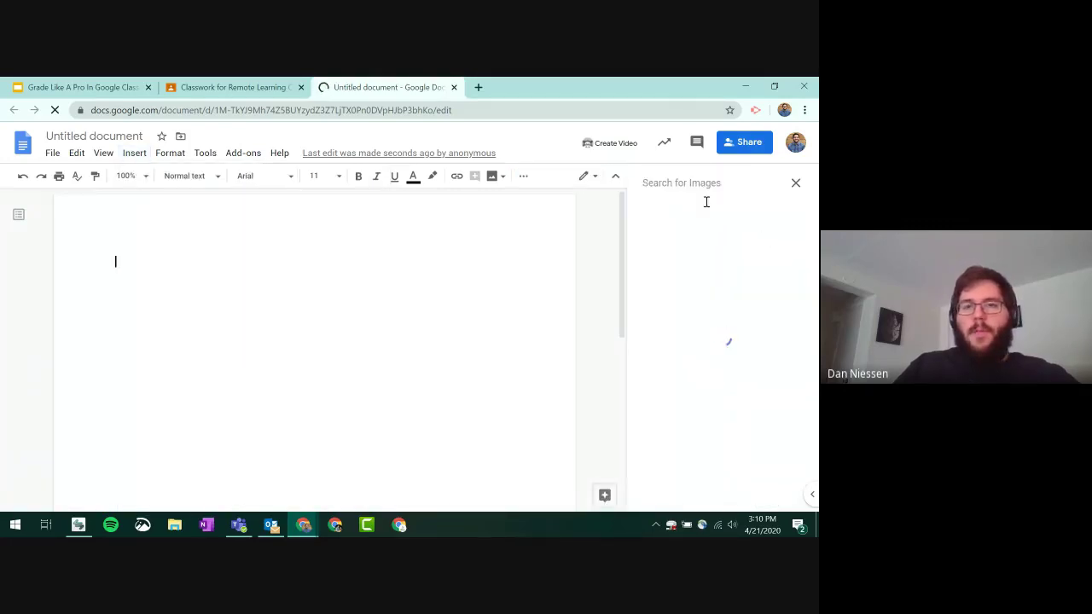
type("map")
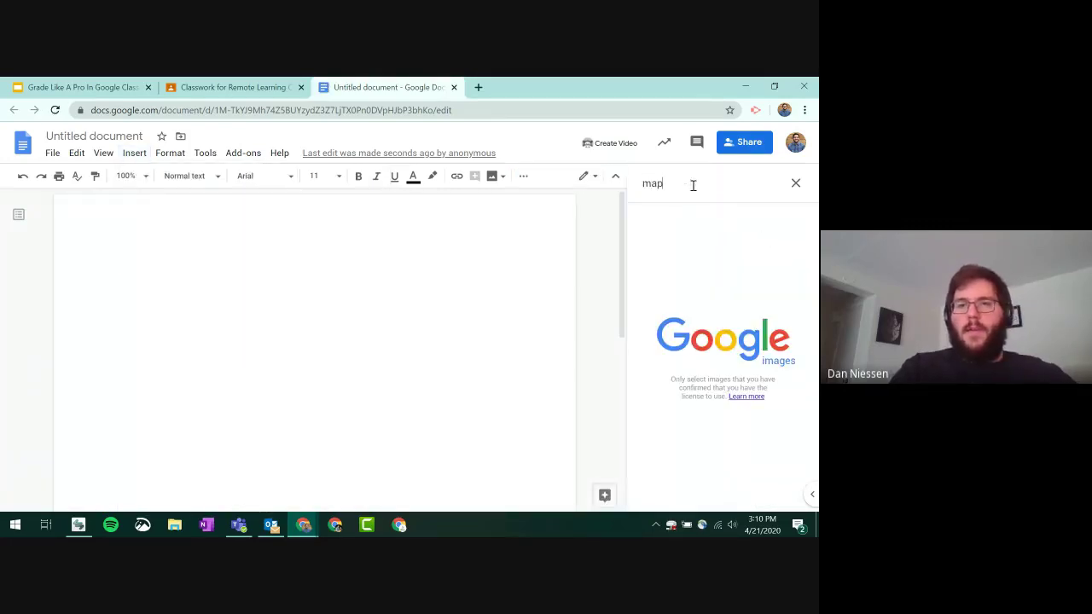
type(" of usa")
key("Return")
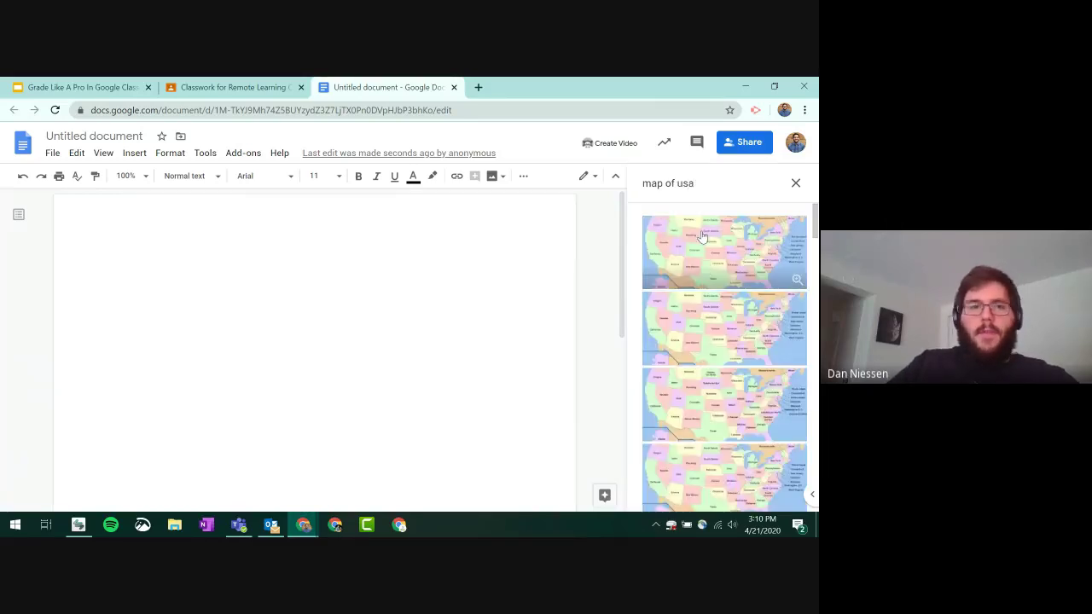
left_click(703, 239)
left_click(785, 496)
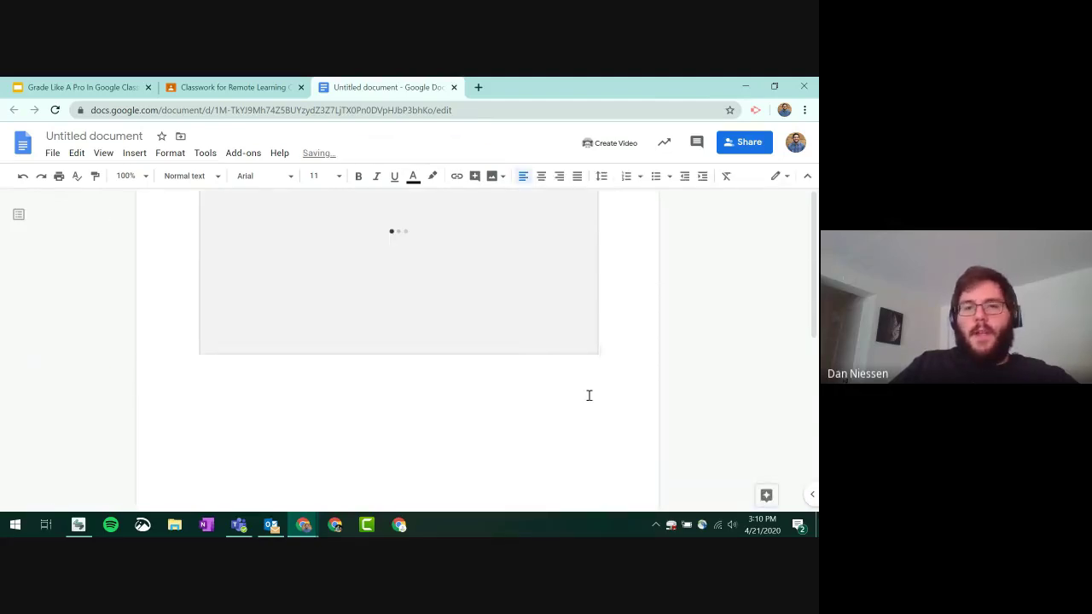
- Rename the document to 'Worksheet 4/21'
left_click(120, 139)
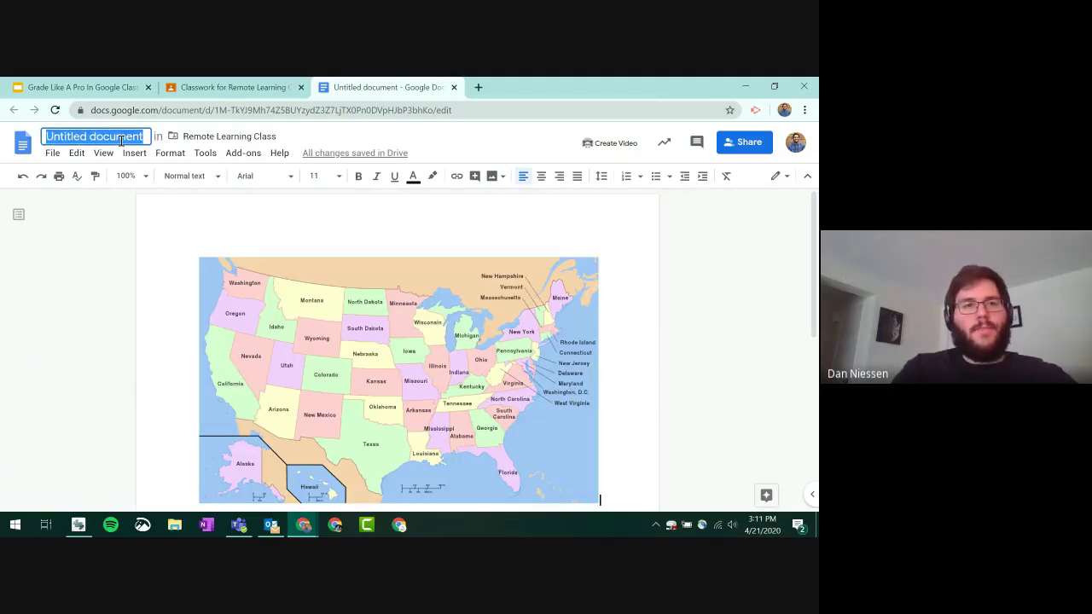
type("Worksheet 4")
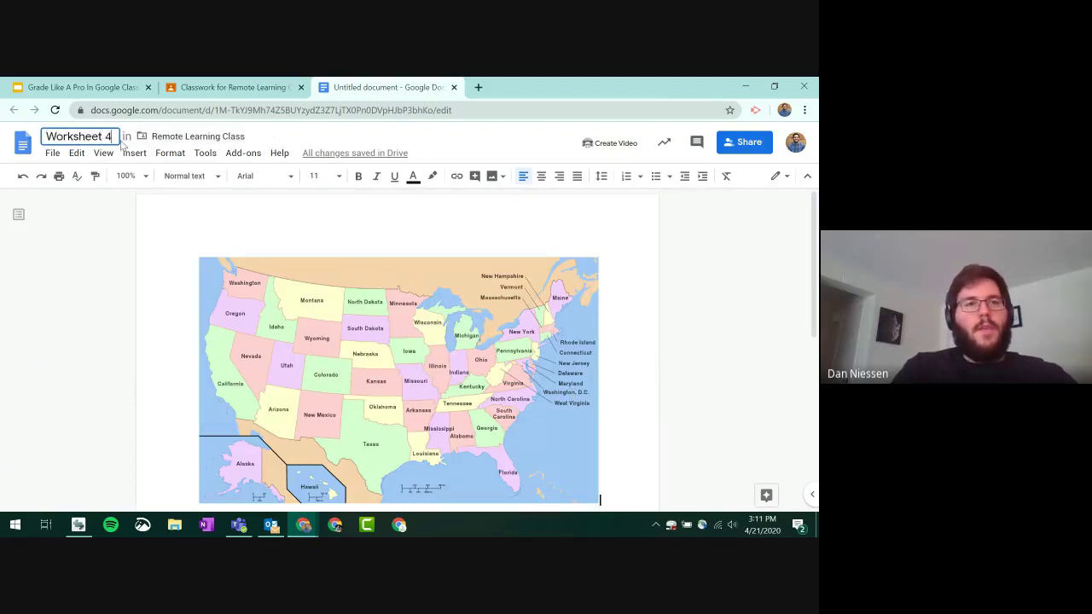
type("/21")
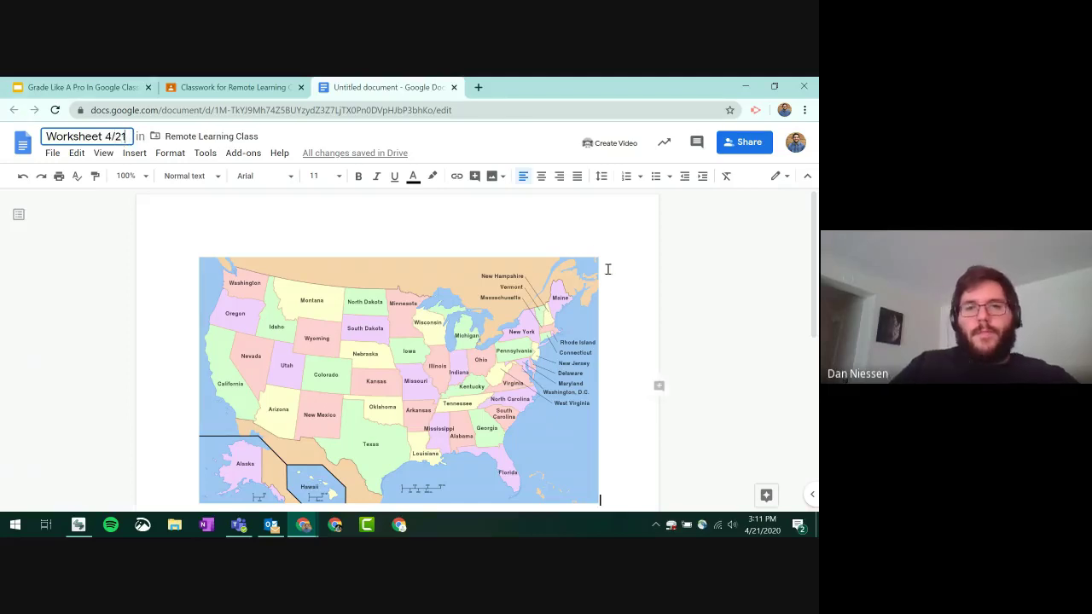
left_click(606, 267)
- Below the map, add 'Question 1: What states are directly south of Kansas?'
scroll(612, 268, "down", 2)
key("Return")
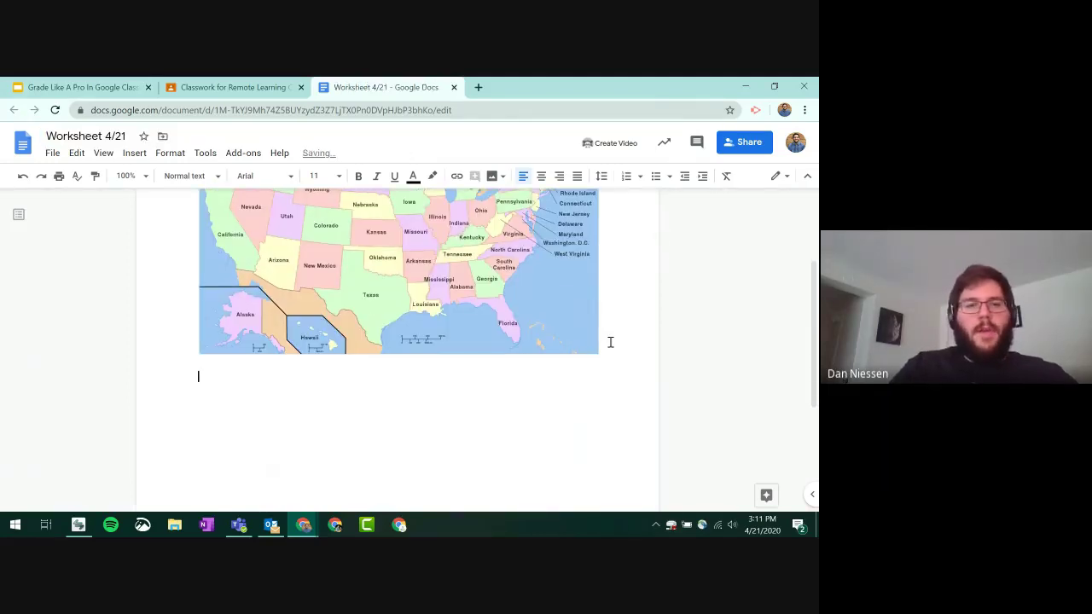
type("questi")
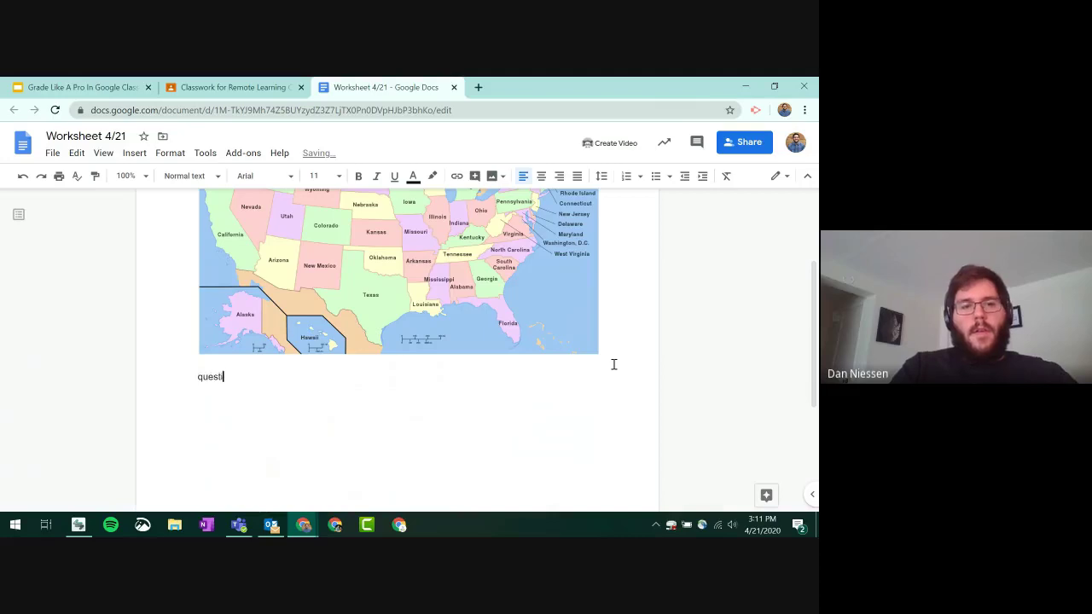
type("on 1: W")
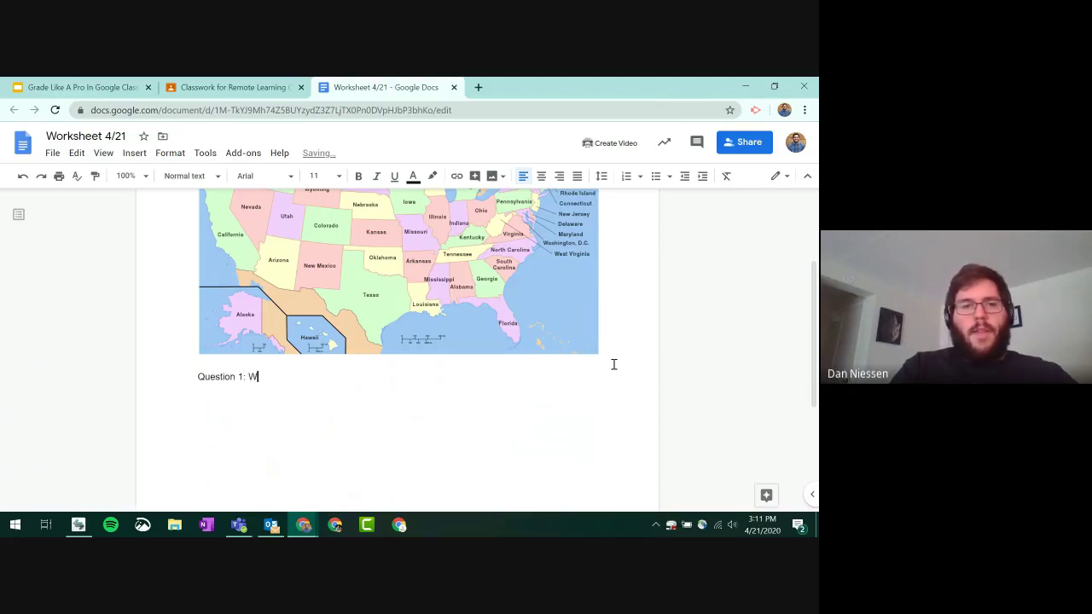
type("hat states are directly south of")
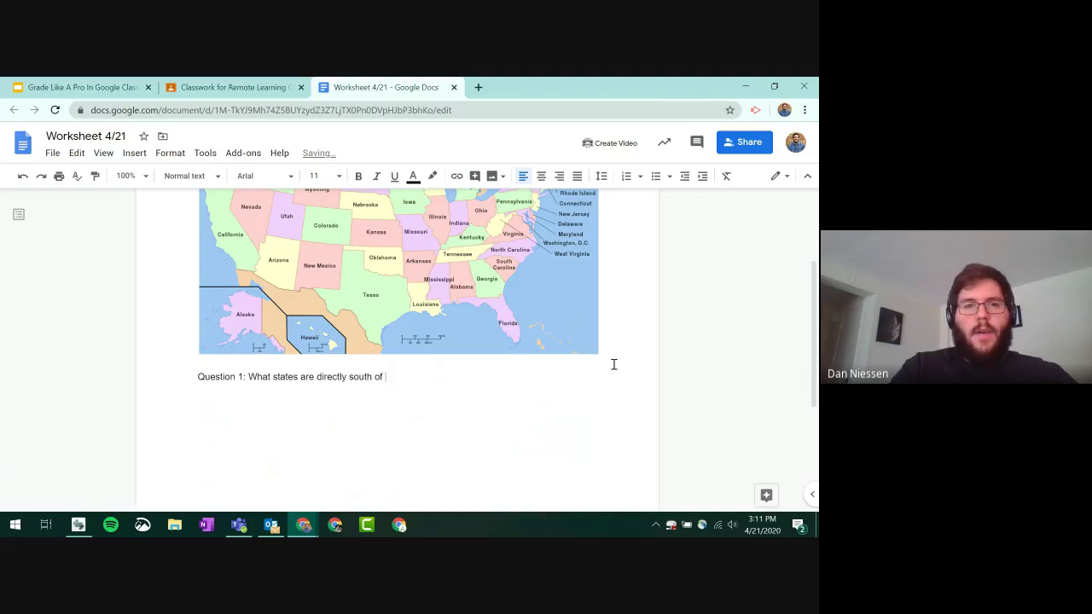
type("Kansas")
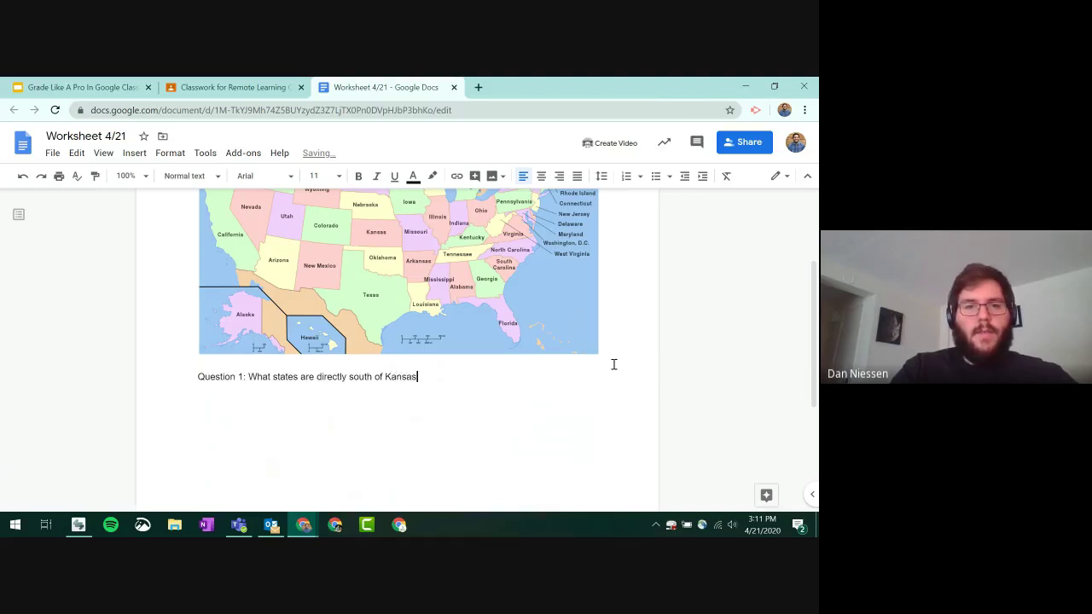
type("?")
key("Return")
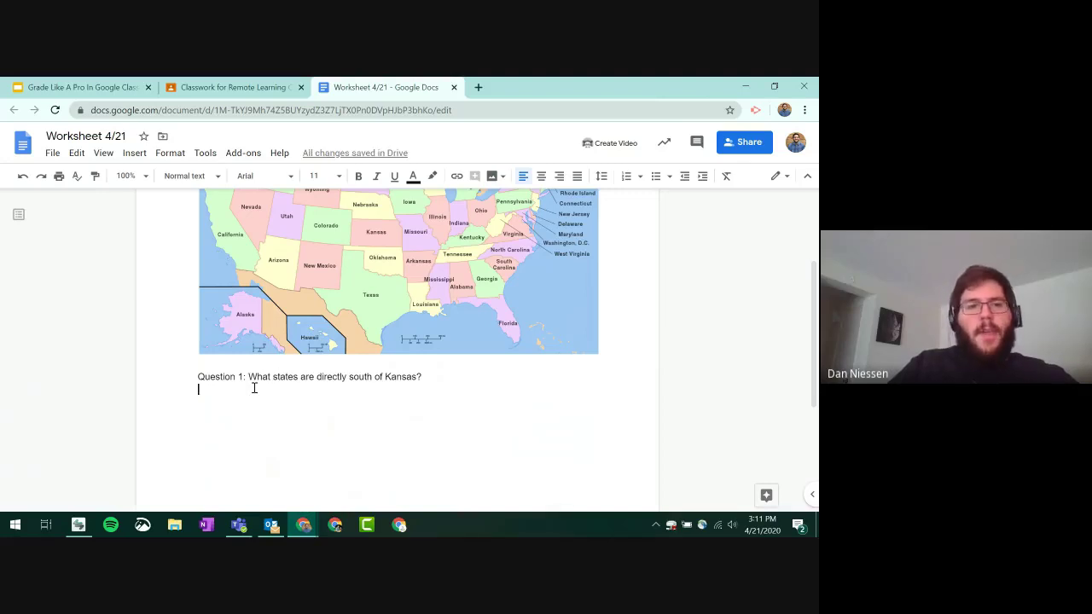
scroll(254, 387, "up", 1)
scroll(255, 387, "down", 3)
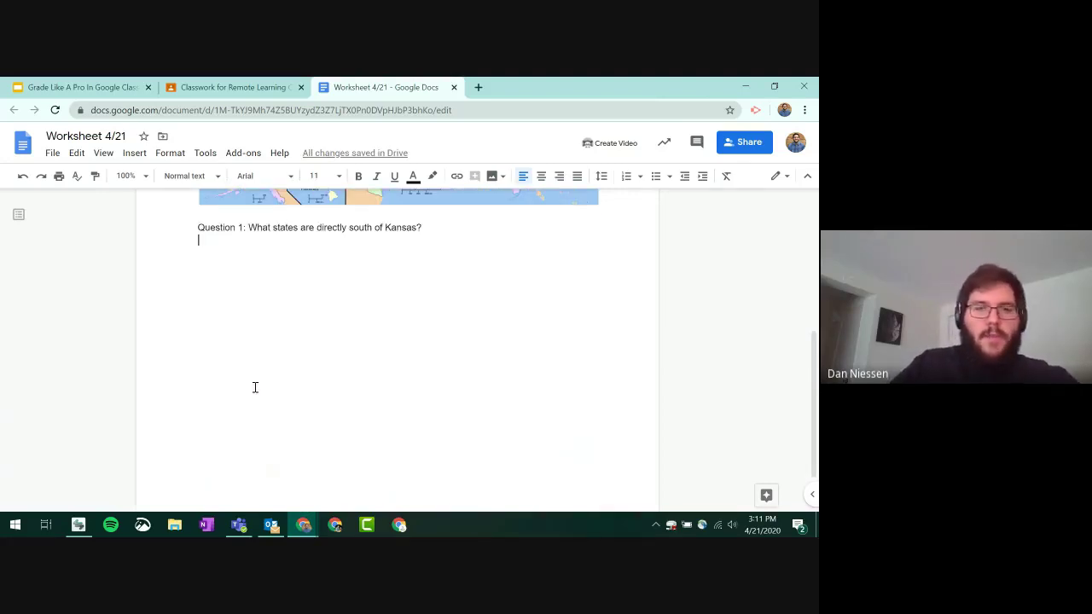
scroll(261, 386, "up", 2)
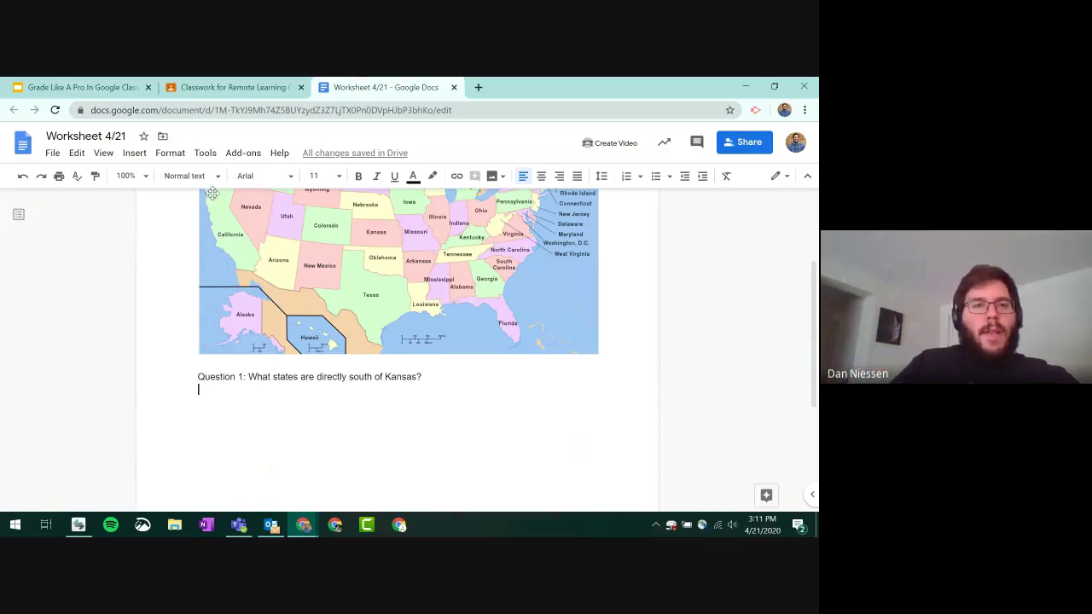
- Insert a 1 x 1 table under Question 1 and shade its cell light yellow
left_click(138, 158)
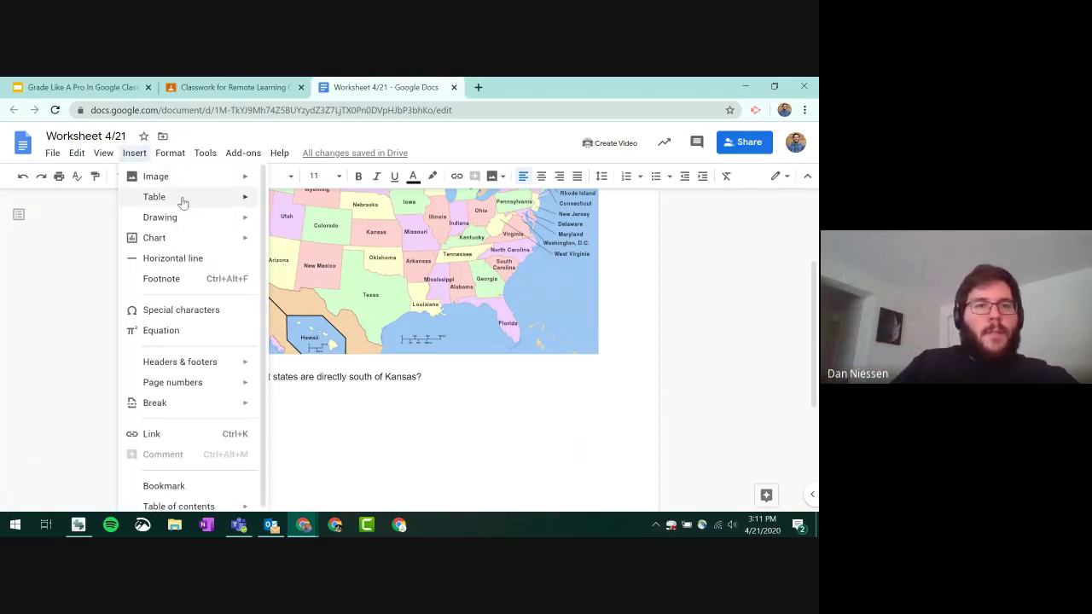
mouse_move(180, 198)
left_click(266, 203)
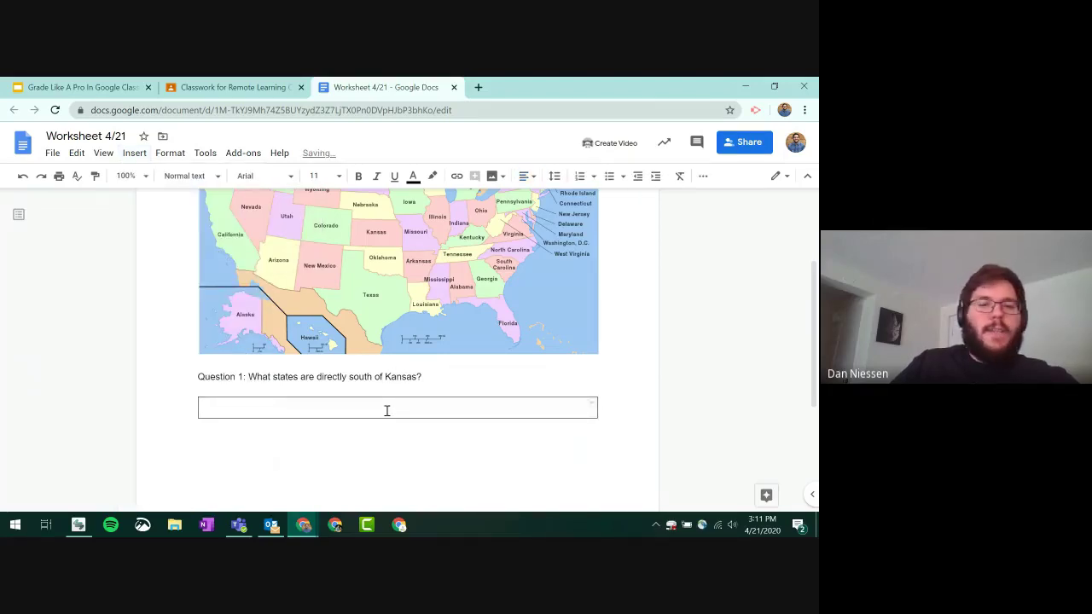
left_click(703, 177)
left_click(634, 200)
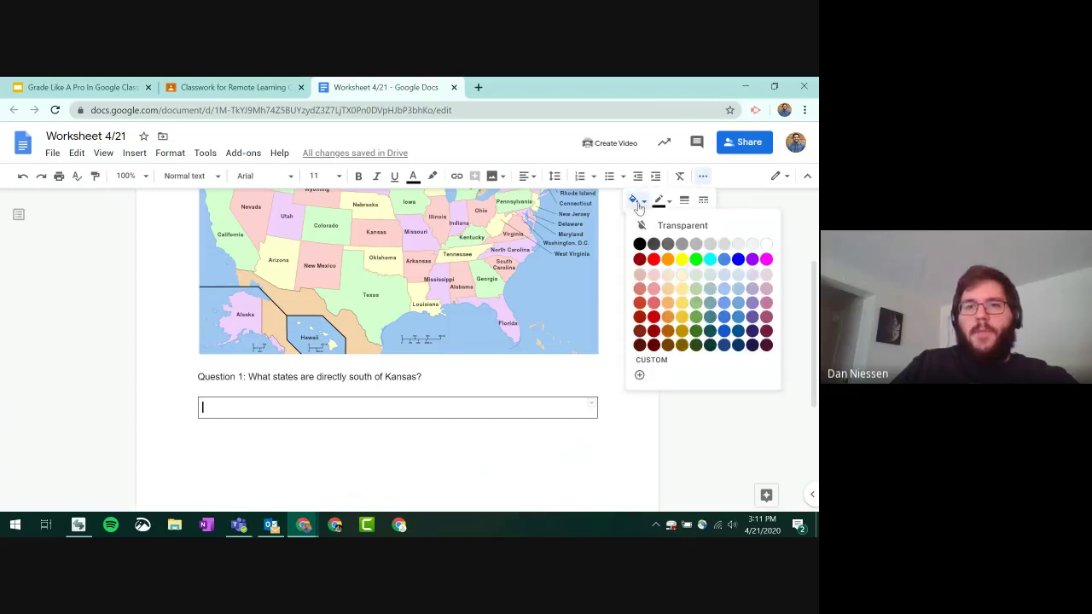
left_click(686, 281)
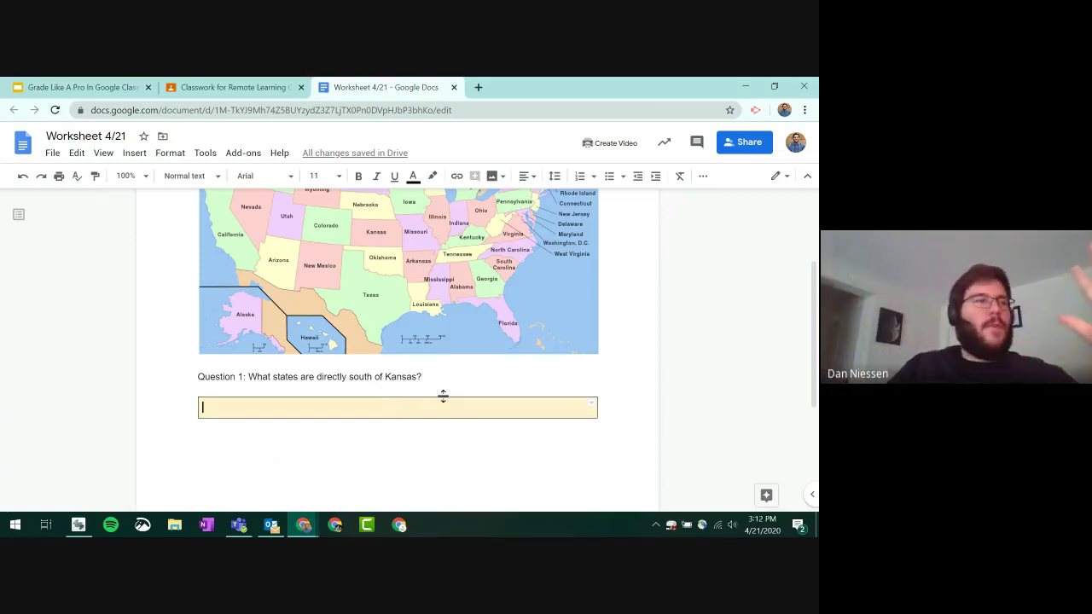
scroll(465, 396, "up", 4)
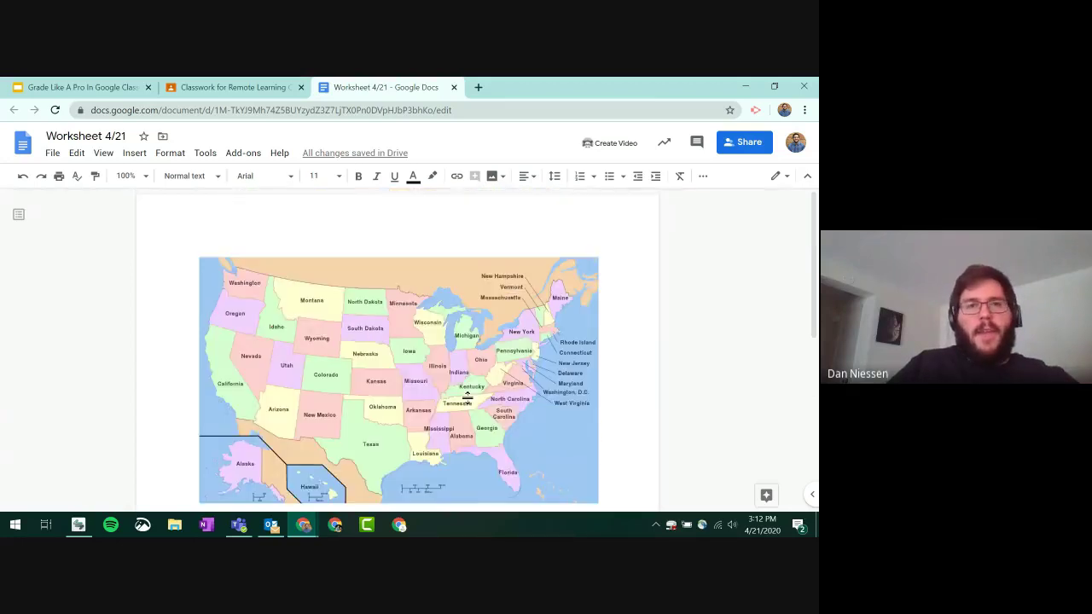
- Give Worksheet 4/21 10 points and a due date of Apr 23 at 3:00 PM
left_click(454, 87)
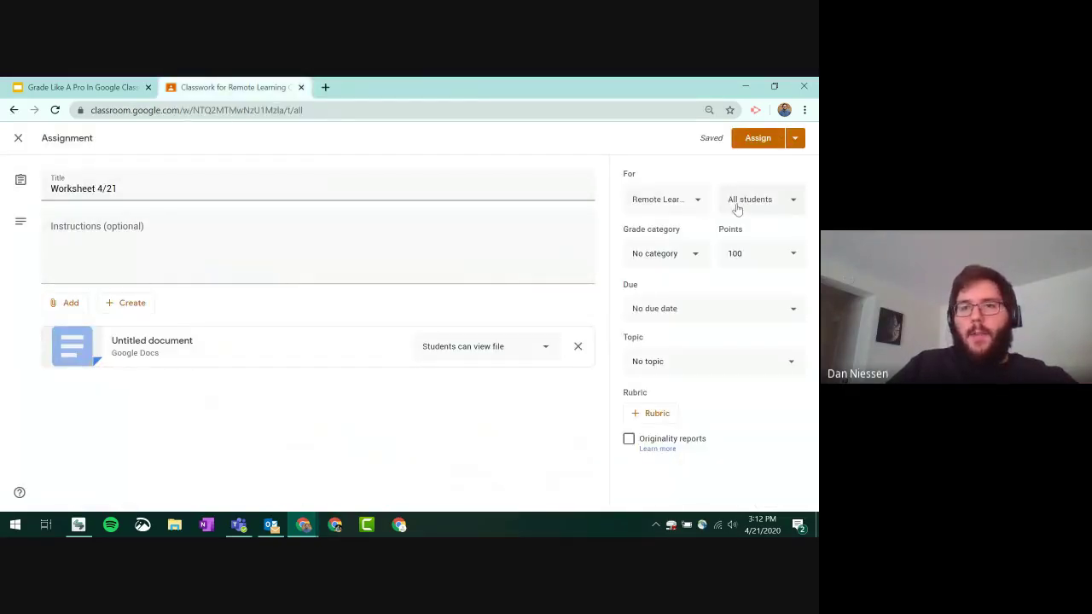
left_click(757, 254)
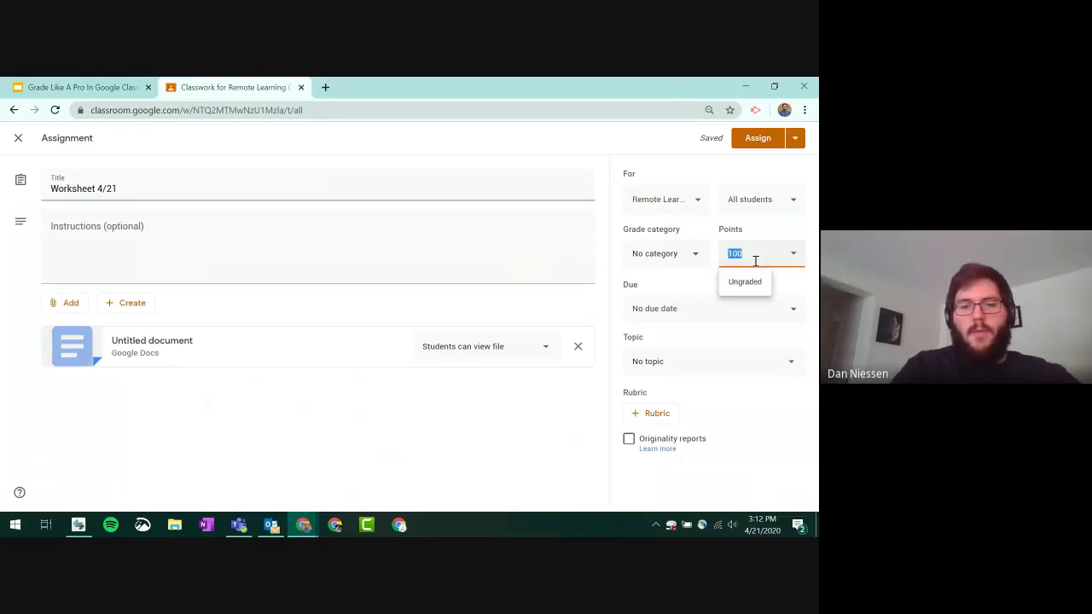
type("10")
left_click(688, 309)
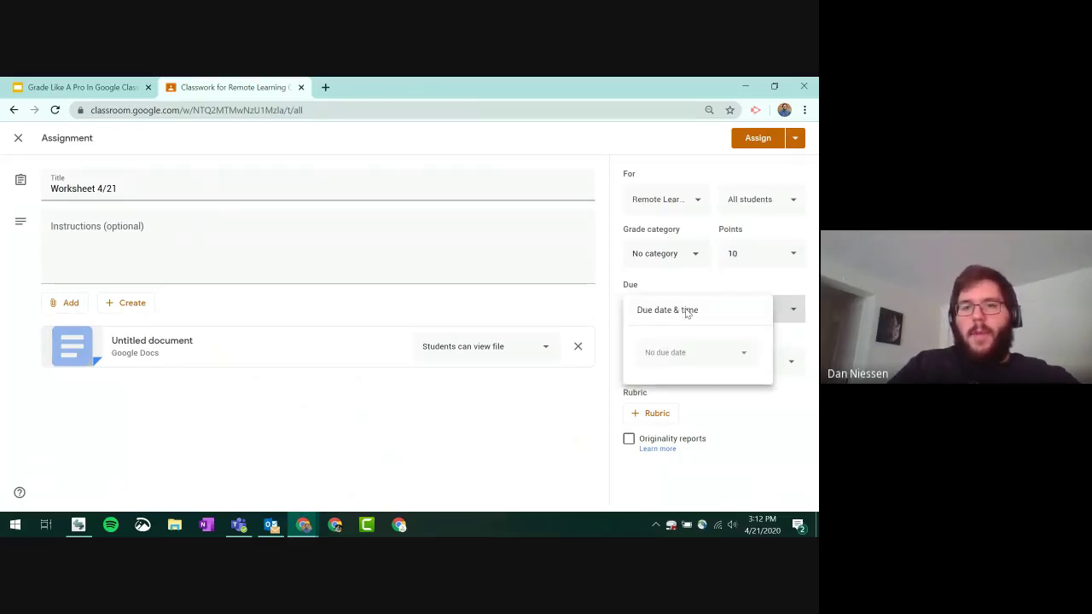
left_click(690, 353)
left_click(721, 459)
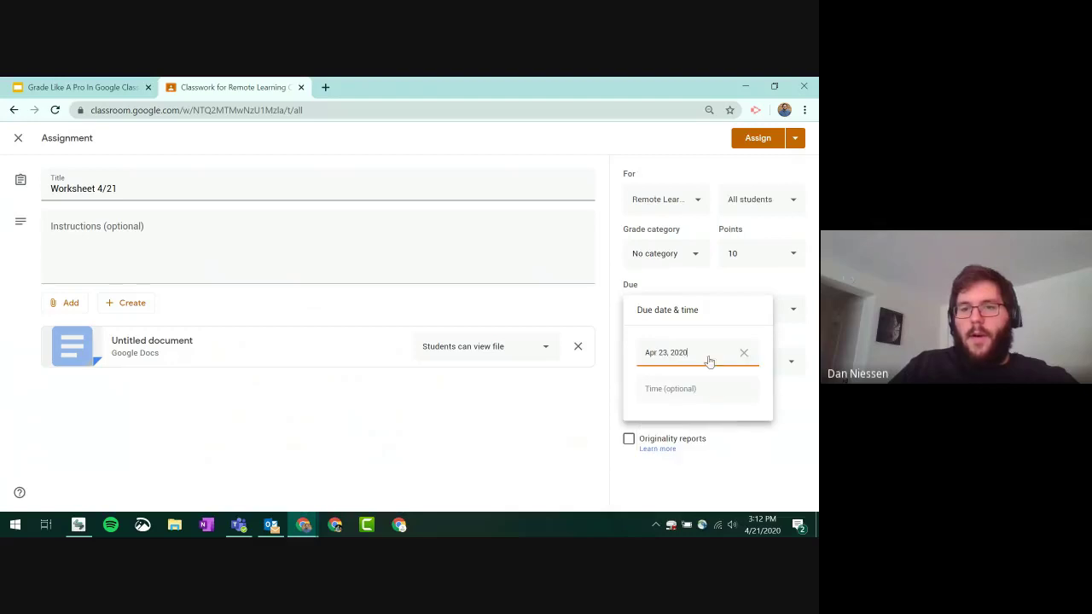
left_click(703, 389)
type("3:00 PM")
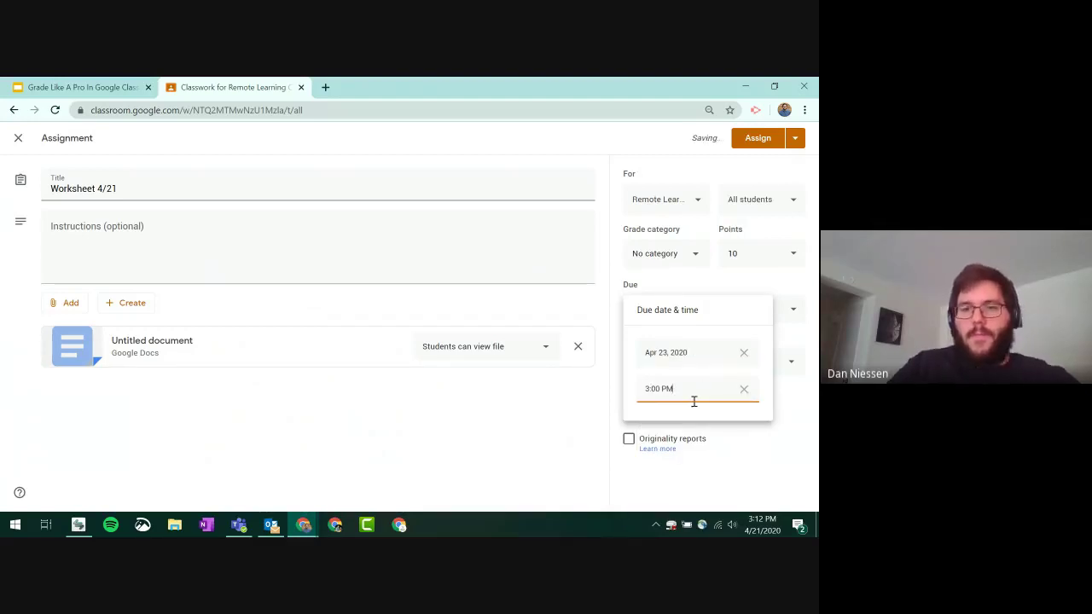
left_click(729, 456)
- File the assignment under the Homework topic and assign it
left_click(758, 369)
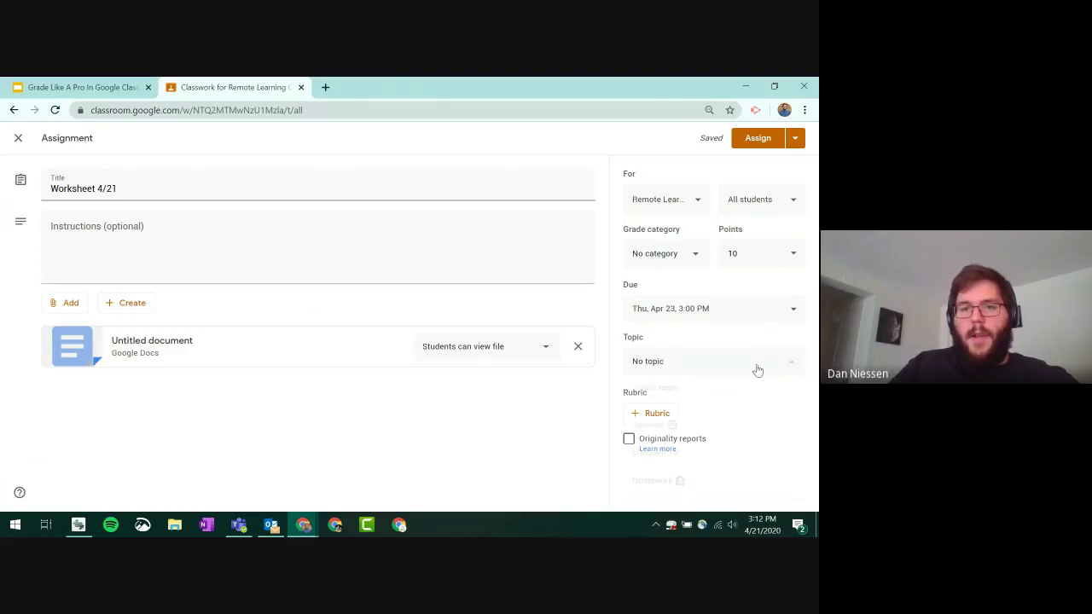
left_click(669, 480)
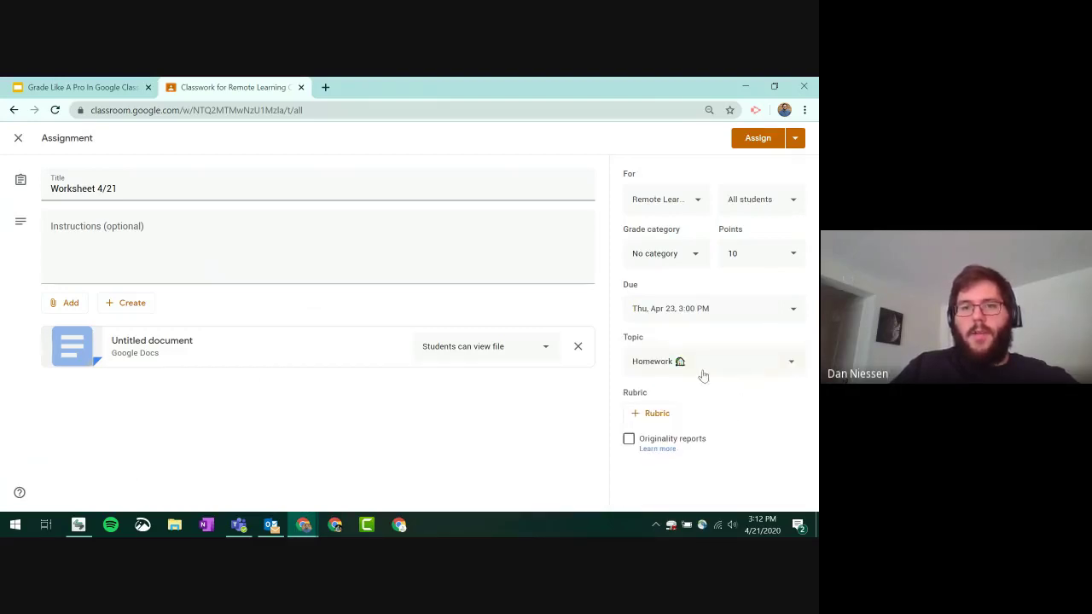
left_click(758, 143)
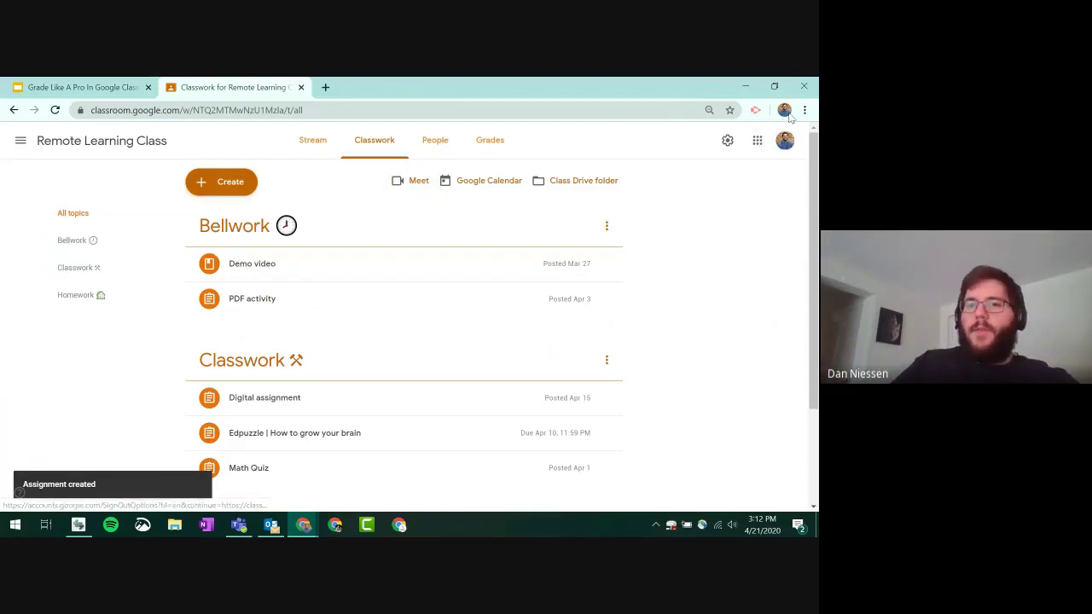
- From a student browser profile, open Worksheet 4/21 on classroom.google.com
left_click(784, 110)
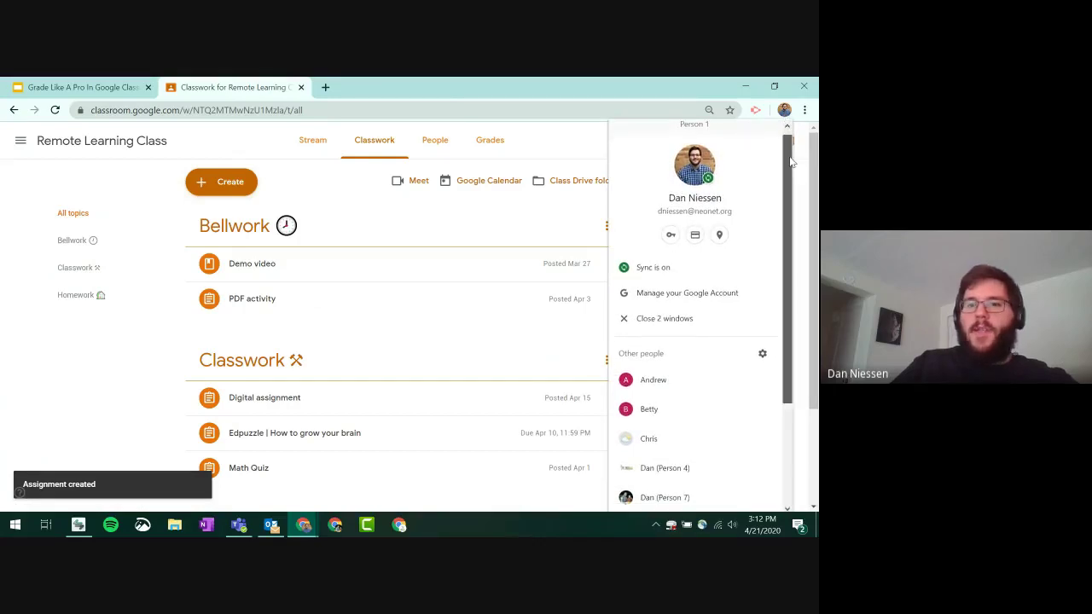
scroll(791, 152, "down", 2)
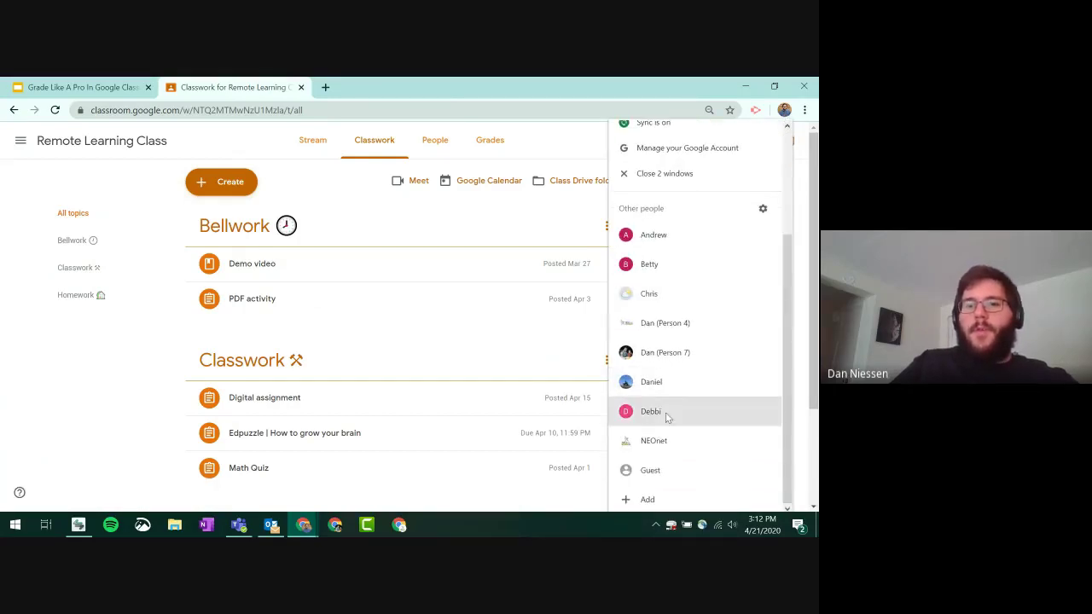
left_click(663, 241)
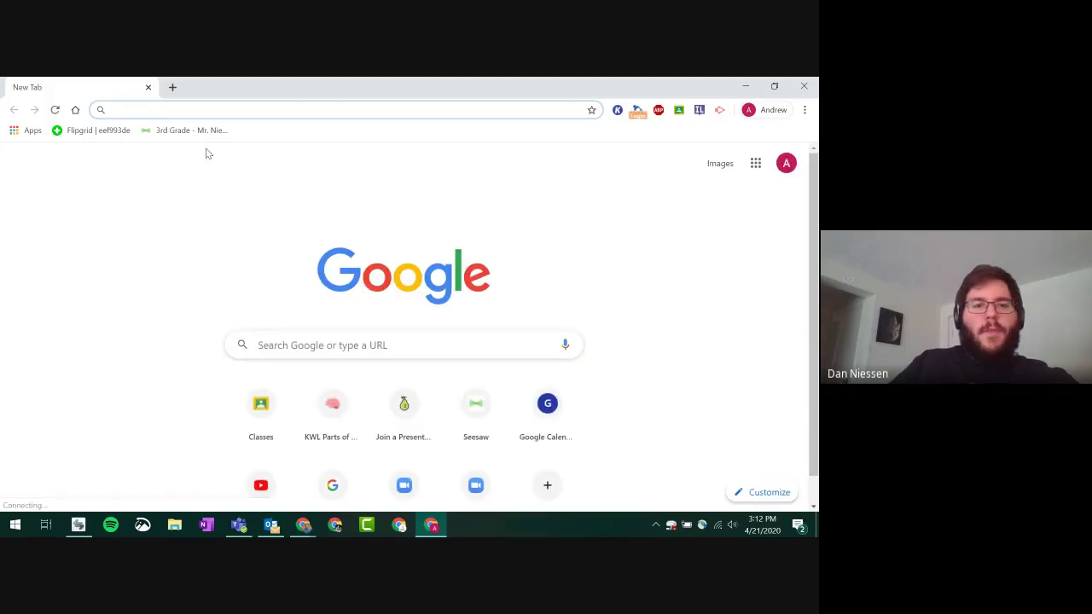
type("classroom.google.com")
key("Return")
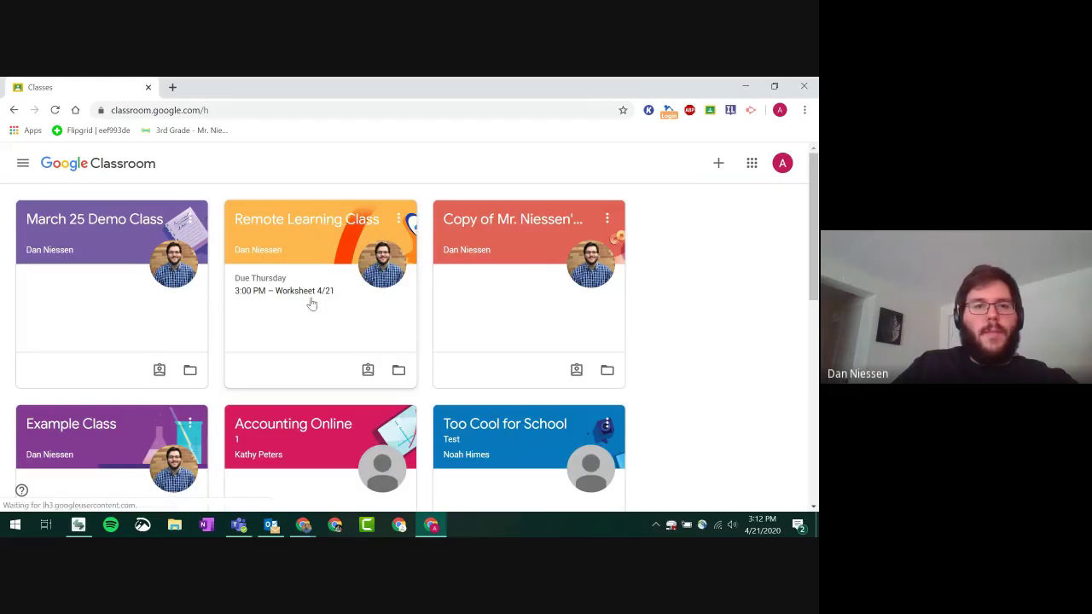
left_click(310, 293)
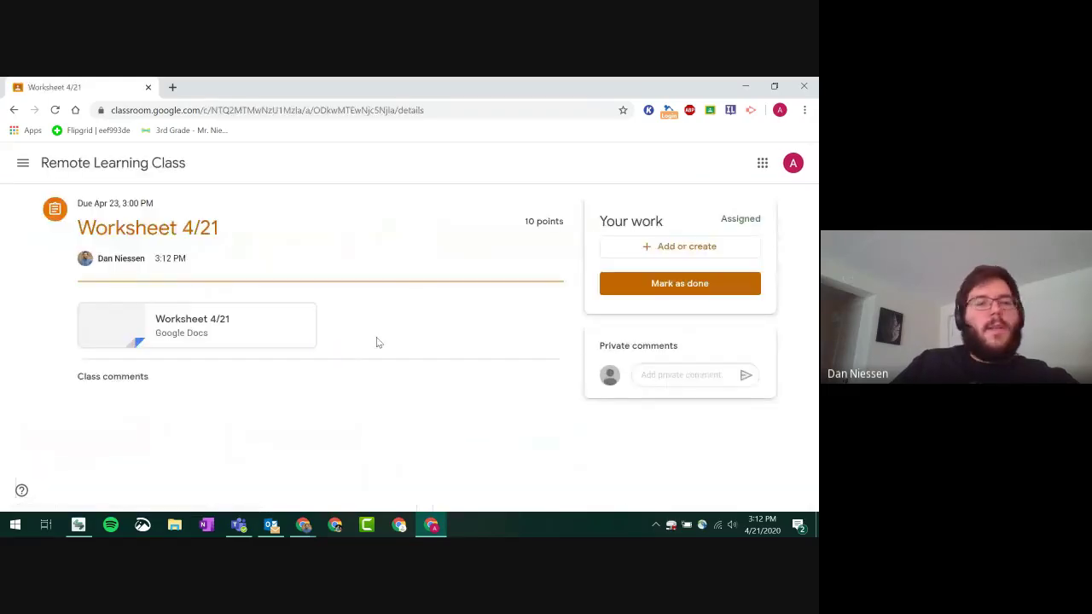
- Open the attached worksheet Doc, find the answer box isn't editable, and return to the assignment
left_click(202, 324)
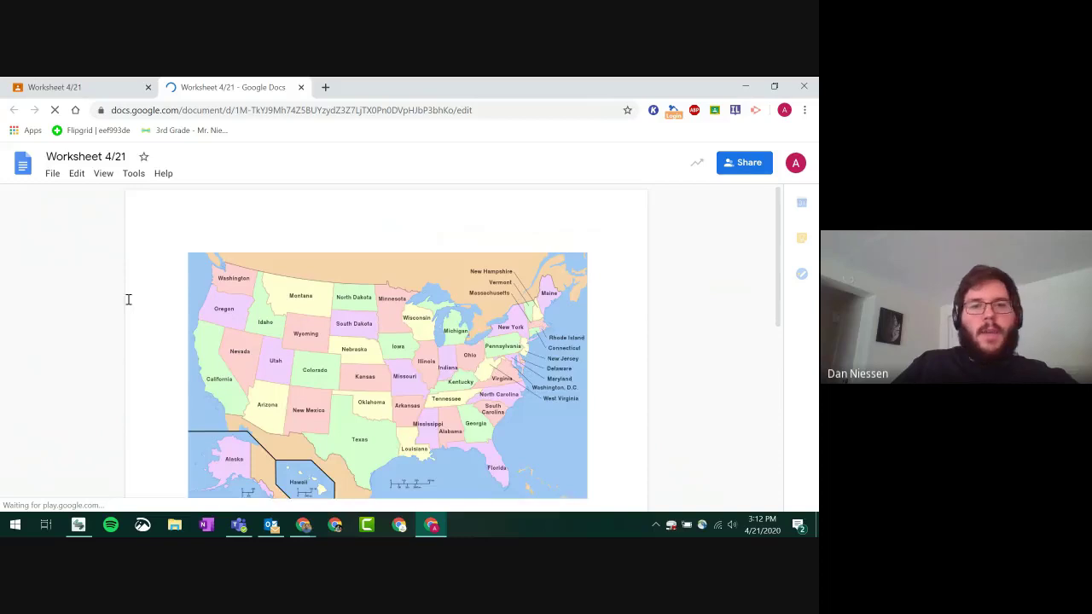
scroll(298, 295, "down", 3)
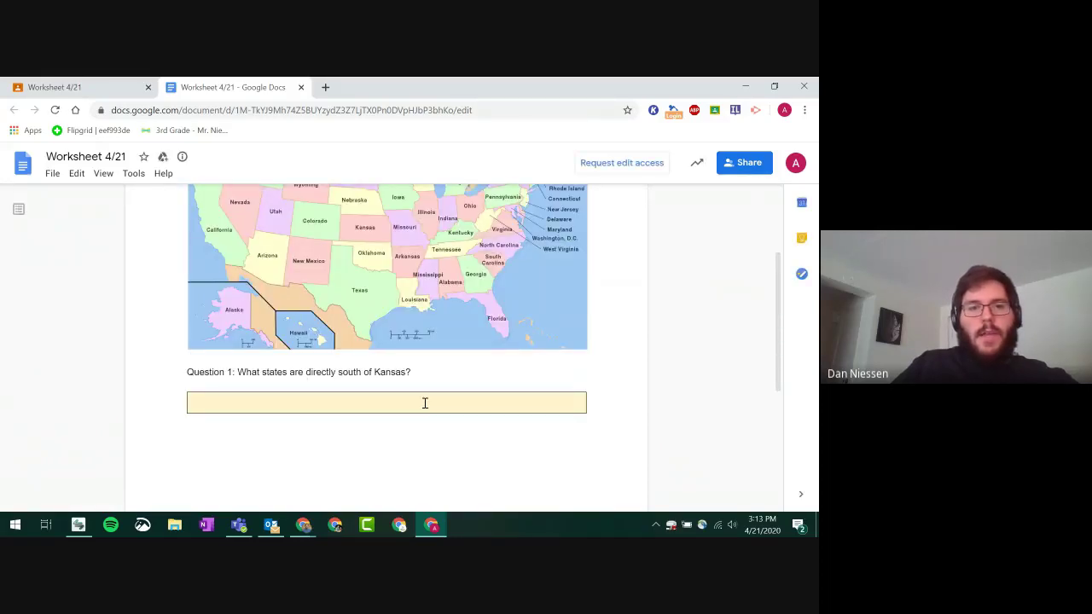
scroll(425, 402, "up", 2)
scroll(443, 401, "down", 2)
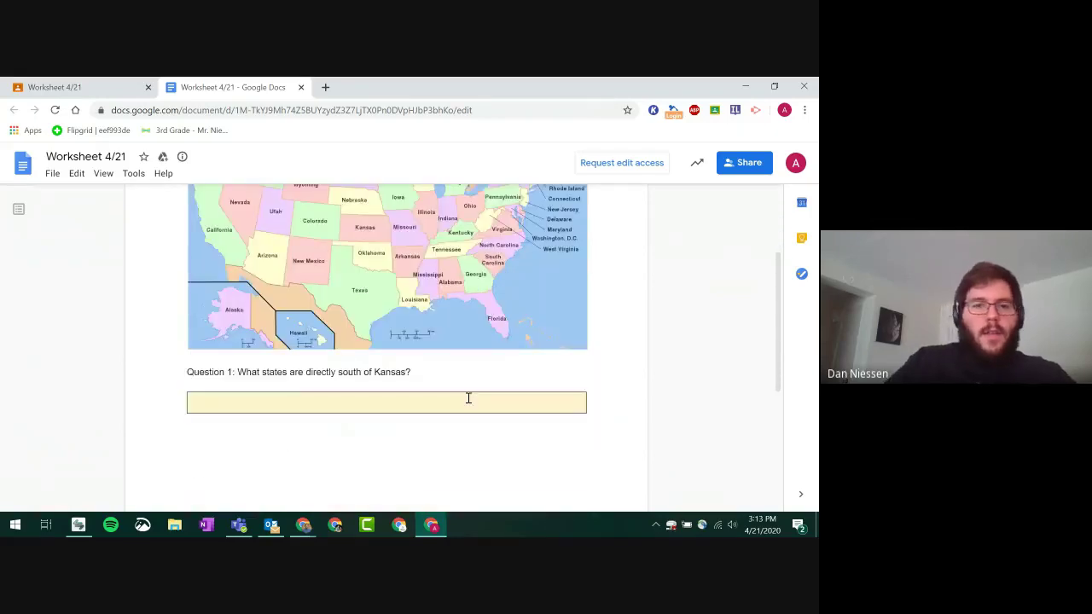
left_click(464, 406)
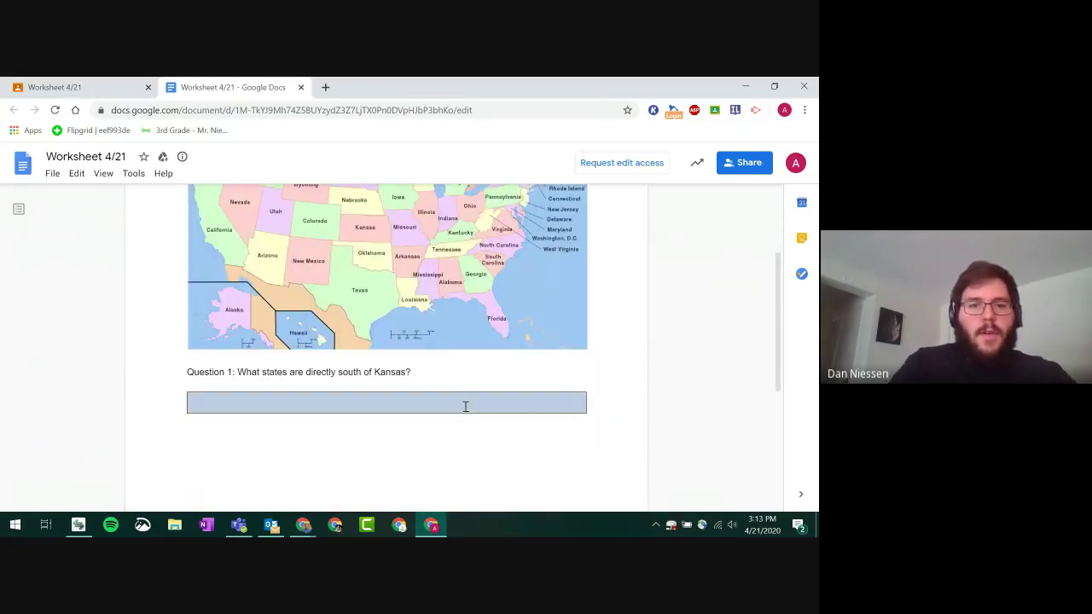
left_click(495, 416)
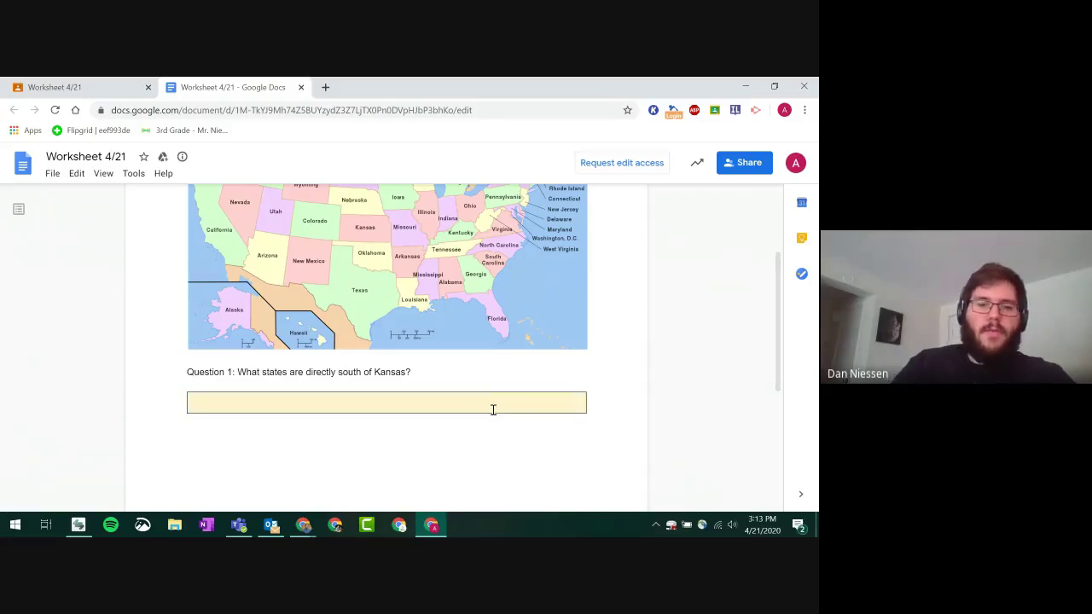
left_click(393, 404)
left_click(387, 398)
left_click(395, 399)
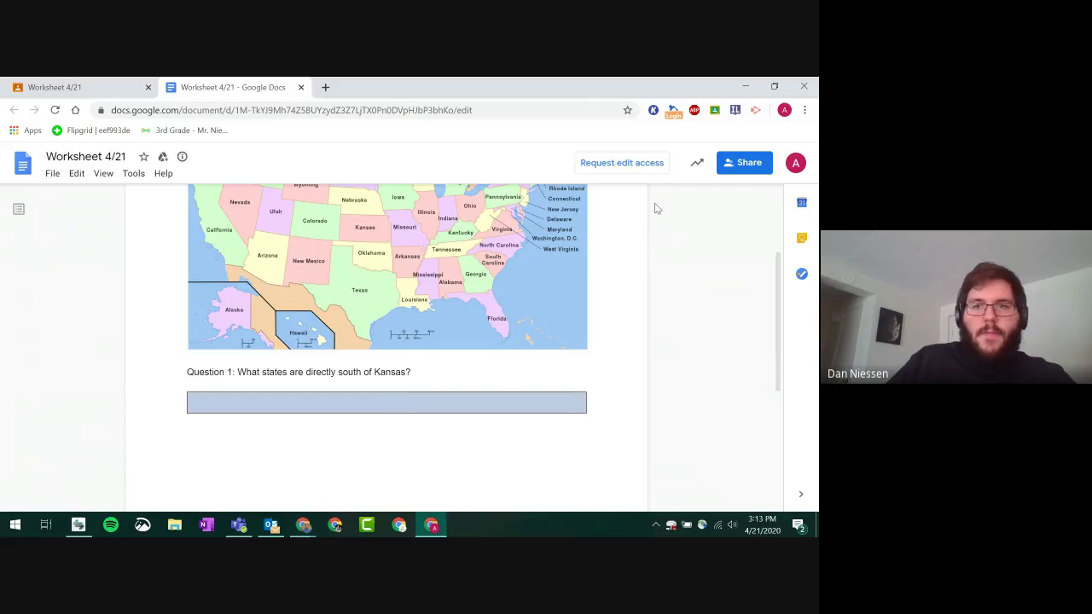
left_click(74, 85)
- In the teacher window, set Worksheet 4/21's attachment to 'Students can edit file' and save
left_click(303, 524)
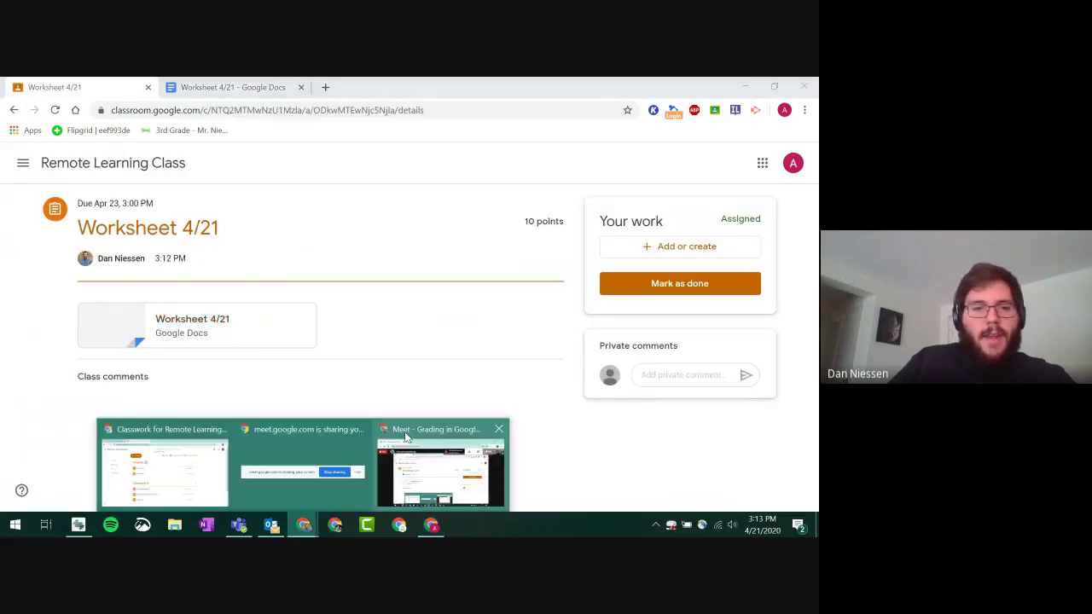
left_click(163, 465)
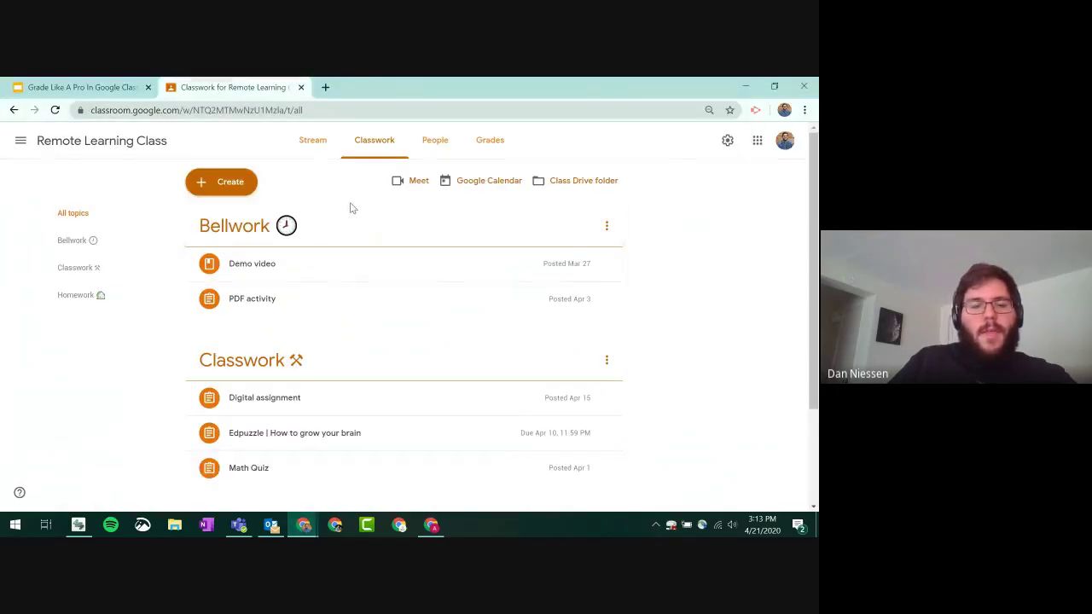
scroll(312, 422, "down", 3)
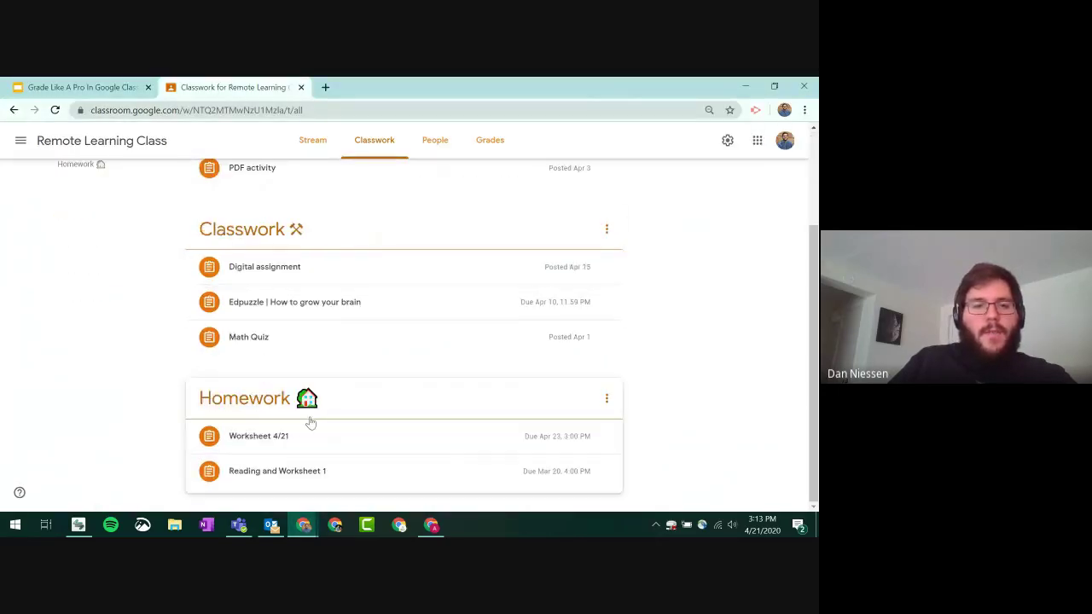
left_click(302, 474)
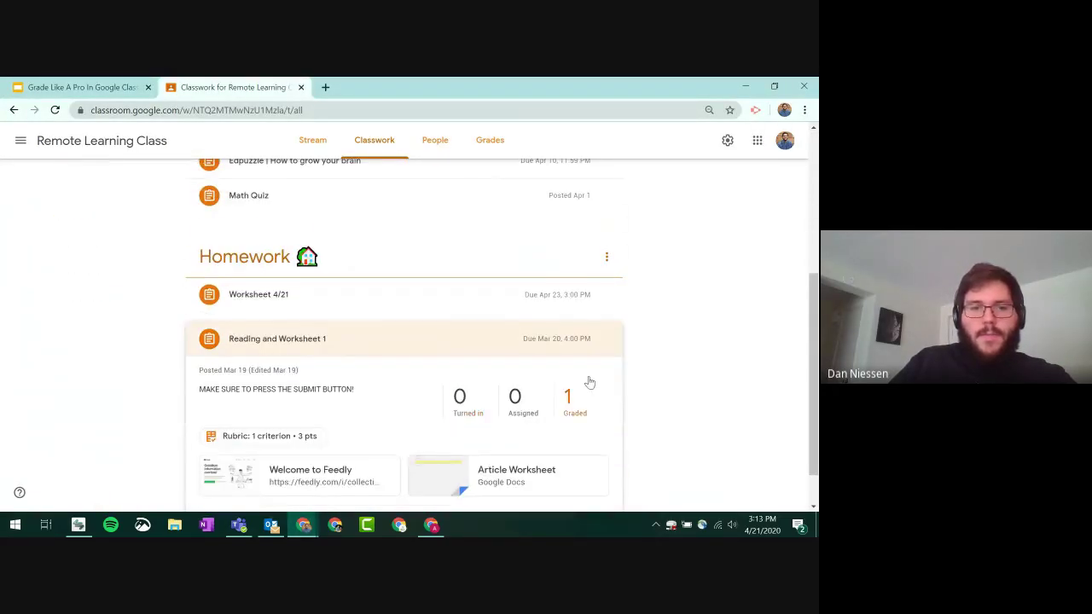
left_click(587, 245)
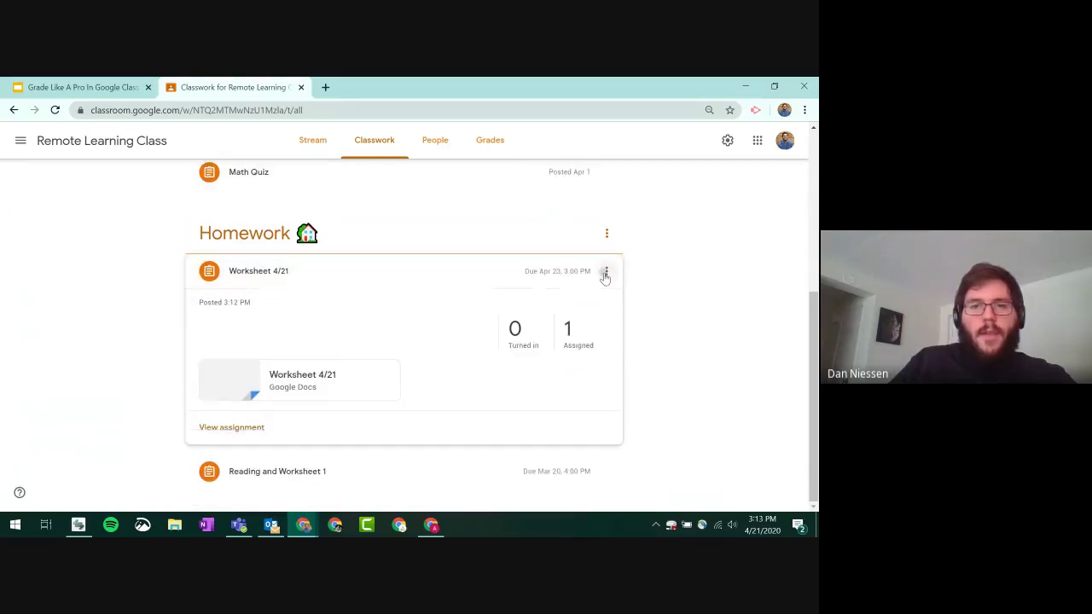
left_click(606, 272)
left_click(575, 299)
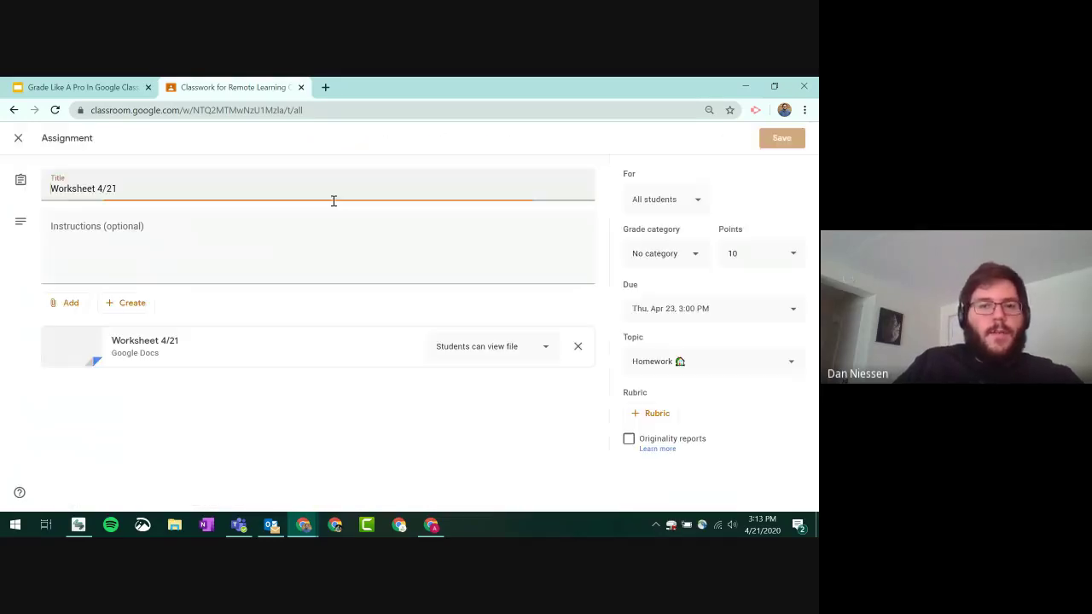
left_click(536, 350)
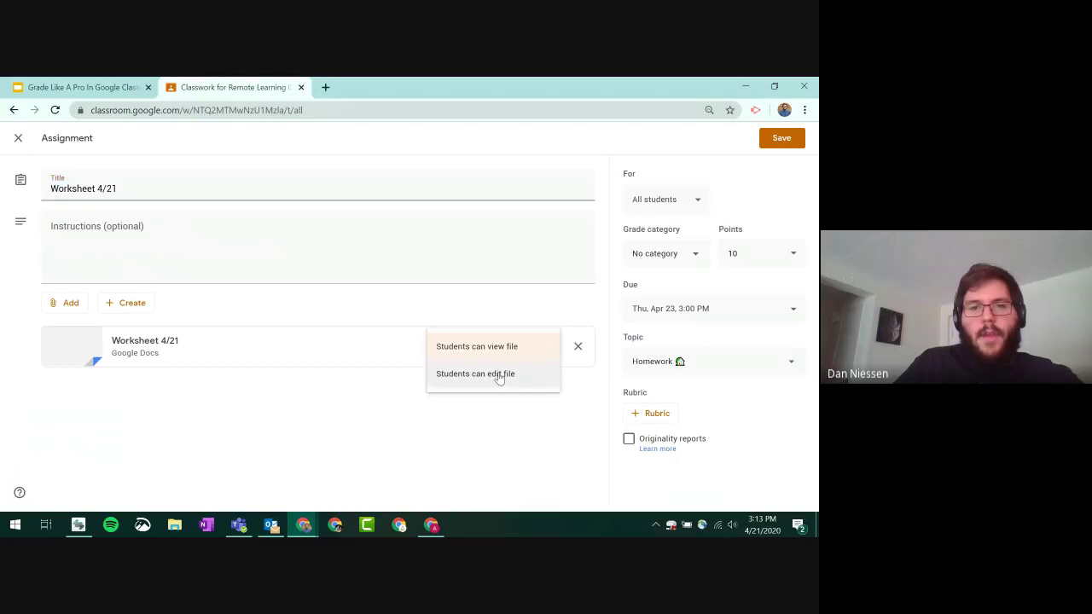
left_click(498, 375)
left_click(778, 145)
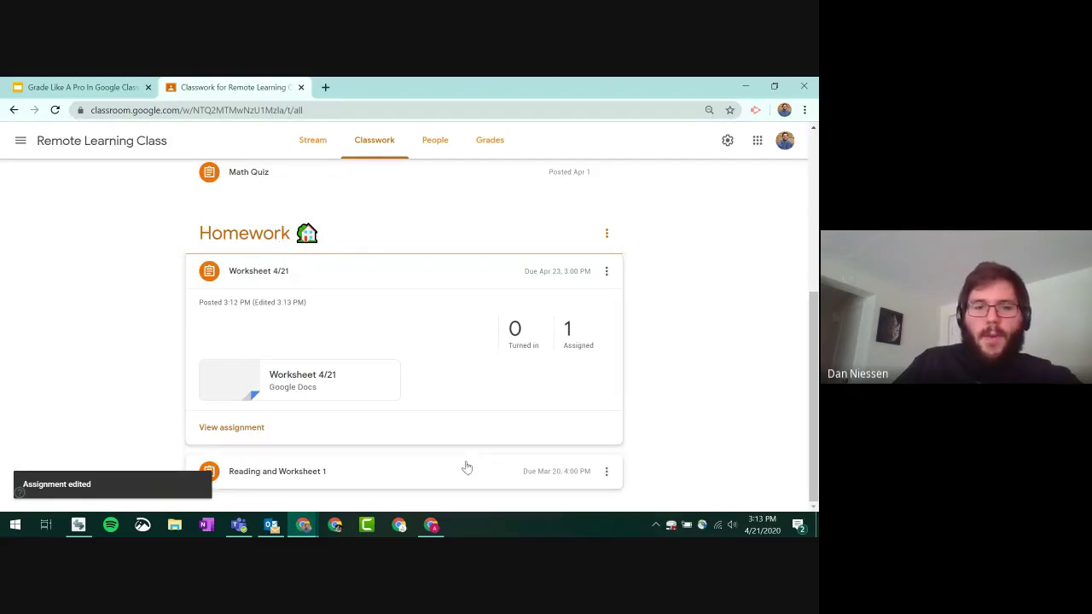
left_click(432, 526)
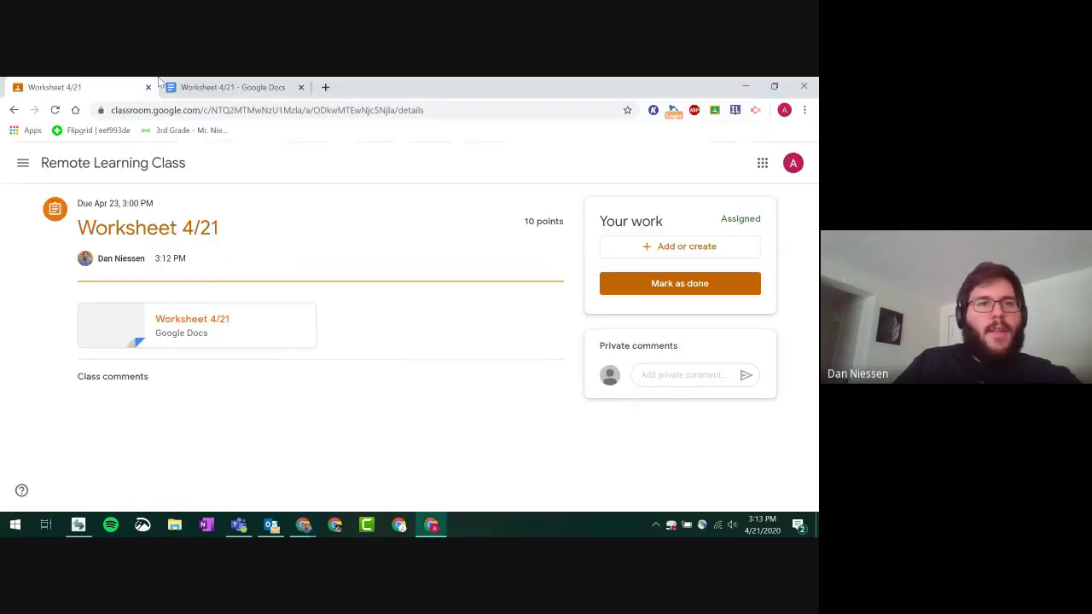
- Reload the worksheet Doc and type 'Oklahoma' in the yellow answer box
left_click(162, 85)
left_click(64, 108)
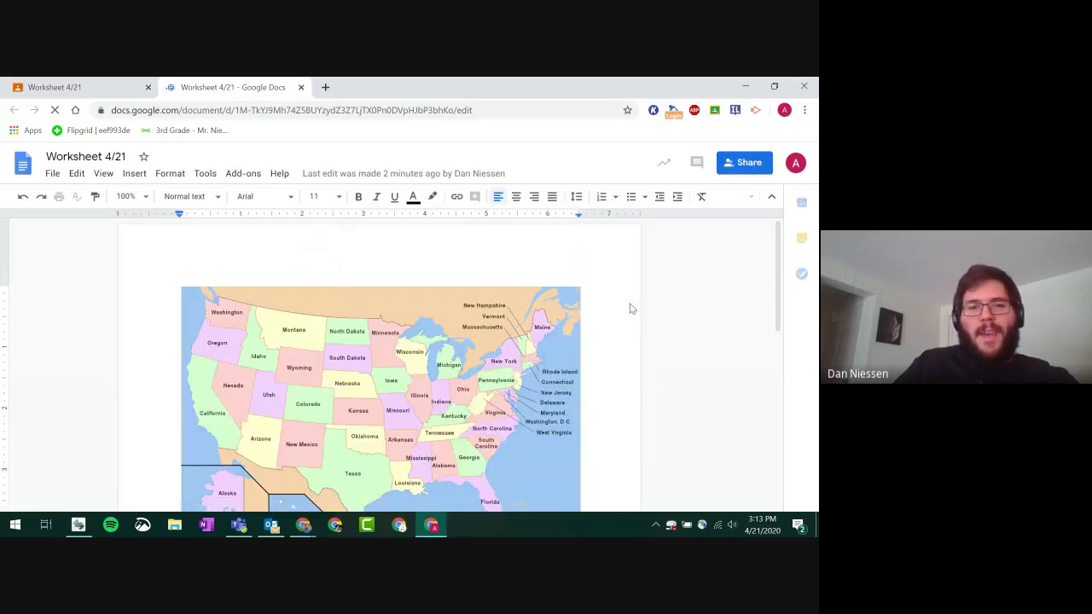
scroll(630, 309, "down", 5)
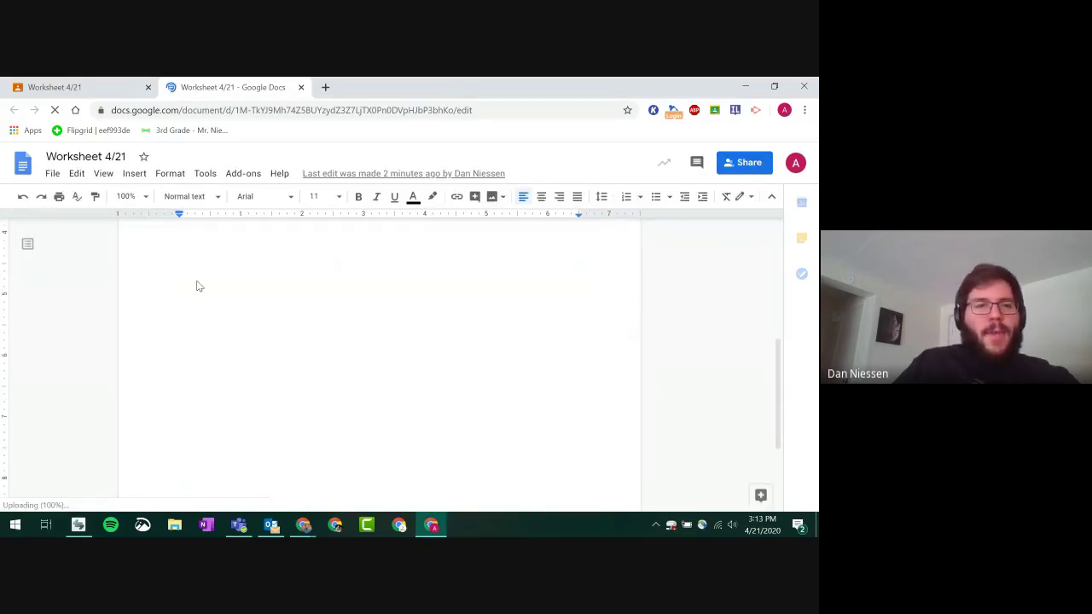
scroll(205, 324, "up", 2)
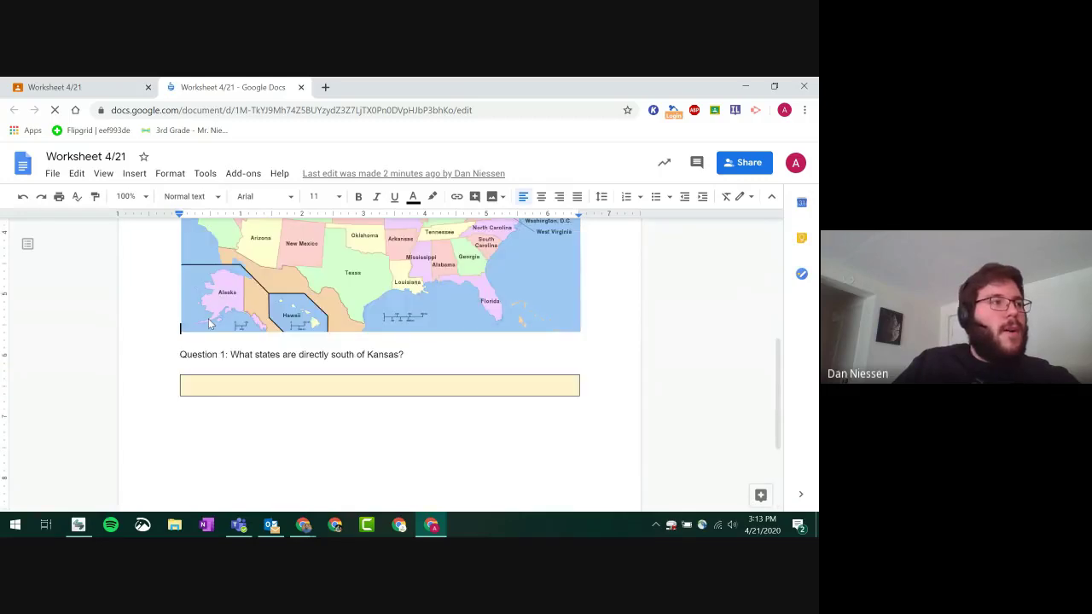
scroll(209, 322, "up", 1)
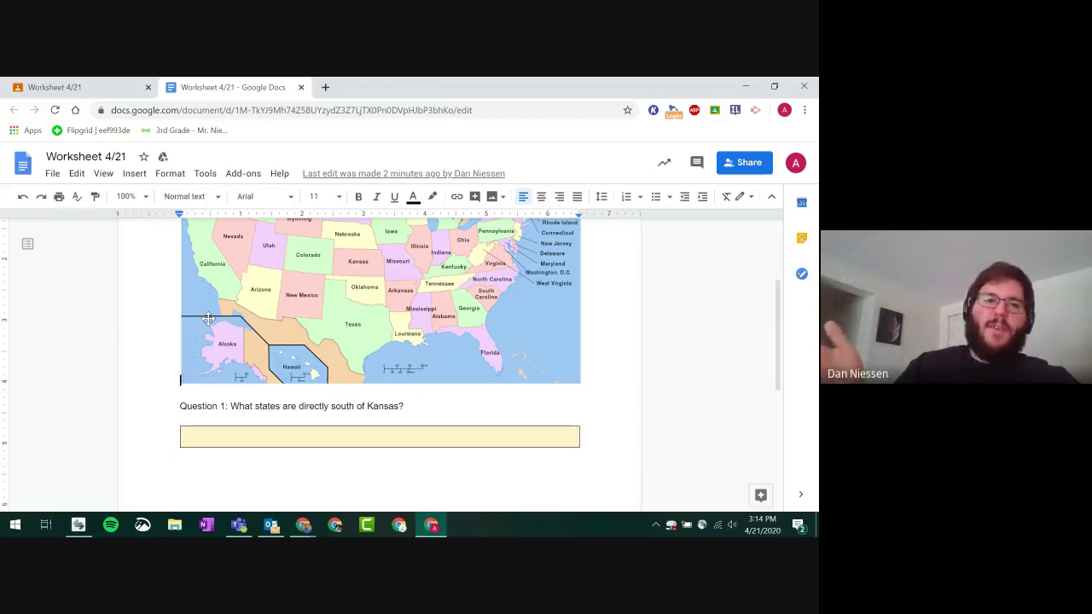
left_click(278, 433)
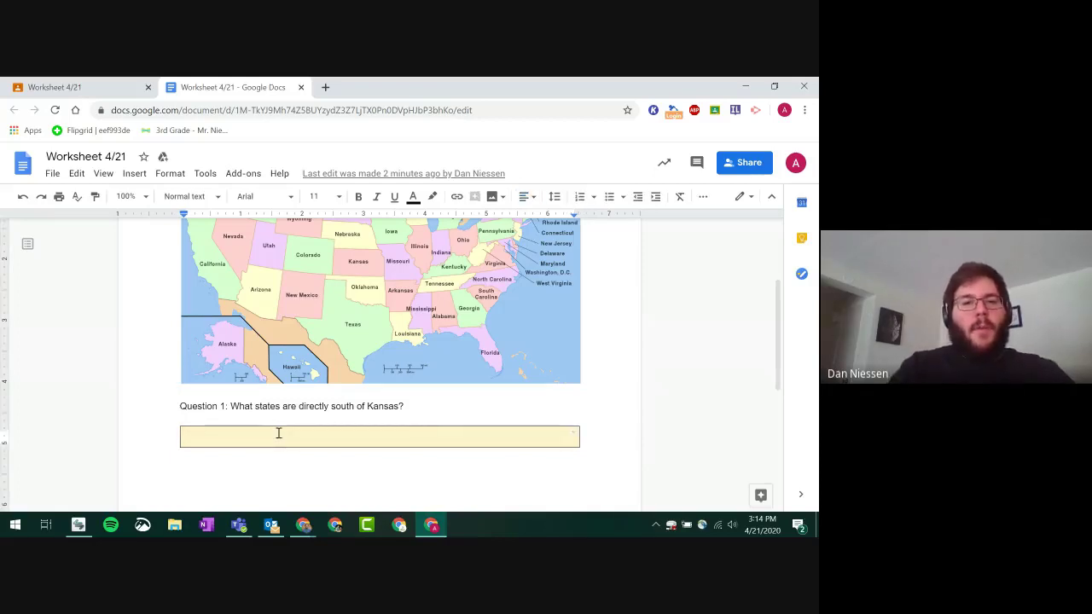
type("Okla")
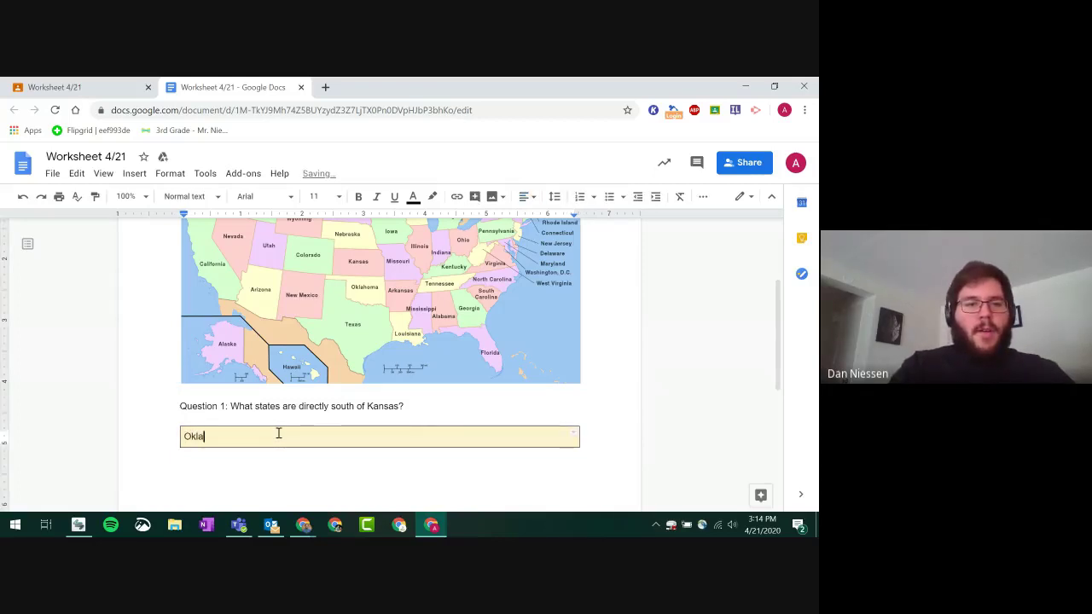
type("homa")
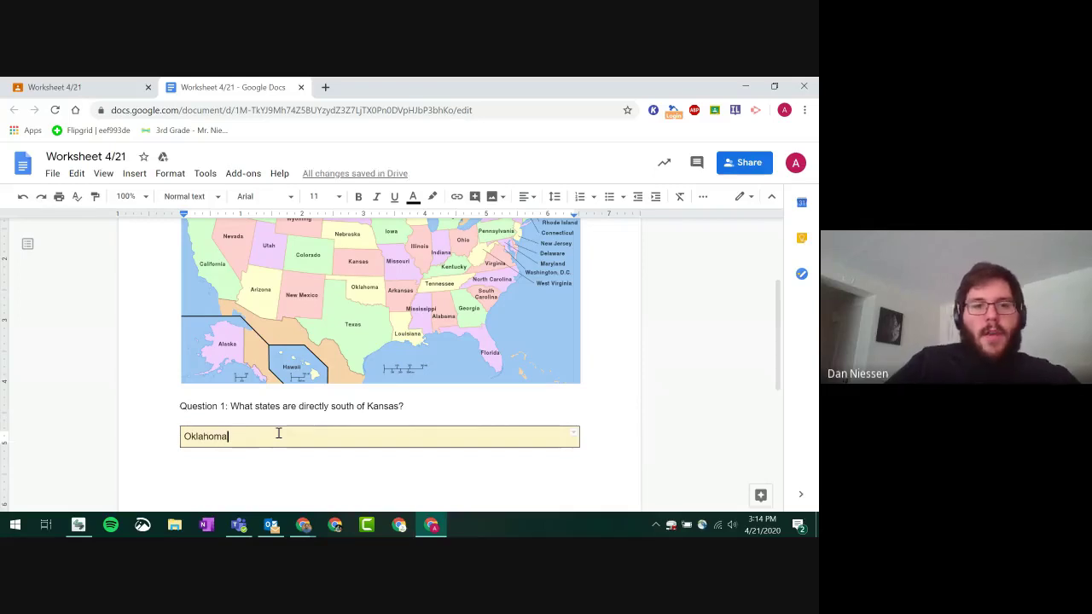
scroll(693, 391, "up", 2)
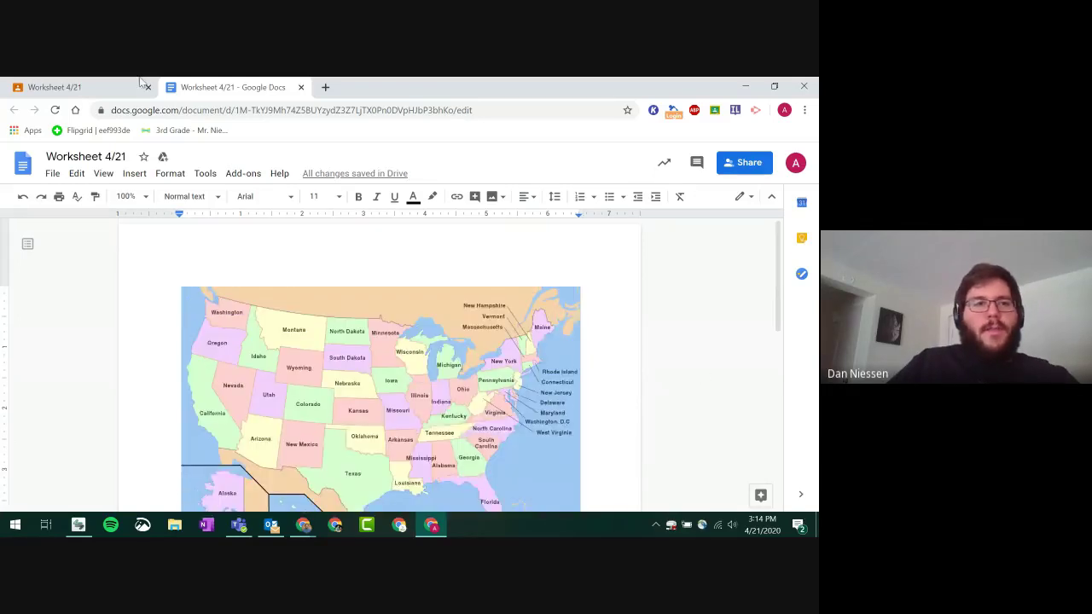
- Turn in Worksheet 4/21 in Classroom with Mark as done, confirming the dialog
left_click(86, 83)
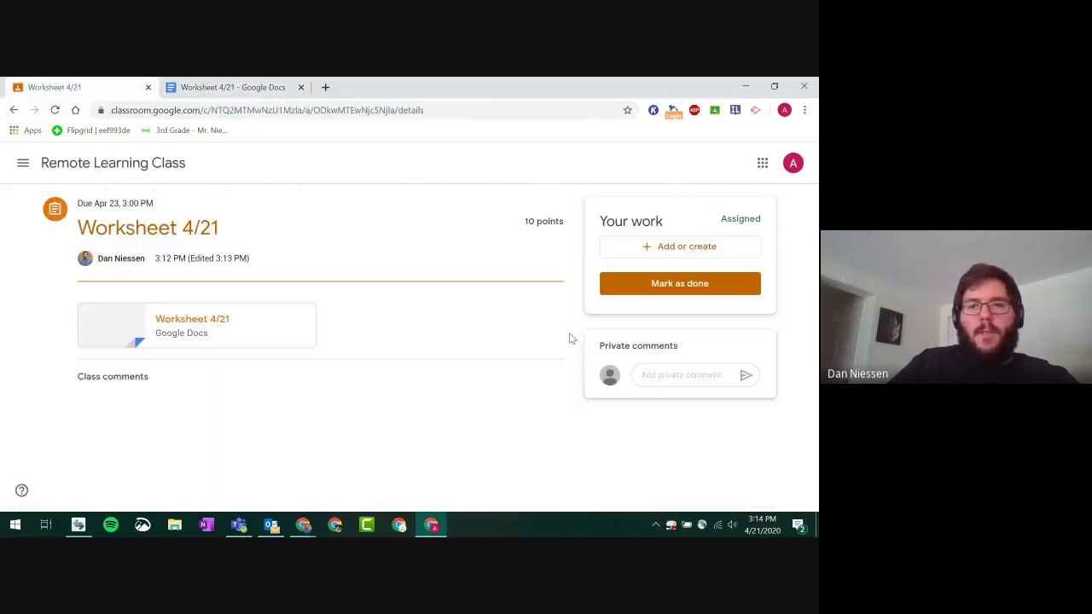
left_click(668, 289)
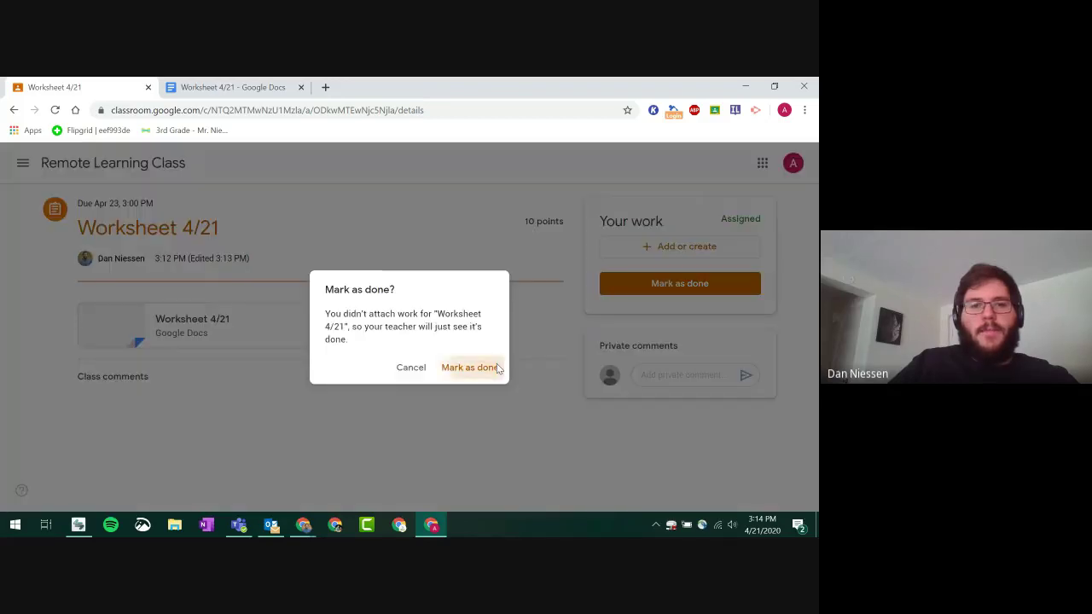
left_click(496, 367)
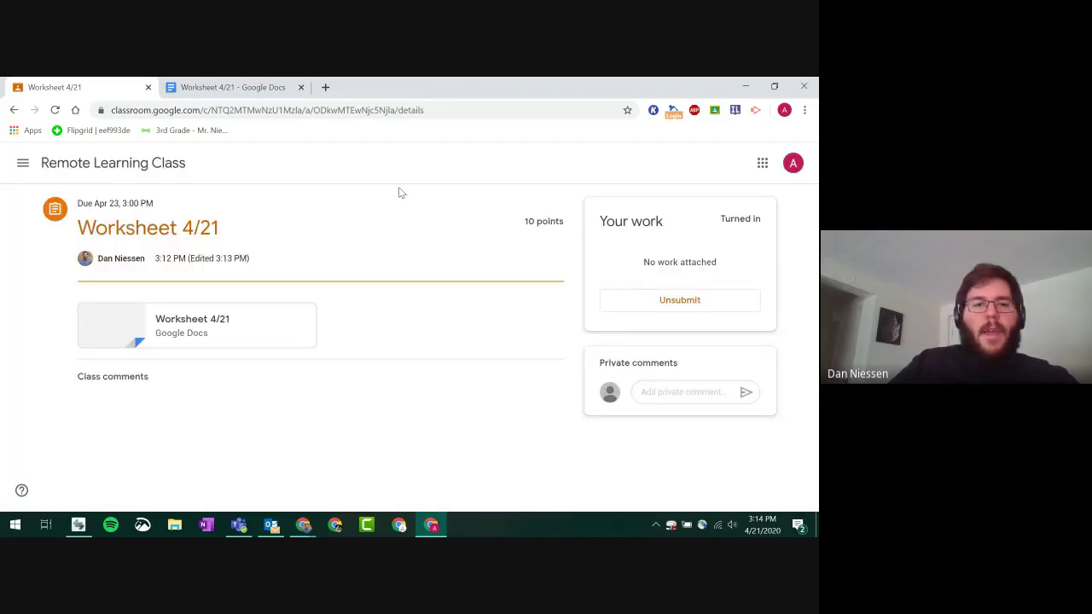
- In the teacher window, view Worksheet 4/21's student work filtered to Turned in
mouse_move(303, 524)
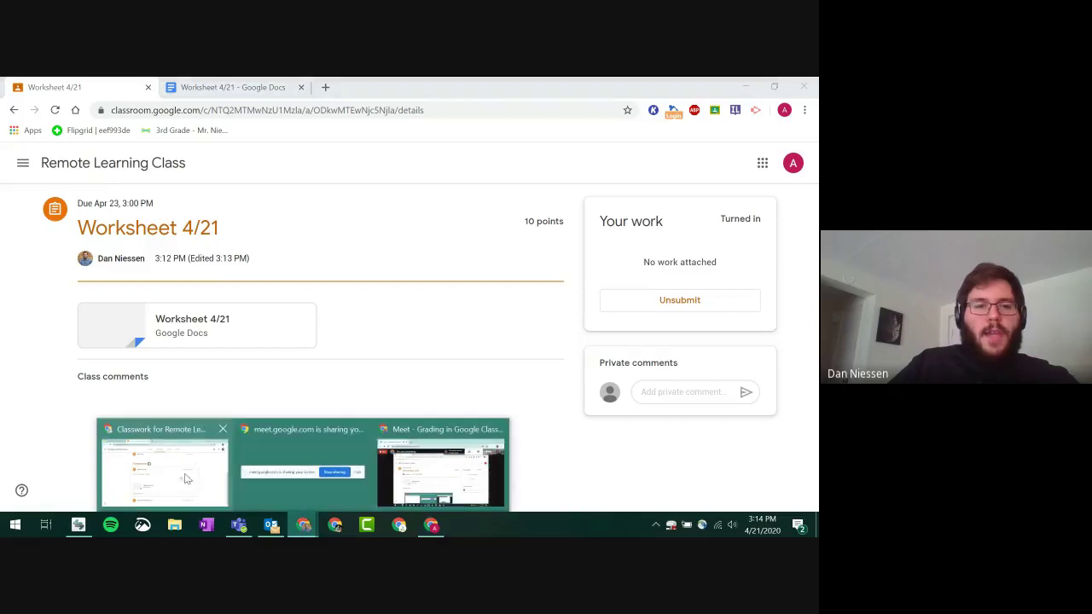
left_click(185, 476)
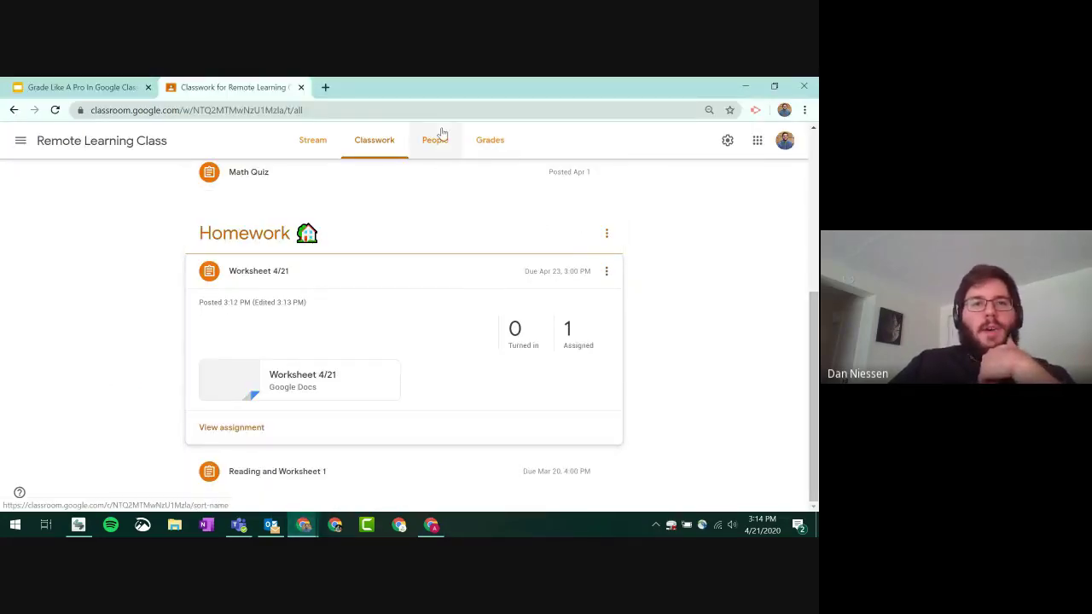
left_click(578, 342)
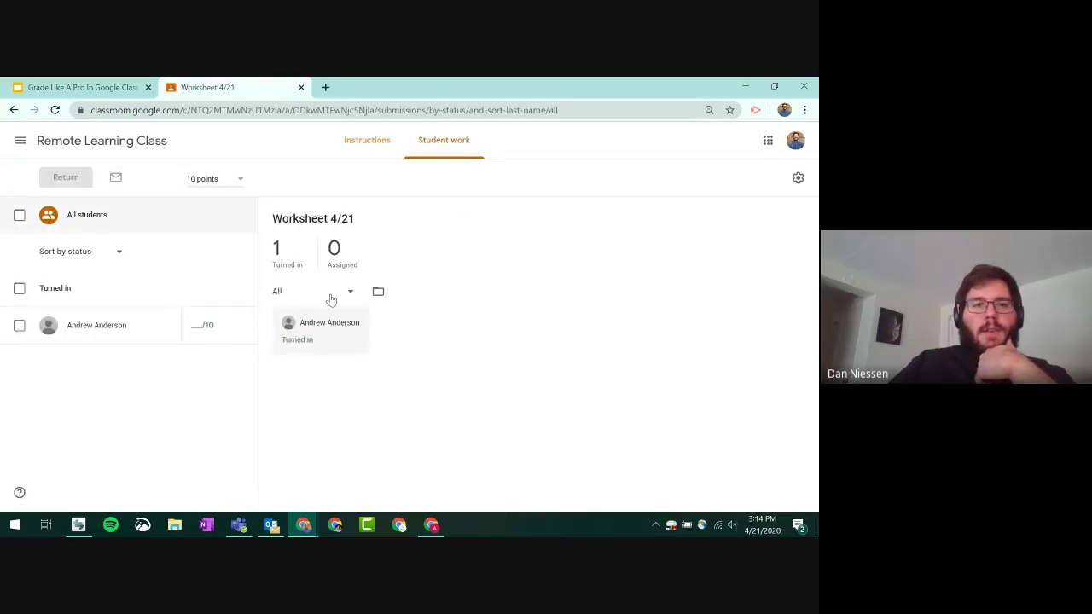
left_click(286, 254)
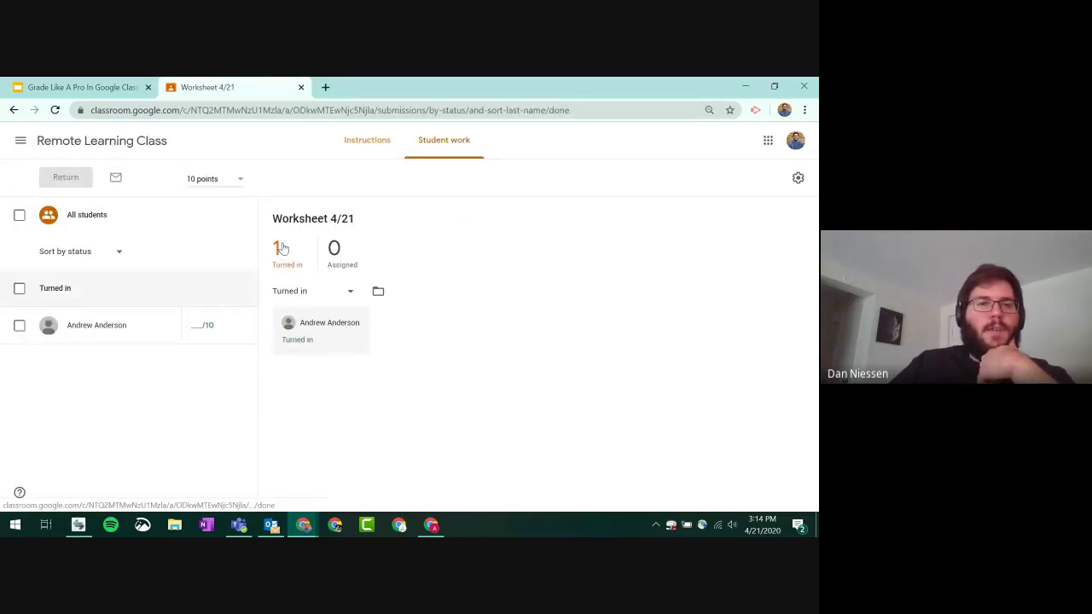
- Return to Classwork and expand Worksheet 4/21 to show 1 turned in, 0 assigned
left_click(77, 147)
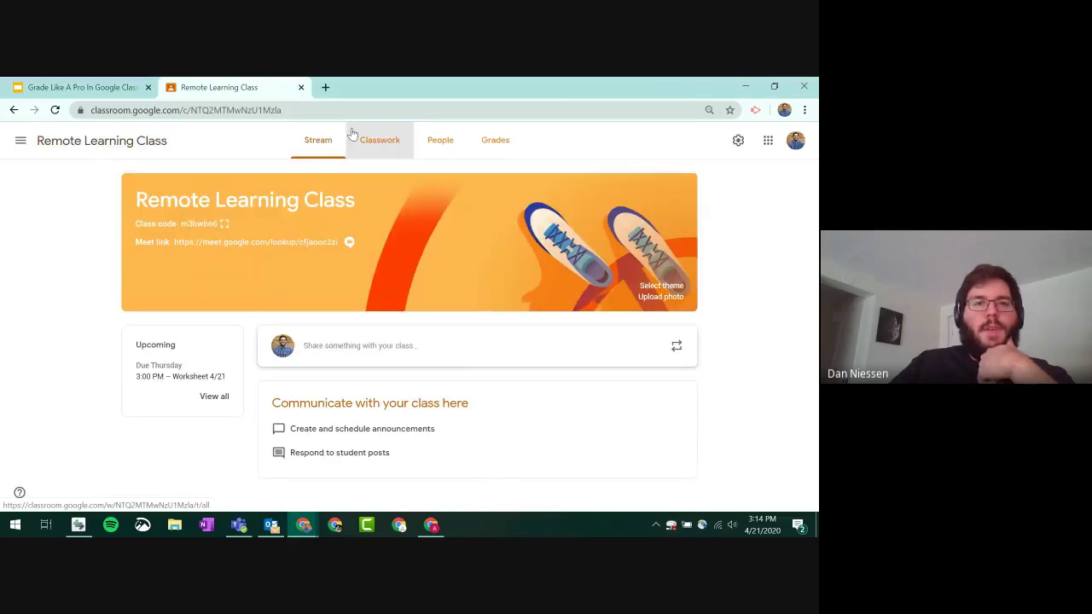
left_click(349, 134)
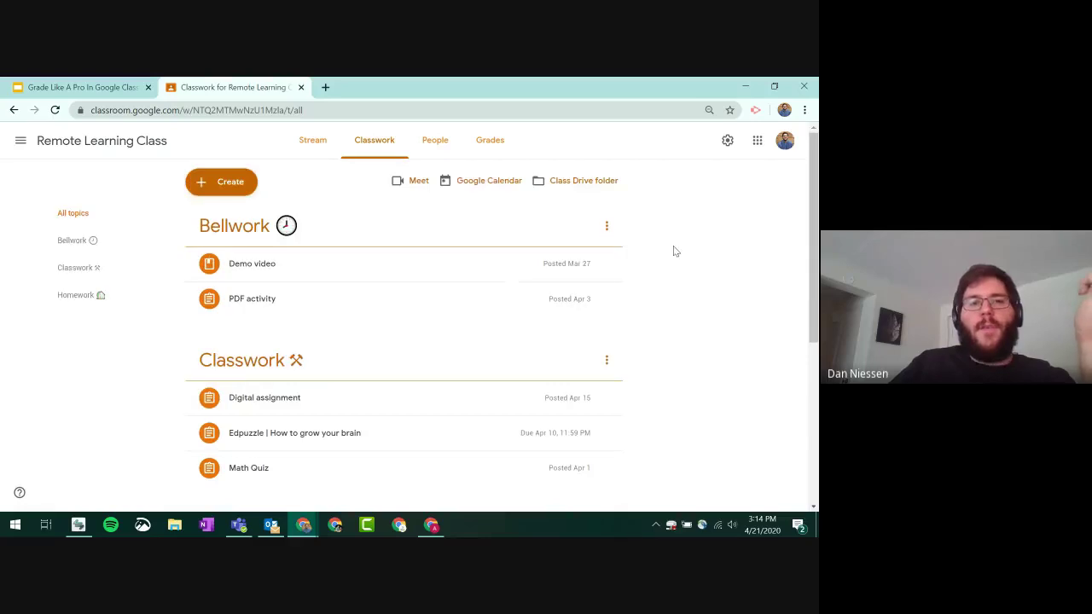
left_click(370, 158)
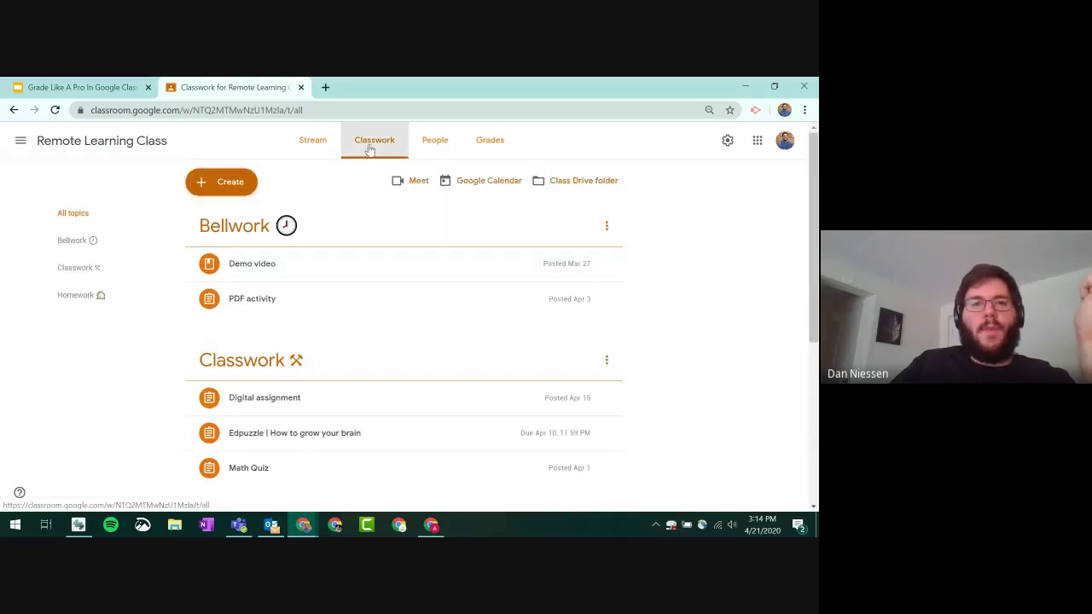
left_click(345, 152)
left_click(271, 282)
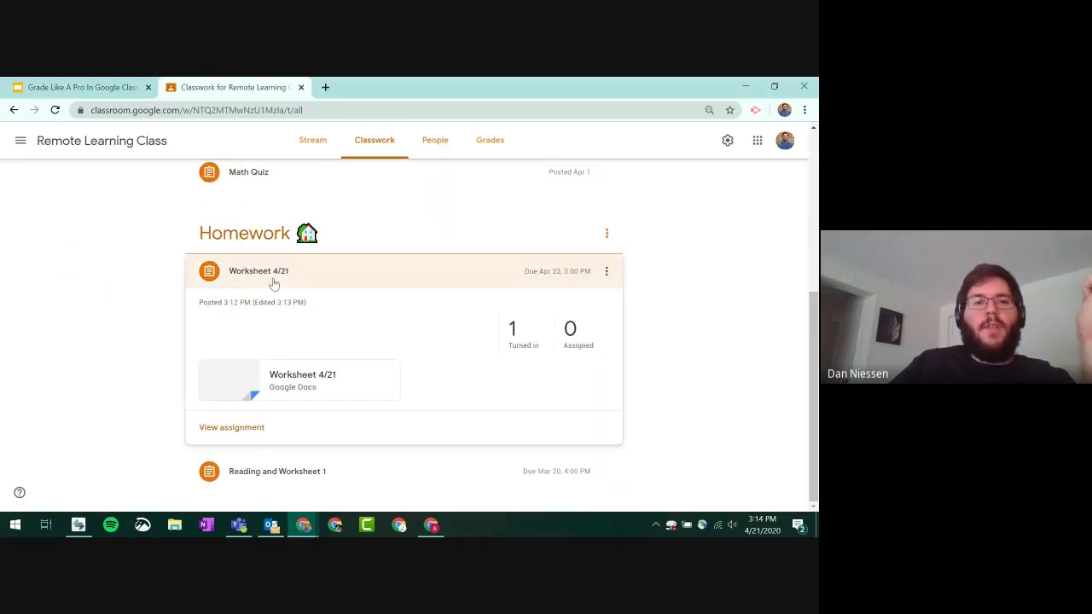
left_click(410, 444)
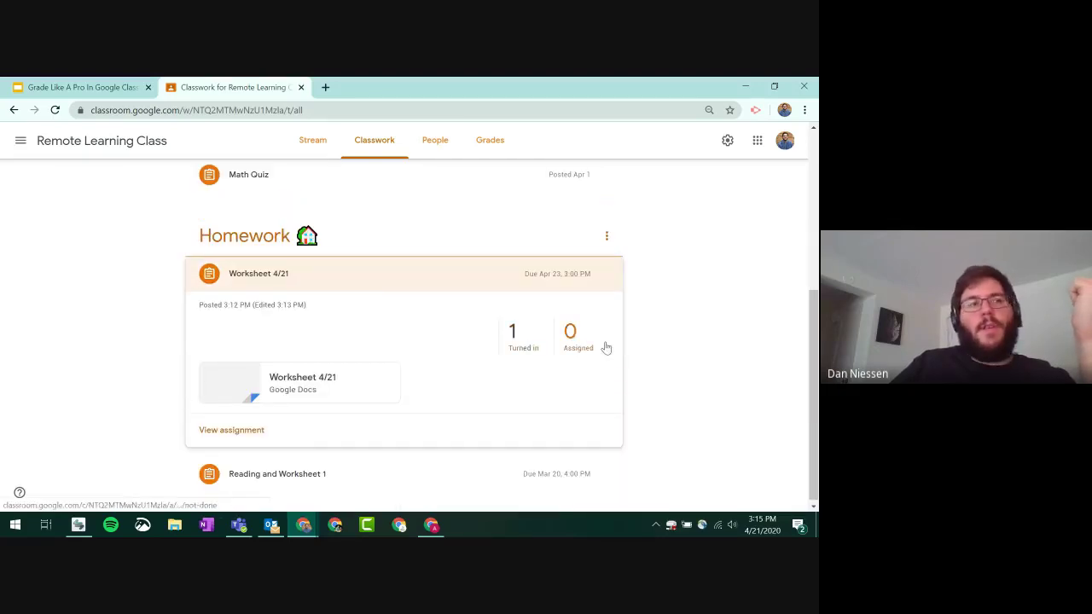
left_click(490, 140)
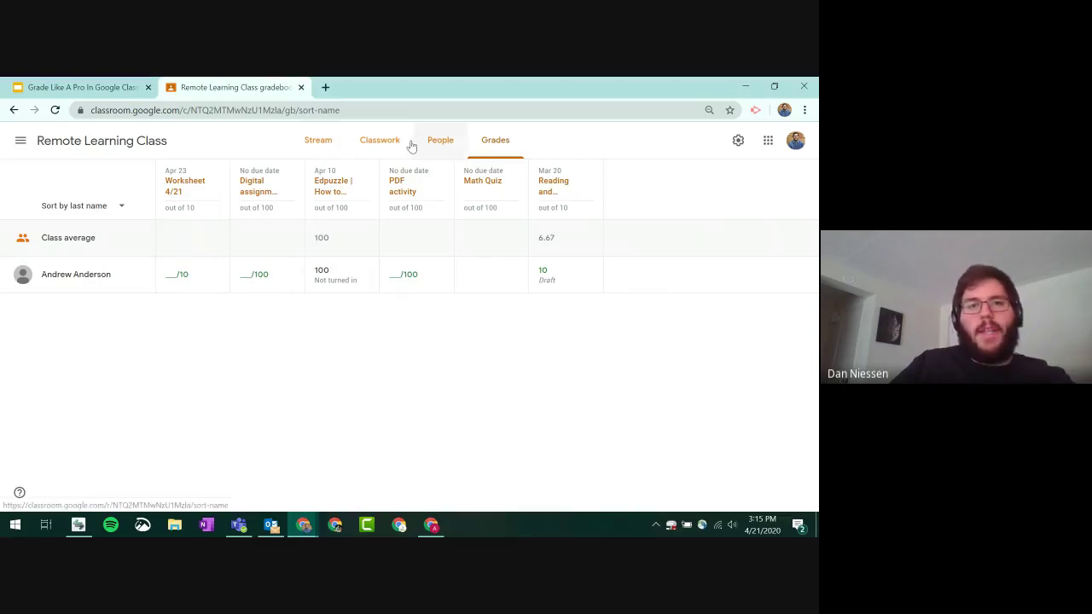
left_click(380, 140)
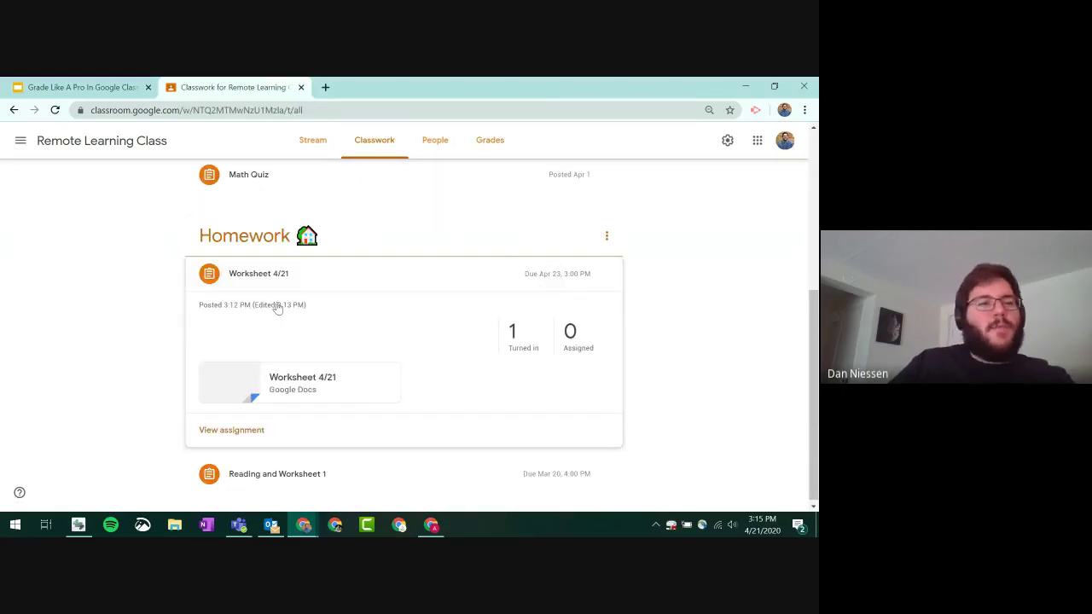
left_click(381, 143)
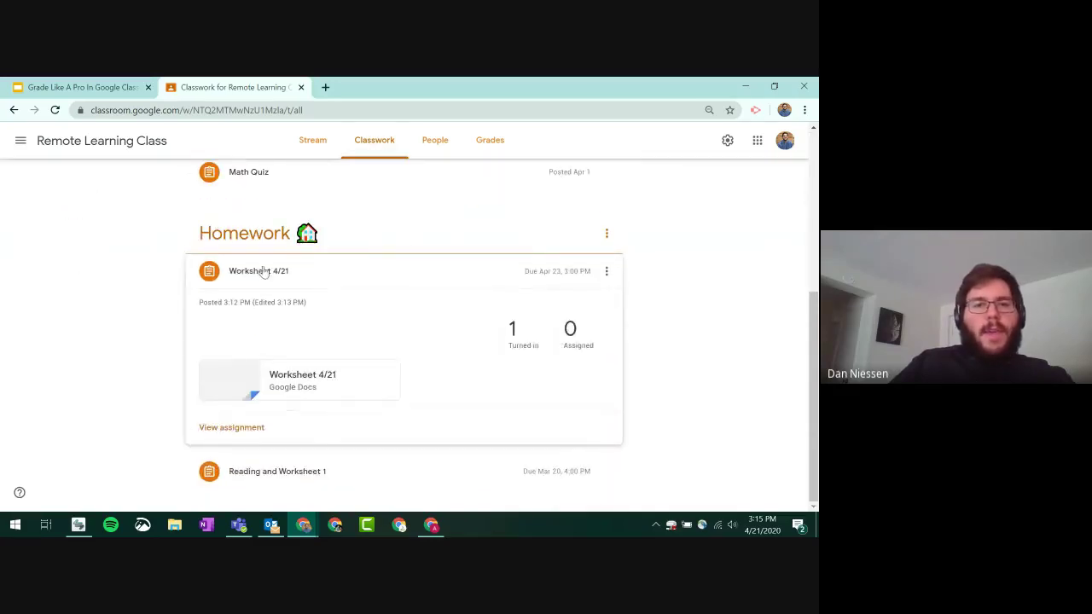
left_click(514, 331)
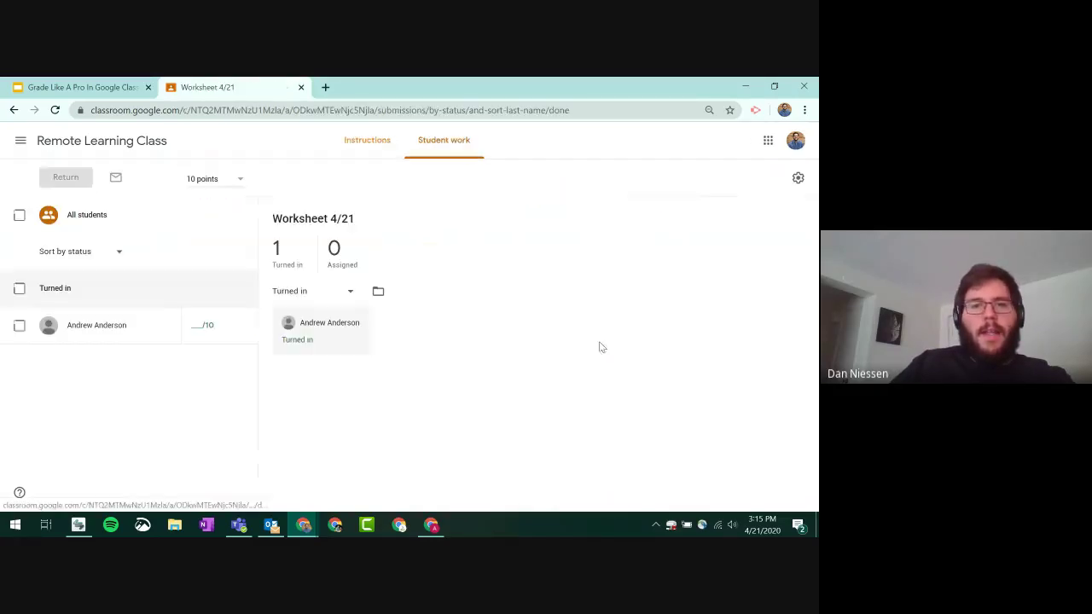
left_click(290, 254)
left_click(298, 258)
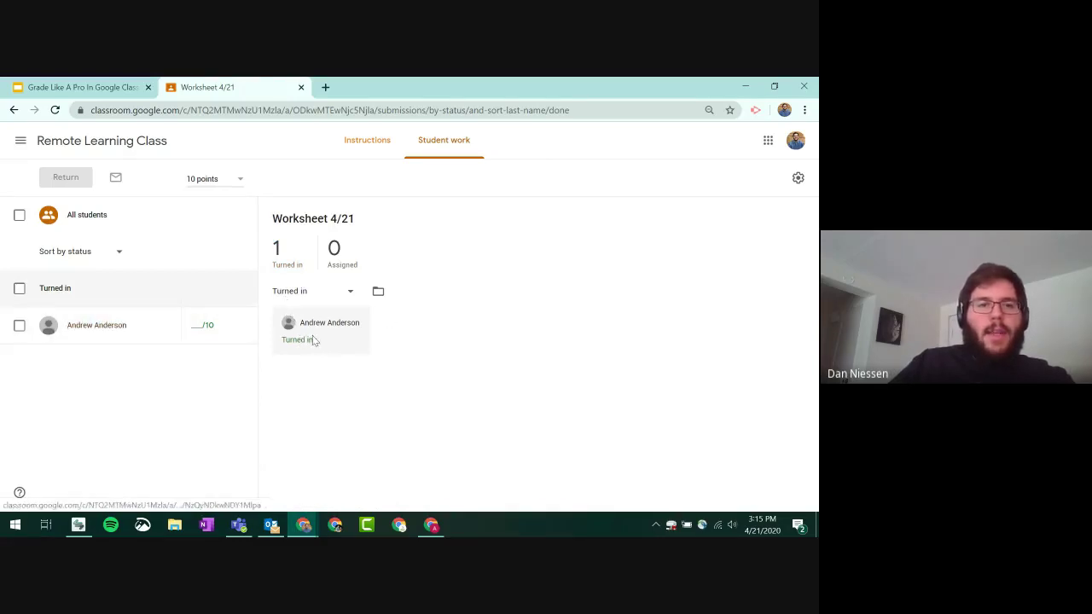
left_click(69, 89)
left_click(196, 86)
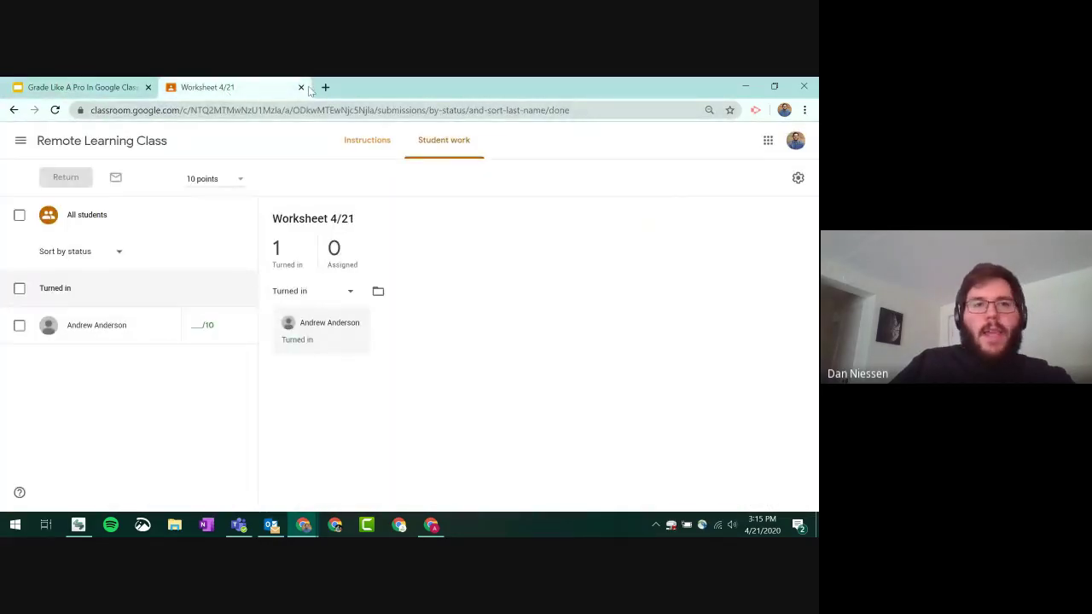
left_click(109, 142)
left_click(398, 142)
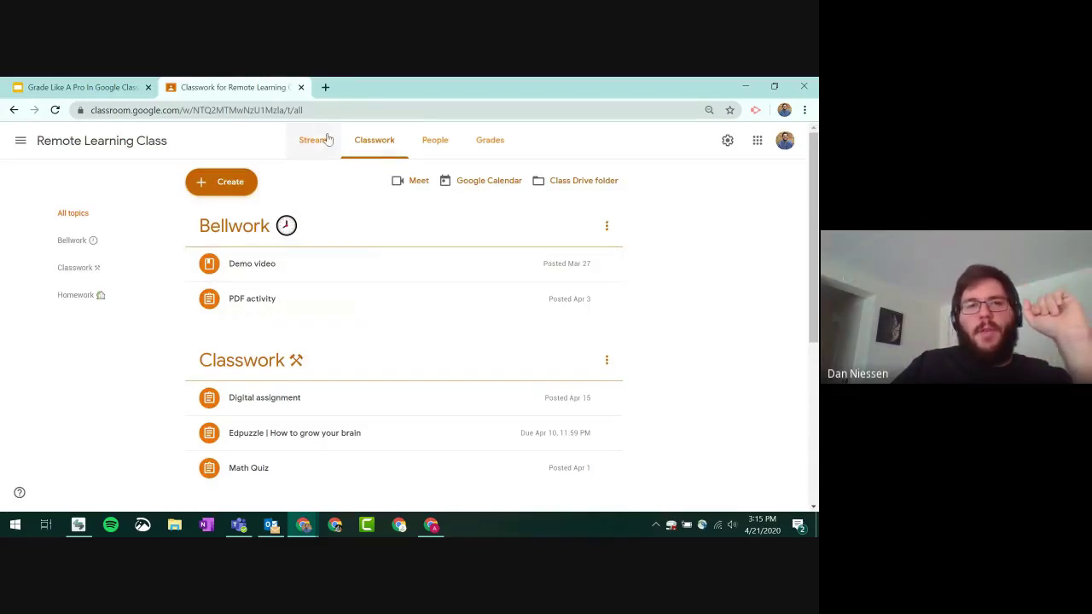
- Start a new assignment and enter the title 'Worksheet 4/21'
left_click(246, 181)
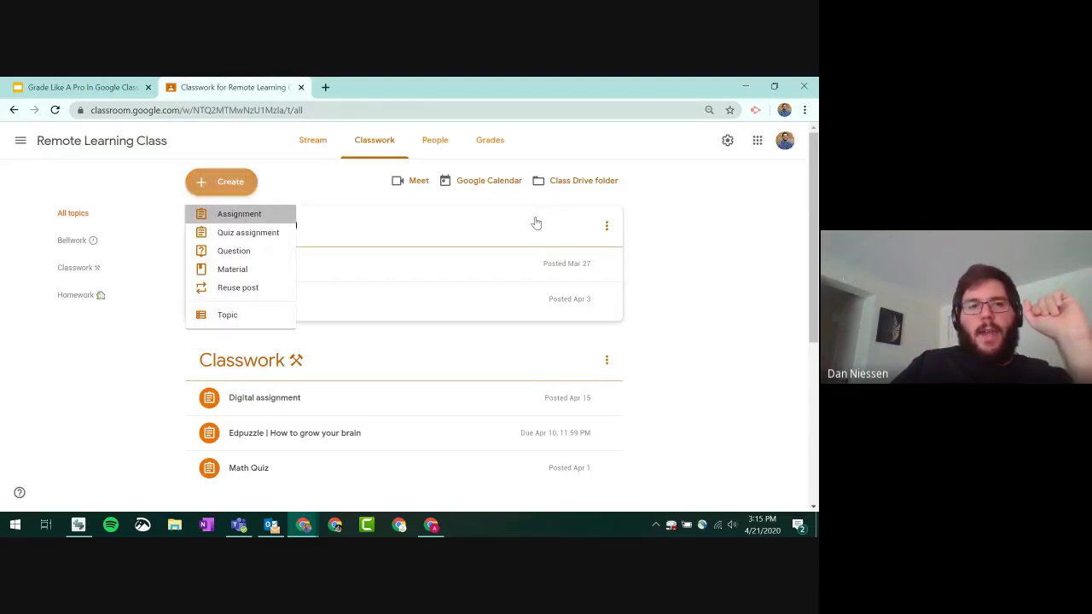
left_click(239, 213)
left_click(83, 181)
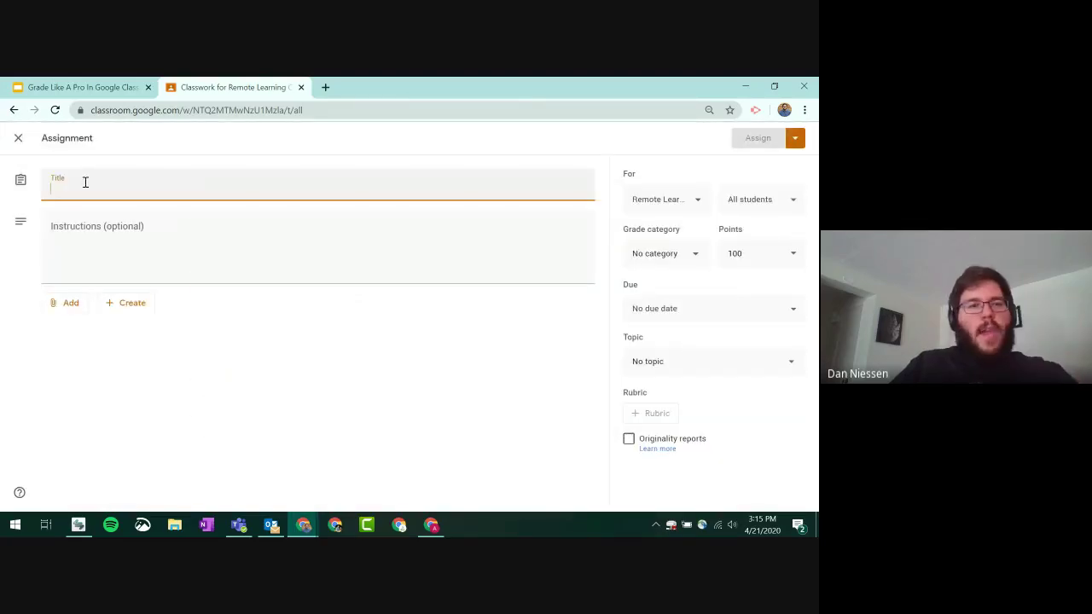
type("W")
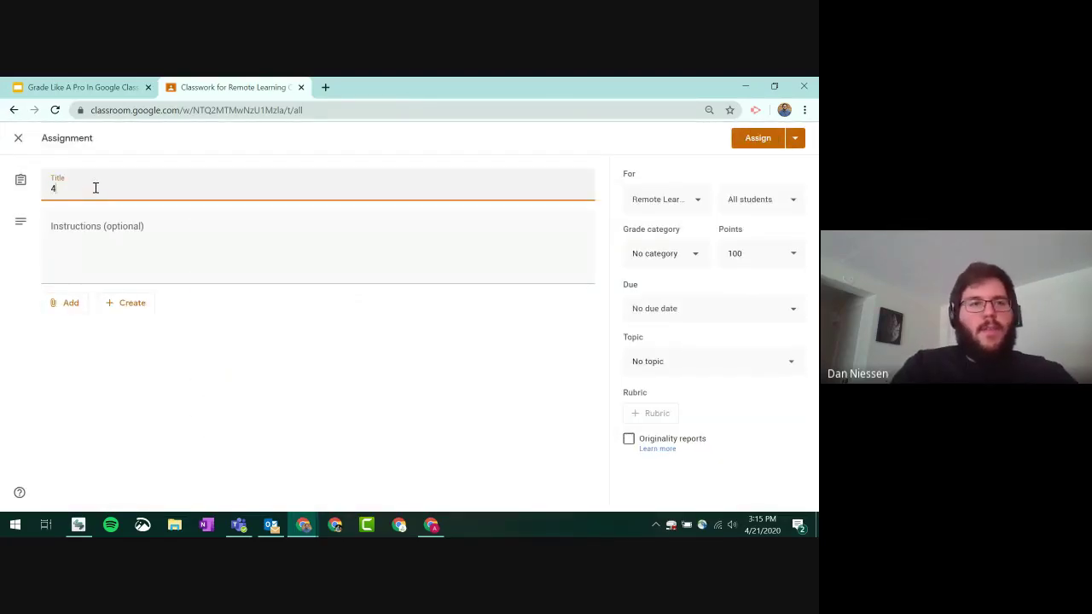
key("BackSpace")
type("Workshee")
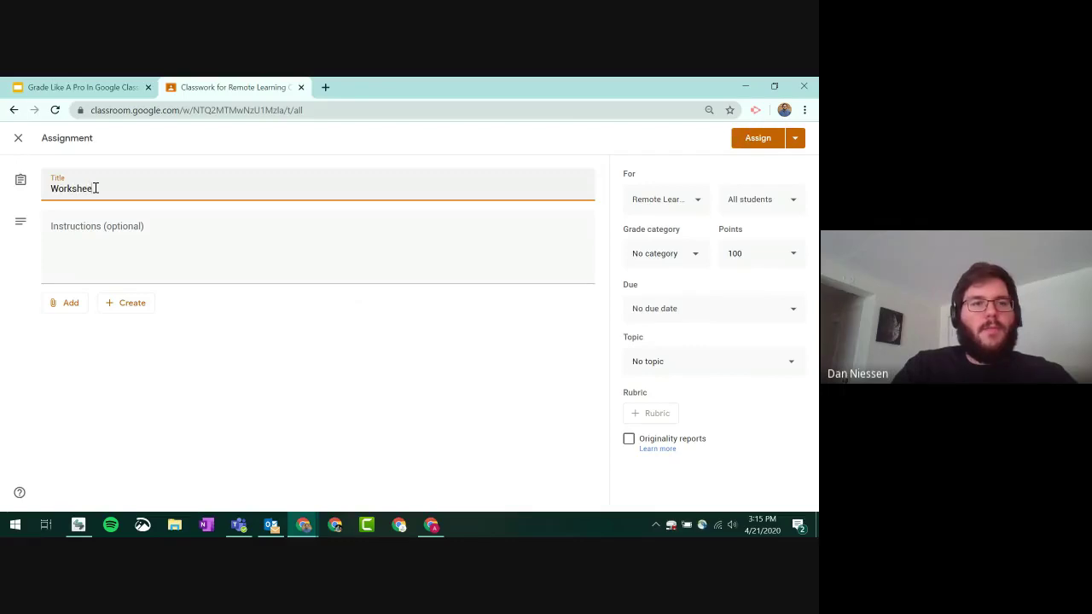
type("t 4")
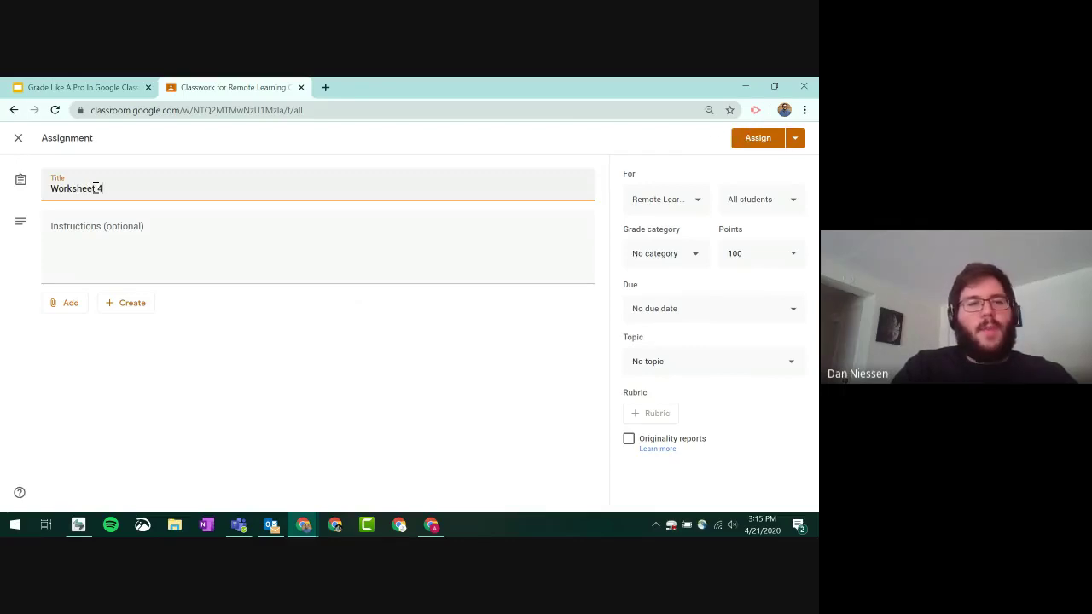
type("/21 ver2")
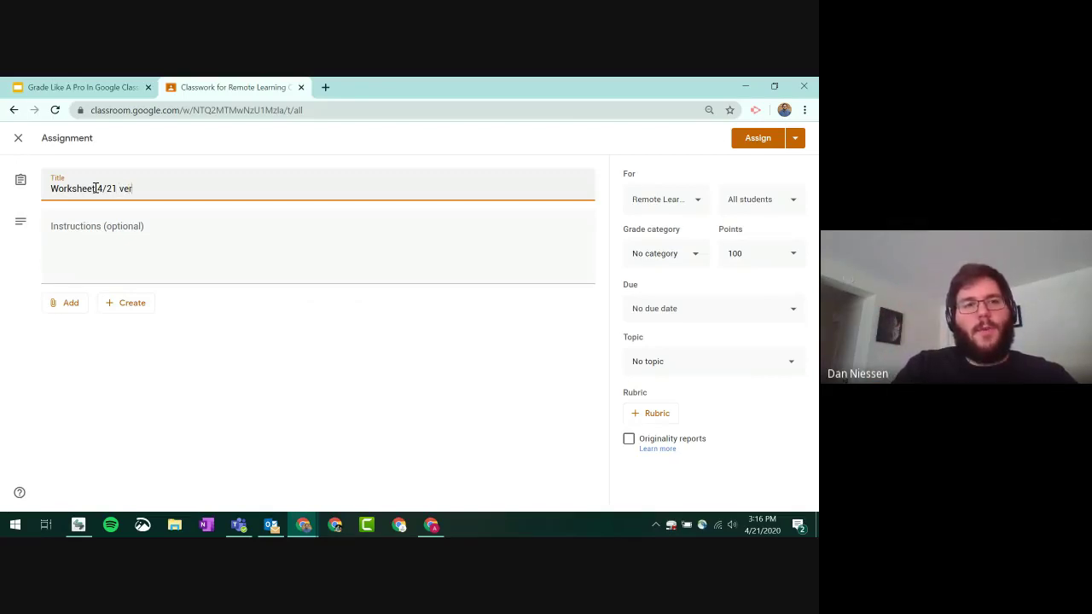
- Attach the Worksheet 4/21 Google Doc from Drive's Recent files
left_click(70, 303)
left_click(106, 335)
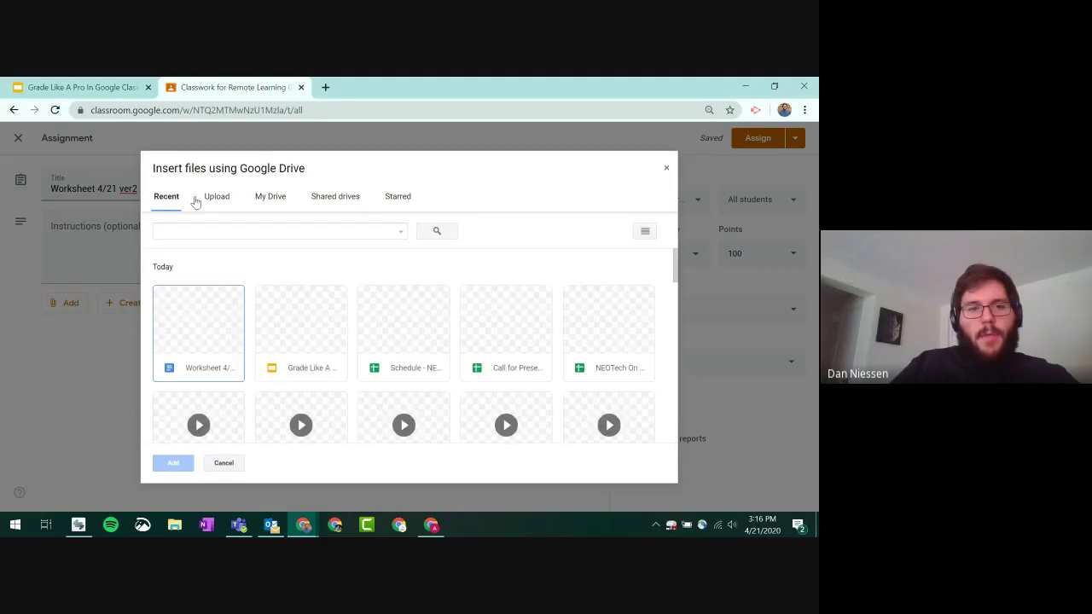
left_click(198, 363)
left_click(177, 467)
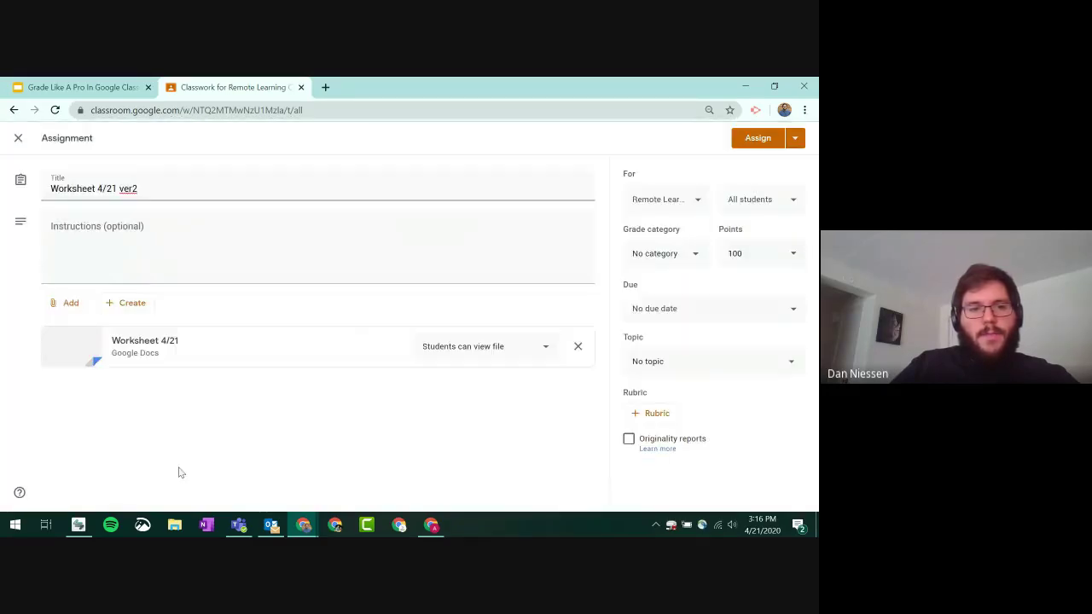
- Delete the 'Oklahoma' answer from the Question 1 box of the attached worksheet
left_click(182, 342)
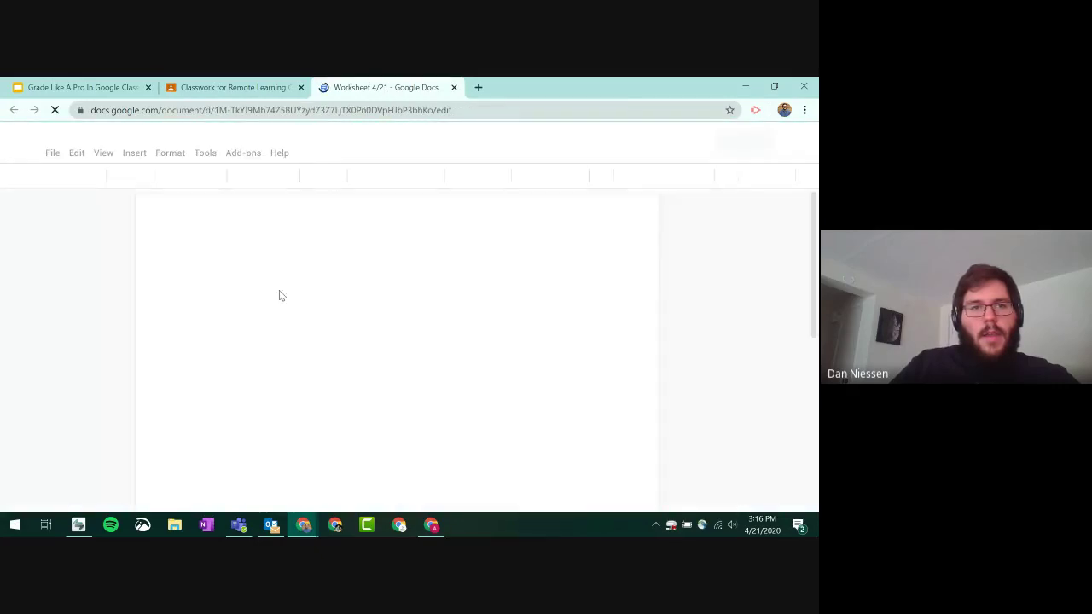
scroll(264, 375, "down", 2)
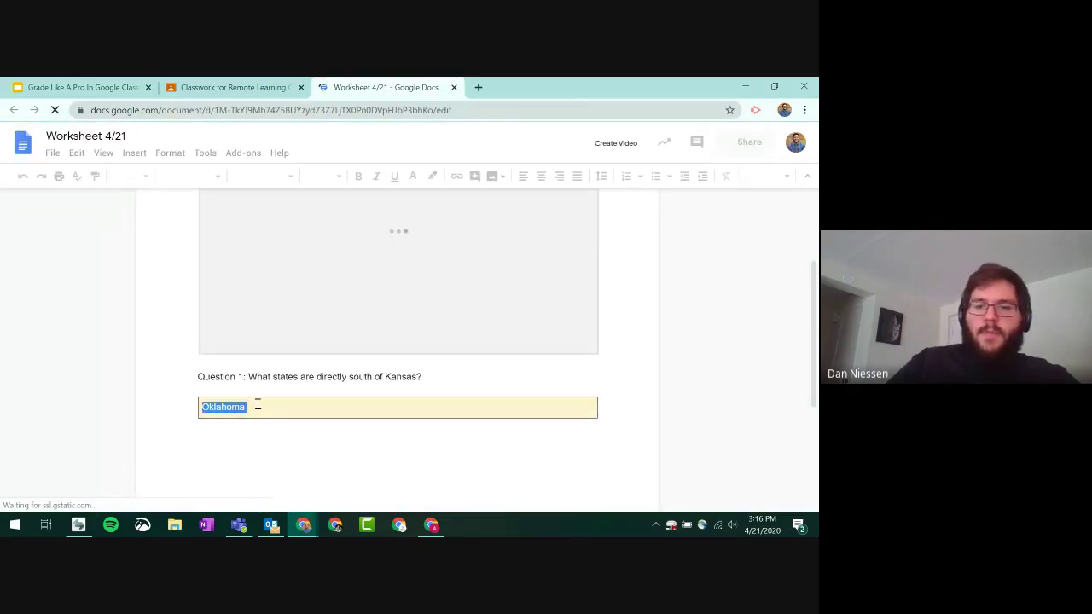
double_click(230, 407)
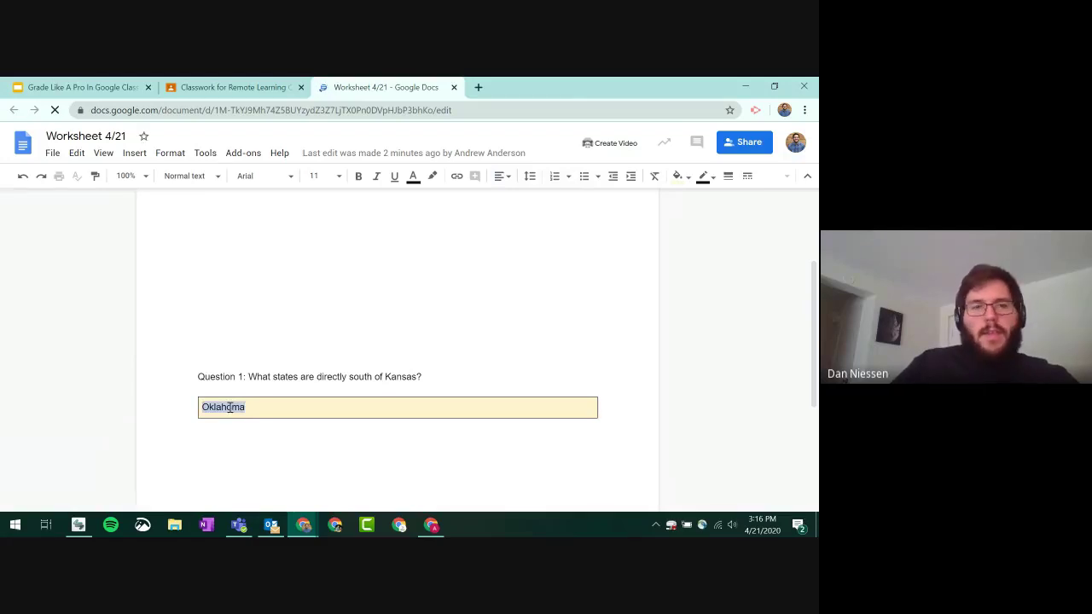
key("BackSpace")
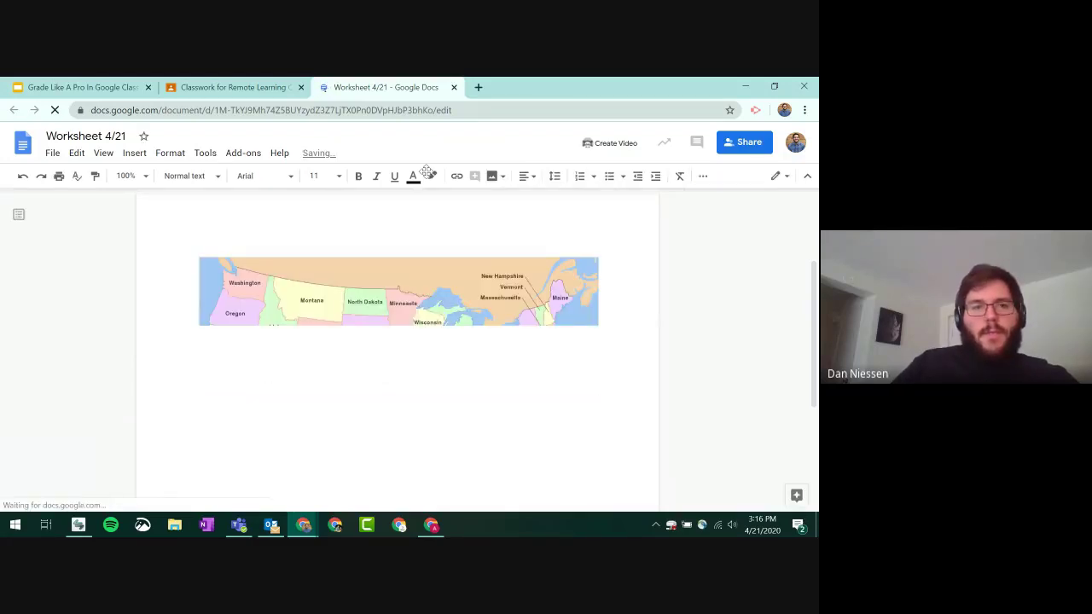
- Close the worksheet document, leaving the Worksheet 4/21 ver2 draft showing
left_click(213, 89)
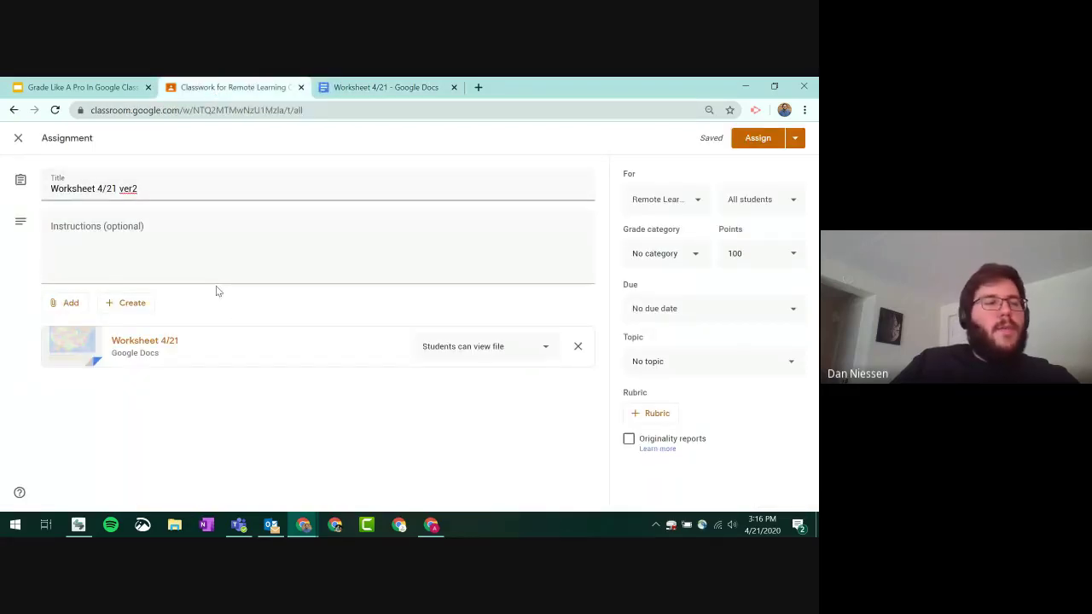
left_click(382, 89)
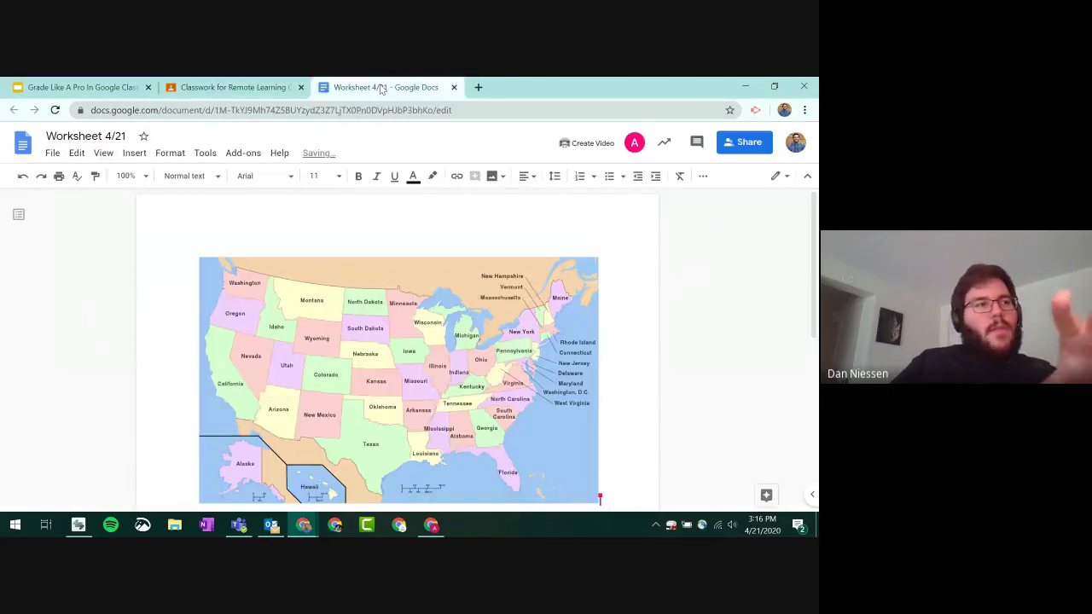
scroll(503, 252, "down", 3)
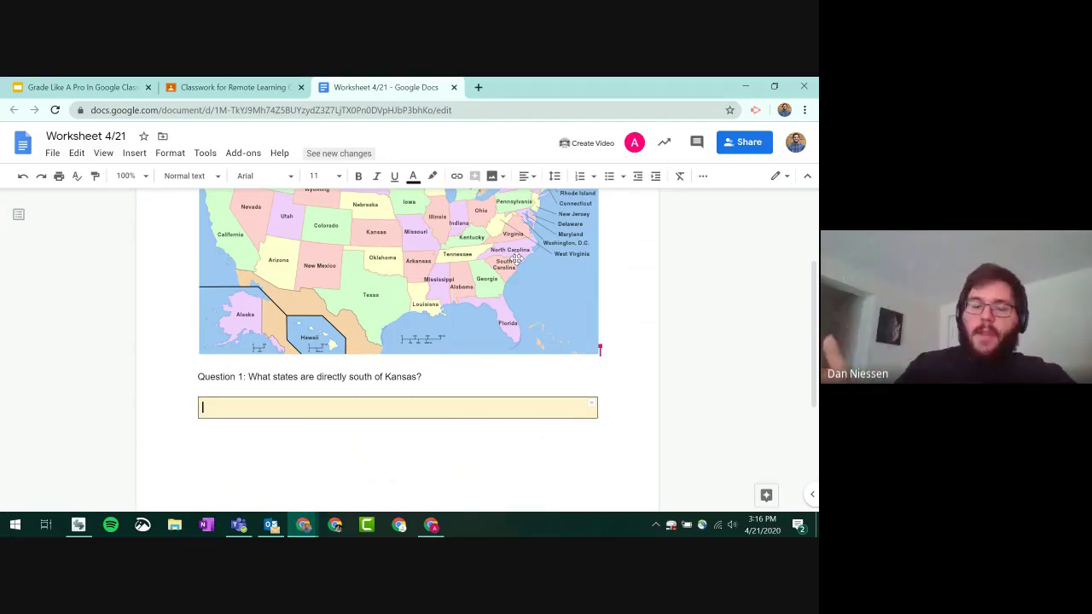
left_click(454, 87)
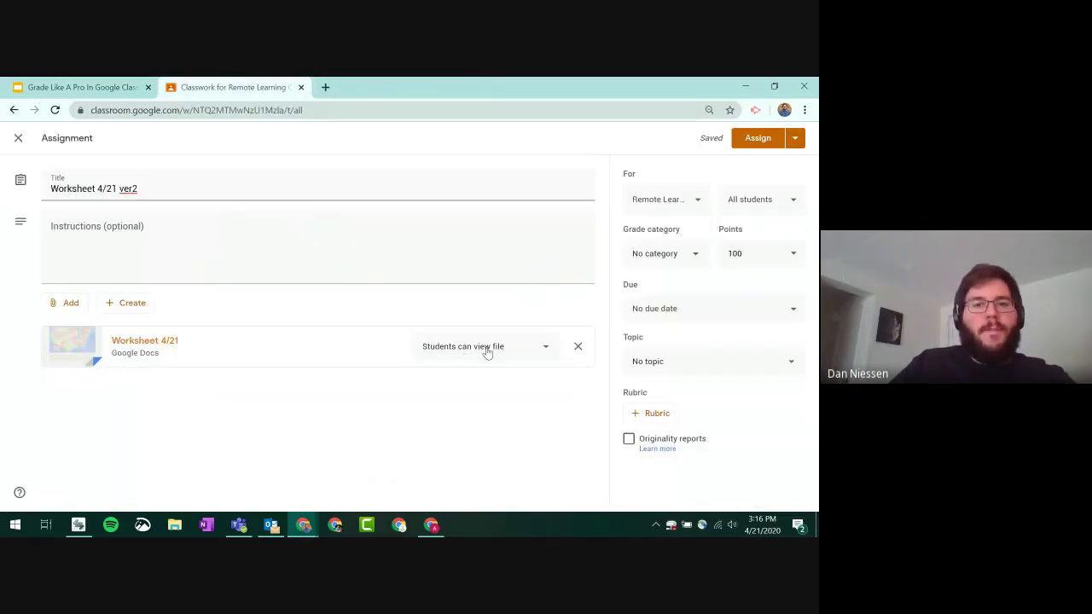
- Make a copy of the worksheet for each student and set the assignment to 10 points
left_click(486, 352)
left_click(493, 407)
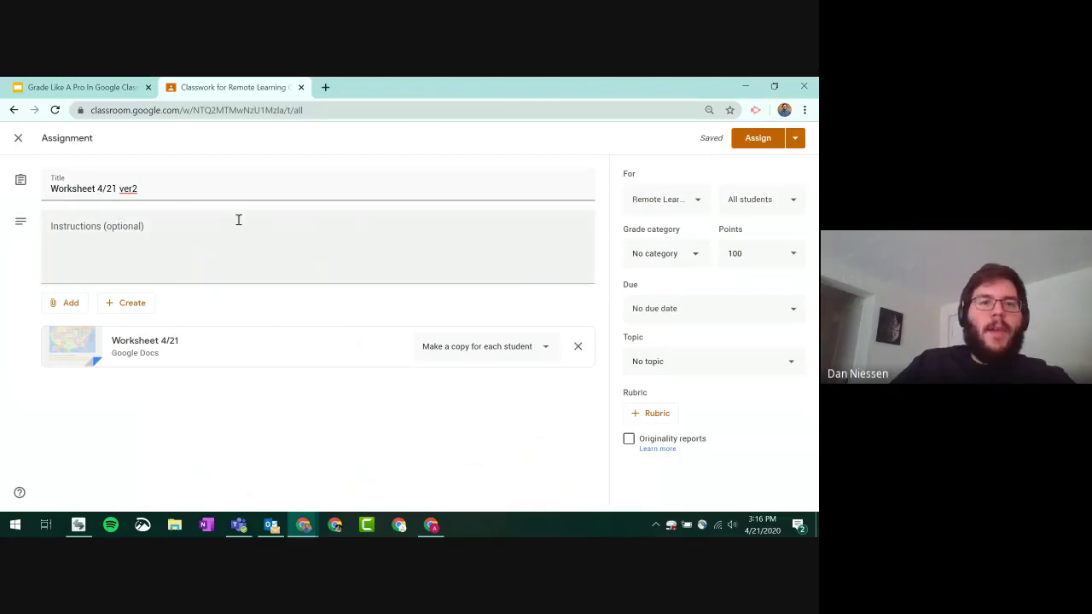
left_click(755, 245)
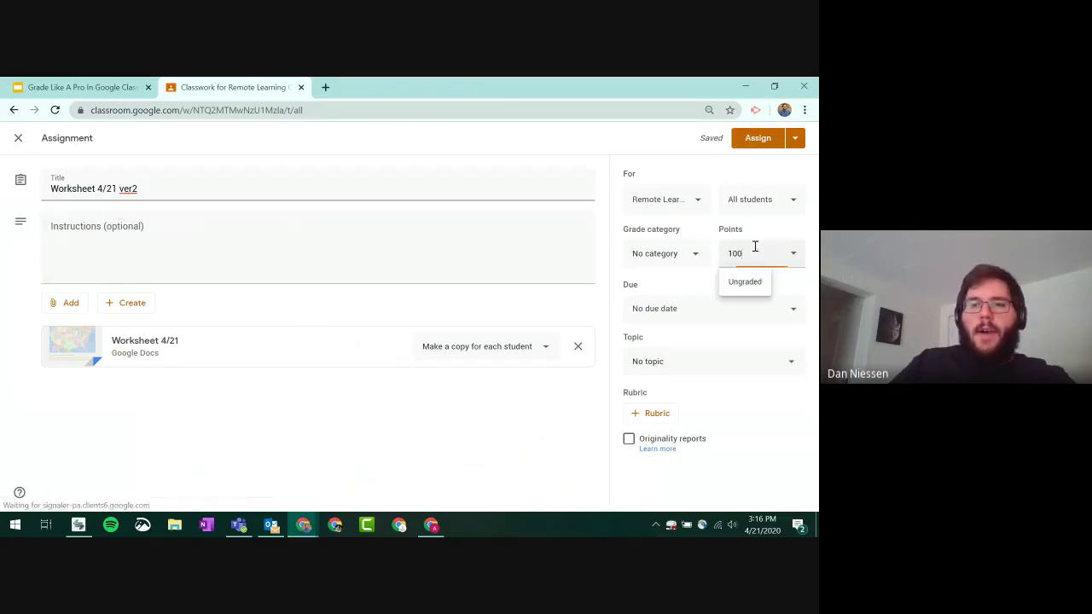
double_click(767, 258)
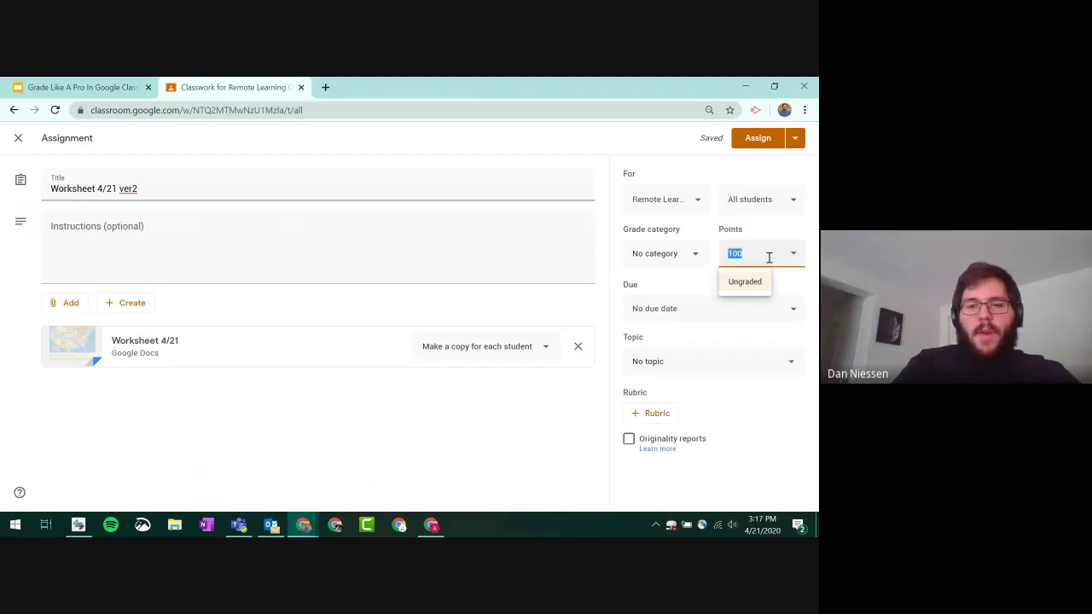
type("10")
- Set the due date to Apr 23 at 3:00 PM and assign the worksheet
left_click(692, 321)
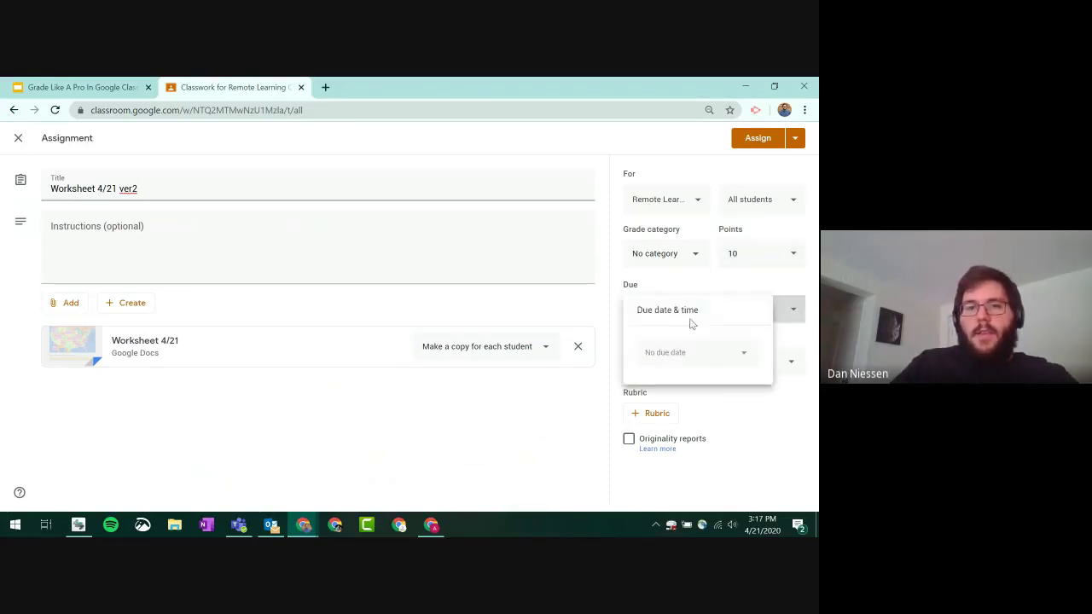
left_click(680, 355)
left_click(721, 458)
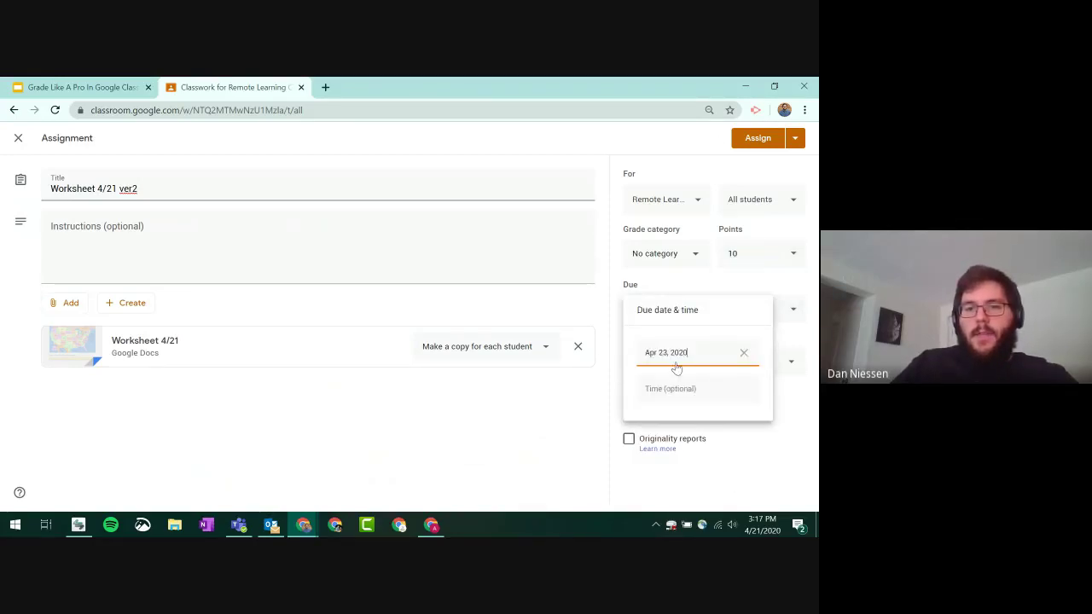
left_click(683, 386)
type("3")
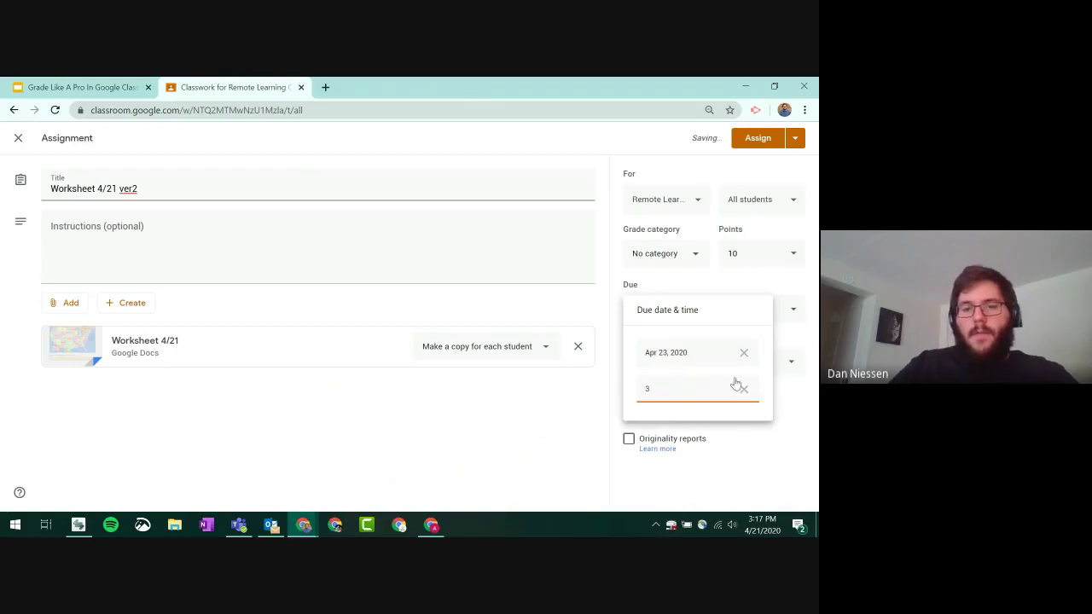
type("pm")
key("Return")
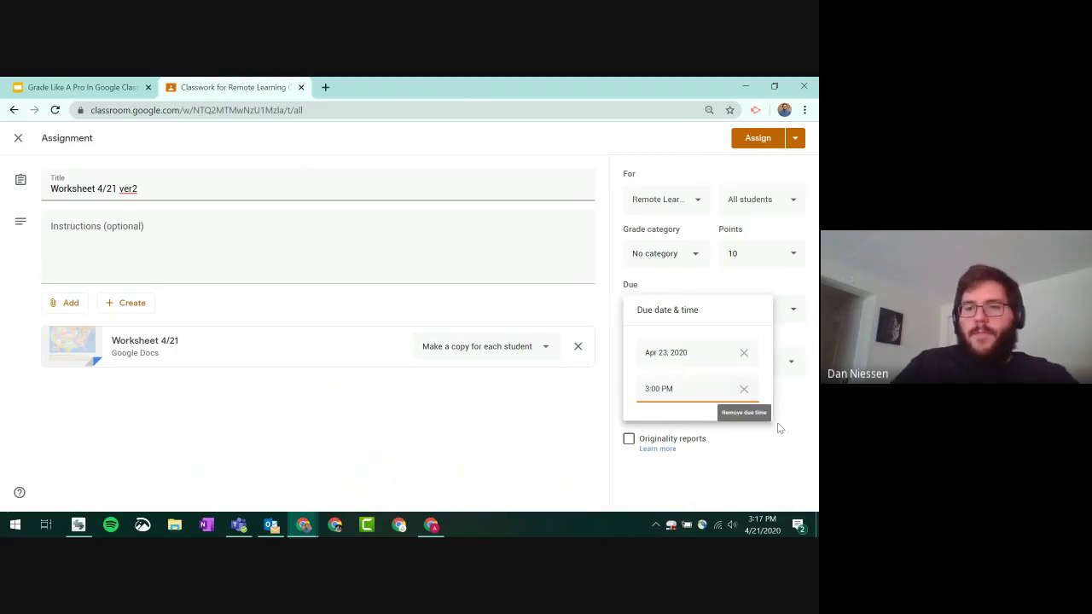
left_click(798, 379)
left_click(763, 139)
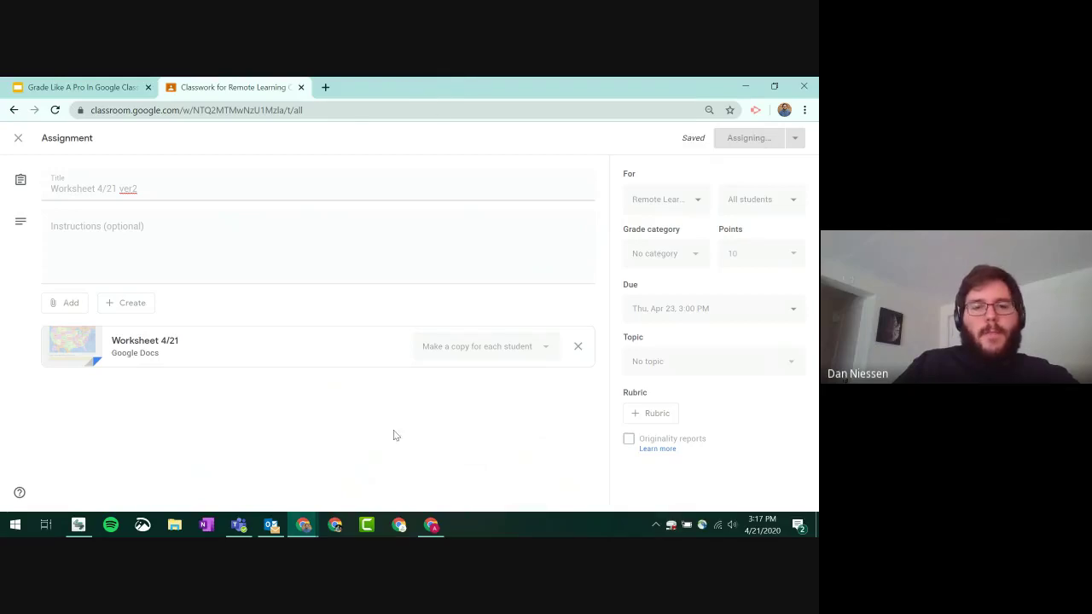
- In the student's window, close the old worksheet and open Remote Learning Class's Classwork
left_click(432, 526)
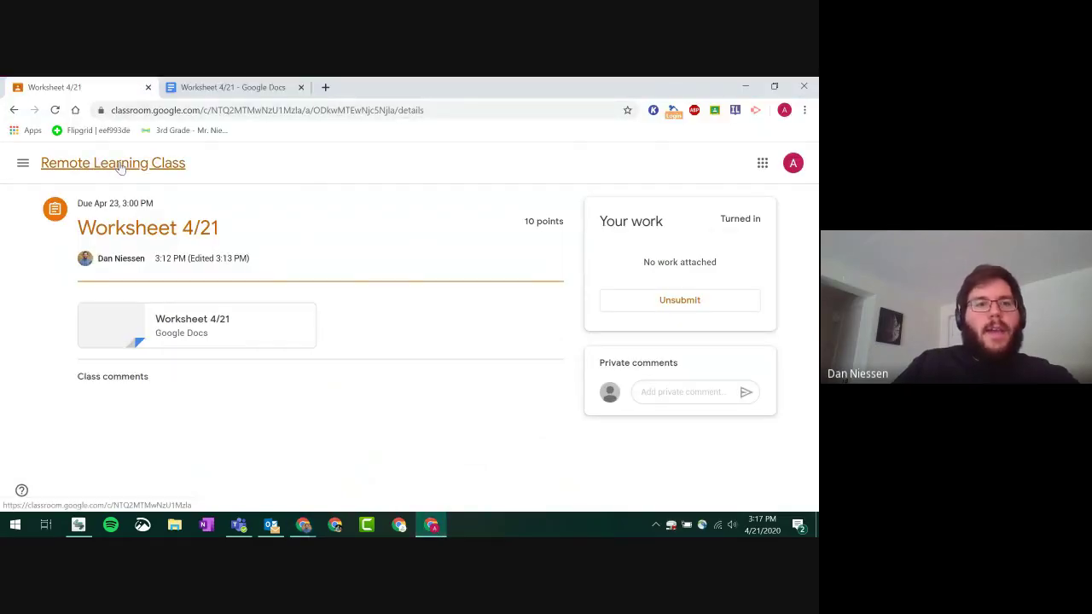
left_click(119, 163)
left_click(300, 87)
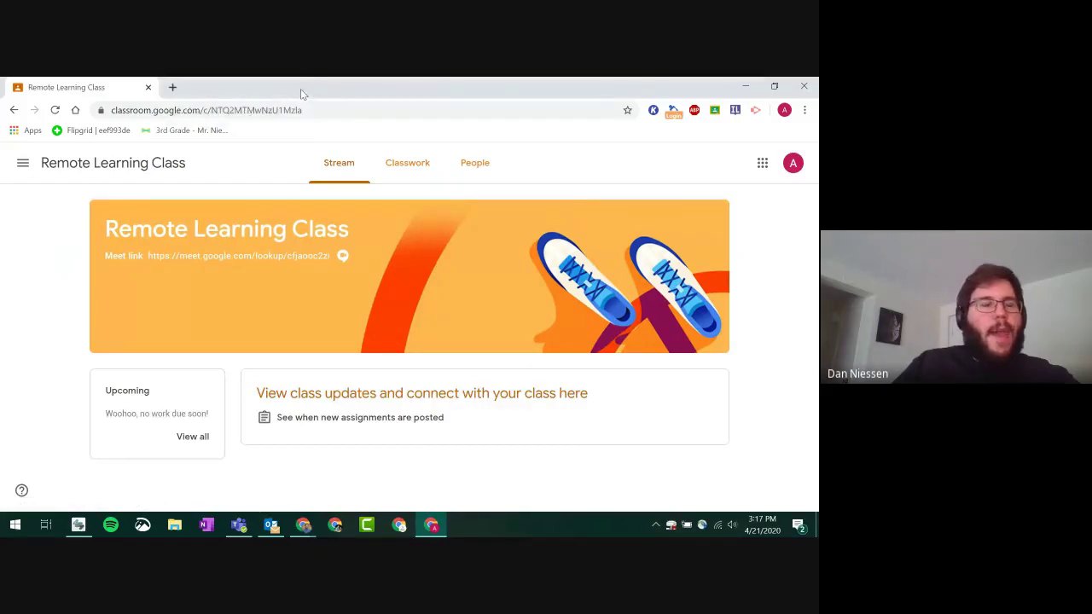
left_click(402, 164)
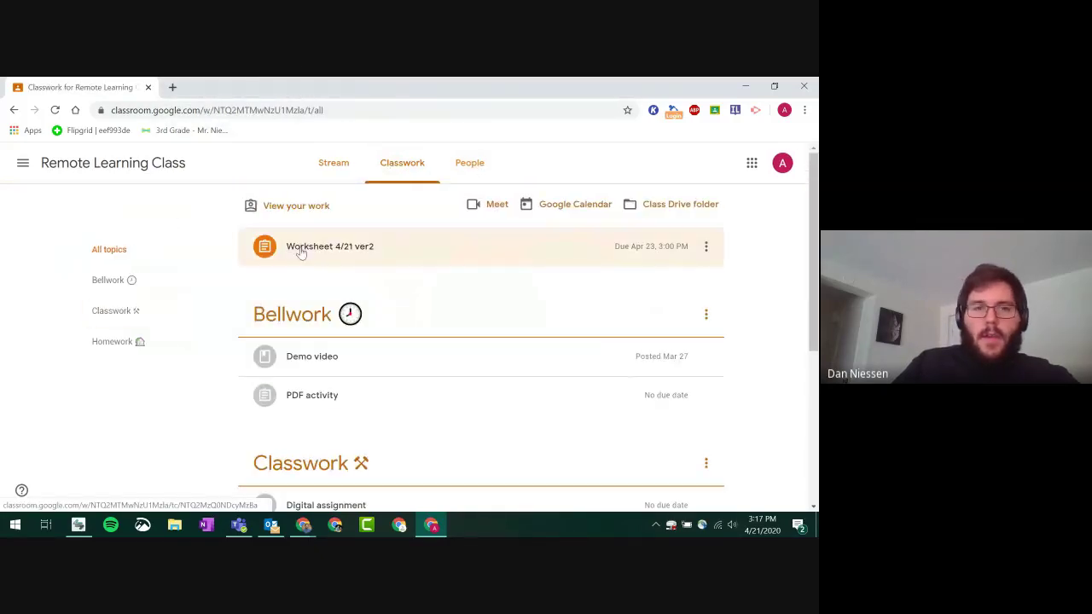
- Open Worksheet 4/21 ver2, reload it, and launch the student's own worksheet copy
left_click(312, 251)
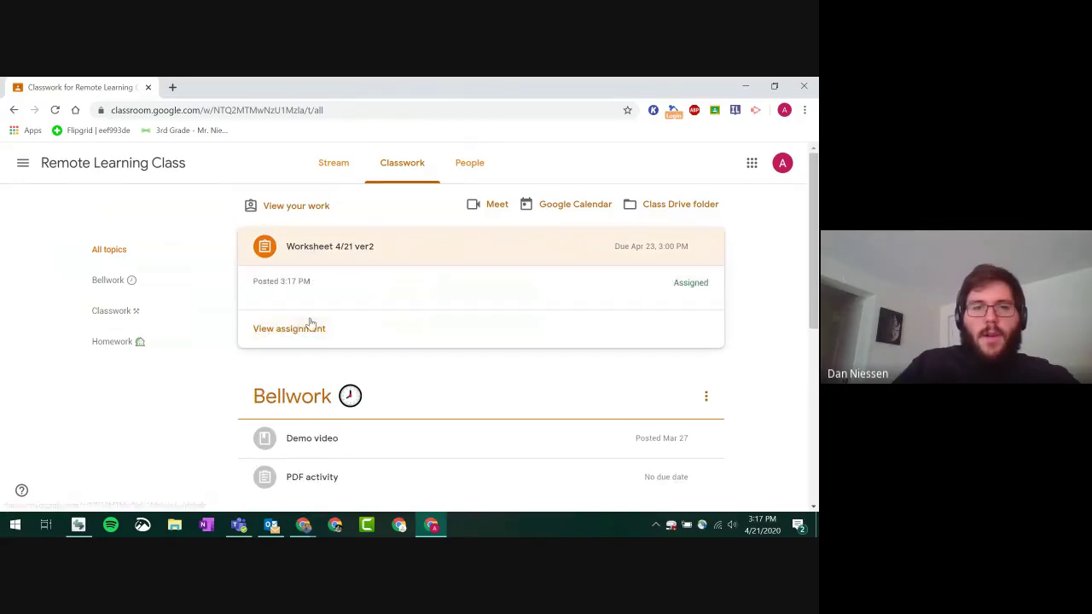
left_click(305, 324)
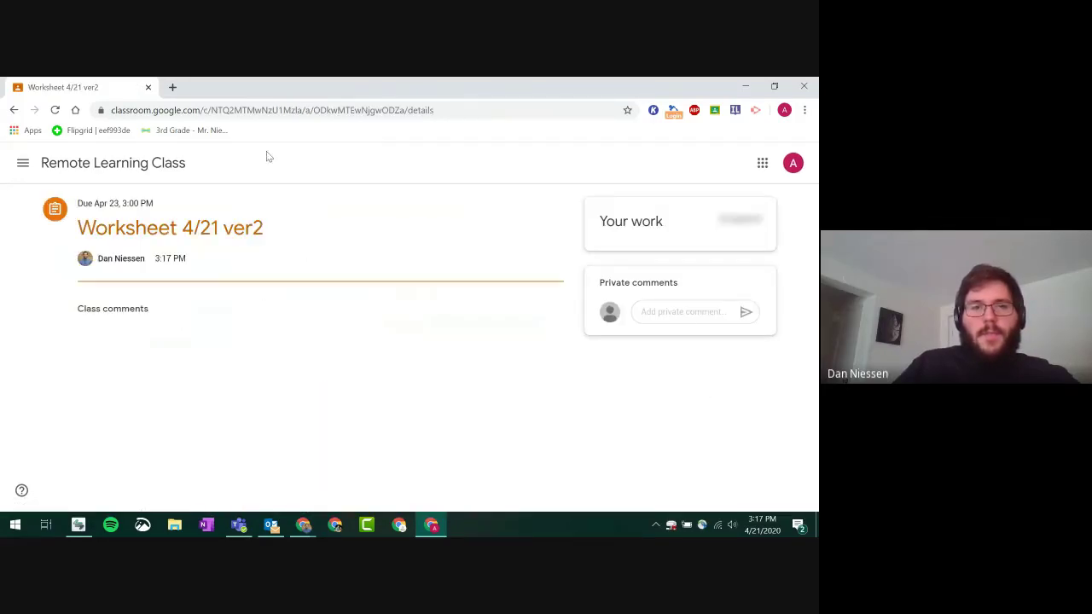
left_click(55, 110)
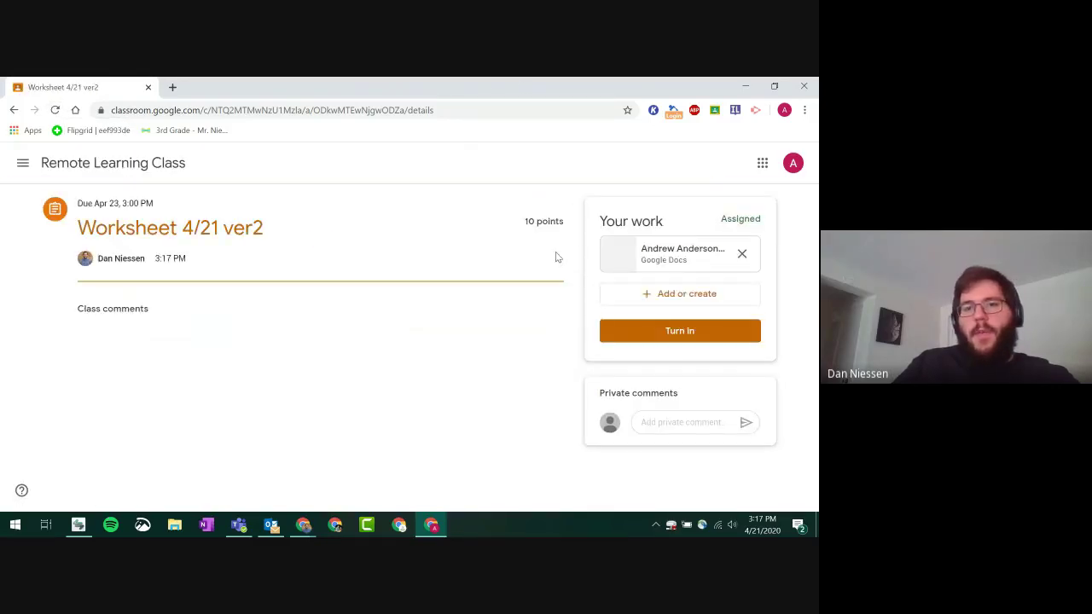
left_click(680, 256)
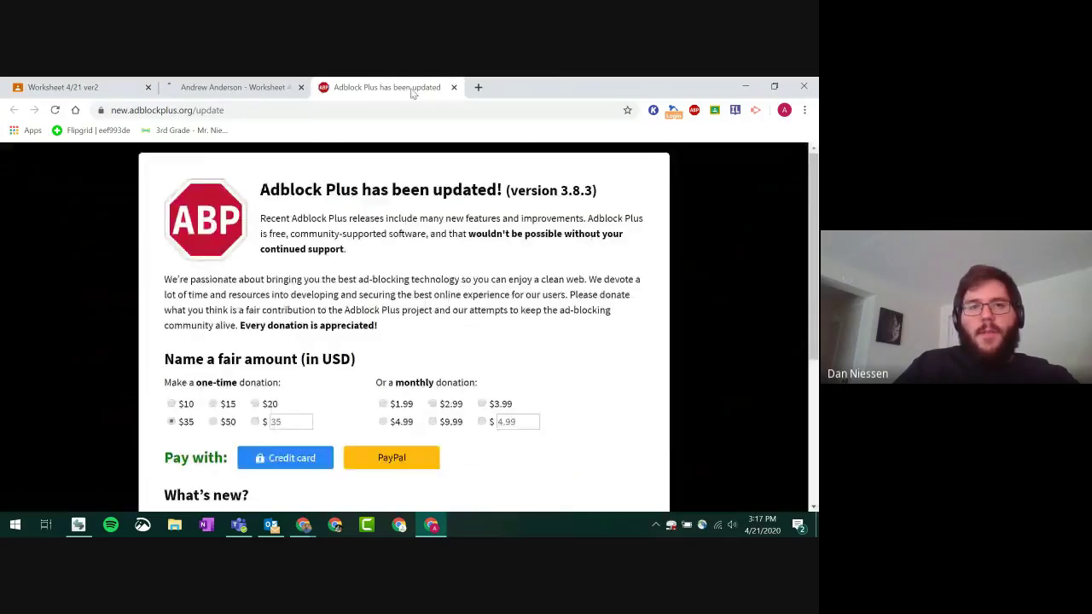
- Type 'Oklahoma' into the Question 1 answer box of the student's worksheet copy
left_click(454, 87)
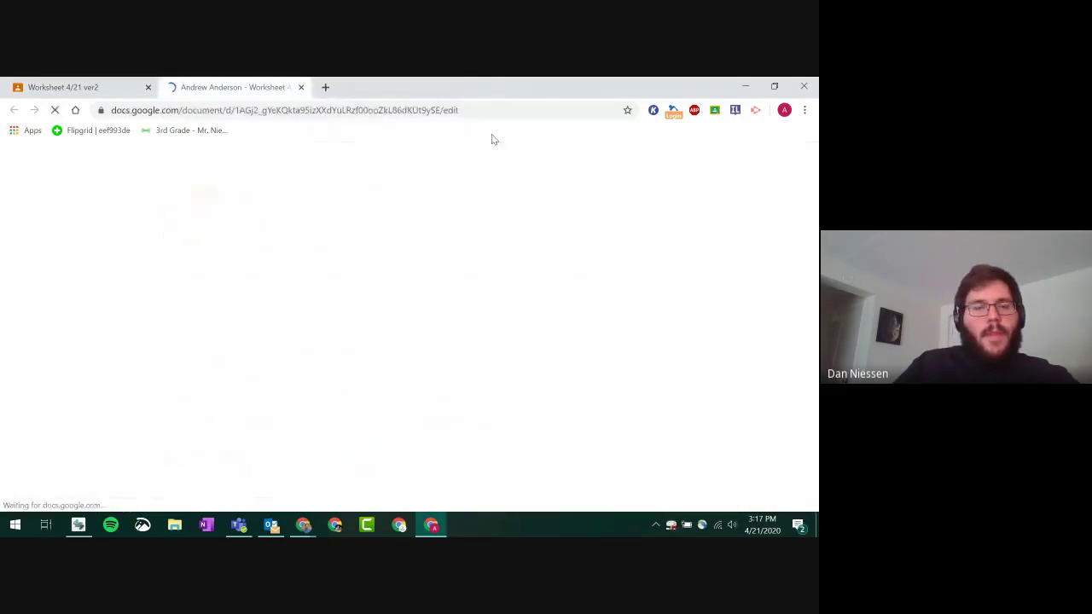
scroll(124, 296, "down", 5)
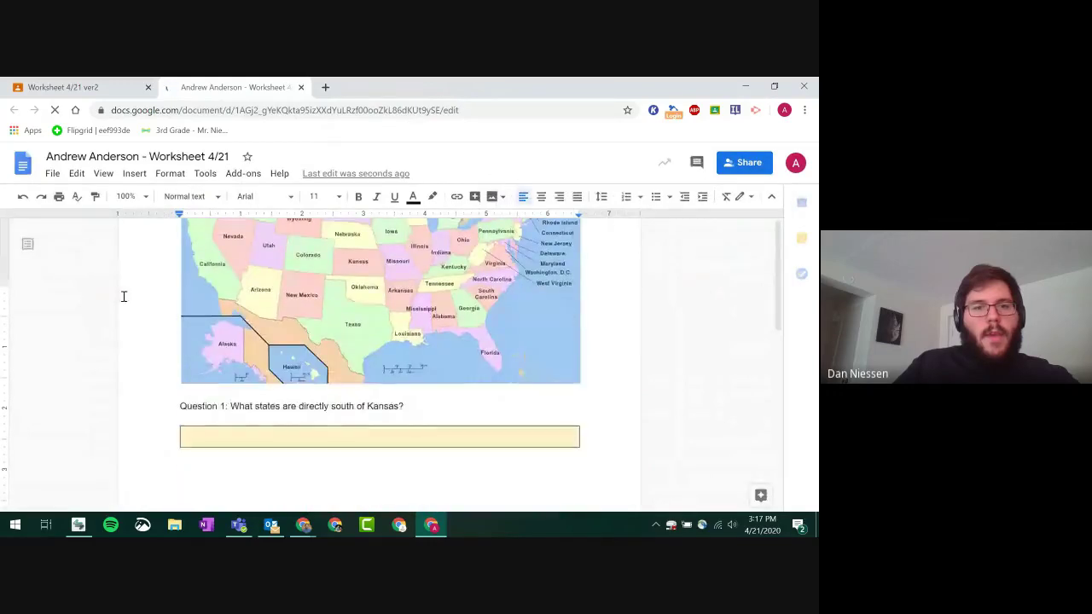
left_click(251, 292)
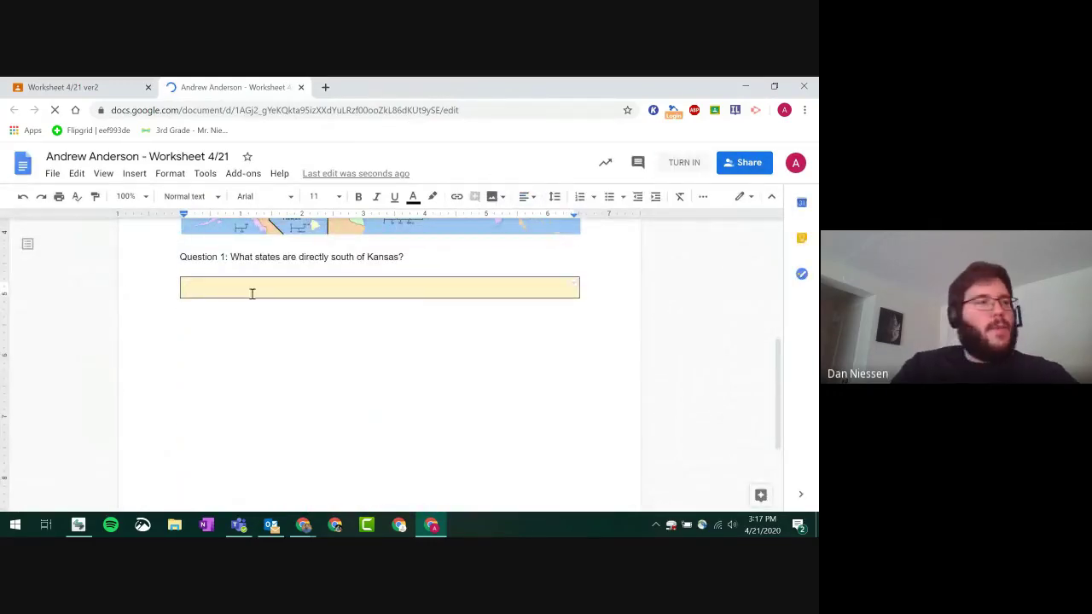
type("Oklaho")
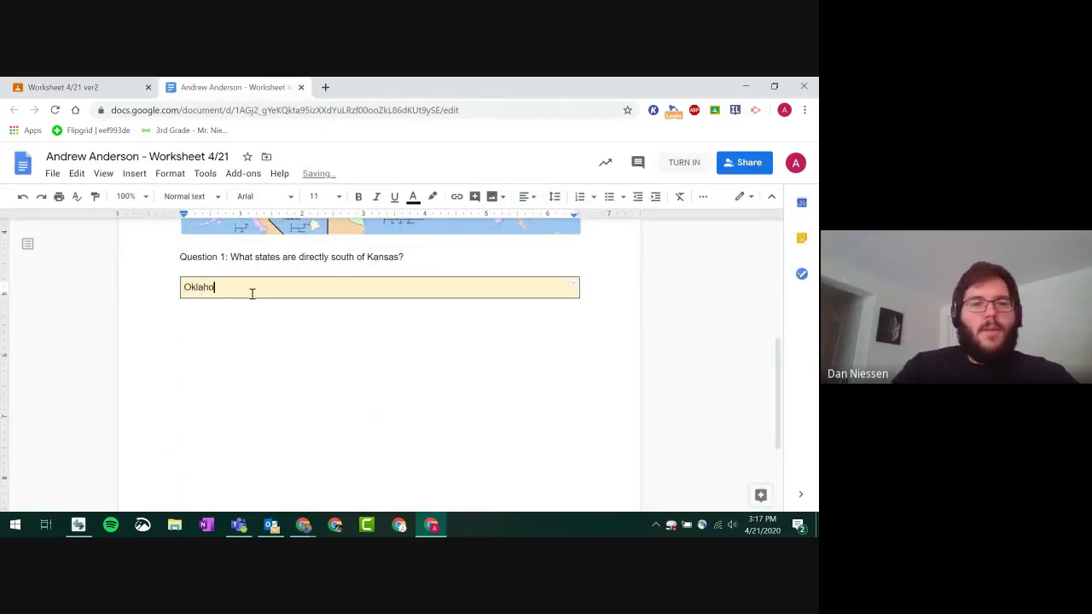
type("ma")
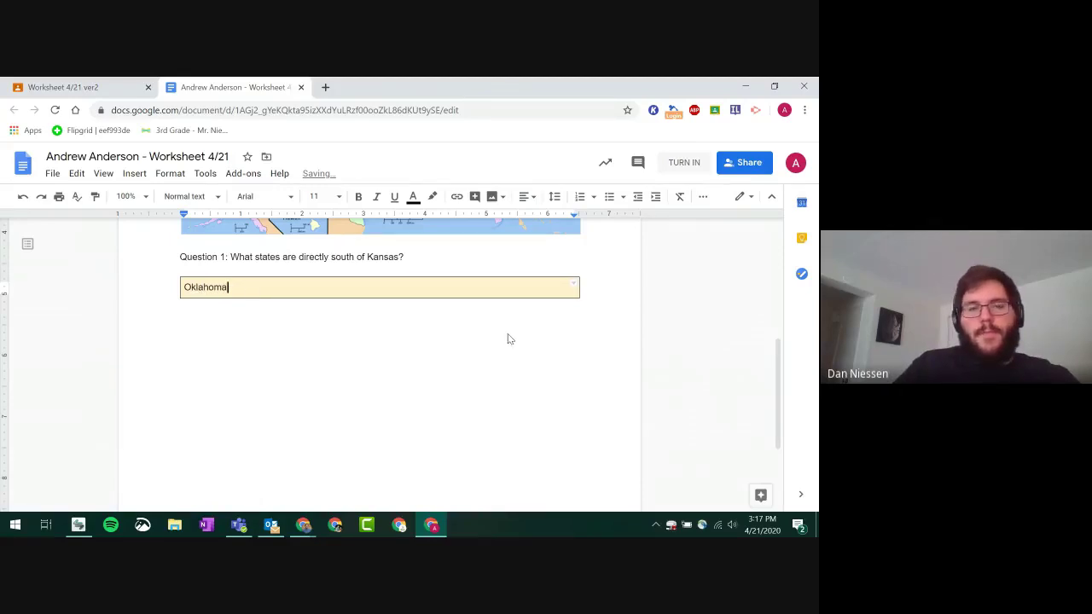
scroll(512, 337, "up", 5)
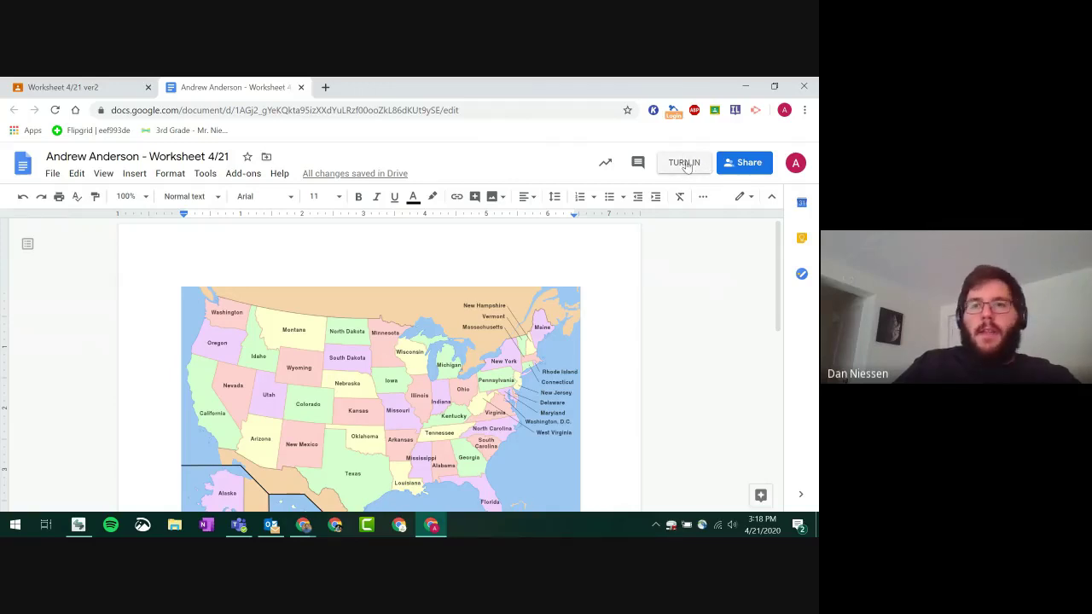
- Turn in the student's worksheet copy, then switch back to the teacher's Classwork window
left_click(685, 163)
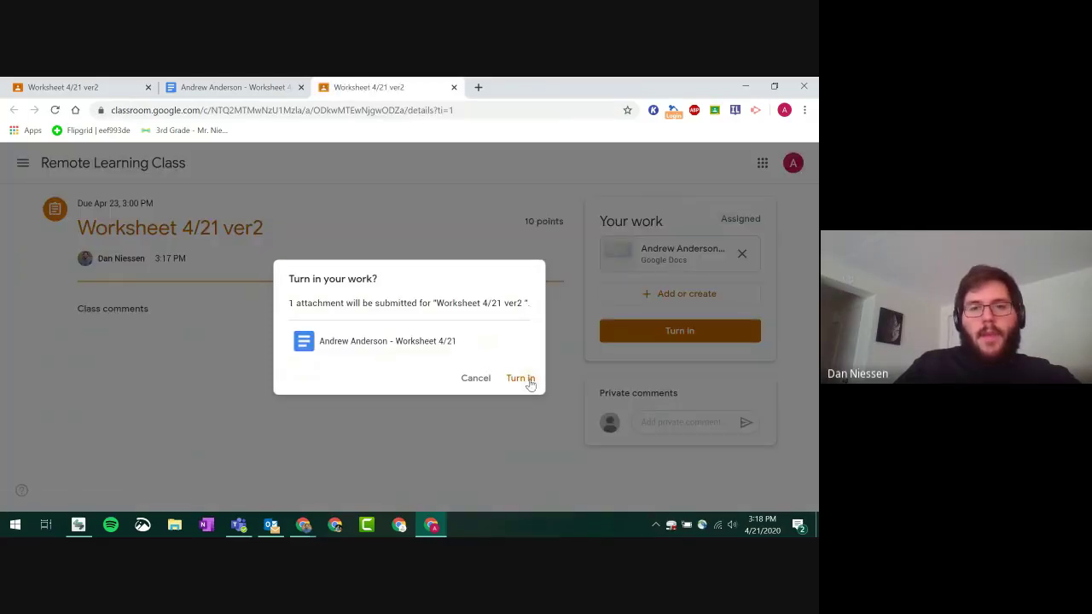
left_click(518, 380)
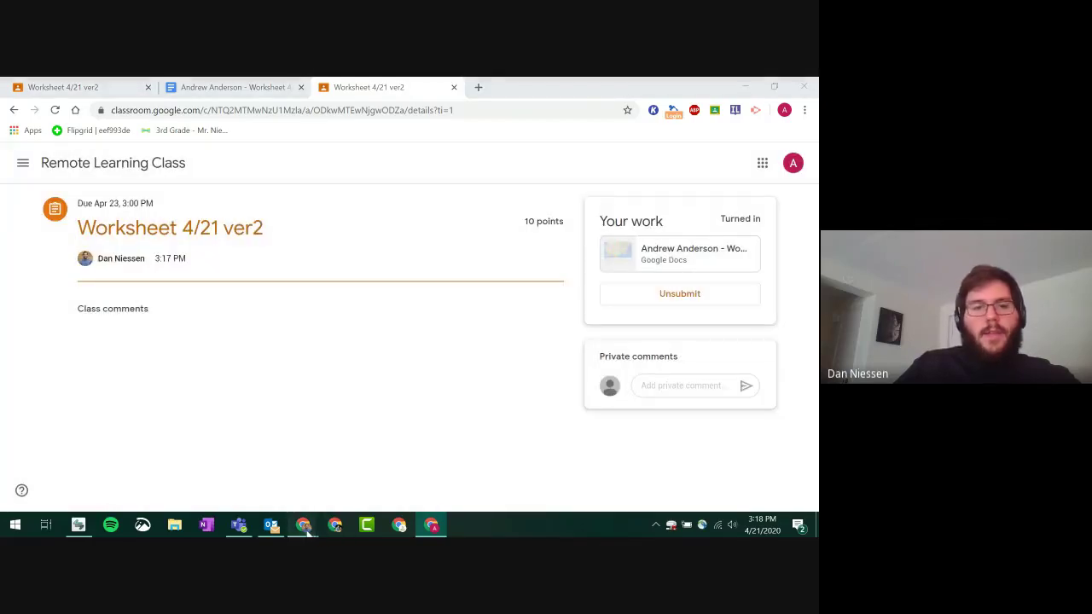
mouse_move(302, 525)
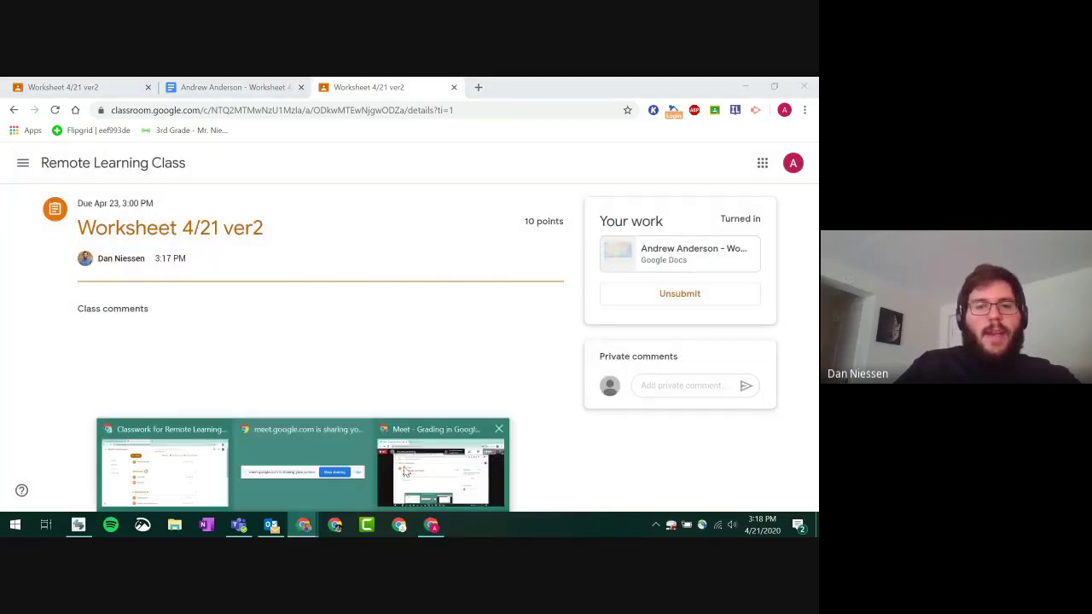
left_click(189, 470)
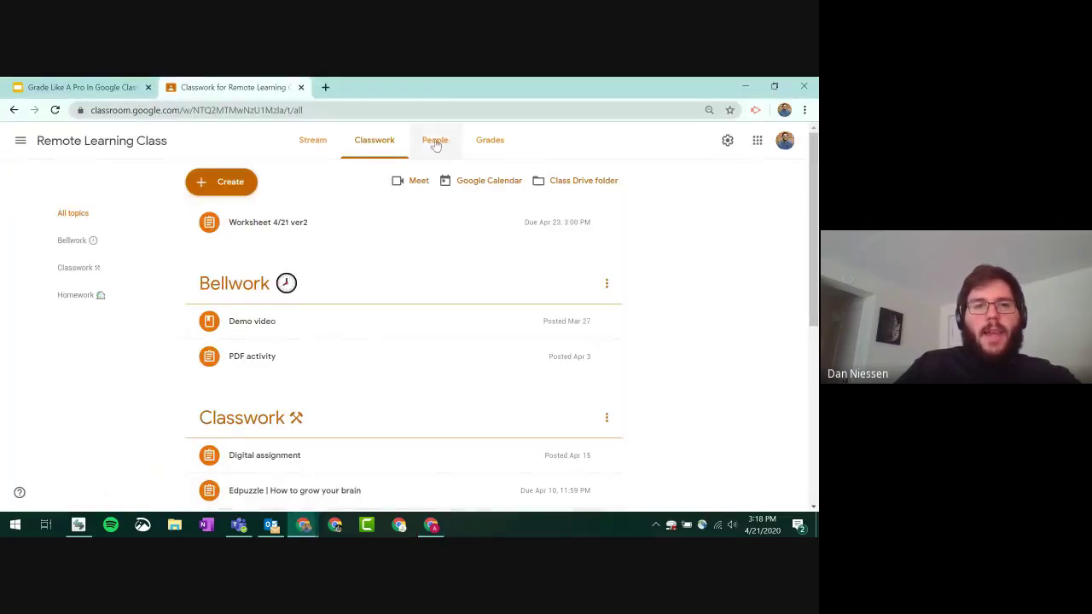
- Open the student's turned-in Worksheet 4/21 ver2 submission in the grading view
left_click(274, 225)
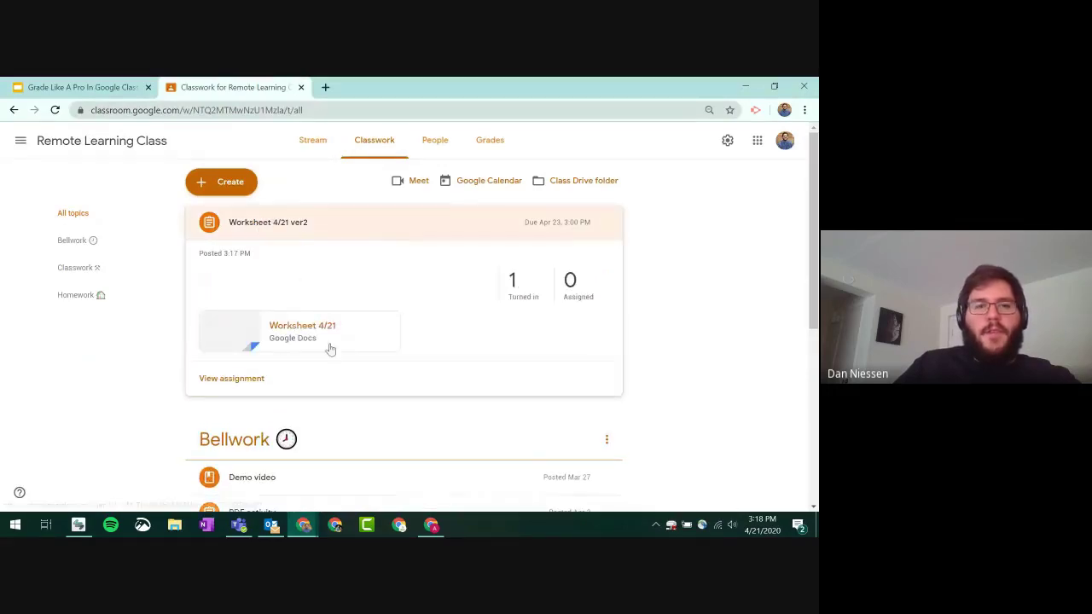
left_click(517, 286)
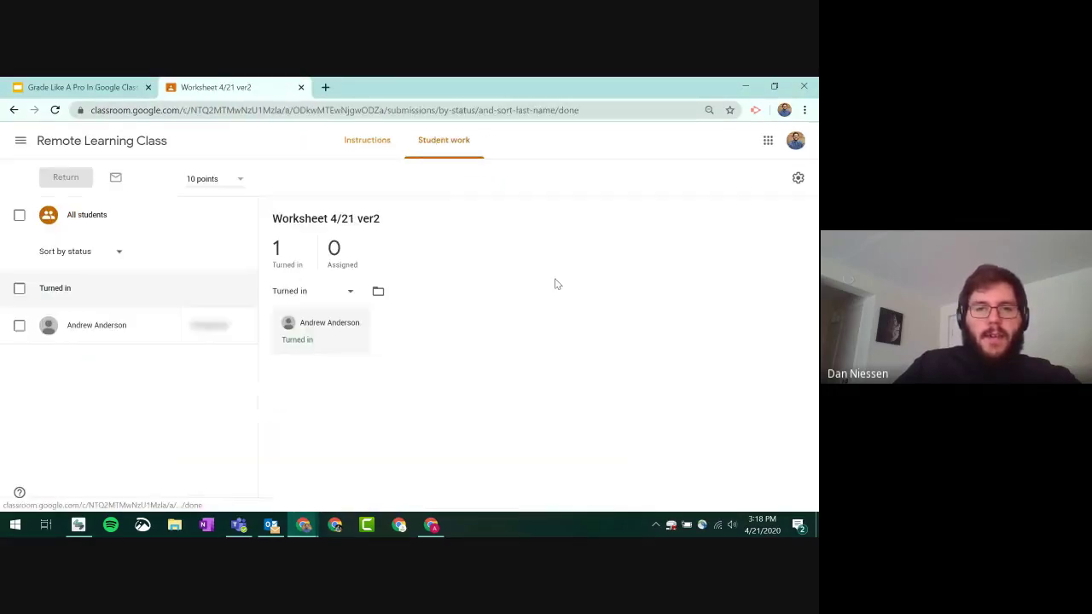
left_click(330, 360)
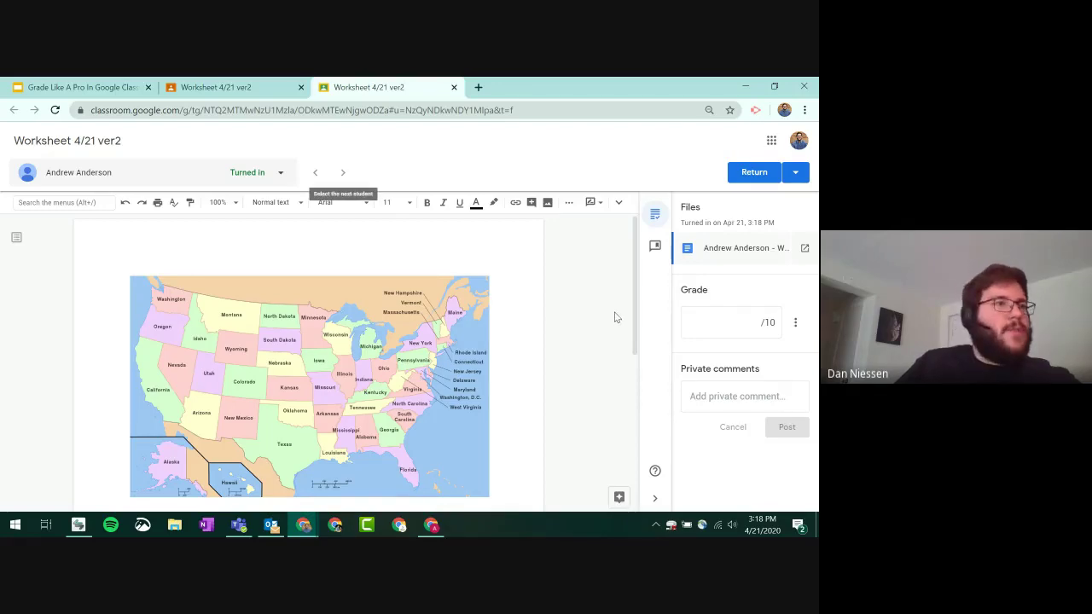
scroll(614, 313, "down", 3)
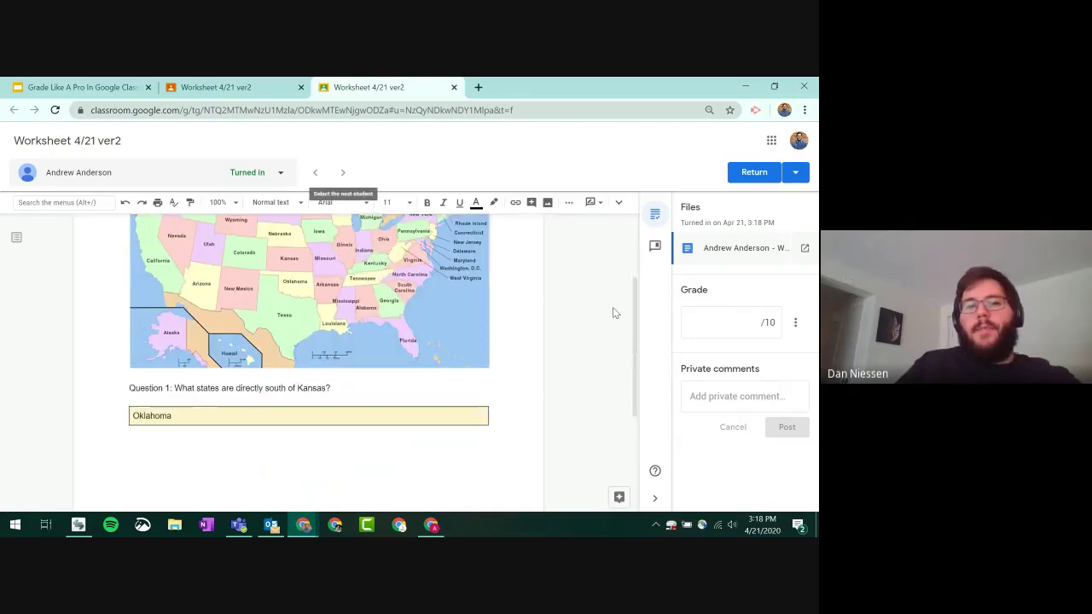
scroll(613, 313, "up", 3)
scroll(202, 351, "down", 5)
scroll(202, 352, "up", 3)
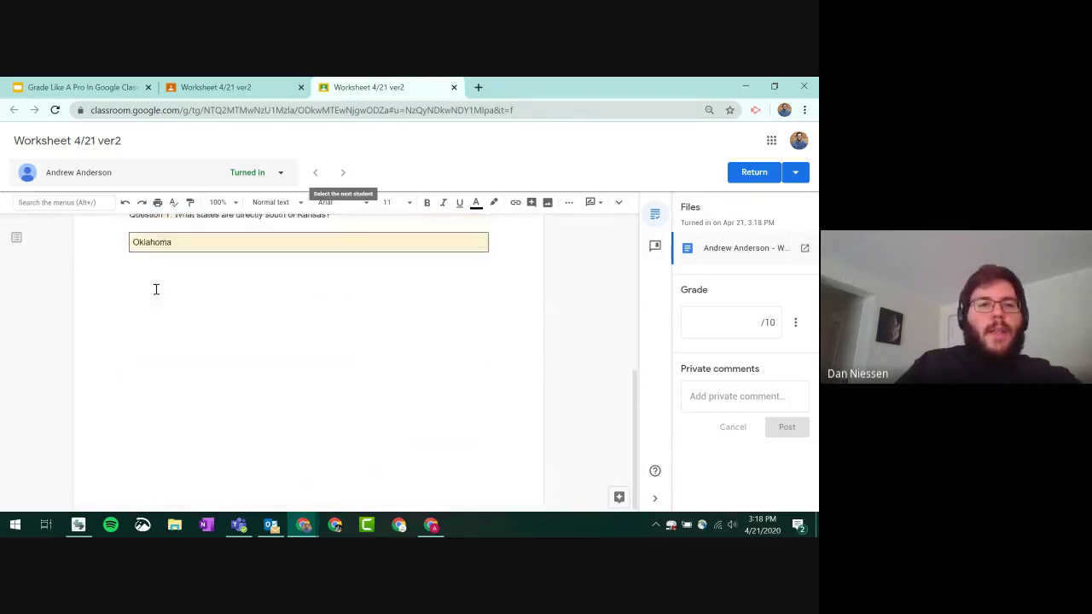
- Comment "Good, but there's one more!" on the Oklahoma answer
double_click(167, 371)
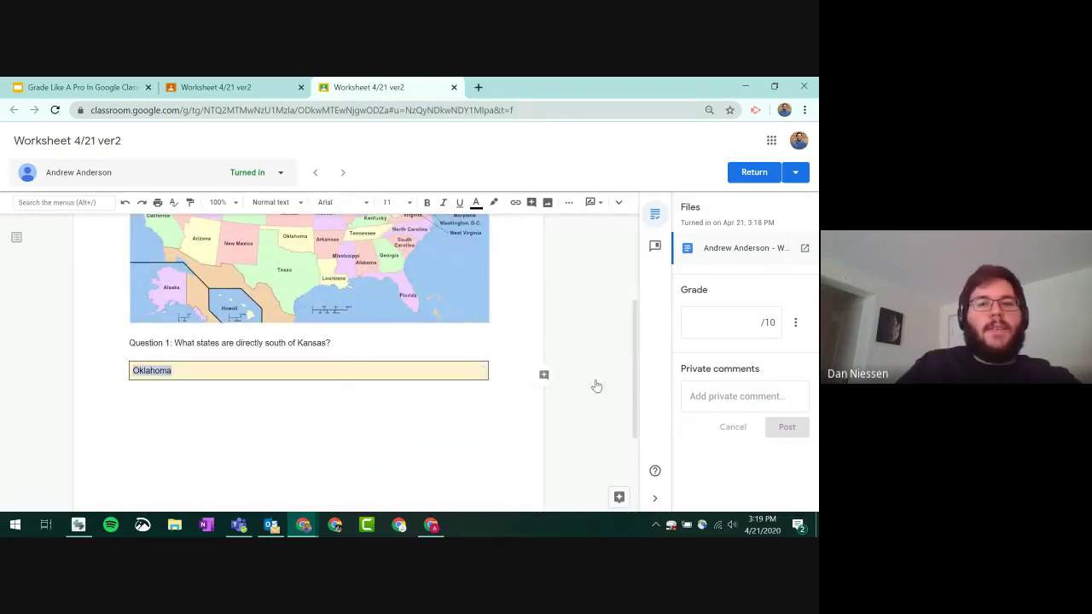
left_click(545, 374)
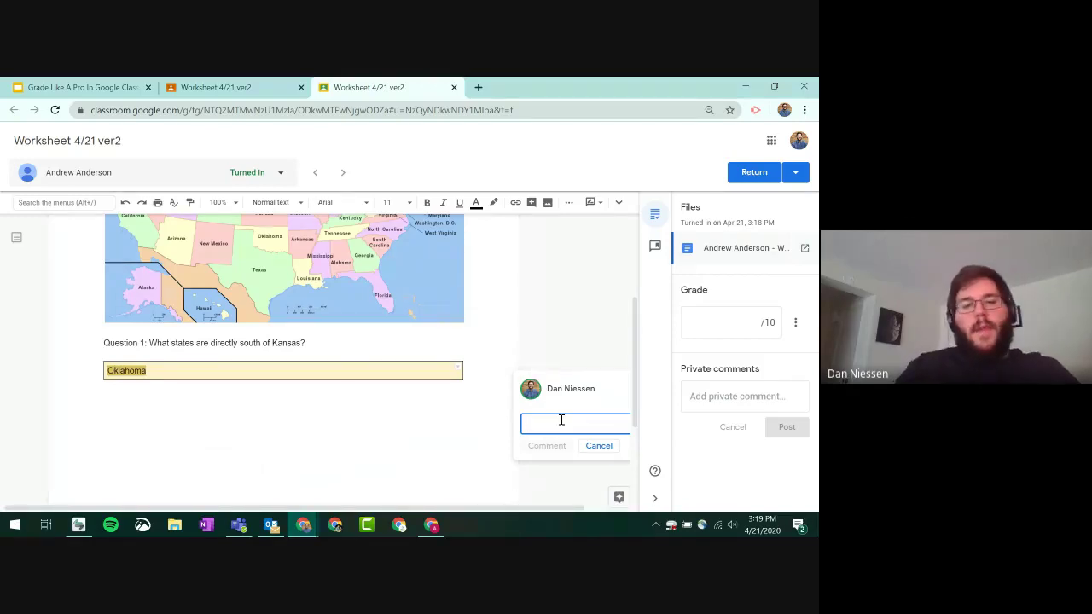
type("Good, but there's o")
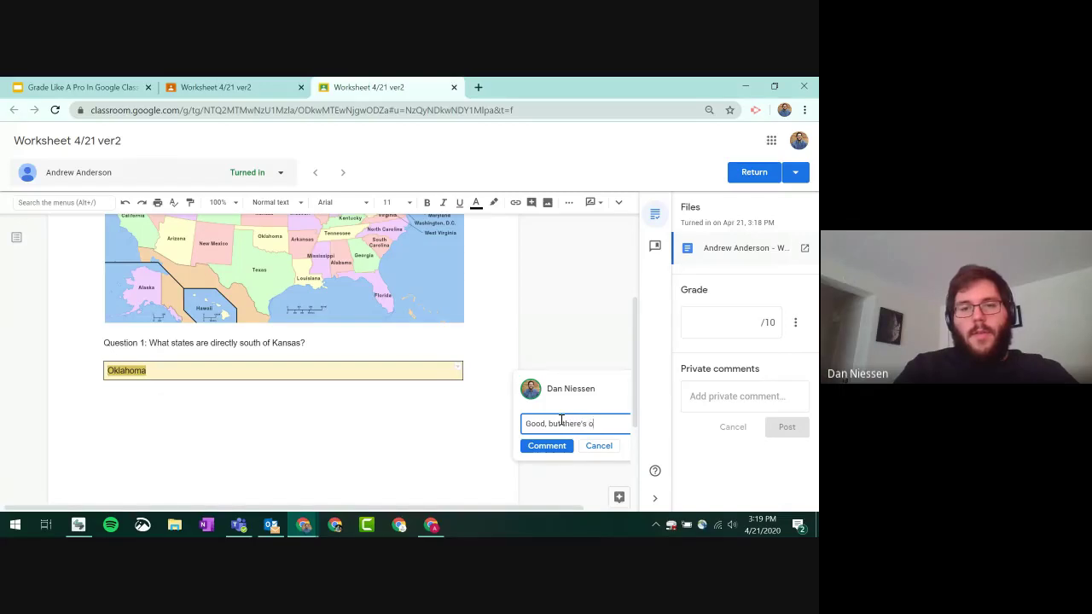
type("ne more!")
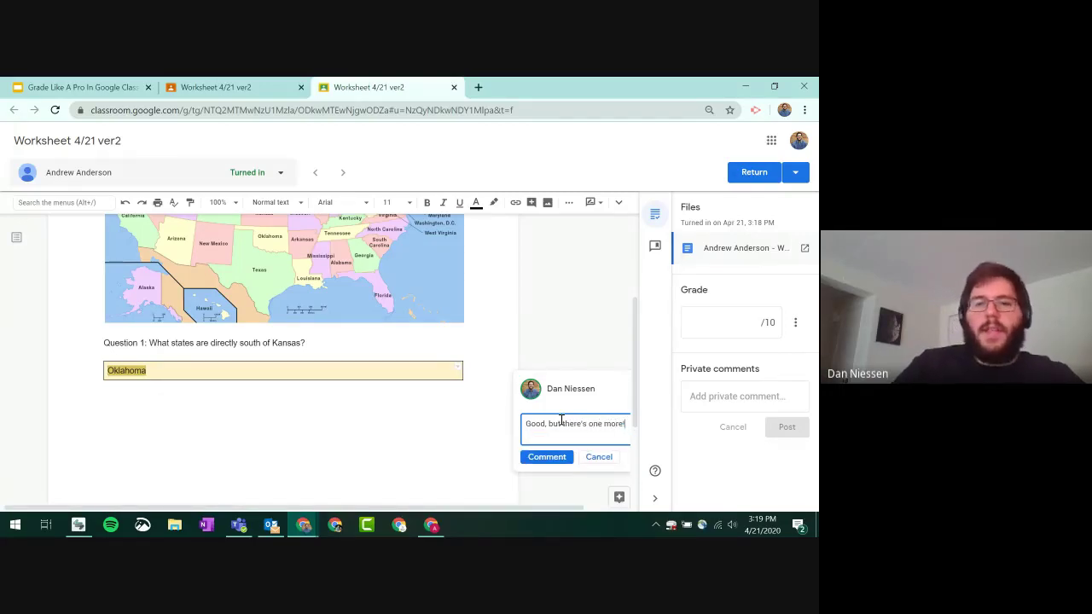
left_click(547, 456)
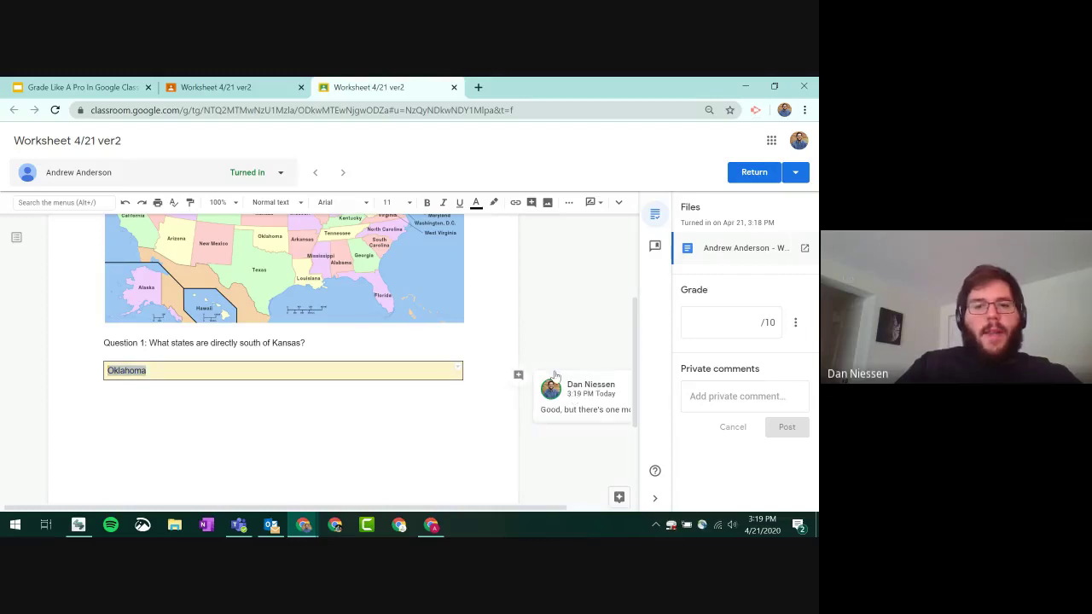
scroll(535, 314, "up", 3)
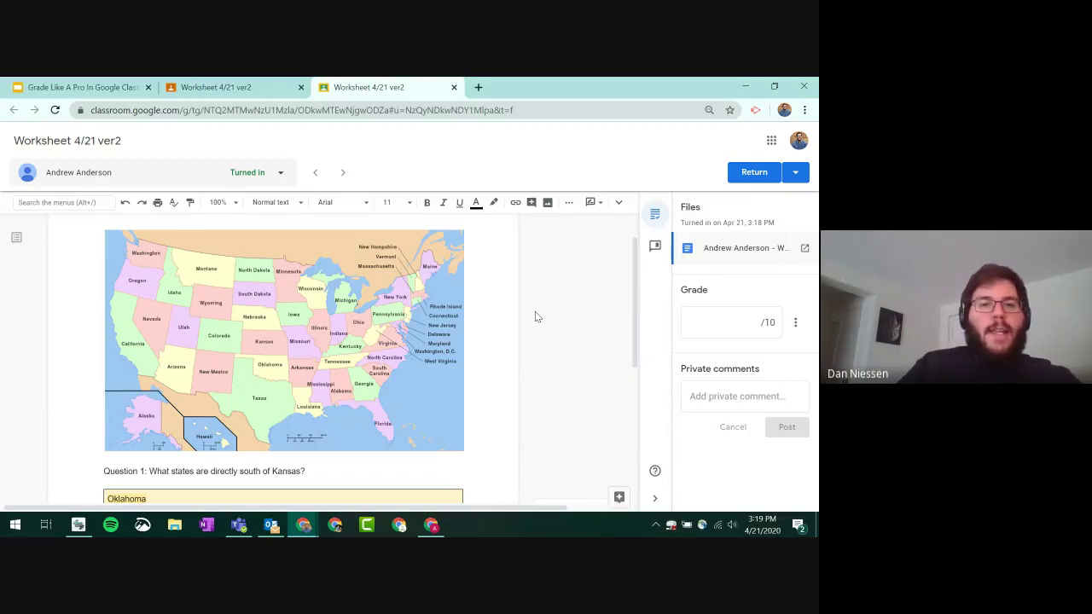
scroll(517, 312, "up", 1)
scroll(516, 312, "up", 1)
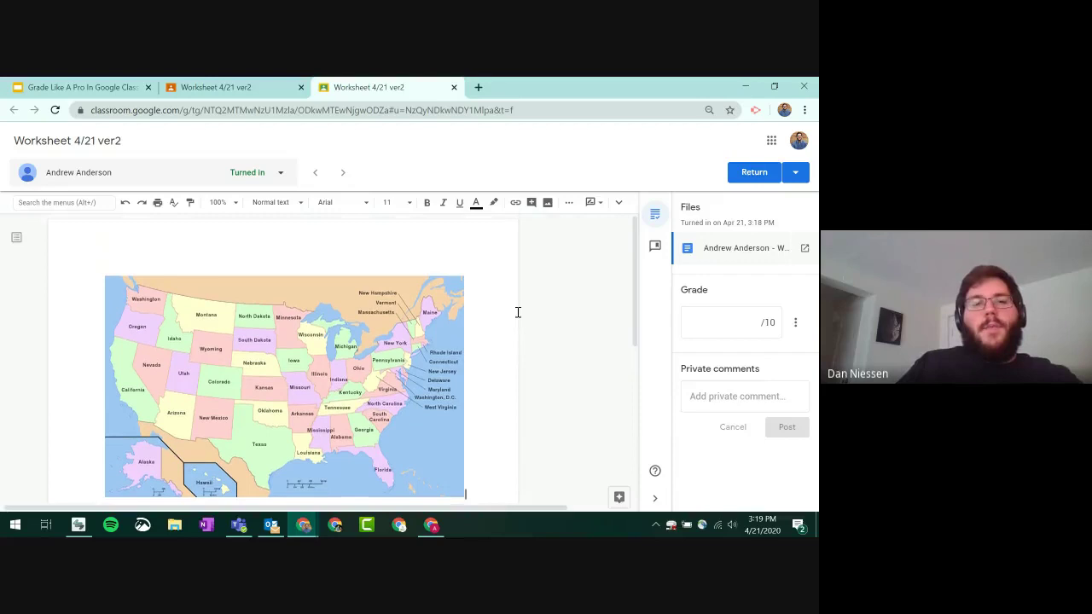
- Turn off system audio in Screencastify's recording options
left_click(756, 111)
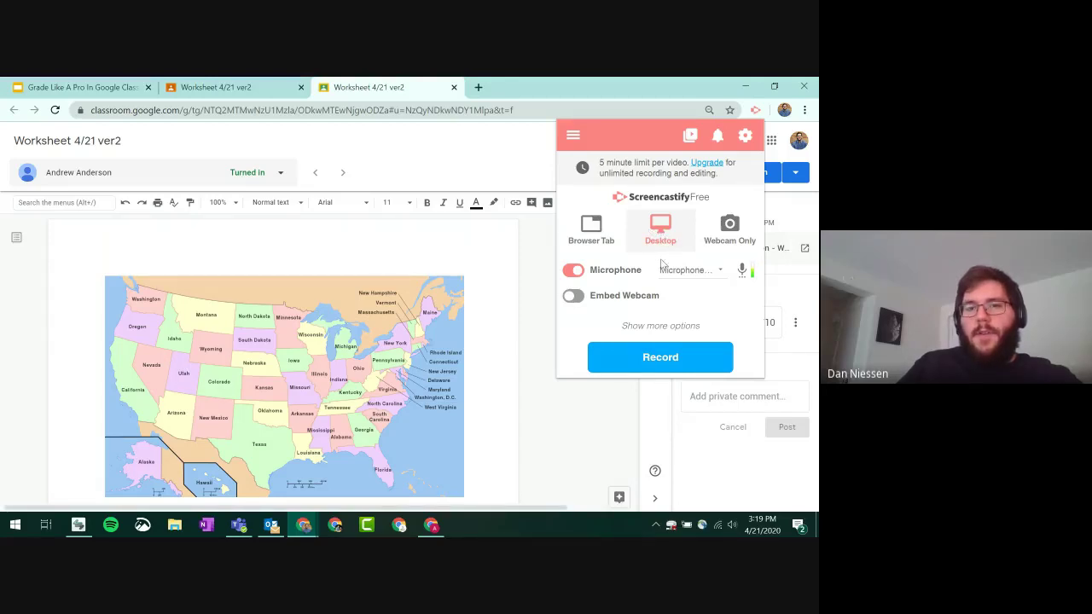
left_click(665, 329)
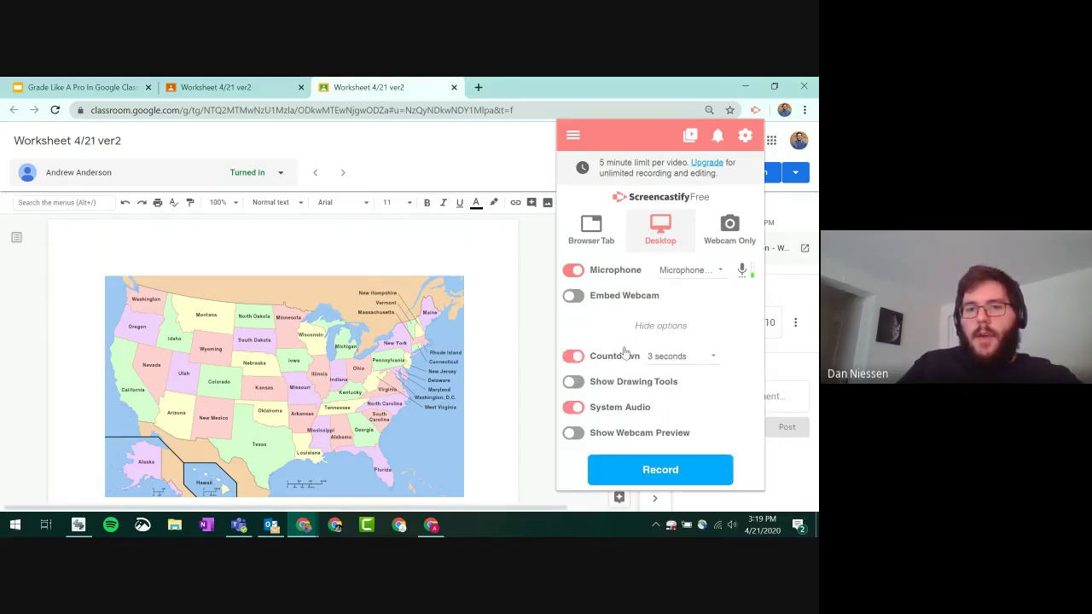
left_click(573, 407)
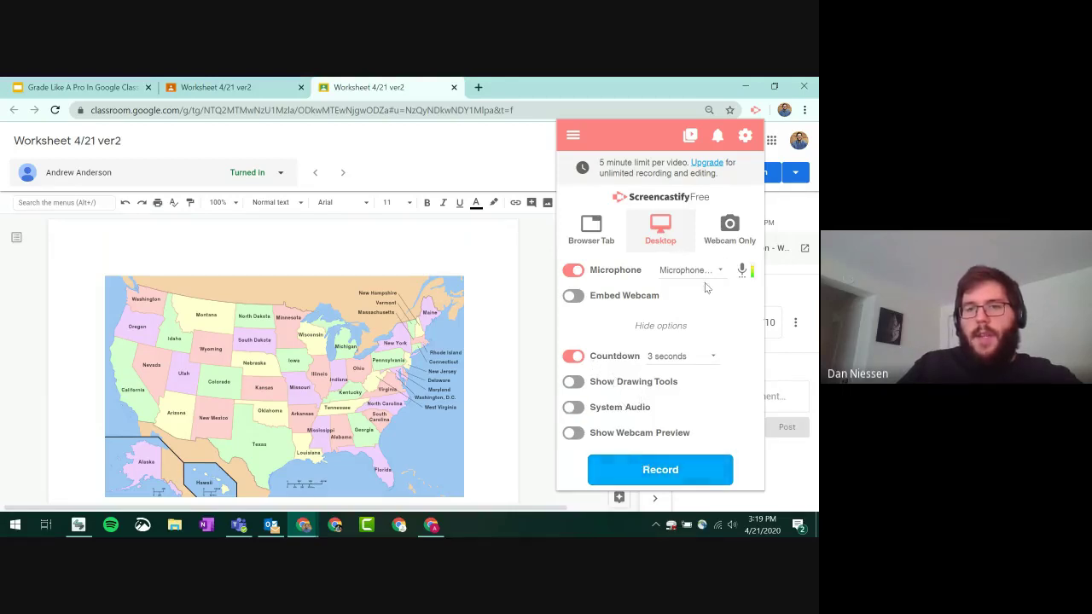
- Record Screen 1 while scrolling the worksheet down to the commented Oklahoma answer
left_click(690, 474)
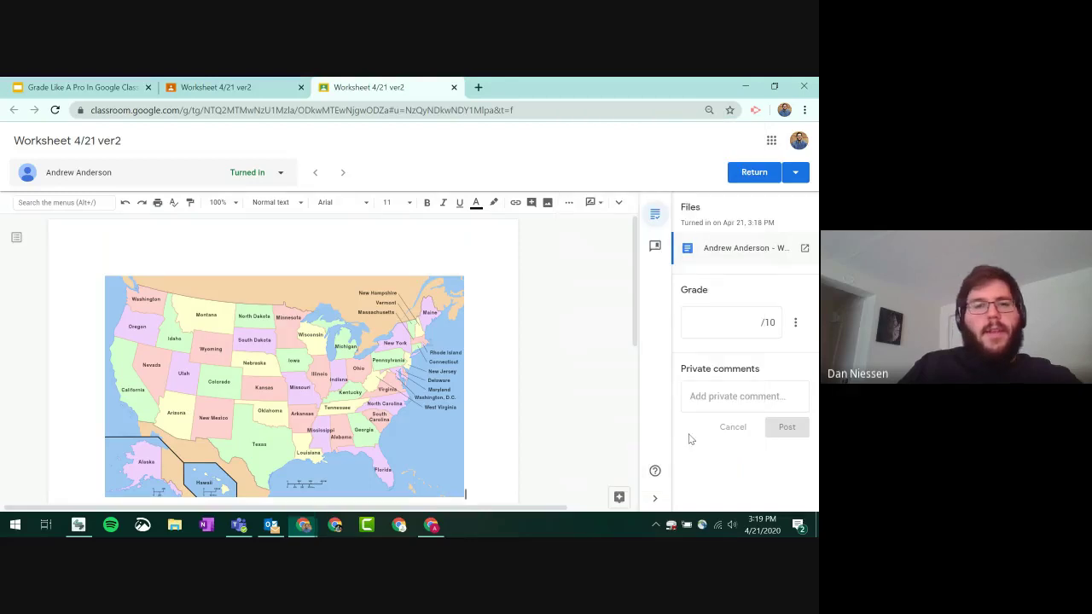
left_click(358, 313)
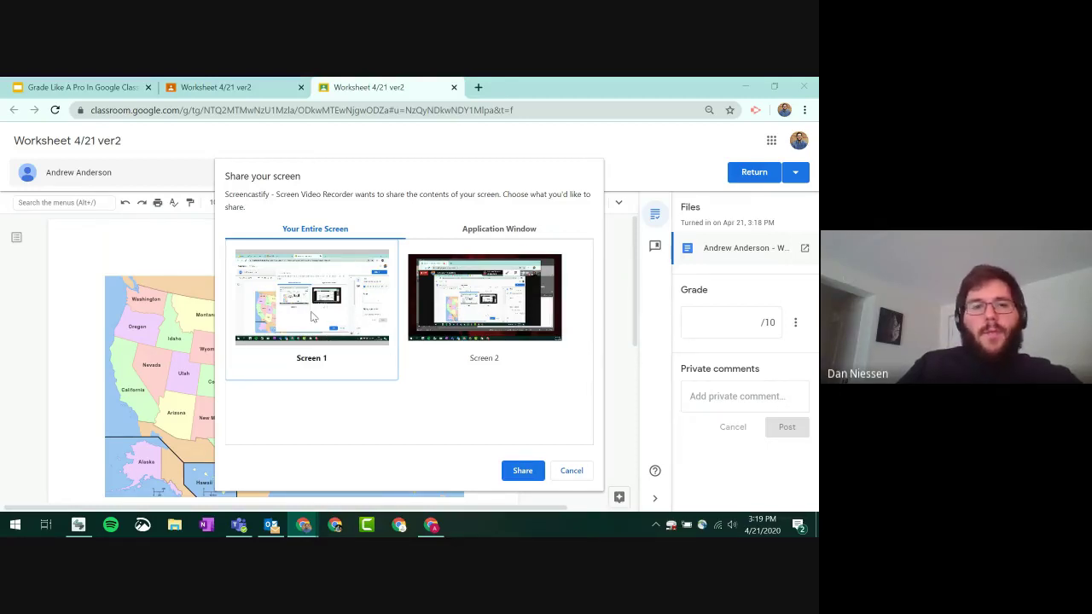
left_click(524, 474)
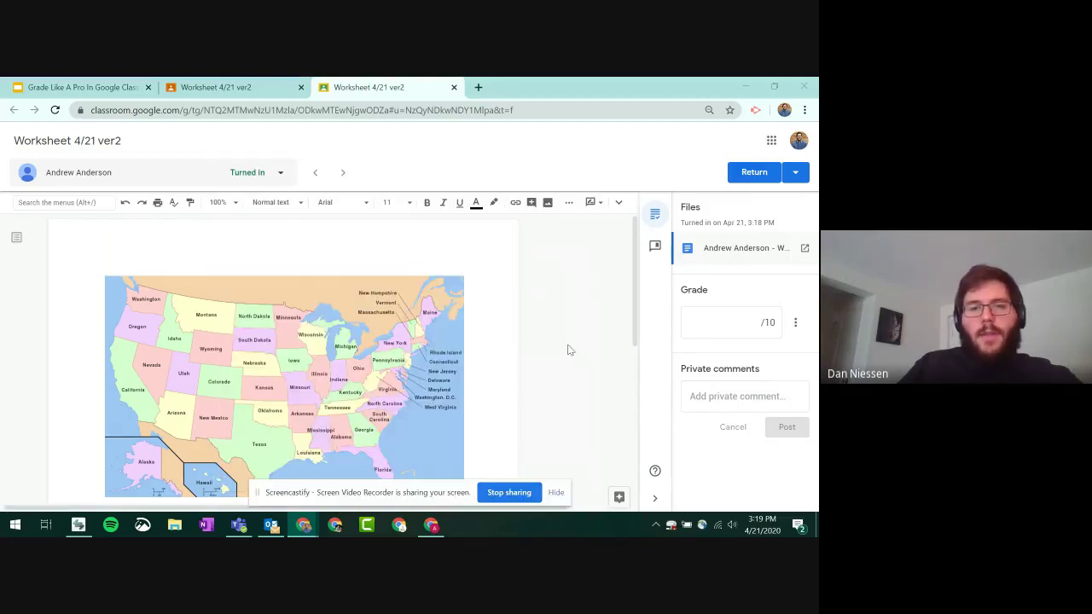
left_click(556, 493)
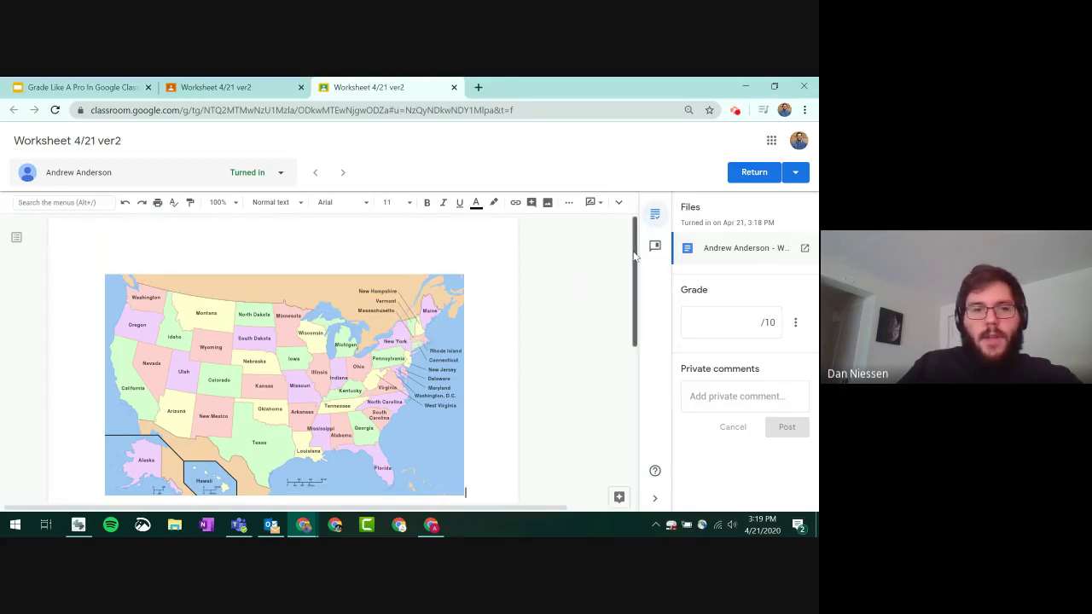
left_click_drag(632, 260, 631, 286)
scroll(631, 285, "down", 1)
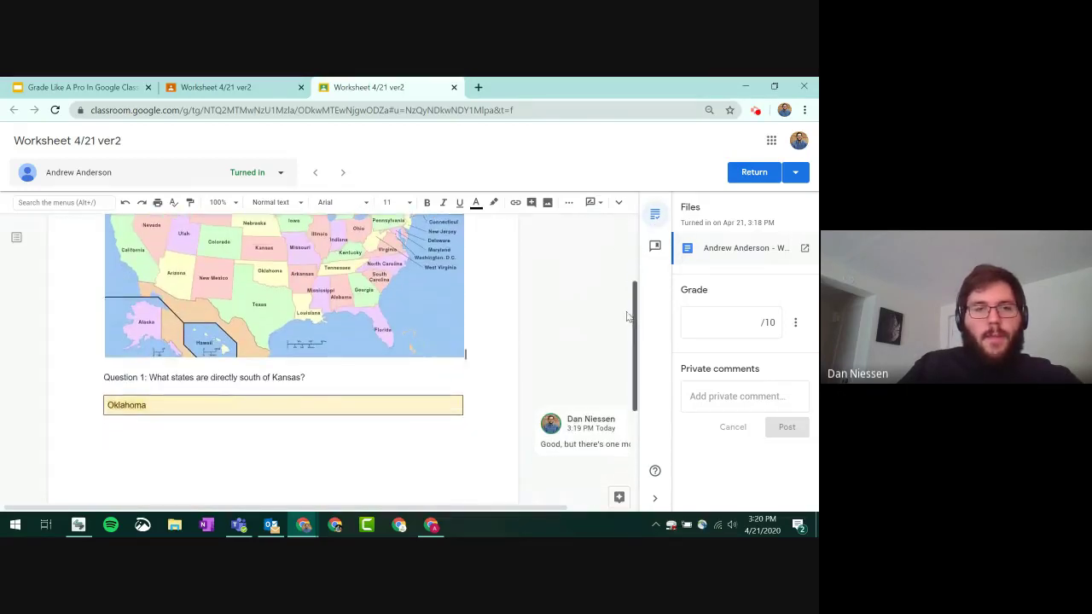
scroll(619, 261, "up", 1)
scroll(620, 282, "down", 1)
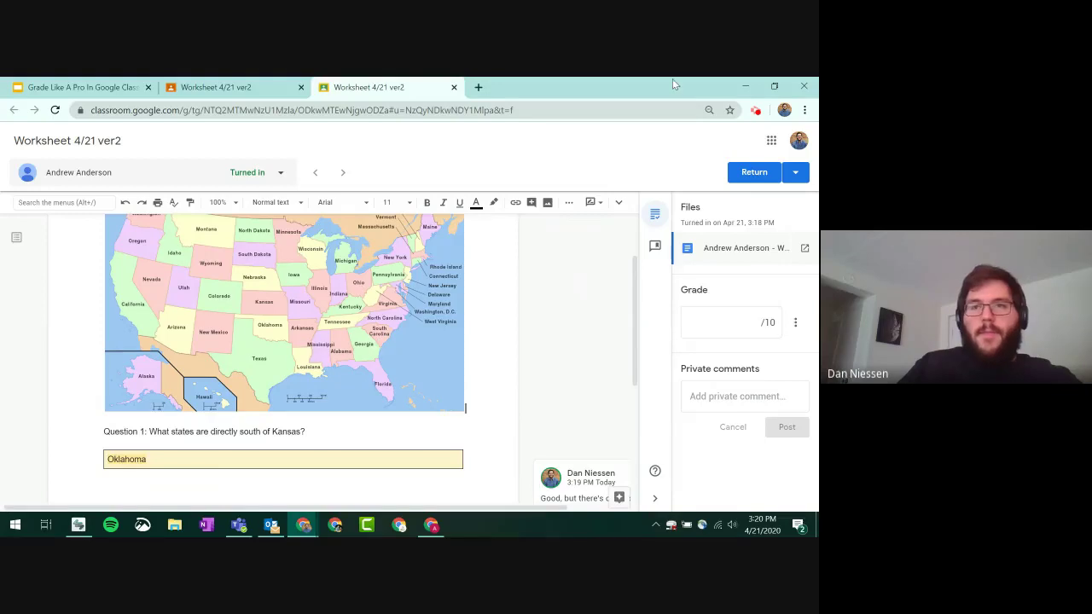
- Stop the 19-second recording, copy its shareable Drive link, and return to Worksheet 4/21 ver2
left_click(756, 111)
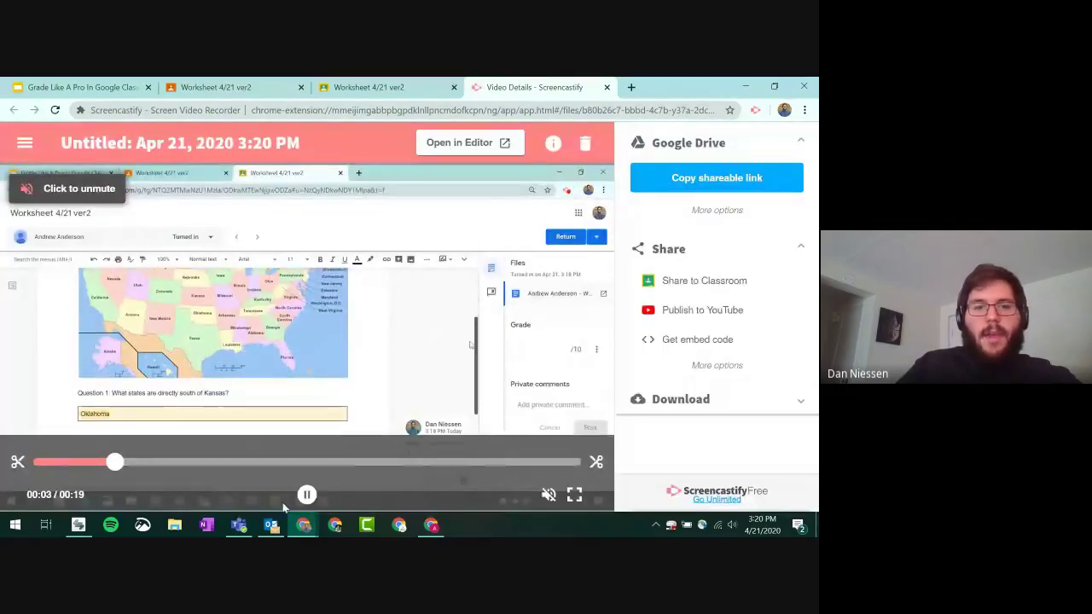
left_click(305, 497)
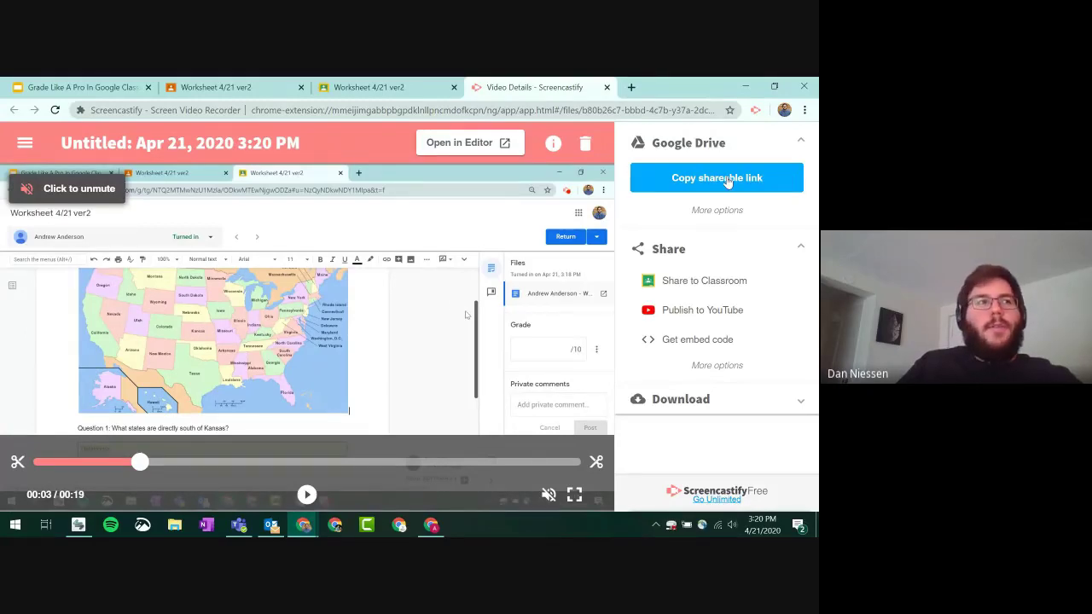
left_click(701, 186)
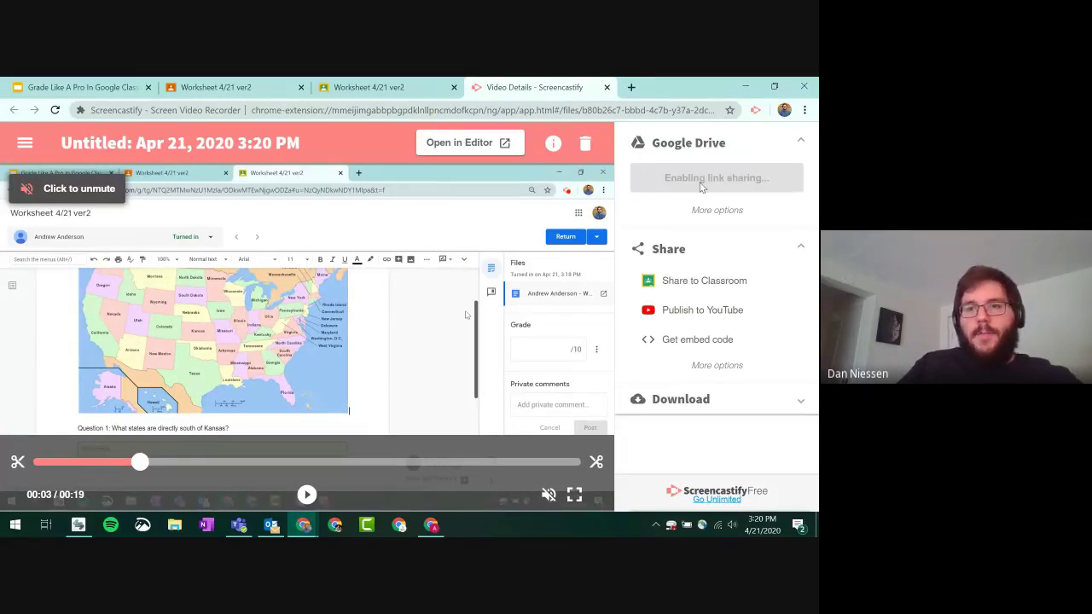
left_click(388, 89)
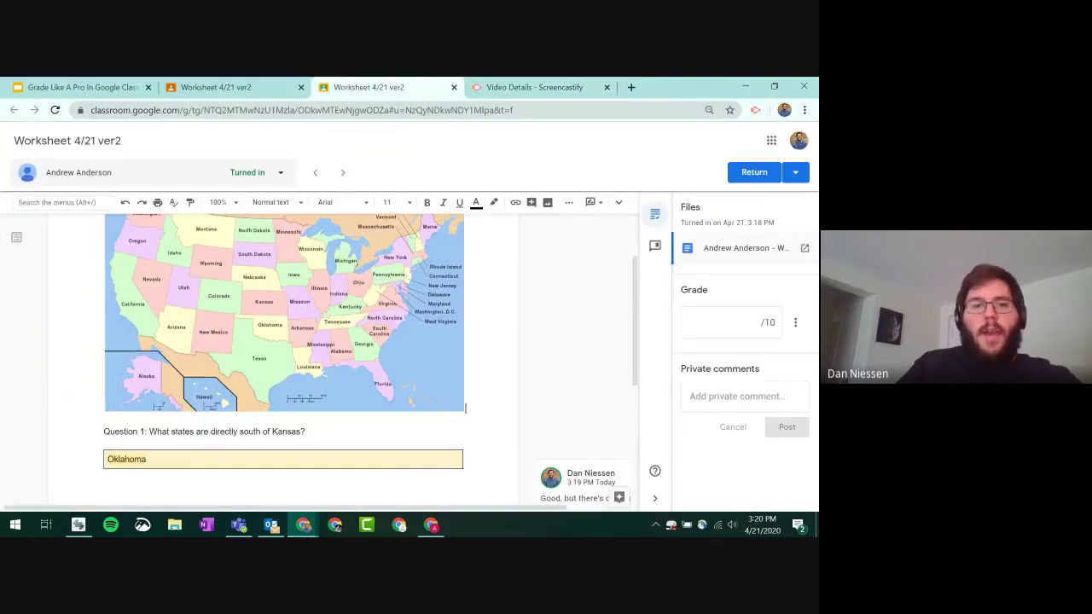
- Reply to the Oklahoma answer's comment with the pasted Google Drive recording link
scroll(281, 341, "down", 2)
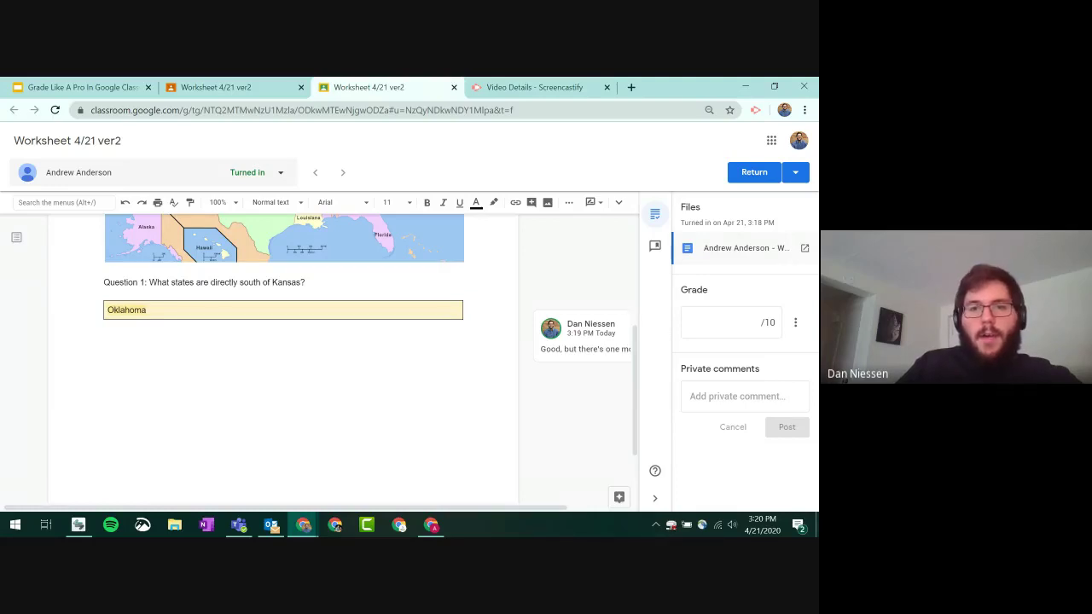
left_click(583, 337)
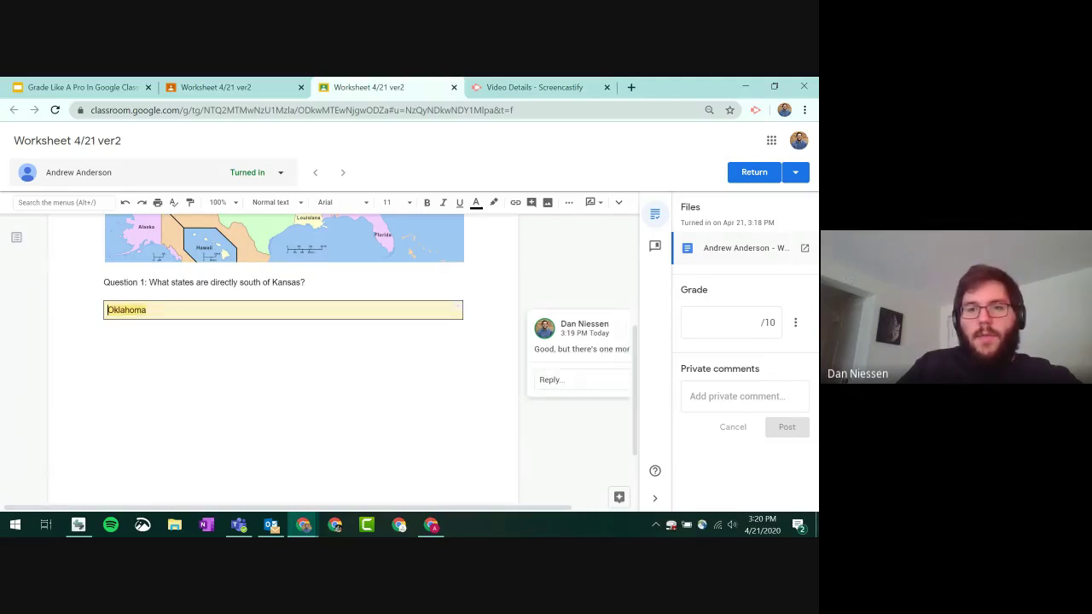
left_click(550, 380)
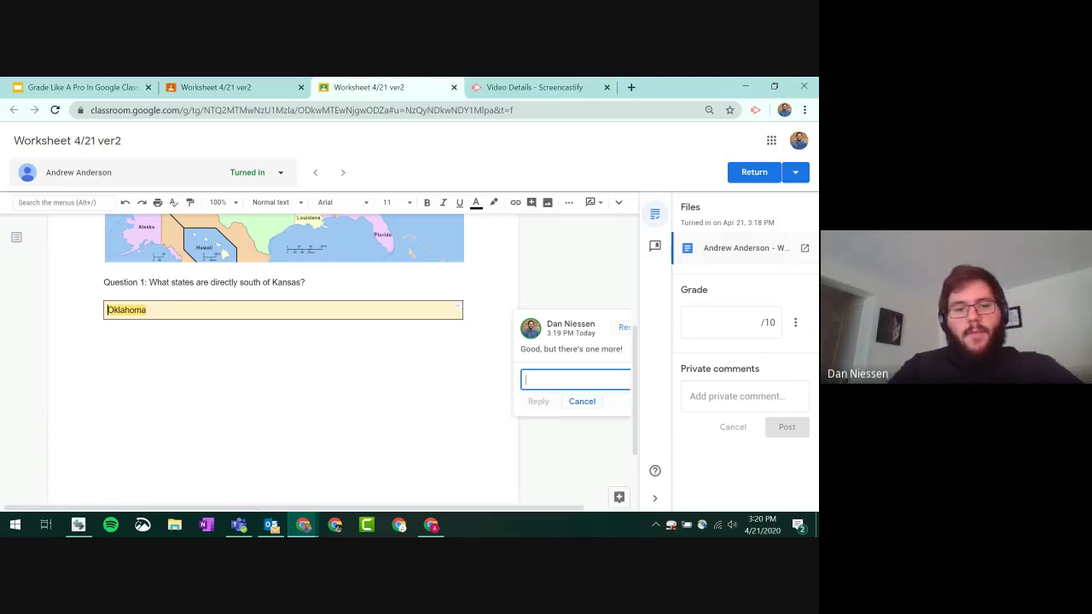
key("ctrl+v")
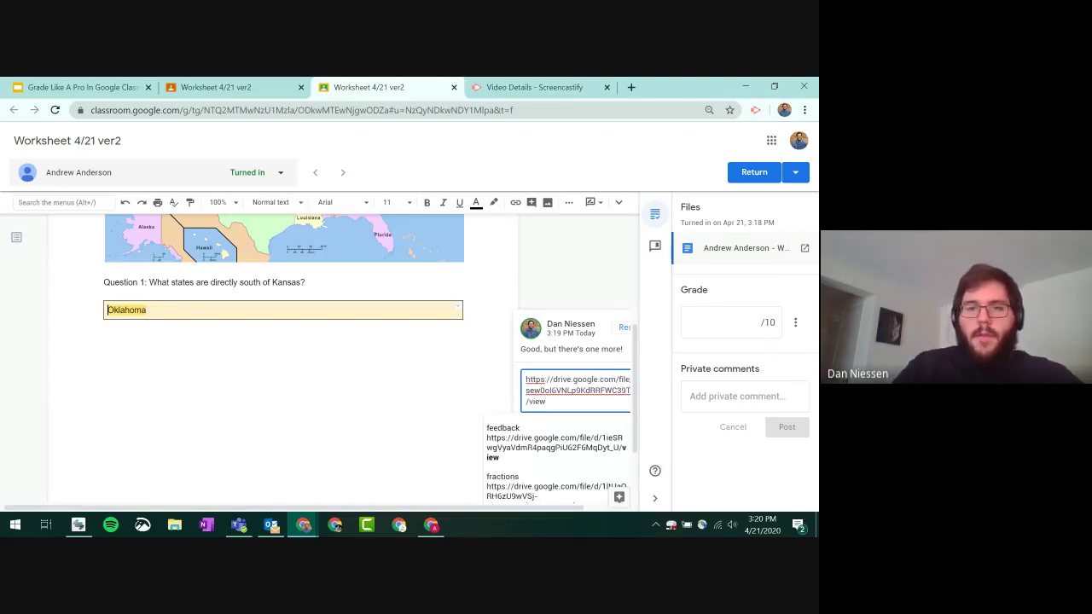
left_click(105, 324)
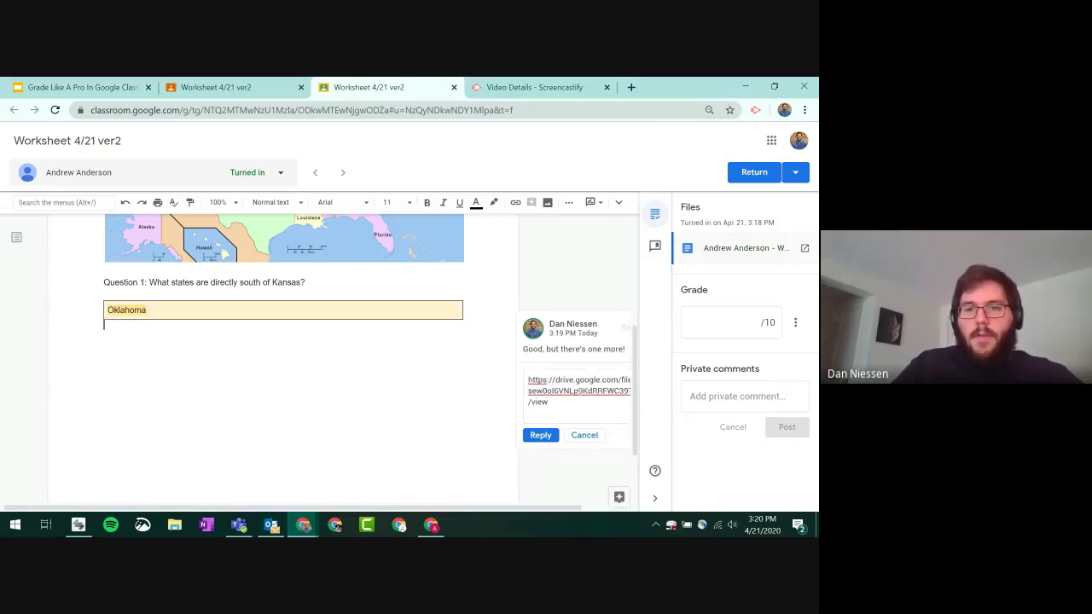
left_click(546, 412)
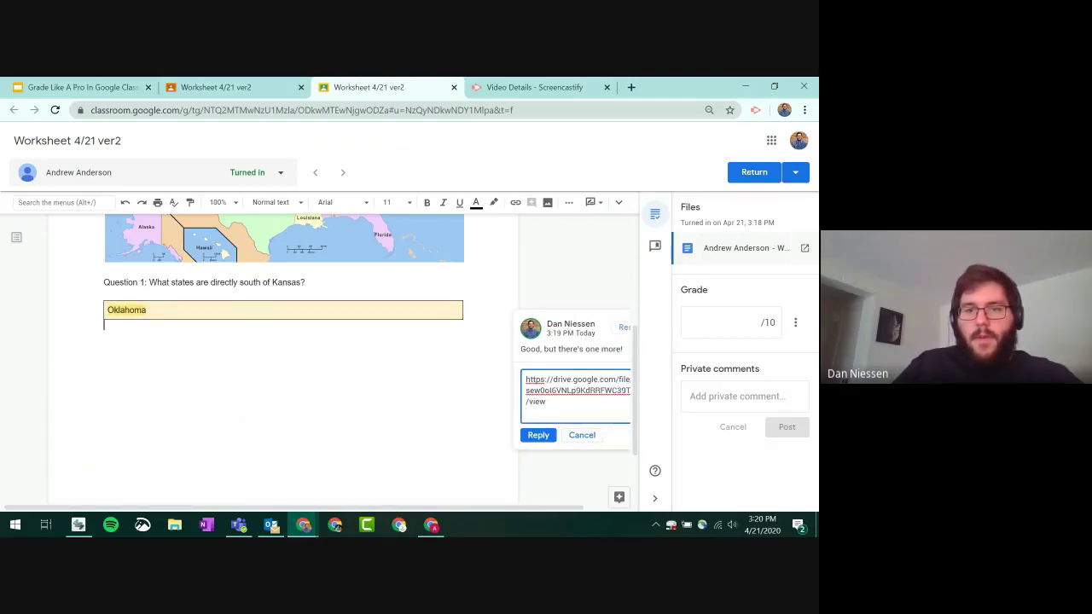
key("Escape")
left_click(555, 379)
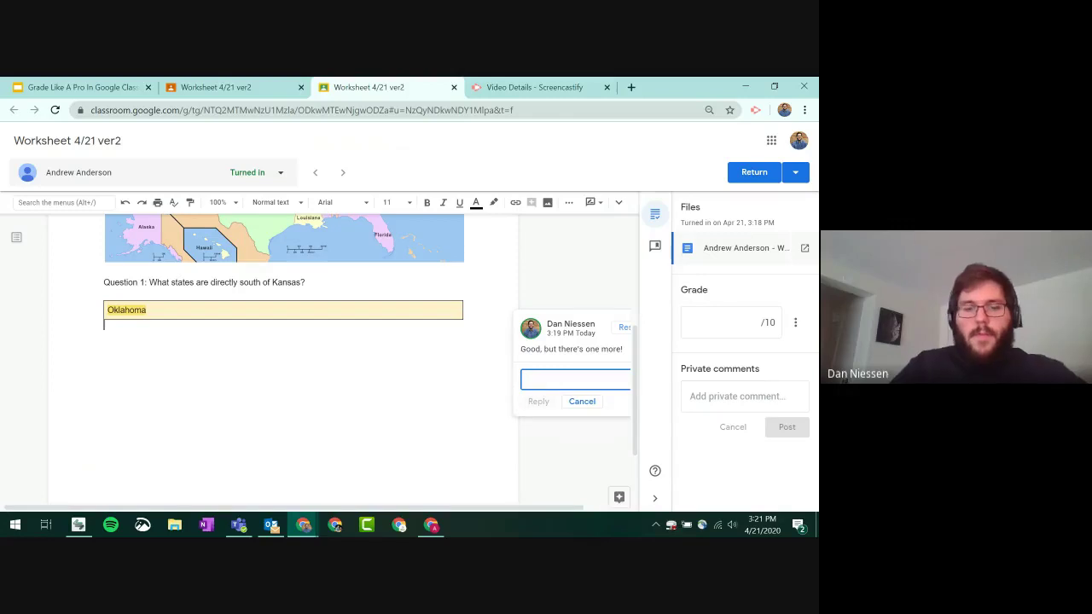
key("ctrl+v")
key("Escape")
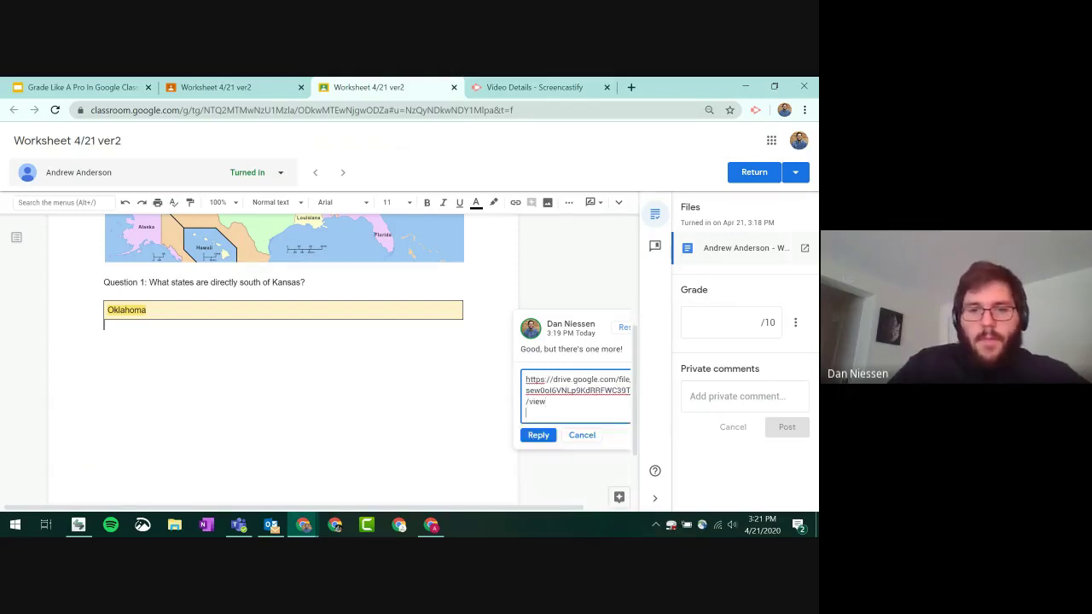
left_click(538, 435)
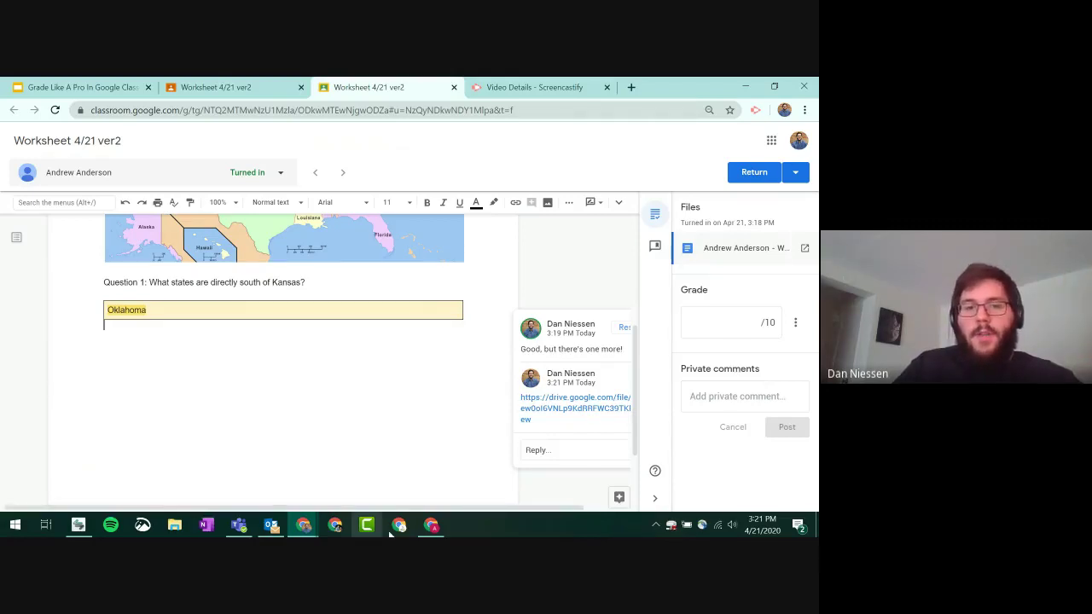
left_click(431, 525)
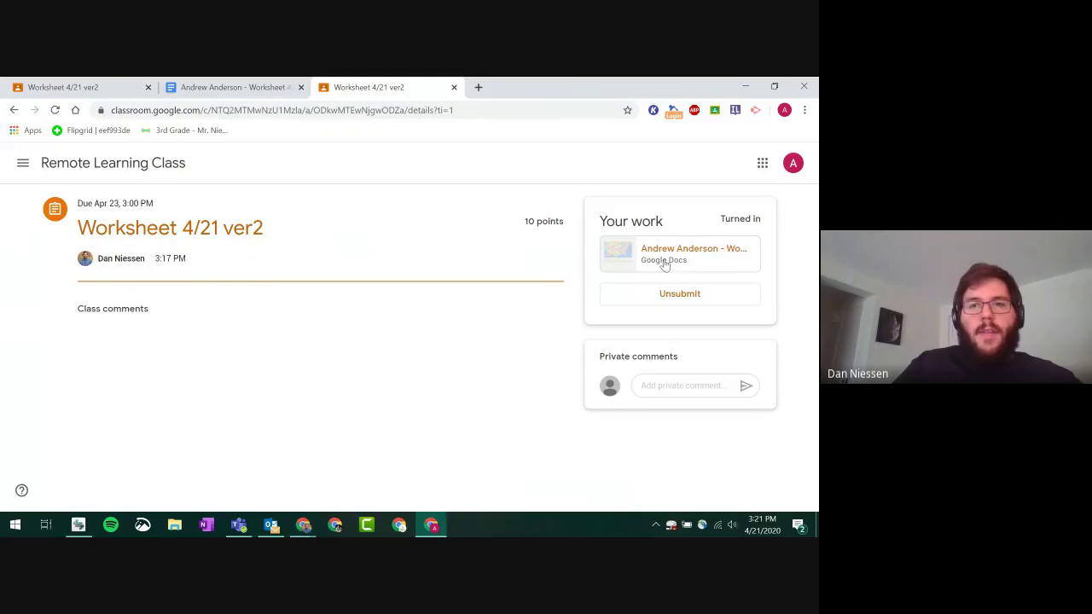
left_click(53, 111)
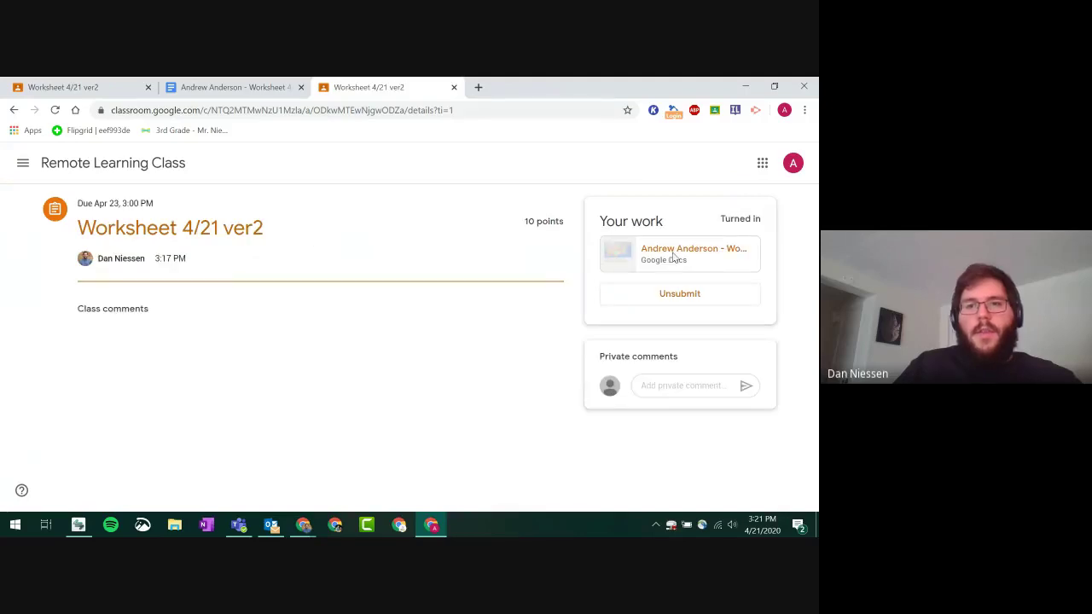
left_click(673, 256)
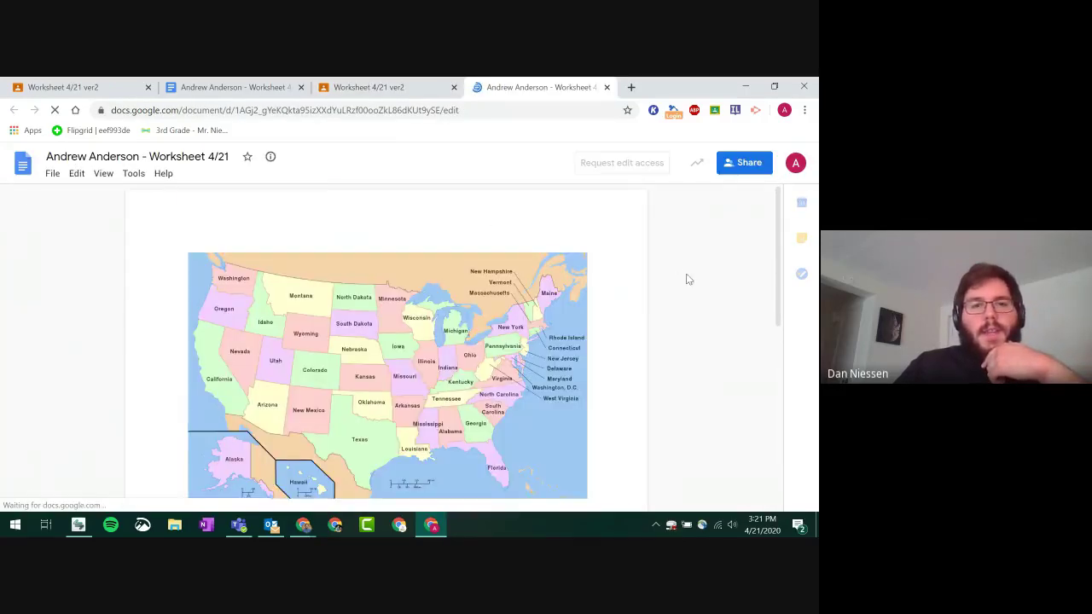
scroll(687, 278, "down", 4)
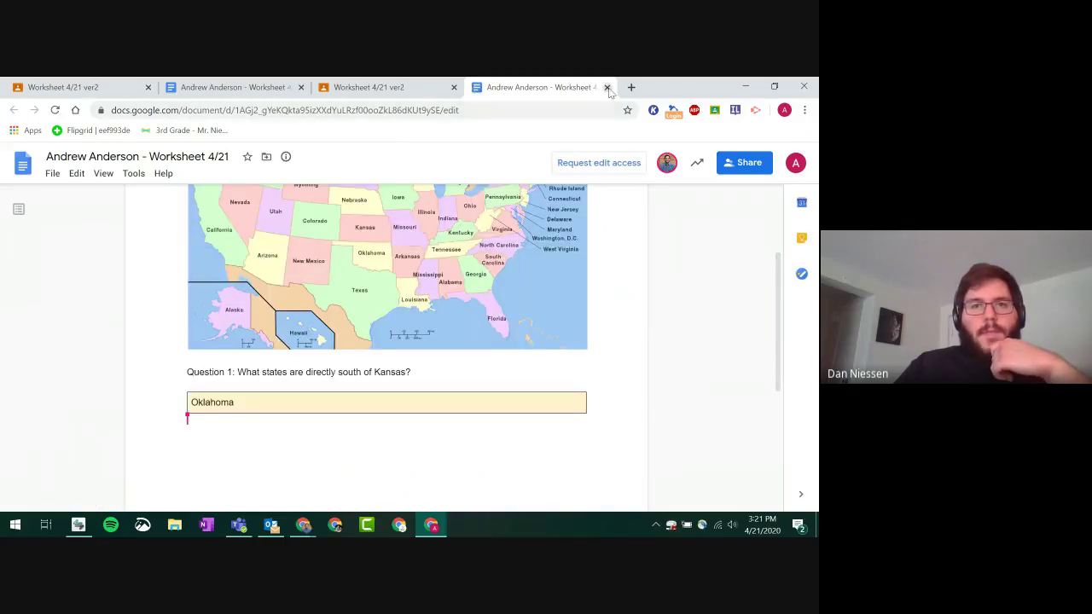
left_click(606, 88)
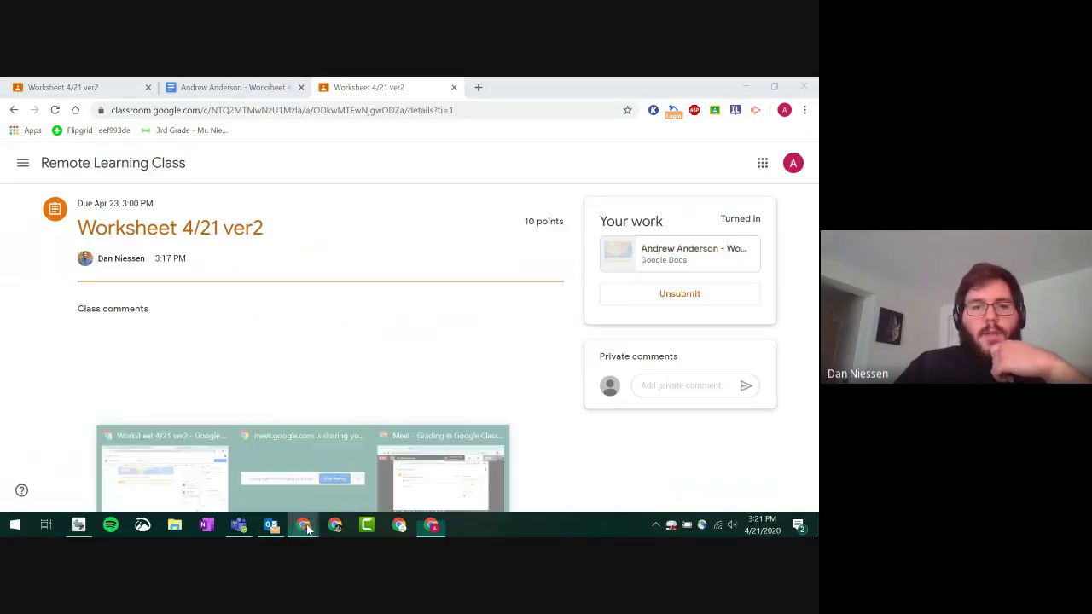
mouse_move(302, 524)
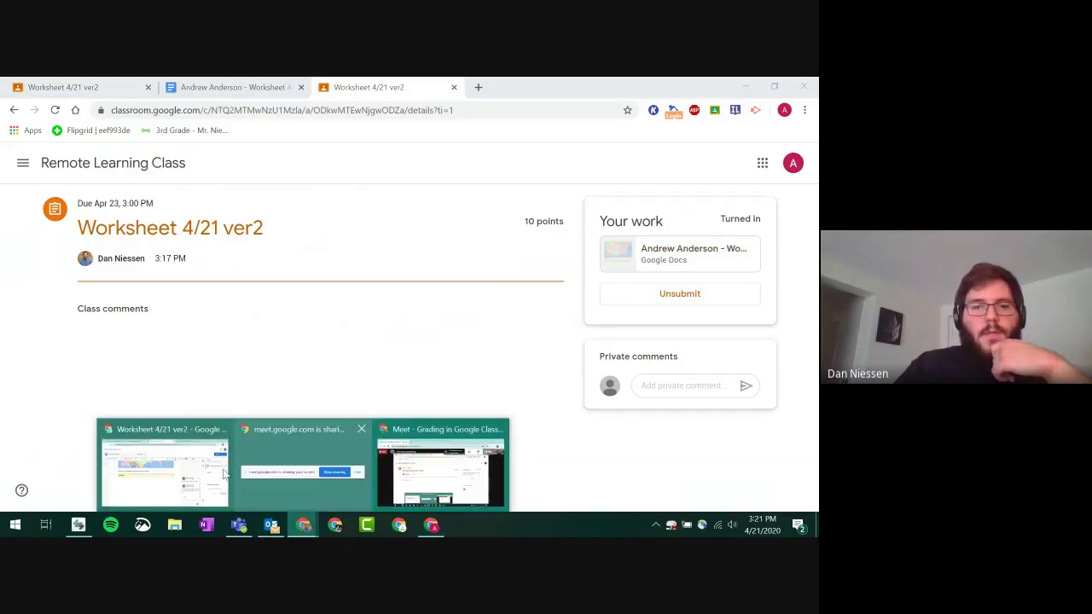
left_click(167, 465)
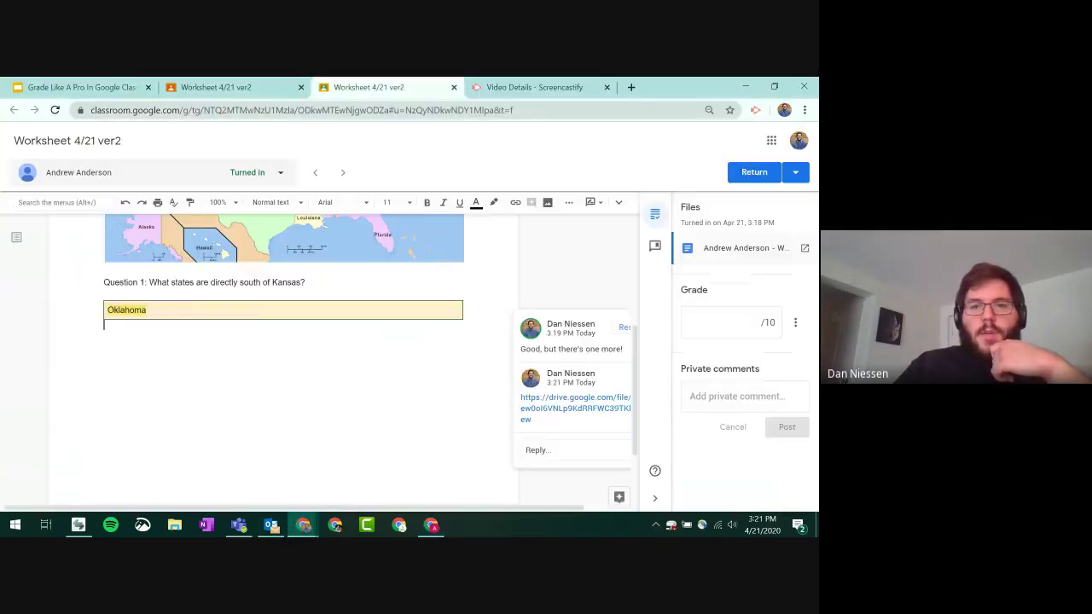
- Grade the worksheet 10 out of 10 and return it to the student
left_click(739, 322)
type("10")
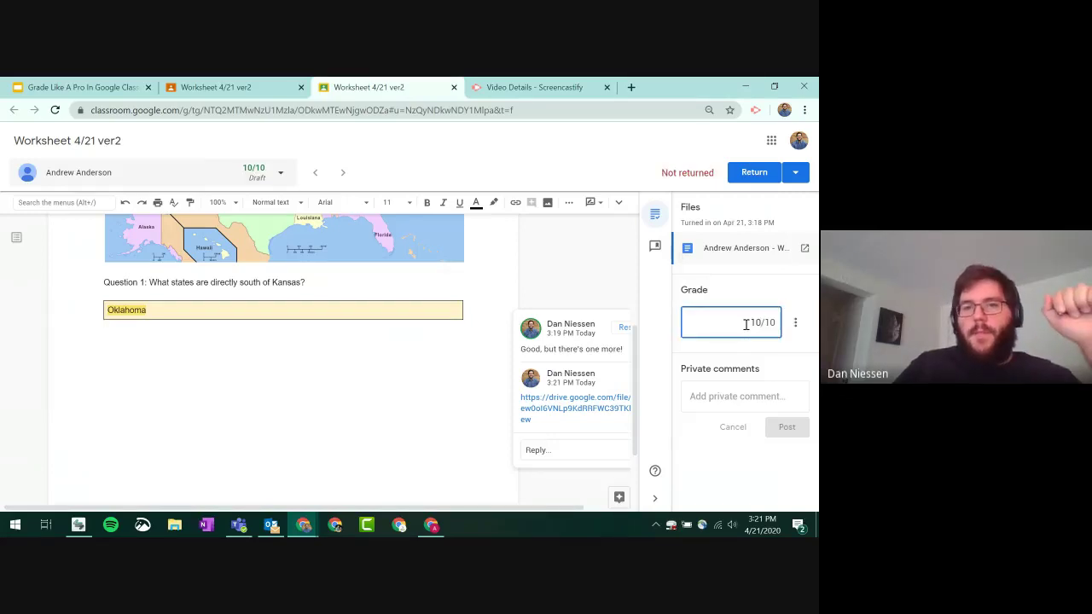
left_click(754, 173)
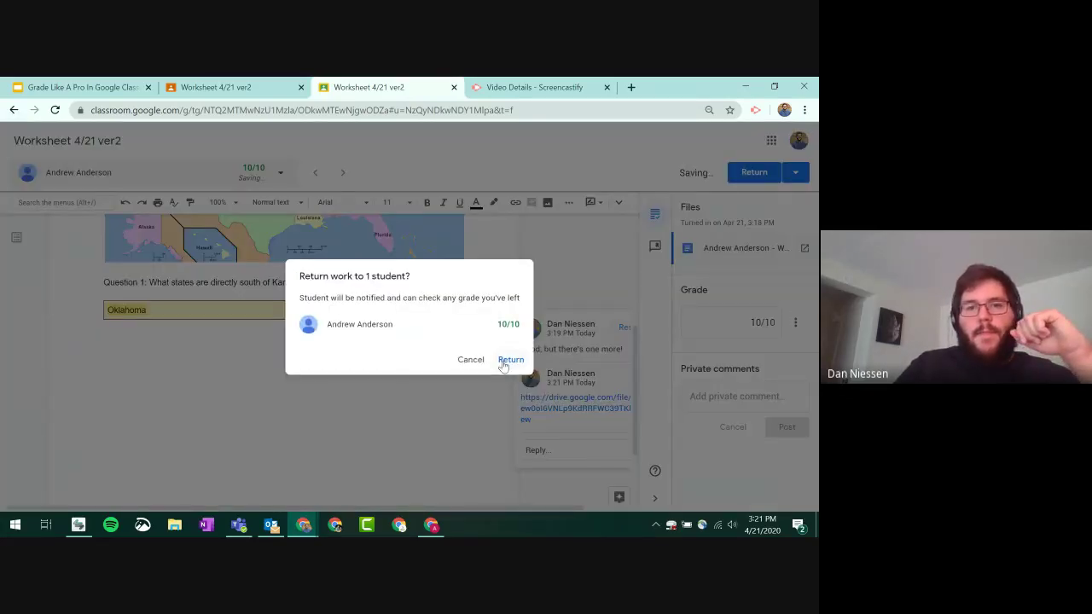
left_click(505, 359)
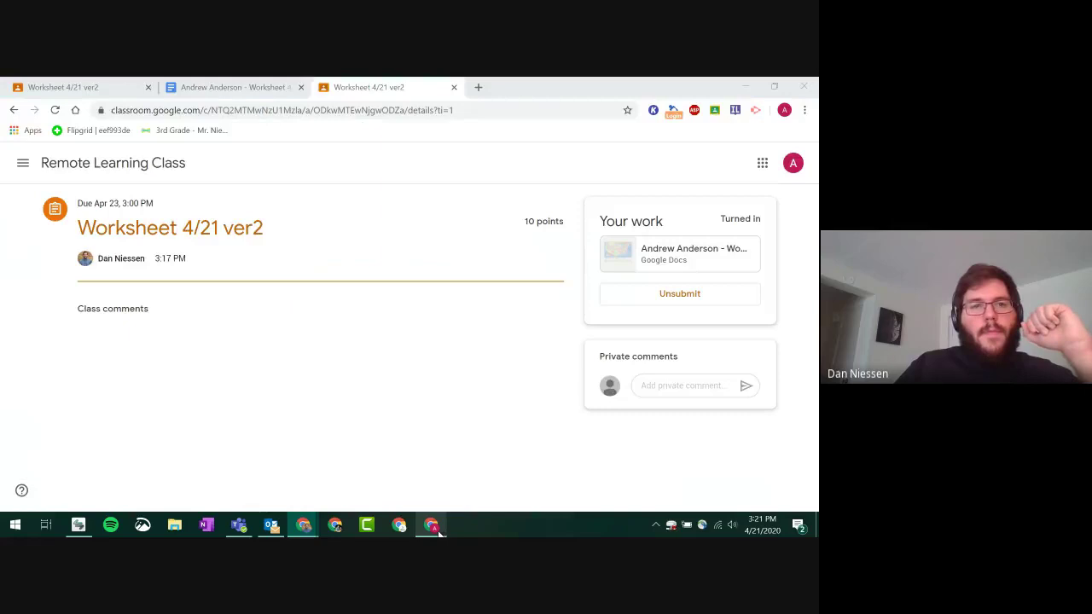
- Reload the student's view to confirm Worksheet 4/21 ver2 shows Graded
left_click(434, 524)
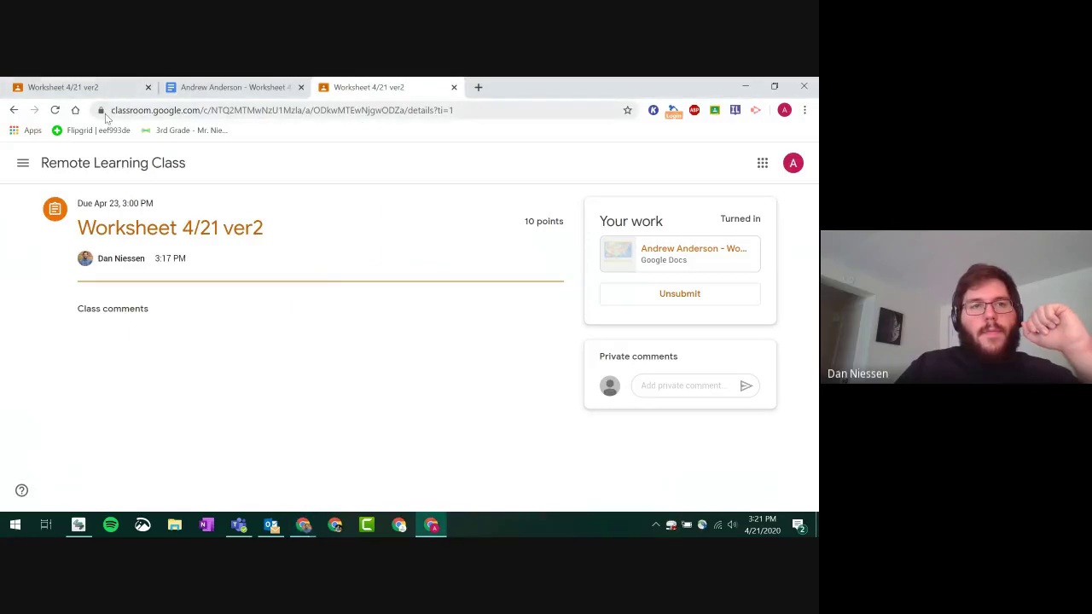
key("F5")
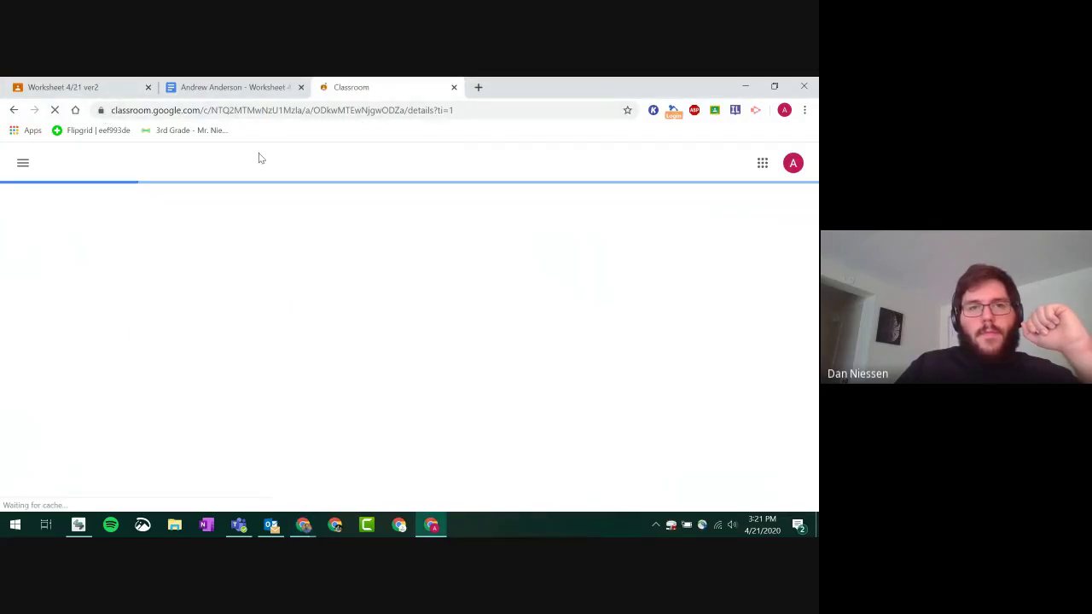
left_click(300, 88)
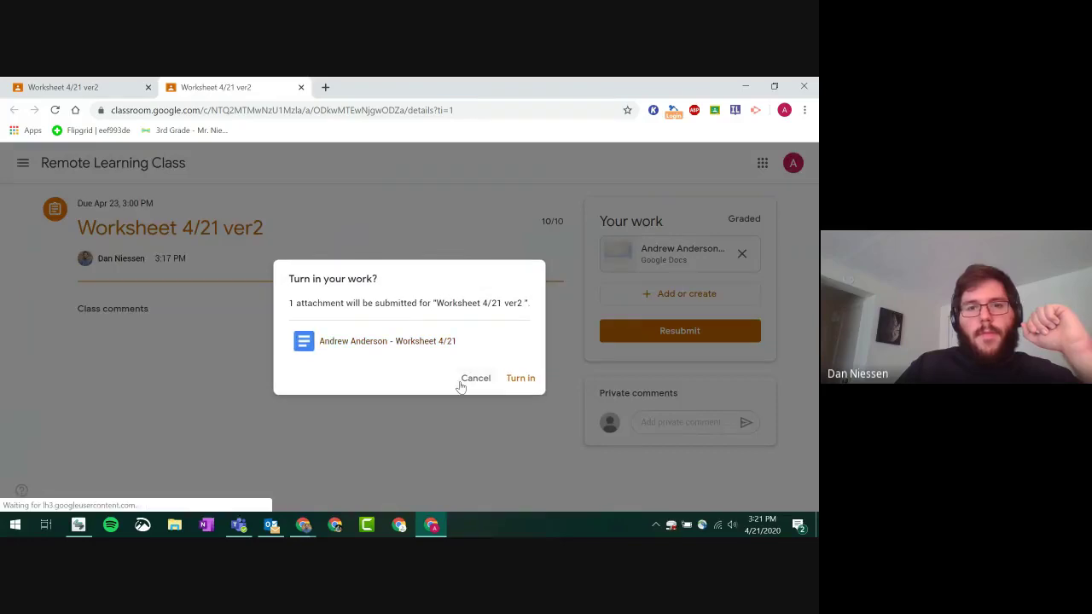
left_click(461, 387)
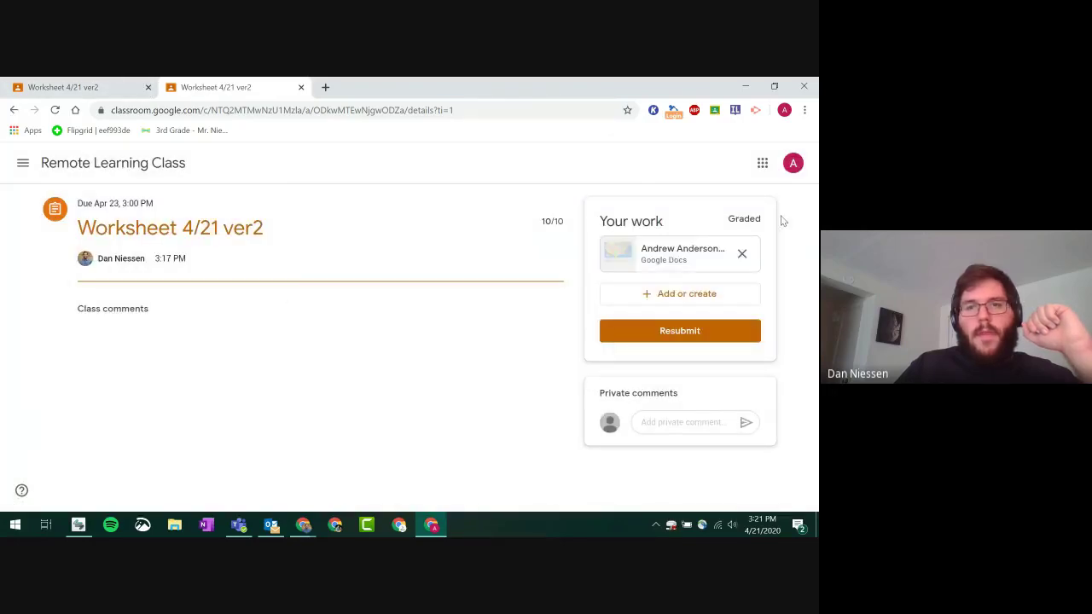
- Play the Drive video linked in the worksheet comment, pause it, then close the video and student window
left_click(655, 255)
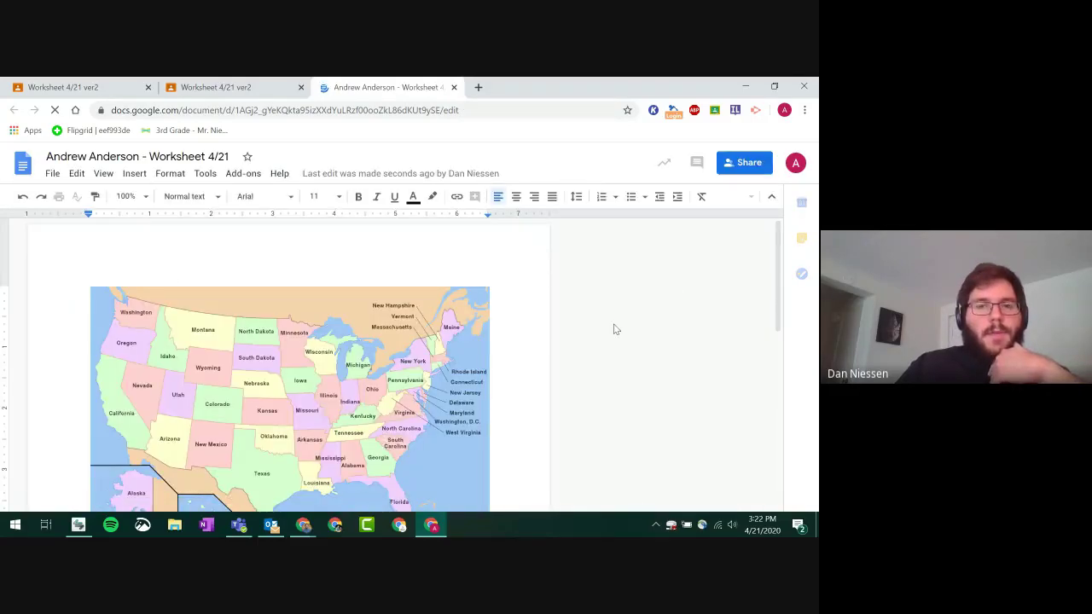
scroll(614, 330, "down", 4)
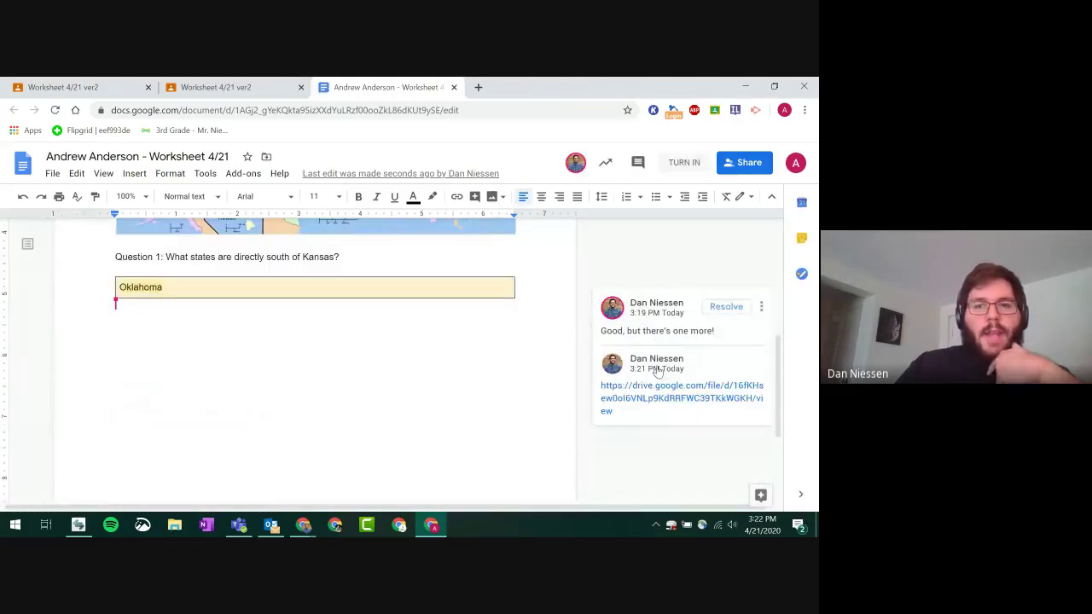
left_click(665, 401)
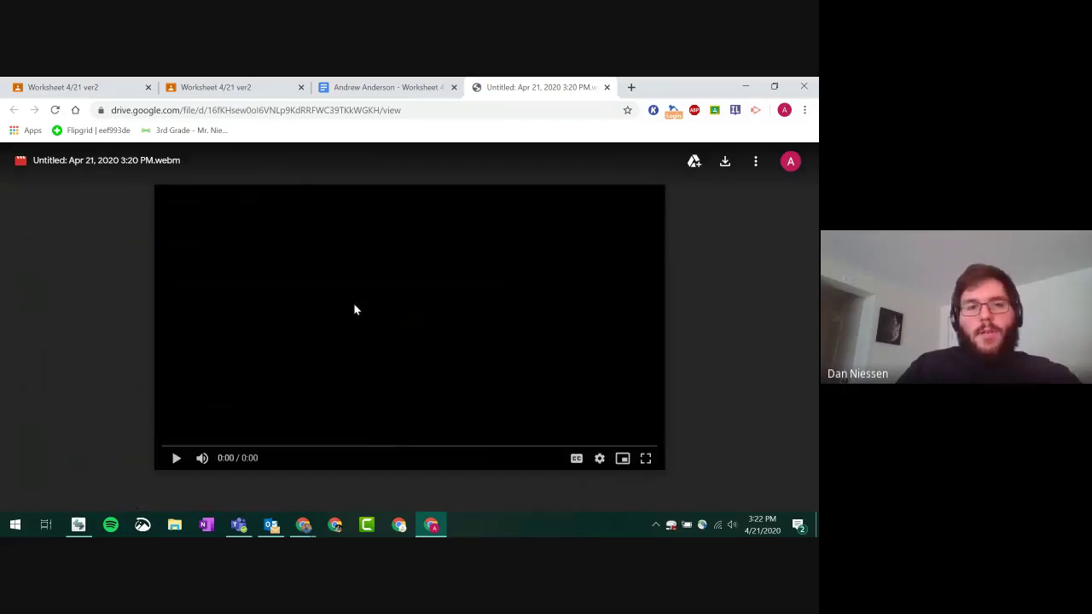
left_click(179, 460)
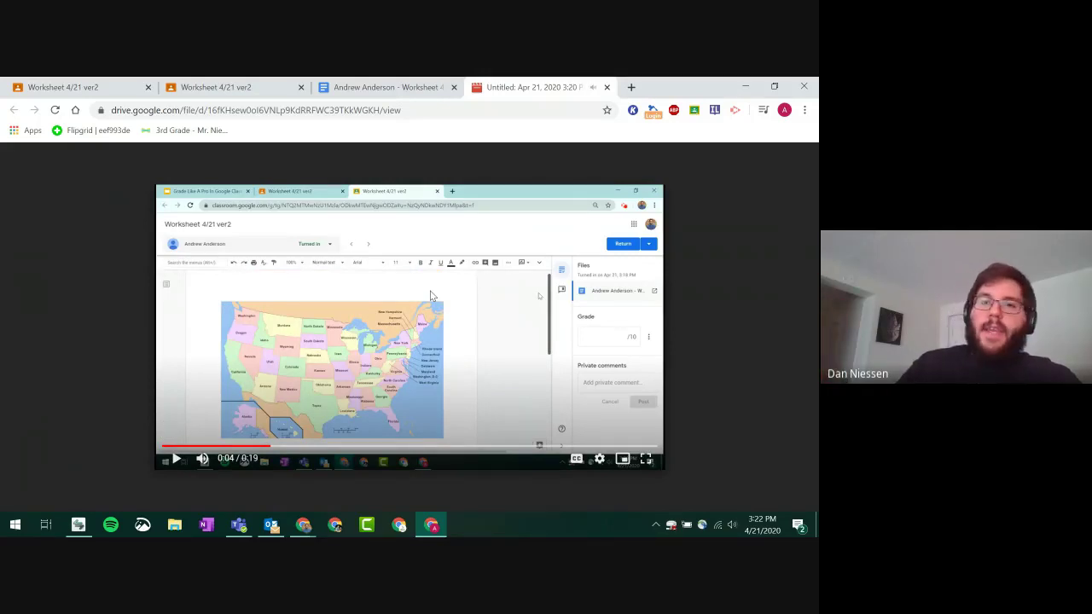
left_click(606, 87)
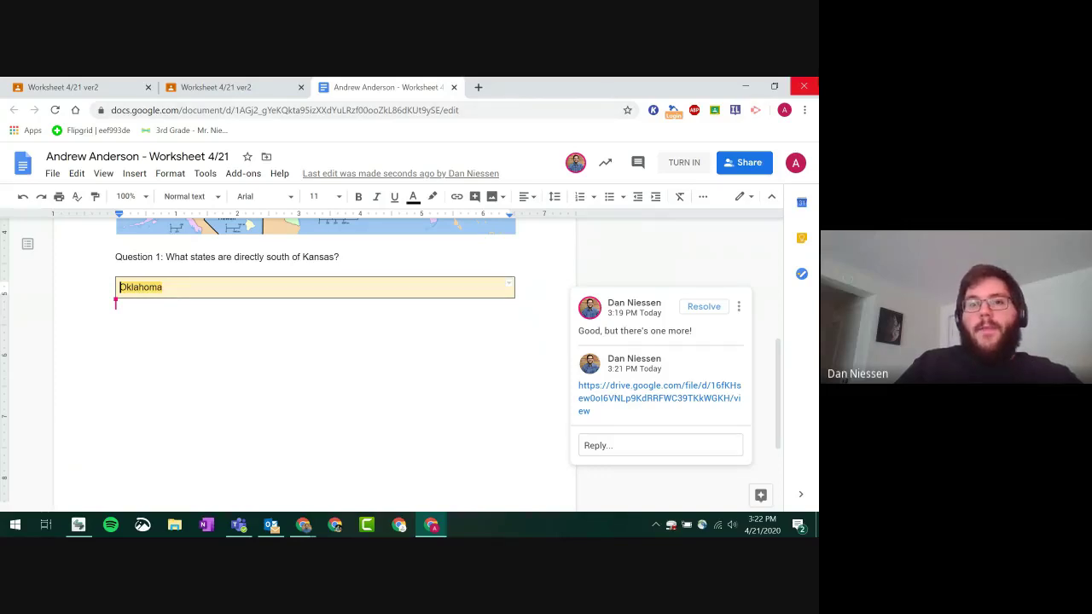
left_click(803, 87)
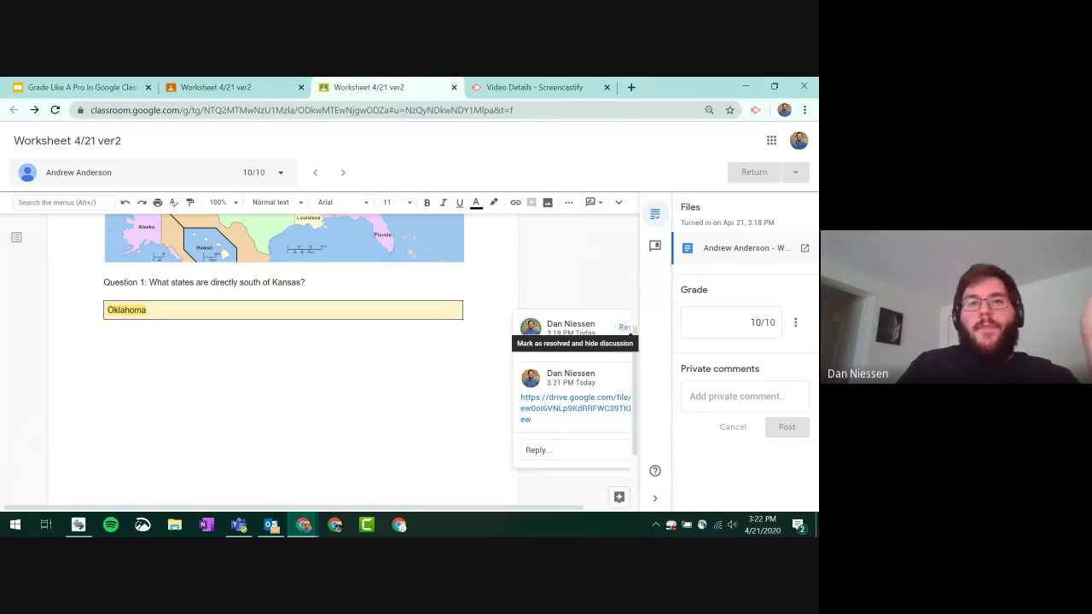
- Close the Screencastify details page and show the comment bank in the grading panel
left_click(607, 87)
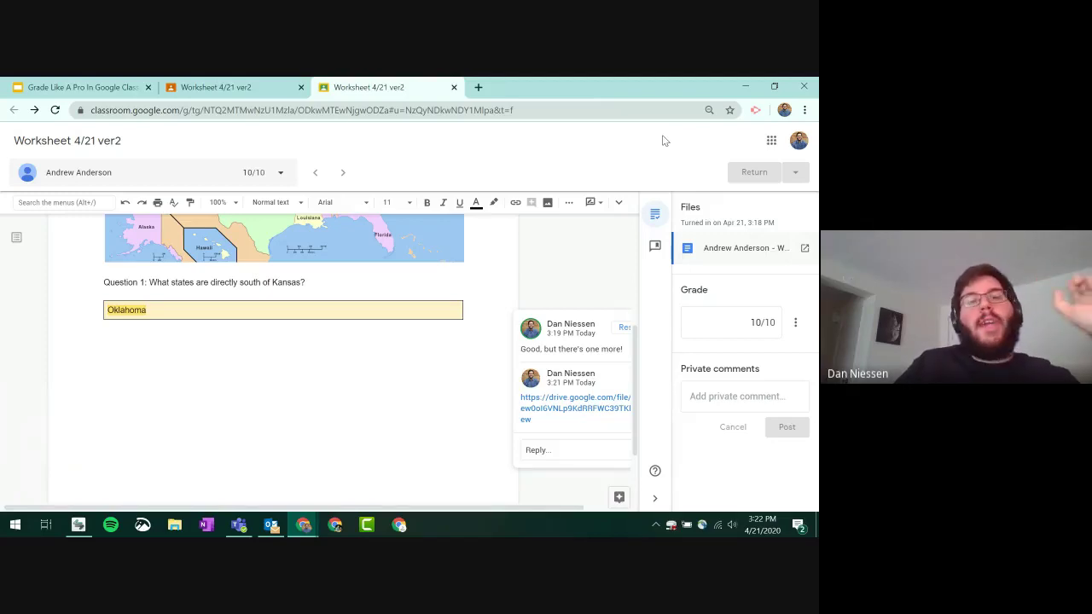
left_click(655, 246)
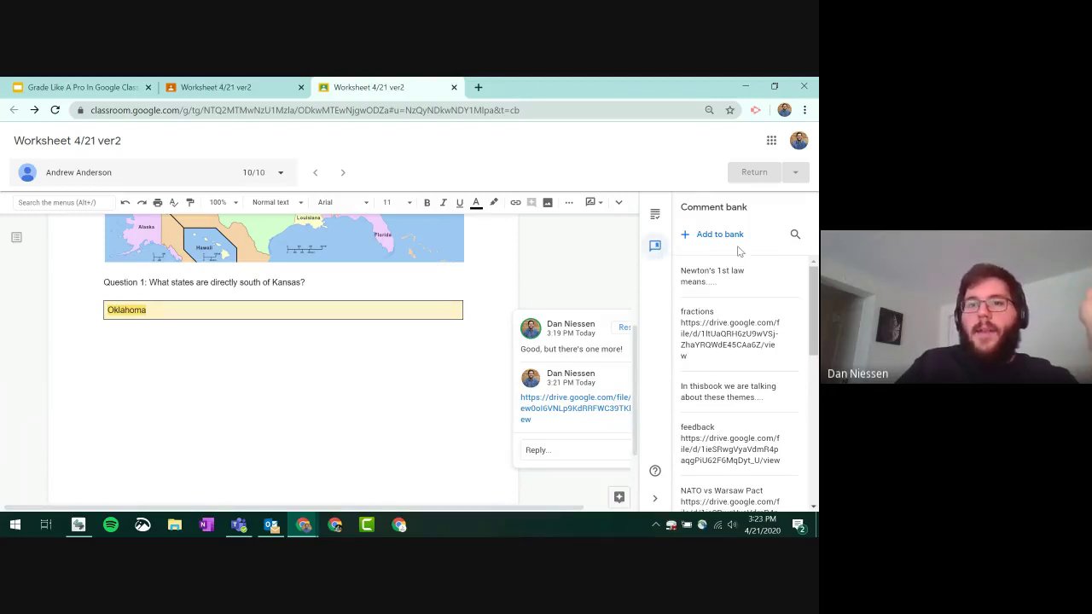
- Add a bank comment reading 'Map skills' followed by the pasted Drive video link
left_click(735, 240)
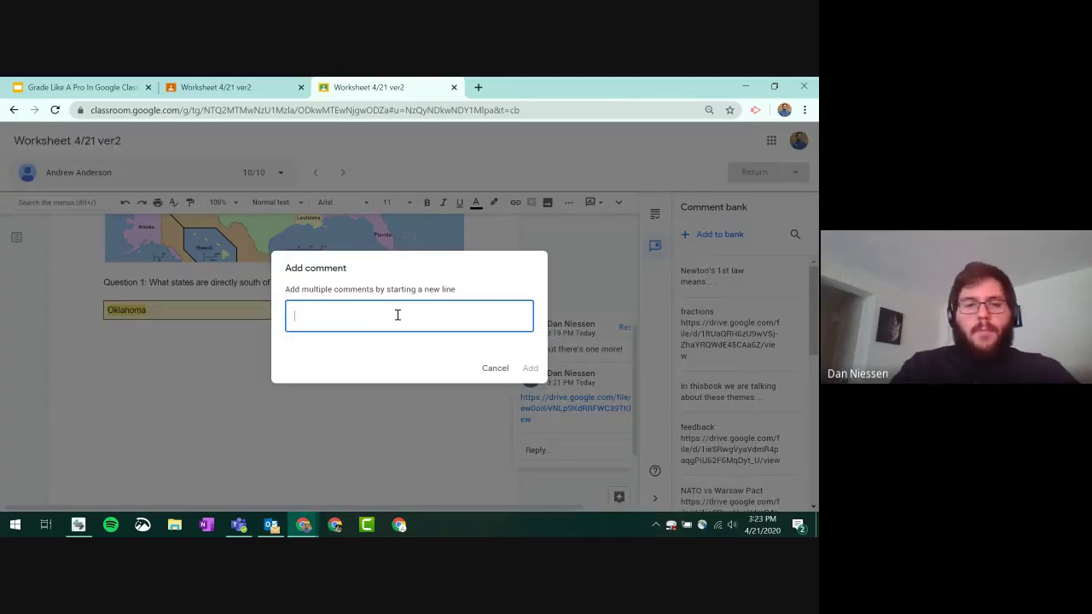
type("Map s")
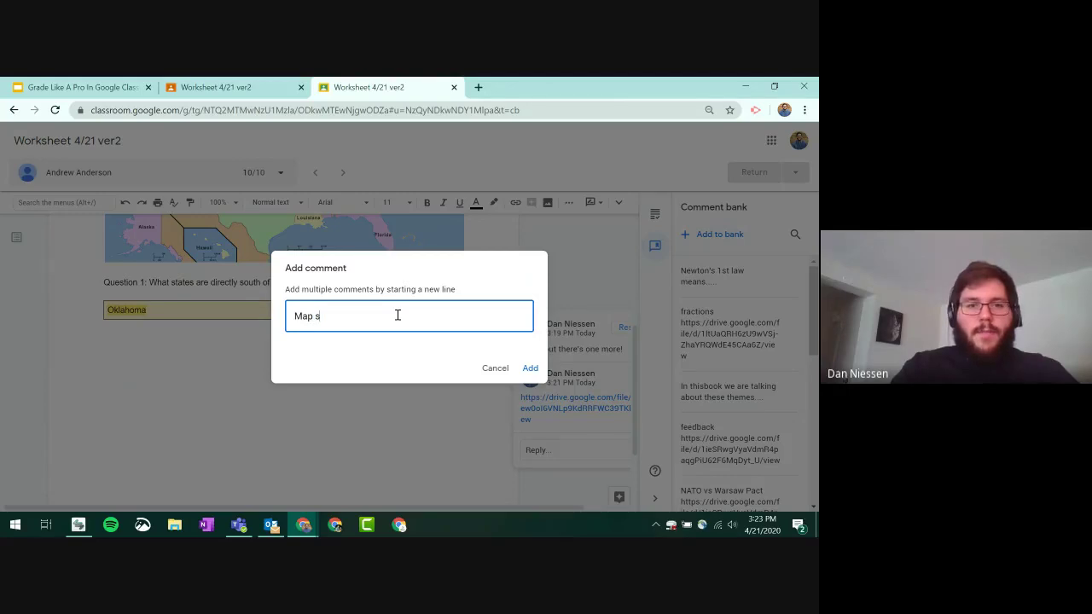
type("kills")
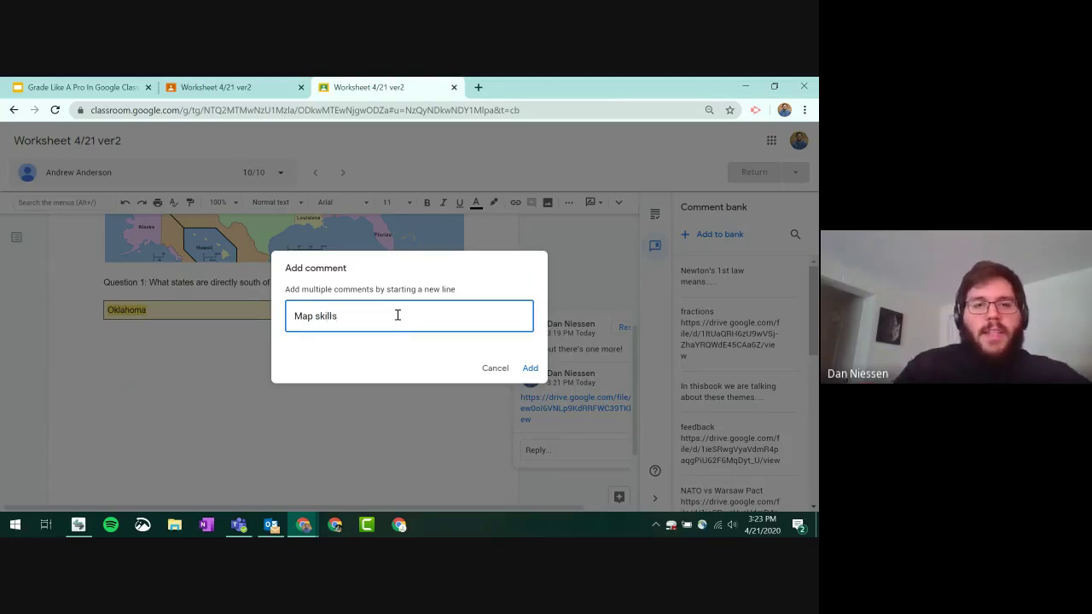
key("Return")
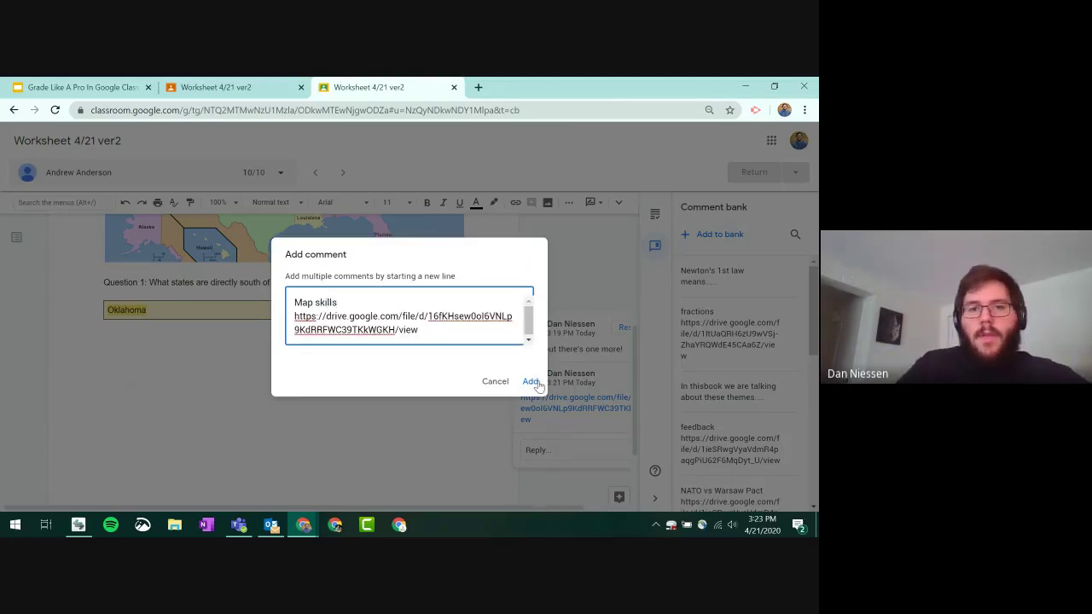
left_click(531, 382)
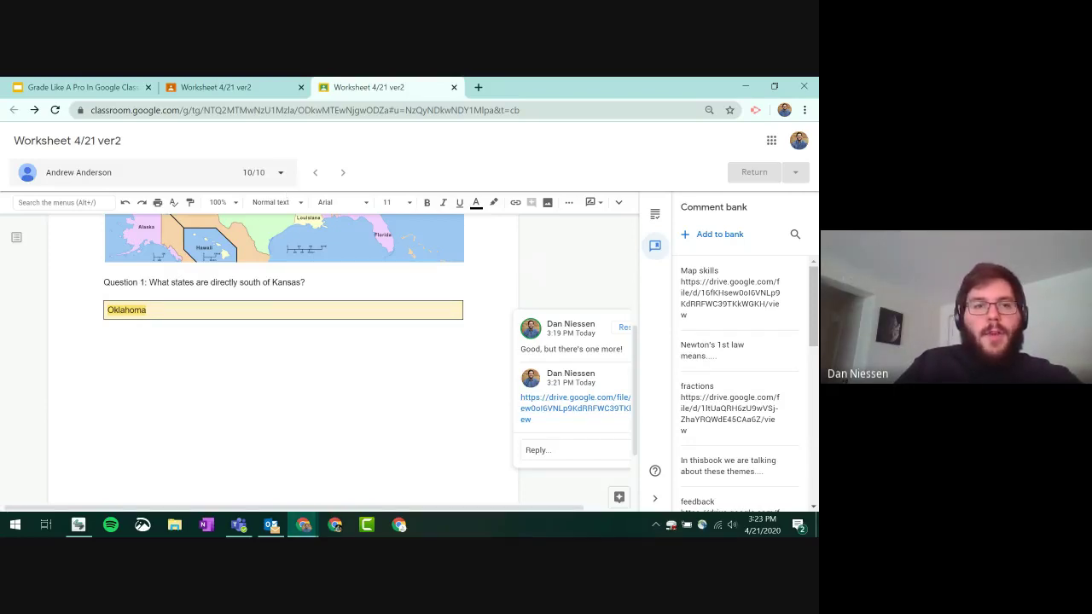
- After reloading, comment on 'Kansas' in Question 1 by inserting the #map Map skills bank comment
left_click(54, 111)
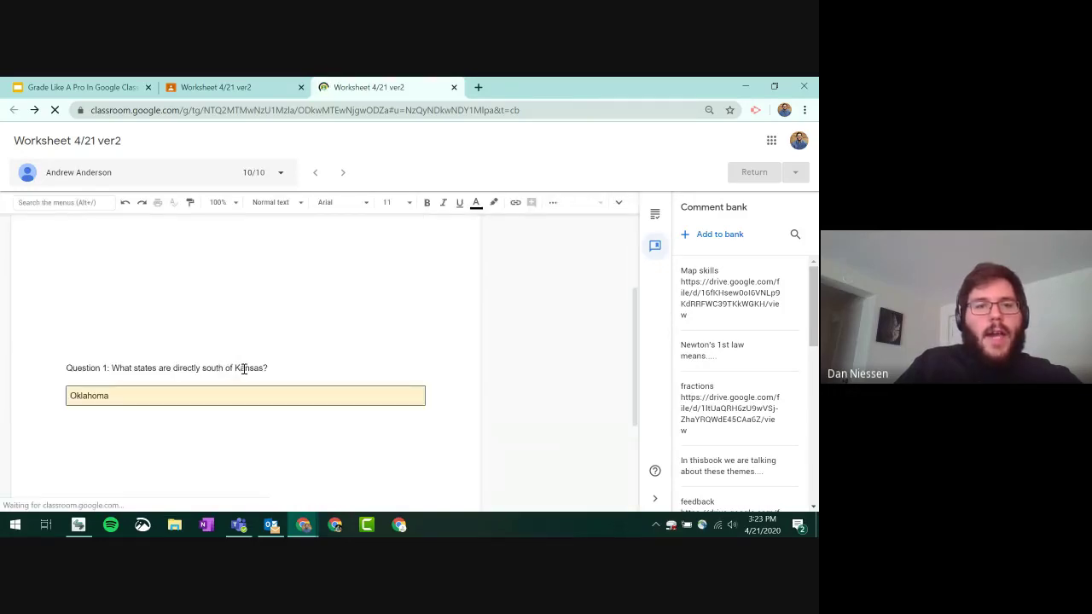
double_click(244, 369)
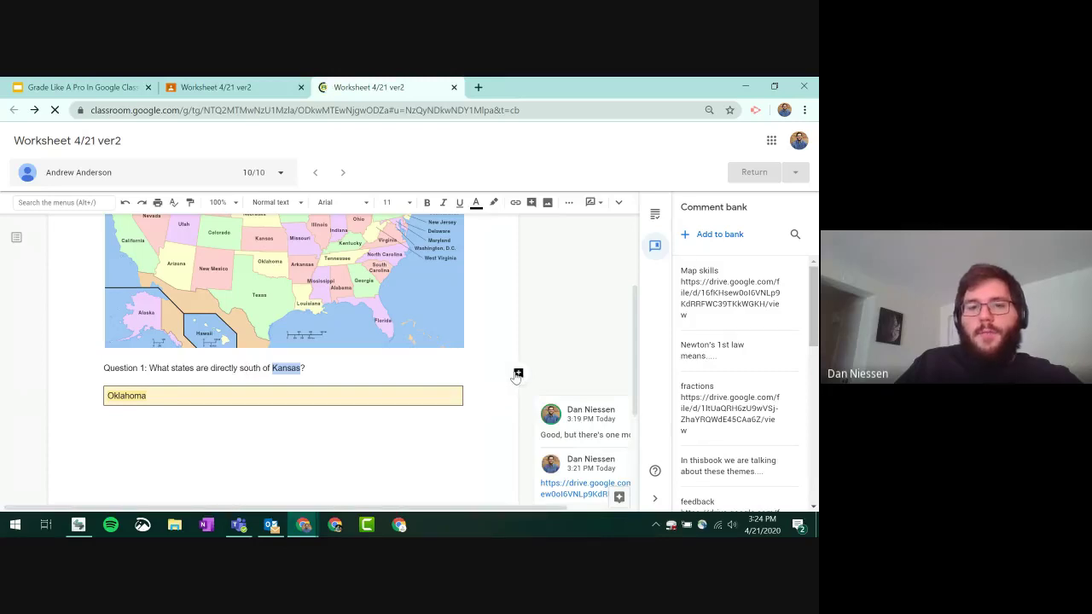
left_click(518, 373)
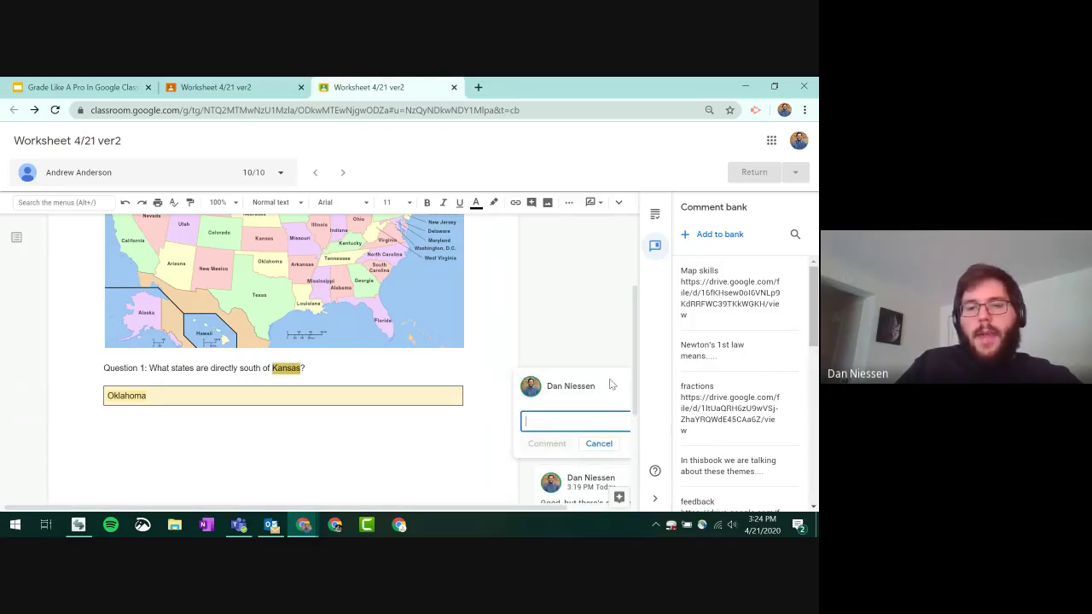
scroll(596, 345, "down", 2)
scroll(595, 345, "up", 2)
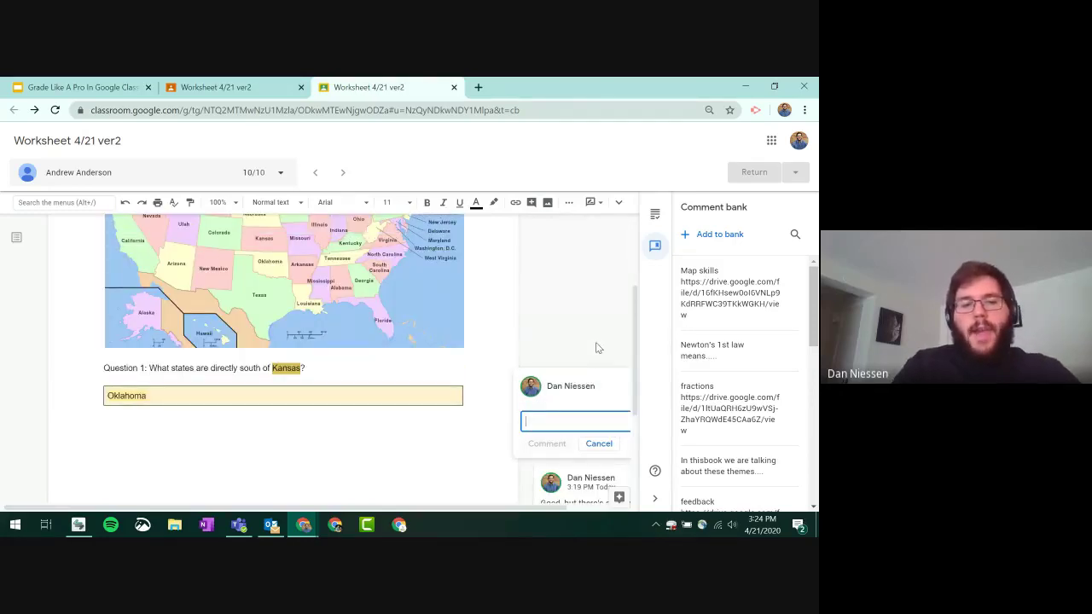
type("#")
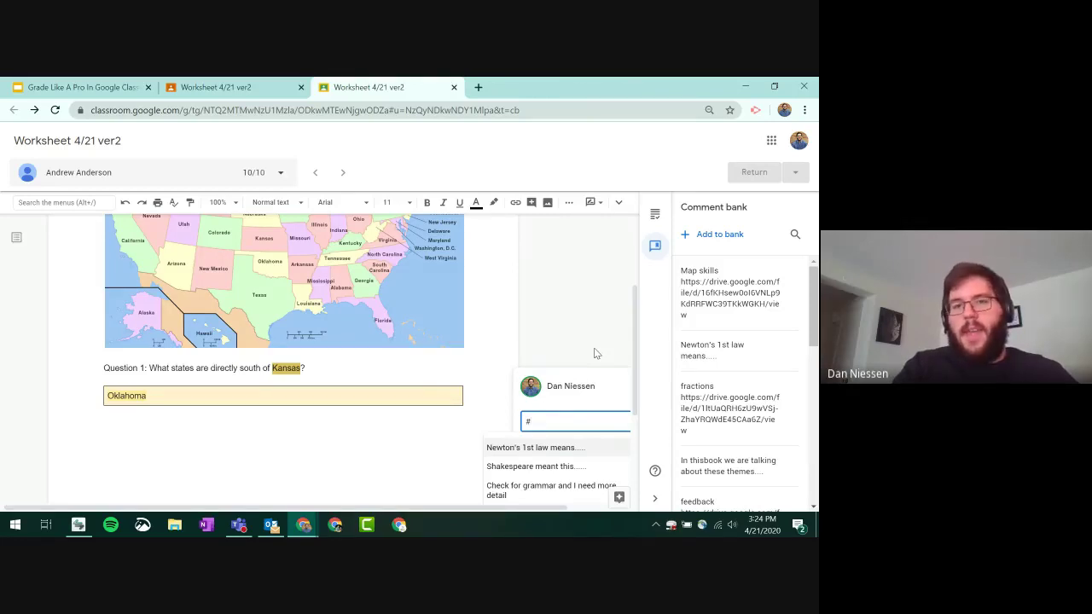
type("map")
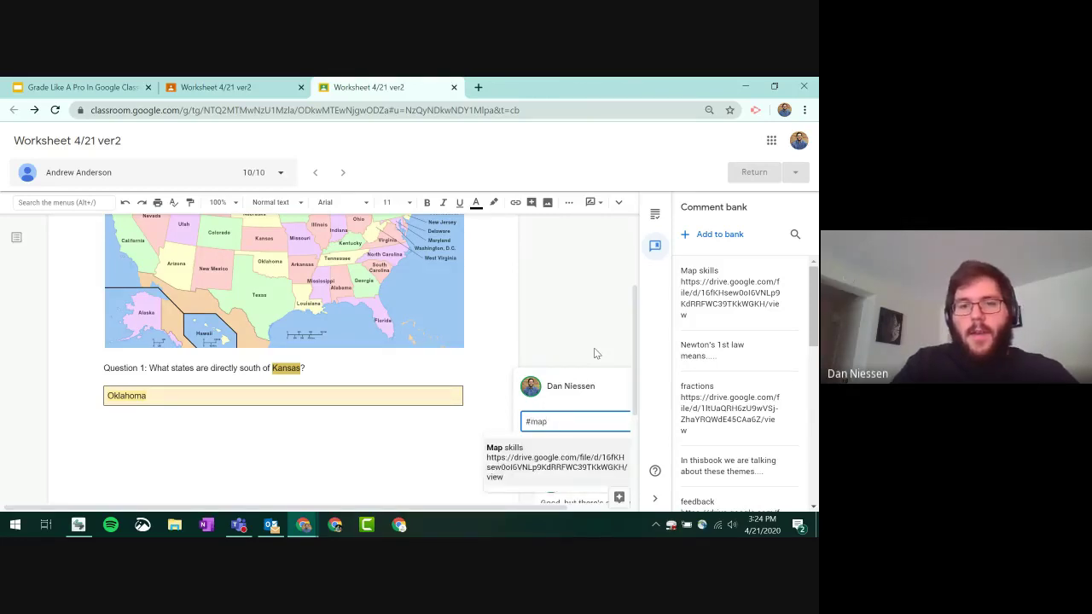
left_click(546, 471)
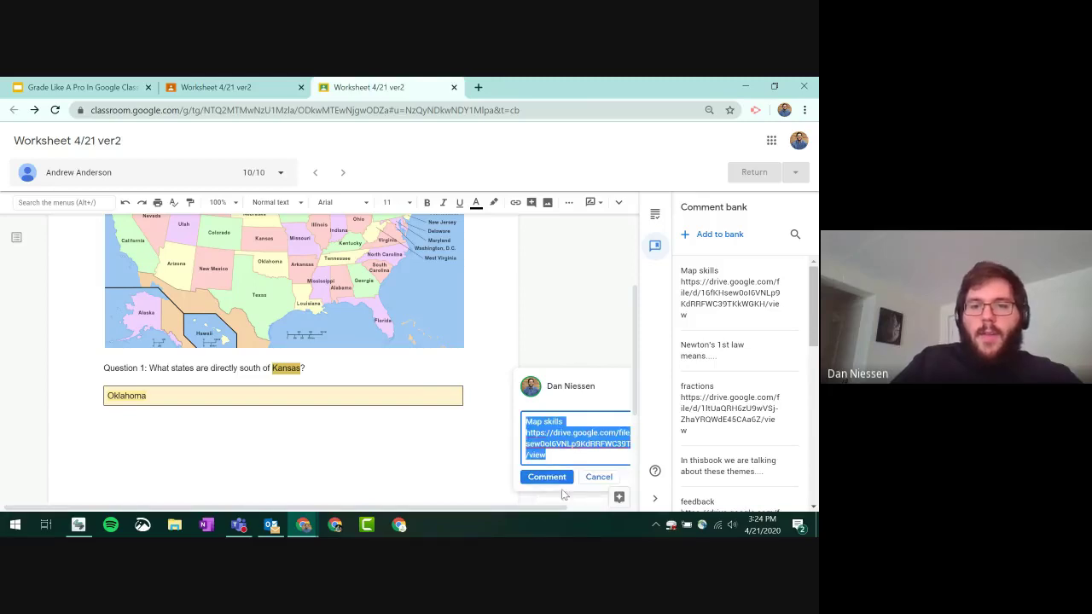
left_click(546, 476)
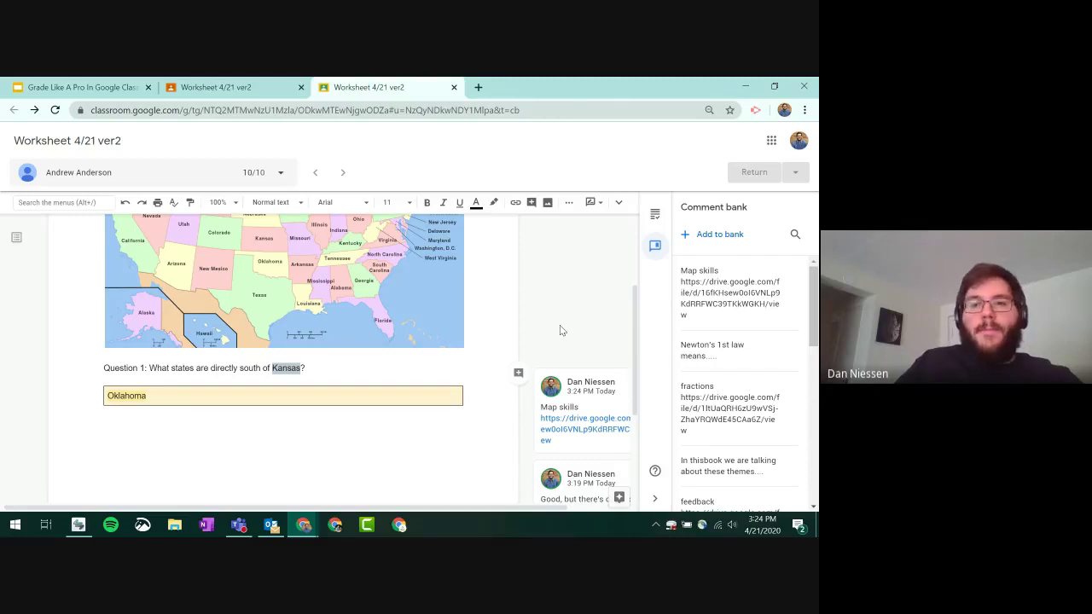
scroll(559, 325, "up", 3)
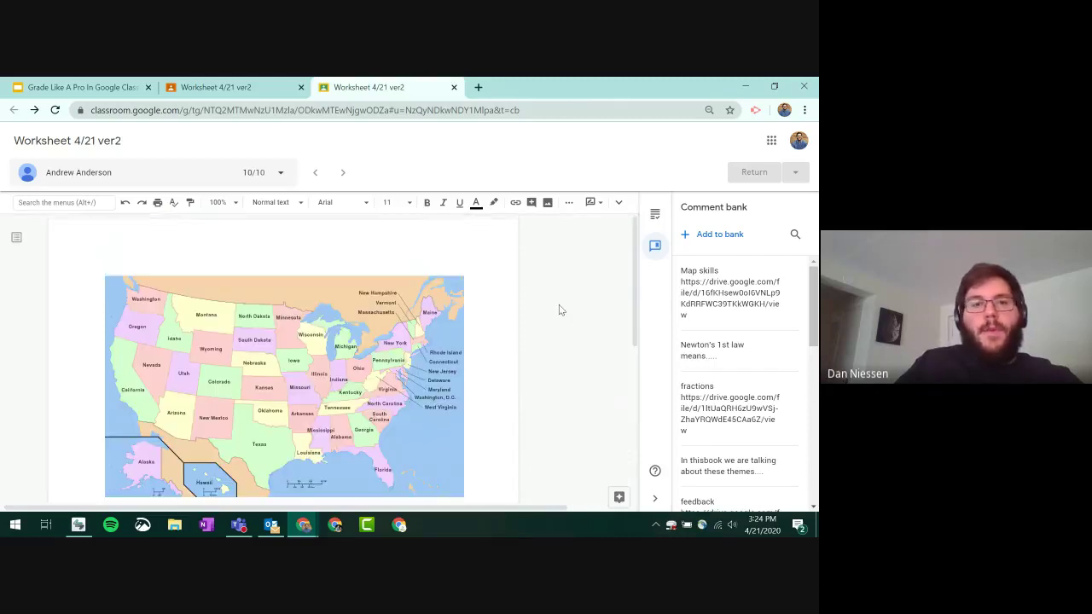
- Advance the Grade Like A Pro slides from slide 7 to slide 10 on importing Form quiz grades
left_click(83, 87)
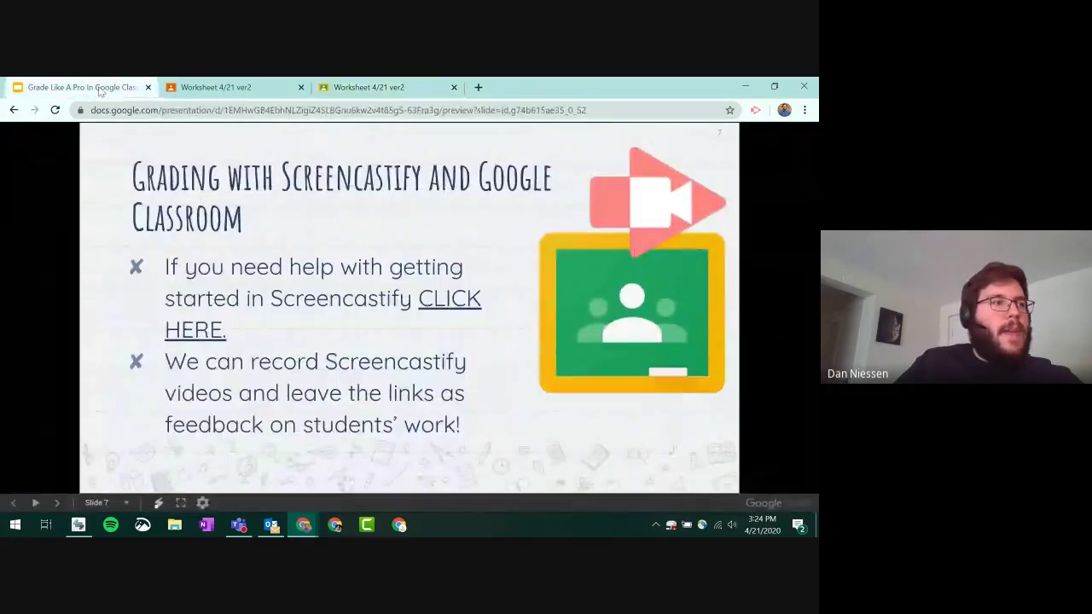
left_click(574, 230)
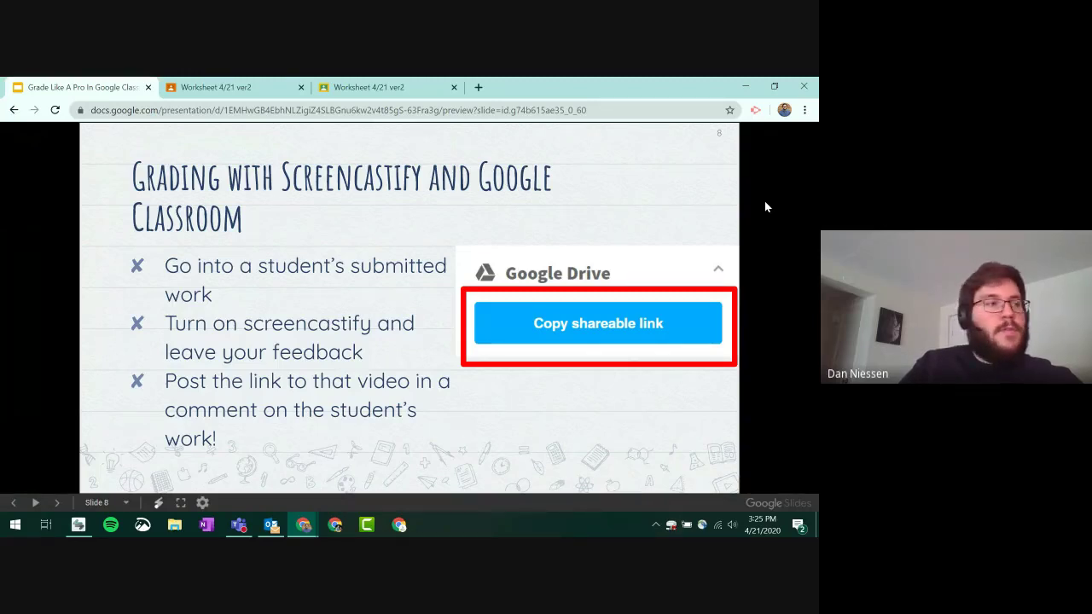
key("Right")
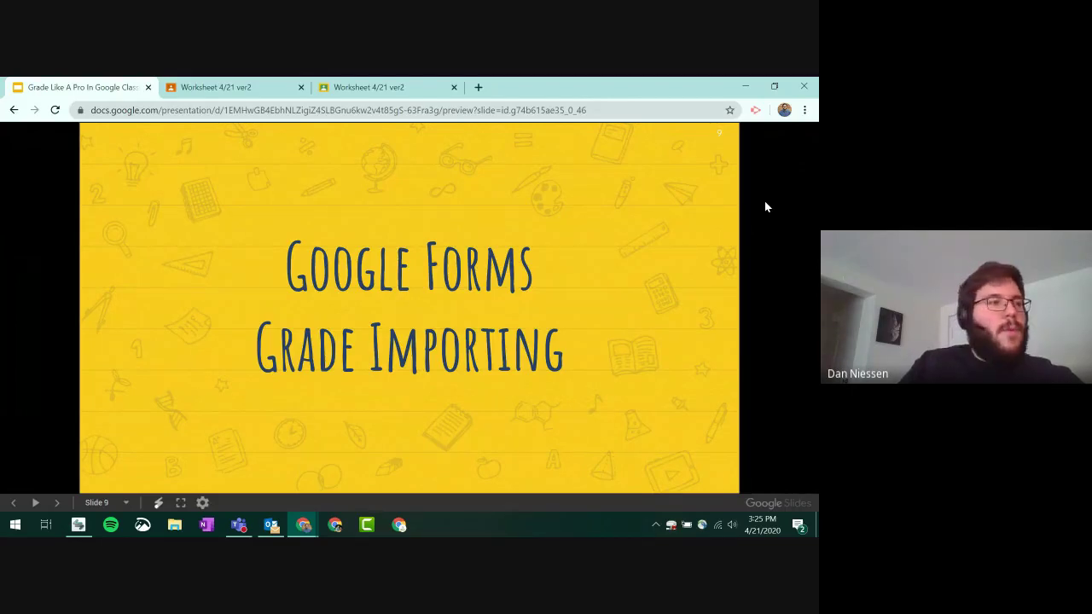
key("Right")
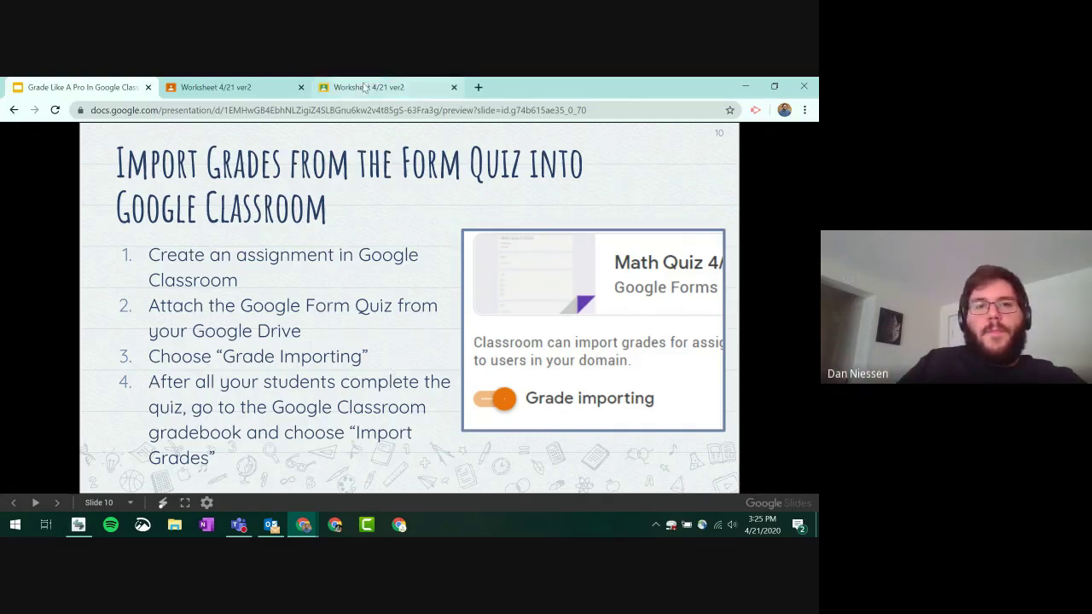
- Close the extra worksheet copy and go to the Remote Learning Class Classwork page
left_click(454, 87)
left_click(277, 85)
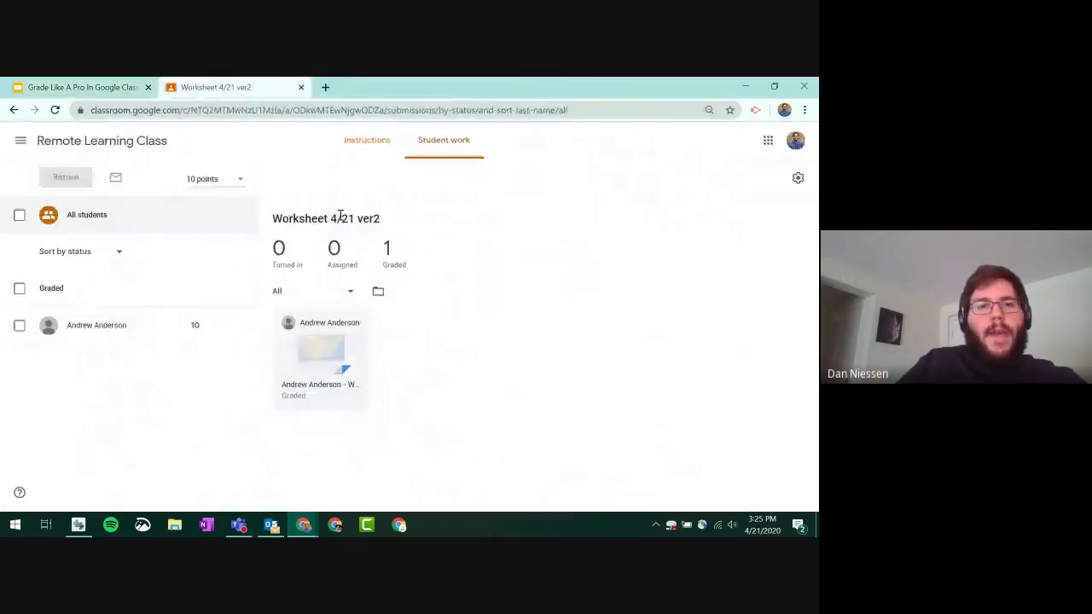
left_click(119, 143)
left_click(380, 140)
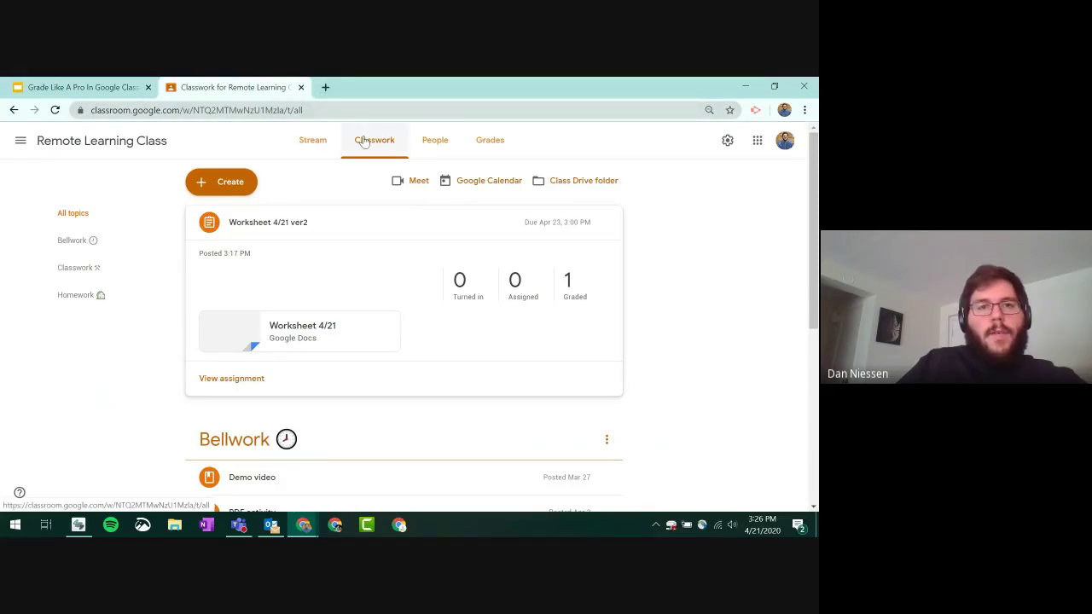
- Create a new assignment titled 'Math Quiz' and choose to attach material from Google Drive
left_click(242, 190)
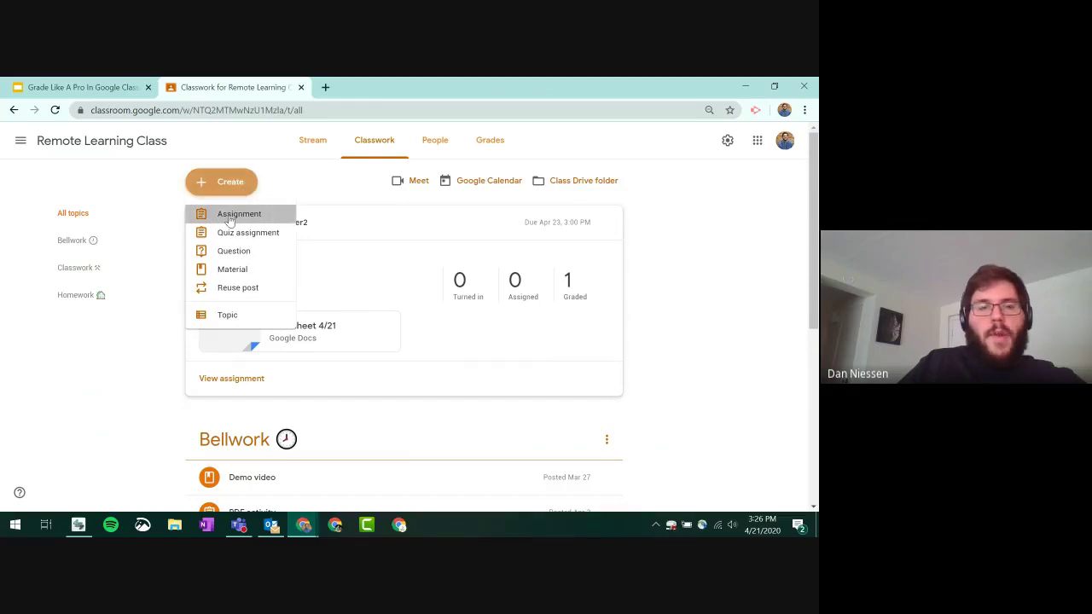
left_click(227, 217)
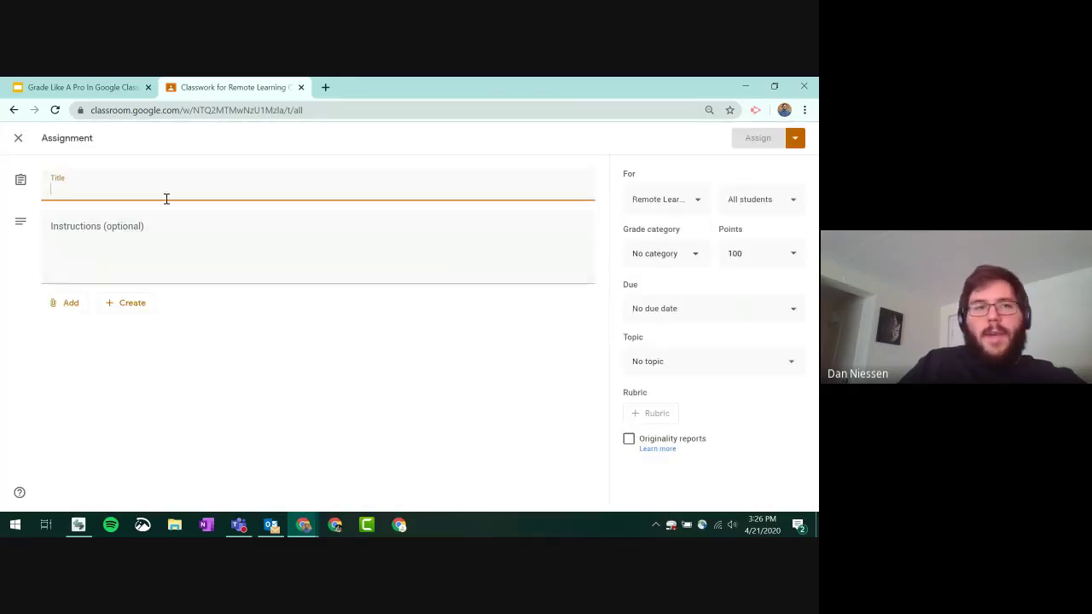
type("Math Quiz")
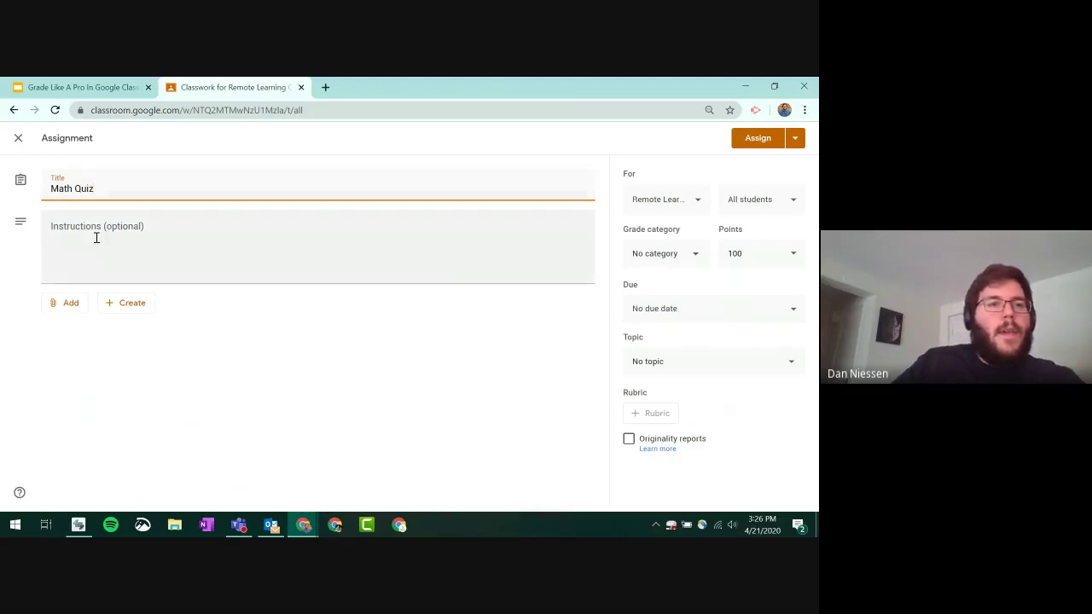
left_click(69, 303)
left_click(89, 333)
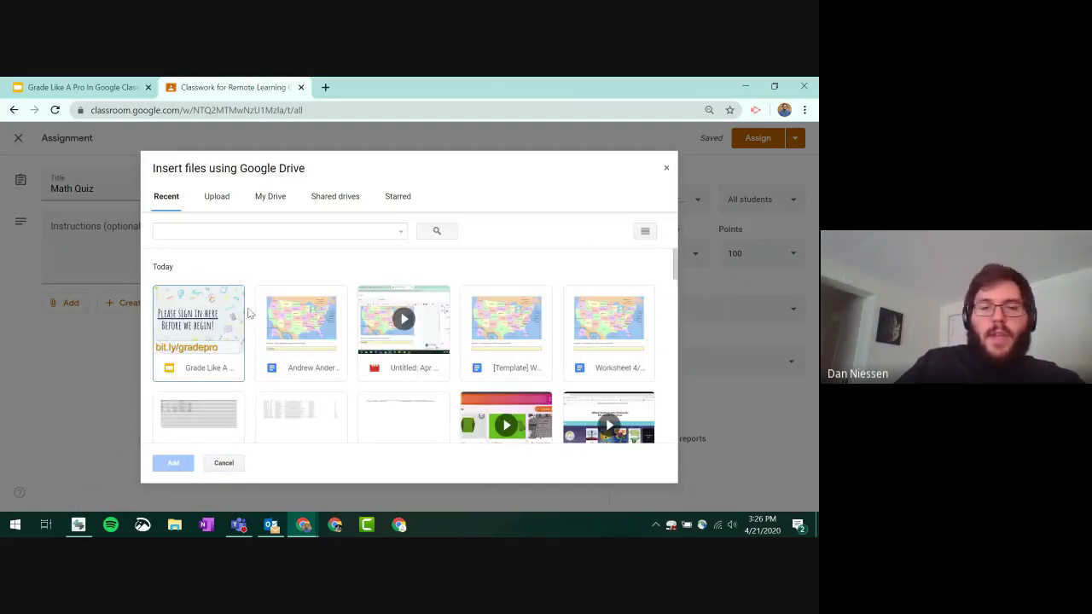
- Search Drive for 'math quiz' and attach the Math Quiz 4/1/2020 form, keeping grade importing on
left_click(224, 231)
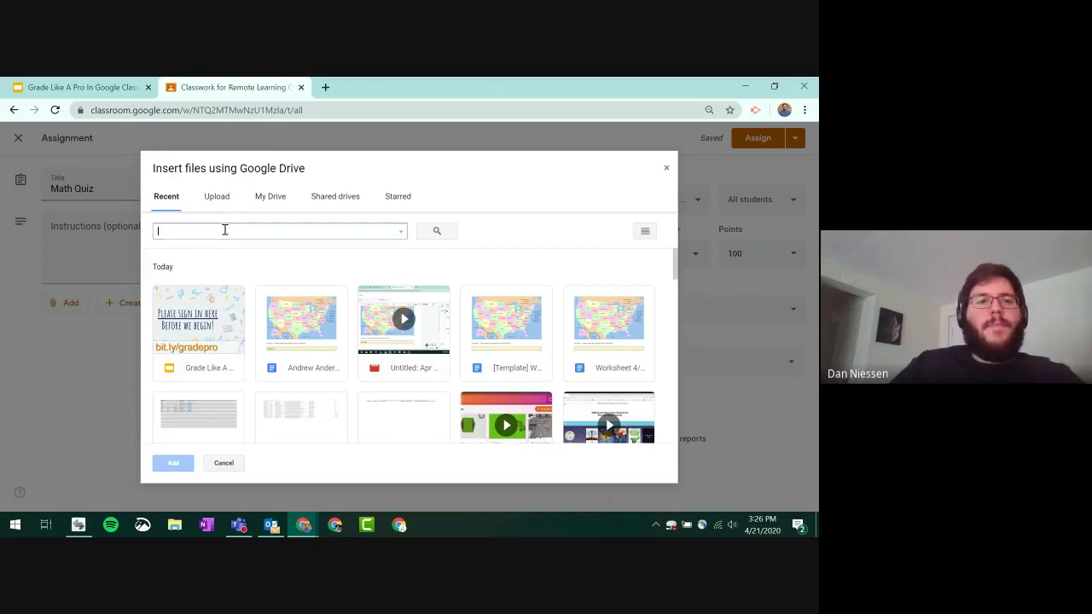
type("m")
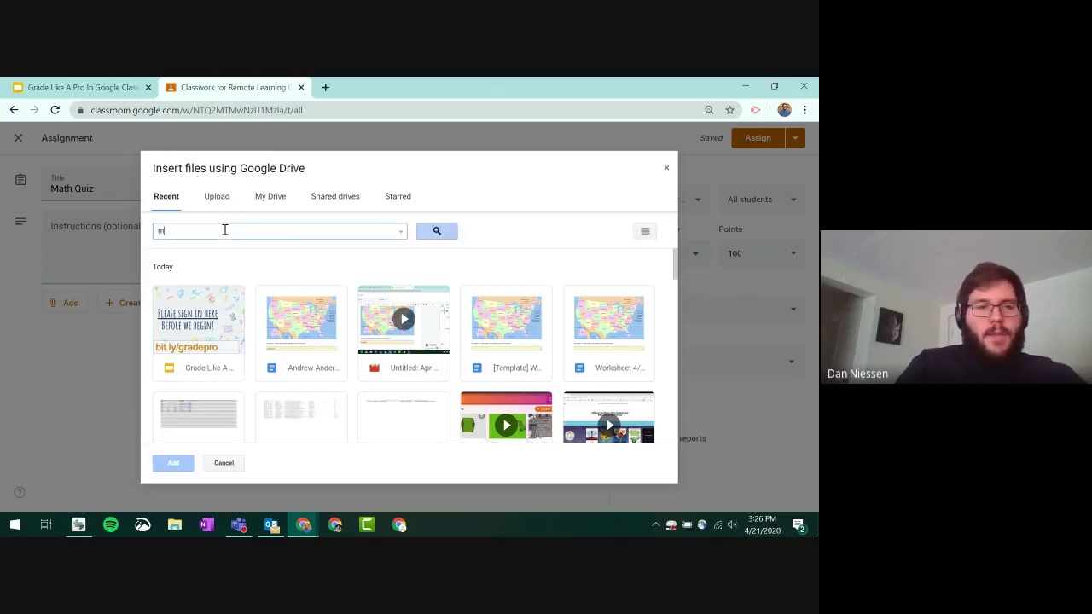
type("ath quiz")
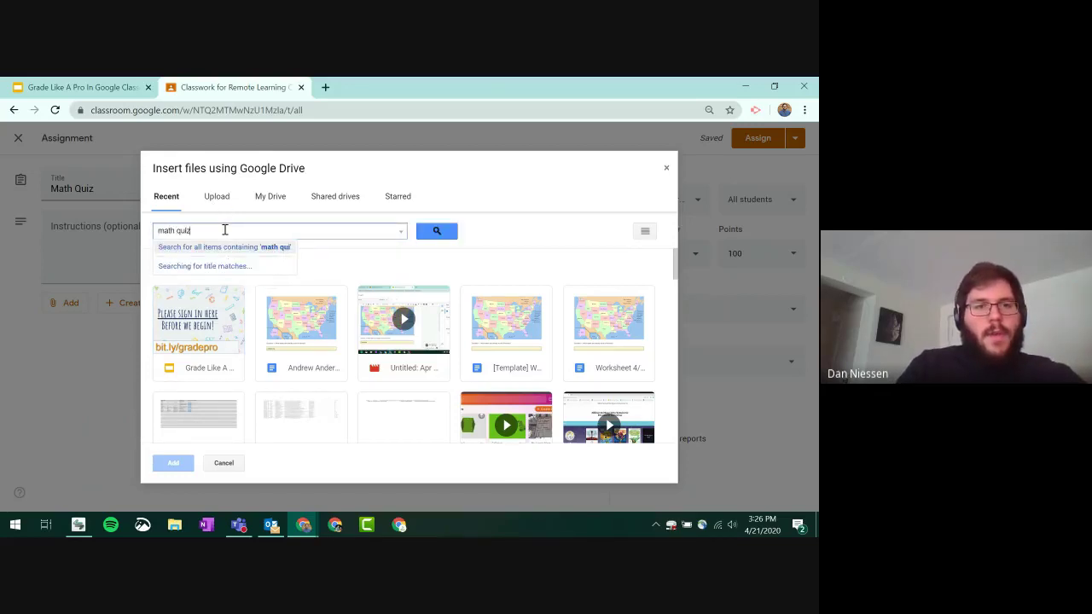
key("Return")
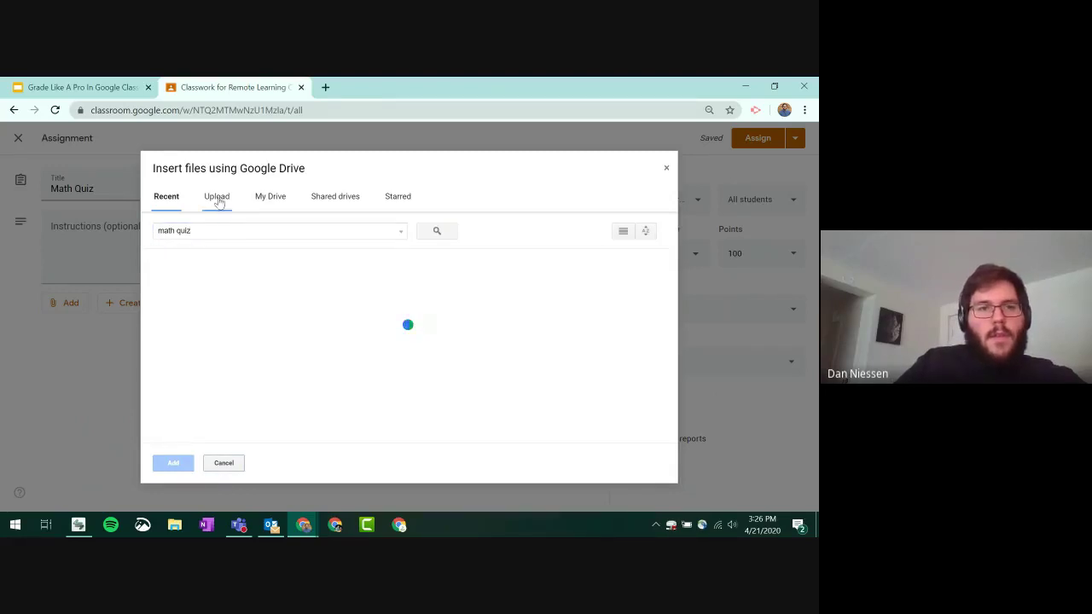
left_click(265, 198)
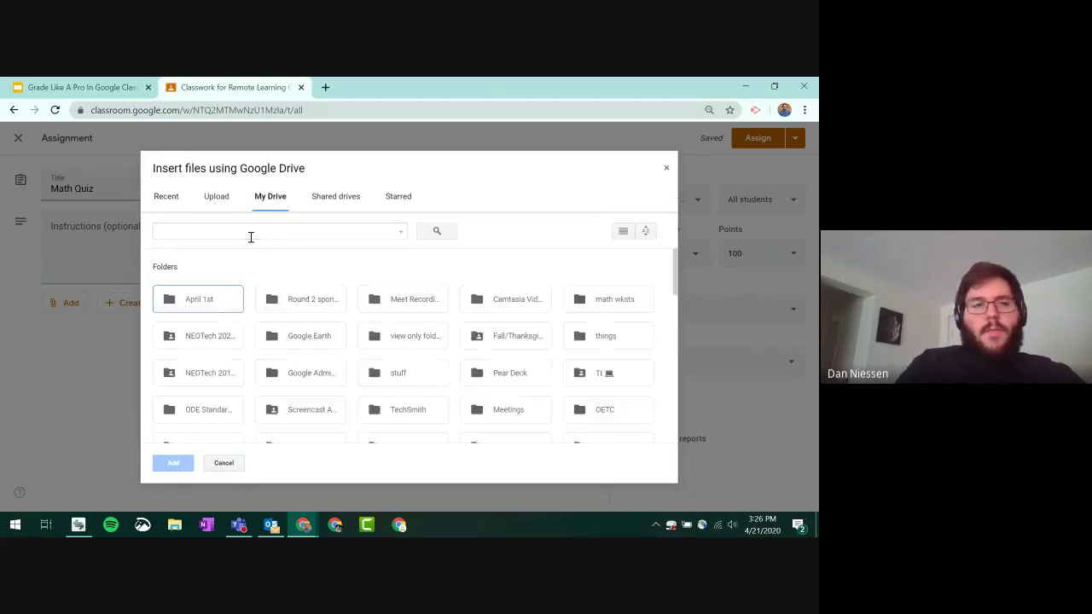
left_click(251, 236)
type("m")
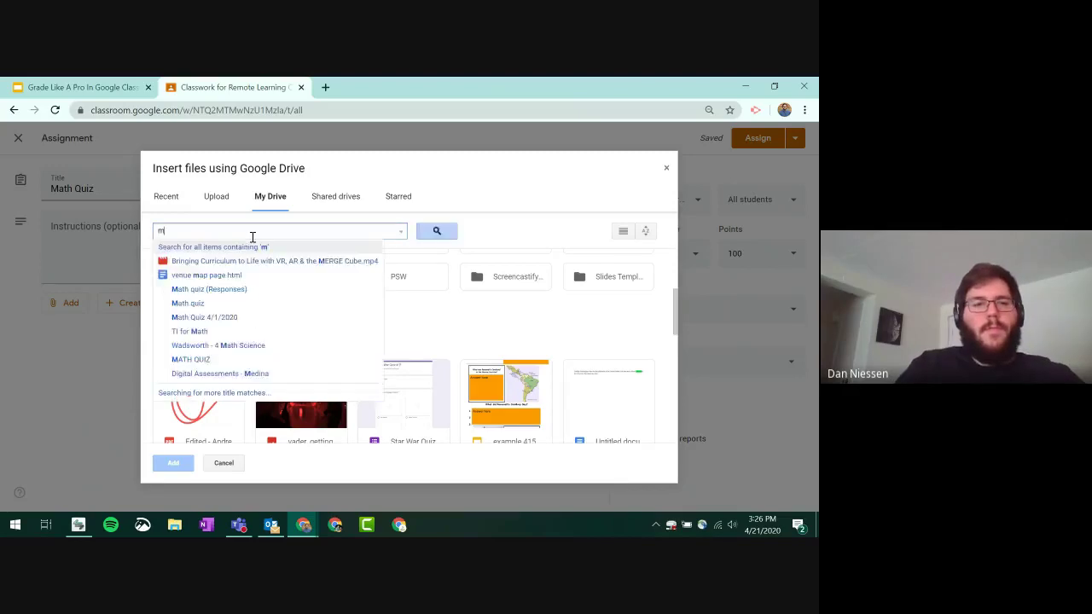
type("ath quiz")
key("Return")
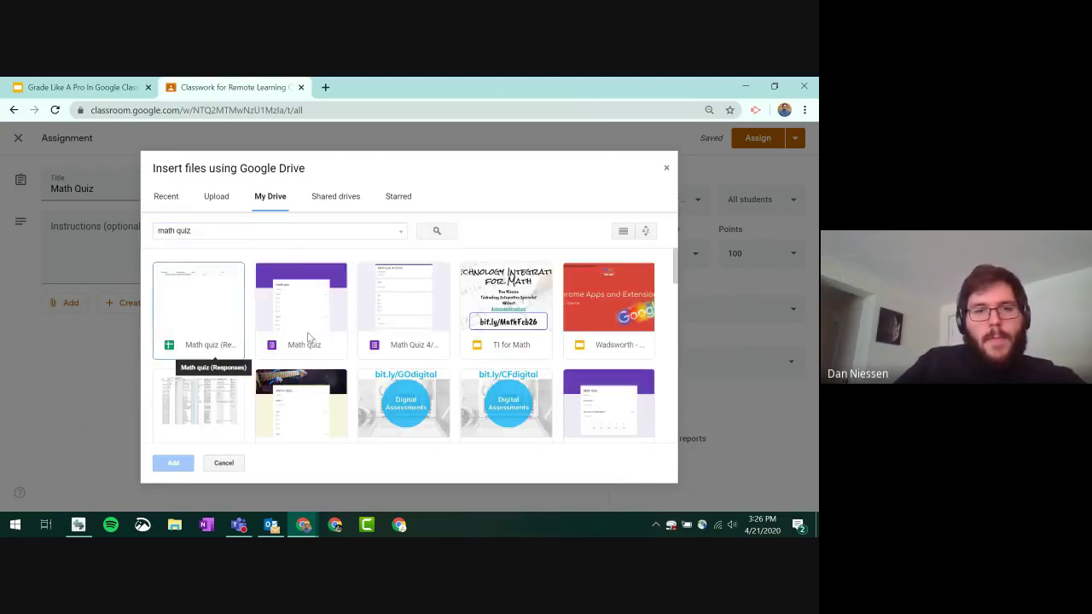
left_click(371, 327)
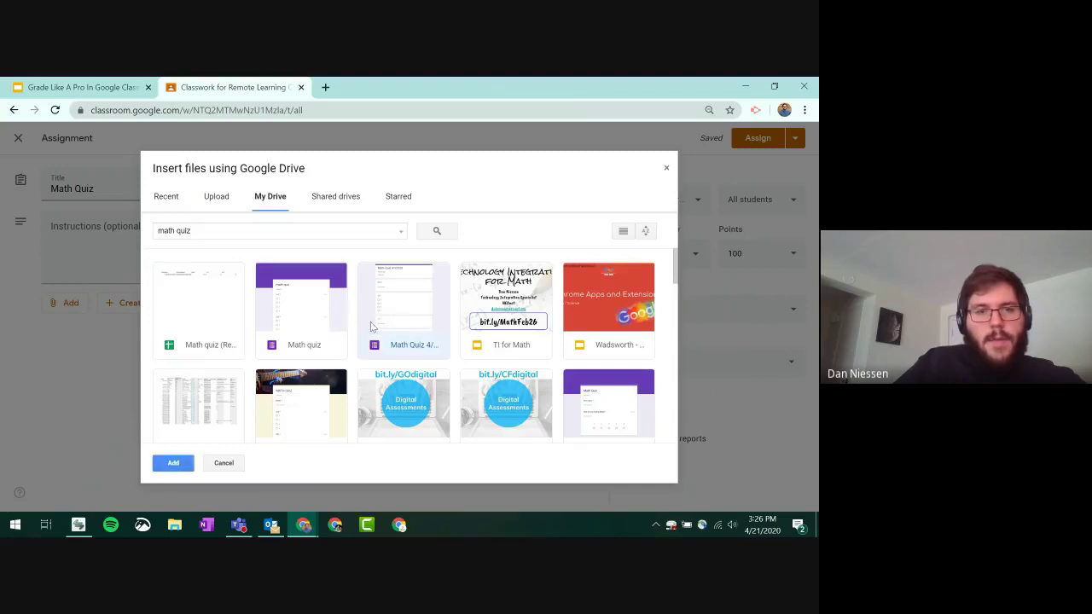
left_click(173, 463)
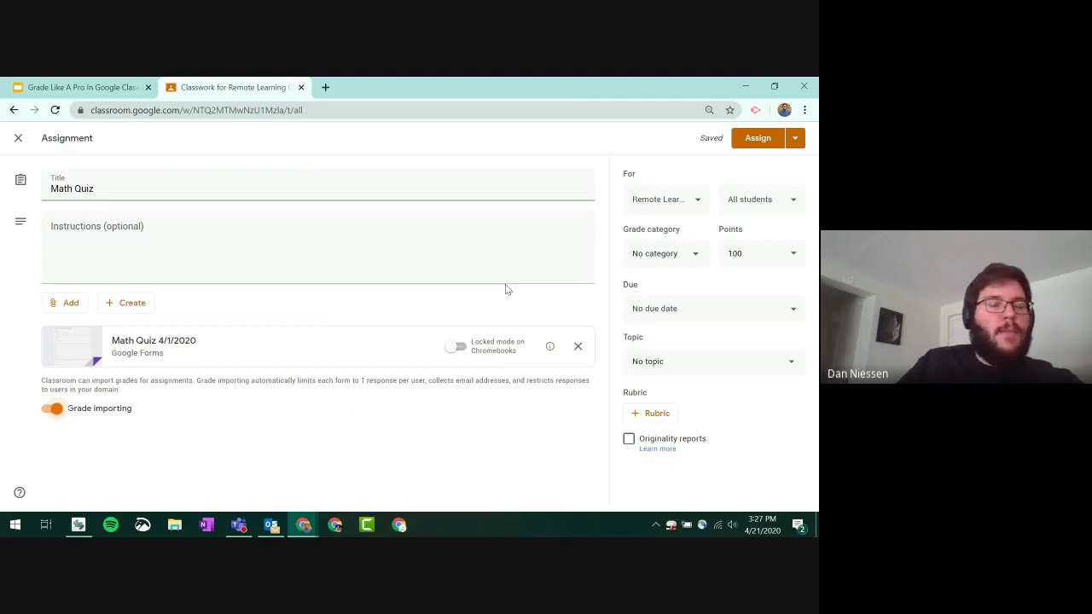
- Assign Math Quiz to the class and open a new browser window under the student's profile
left_click(747, 138)
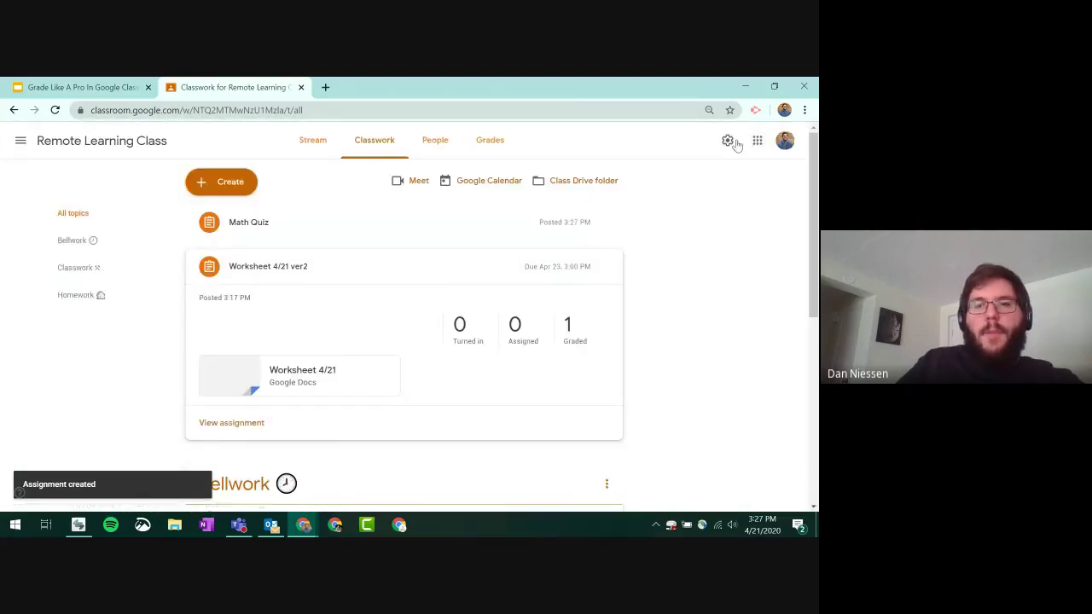
left_click(784, 110)
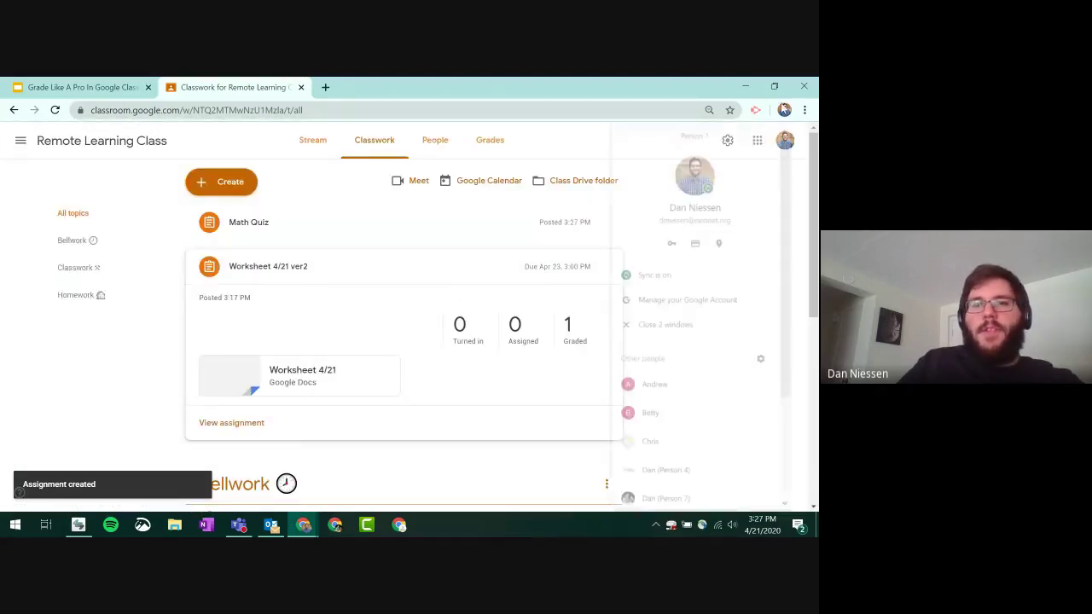
left_click(661, 392)
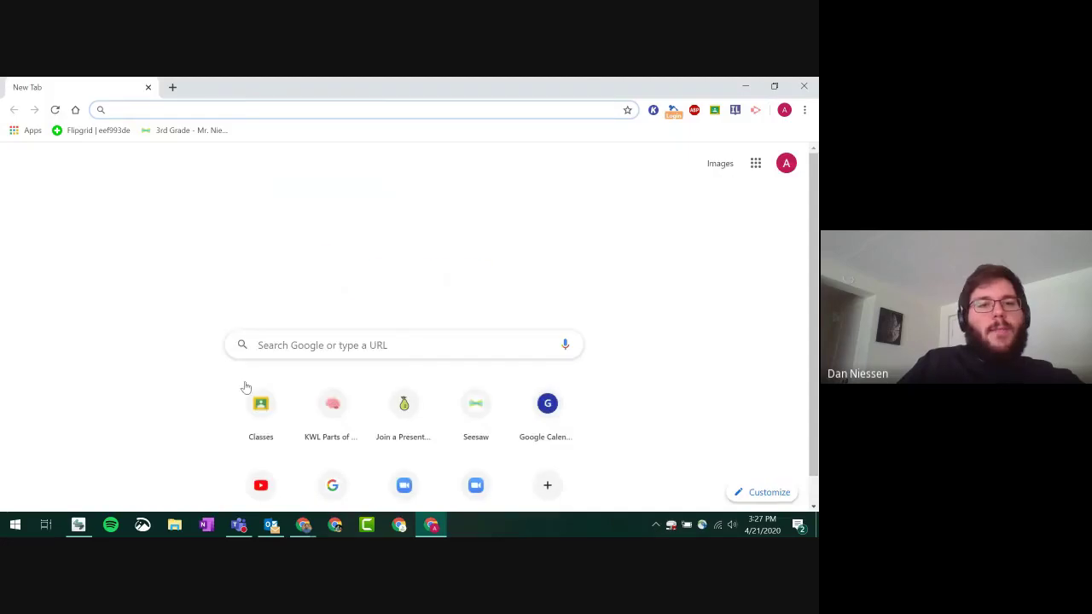
- As the student, open Remote Learning Class's Classwork and expand the Math Quiz assignment
left_click(262, 408)
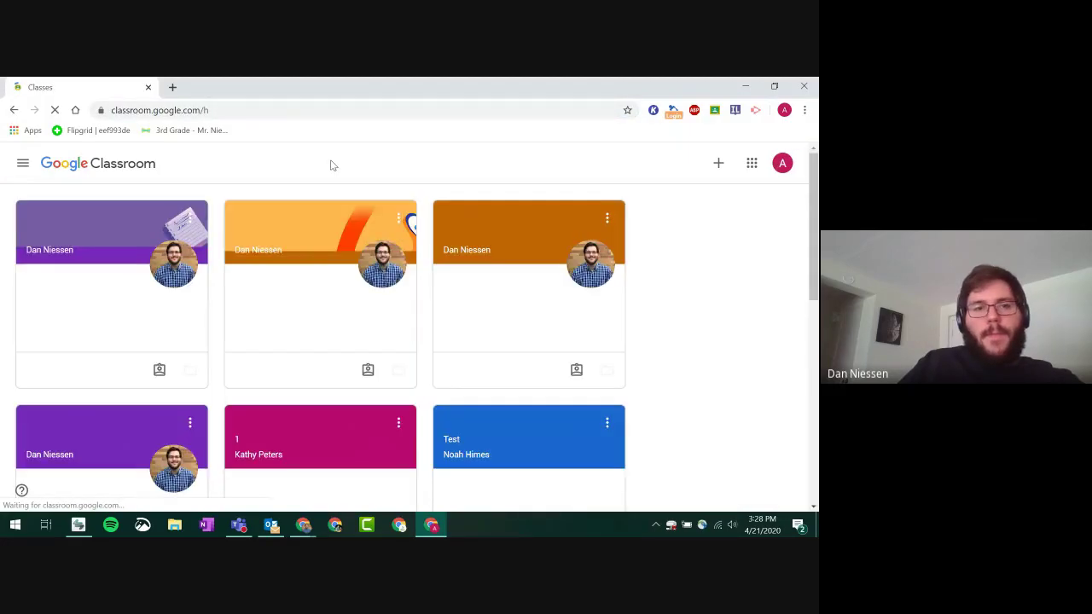
left_click(300, 229)
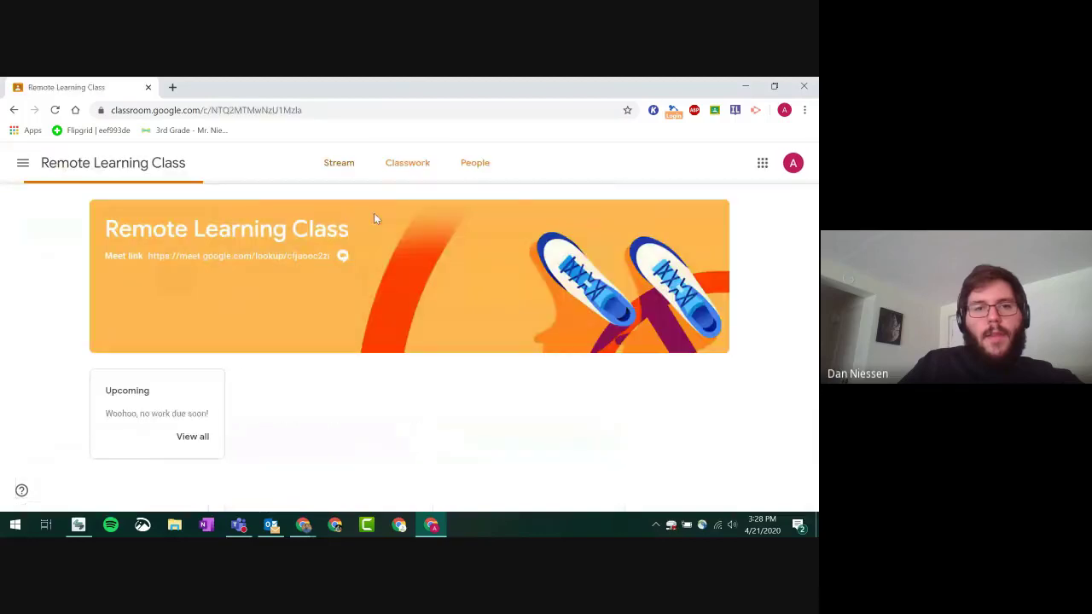
left_click(412, 163)
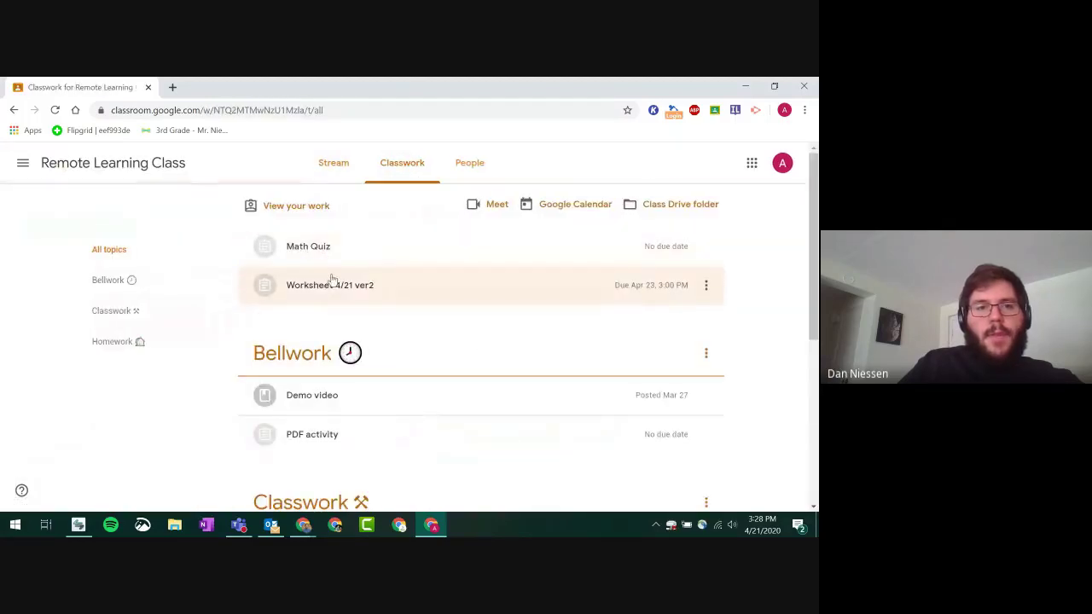
left_click(317, 248)
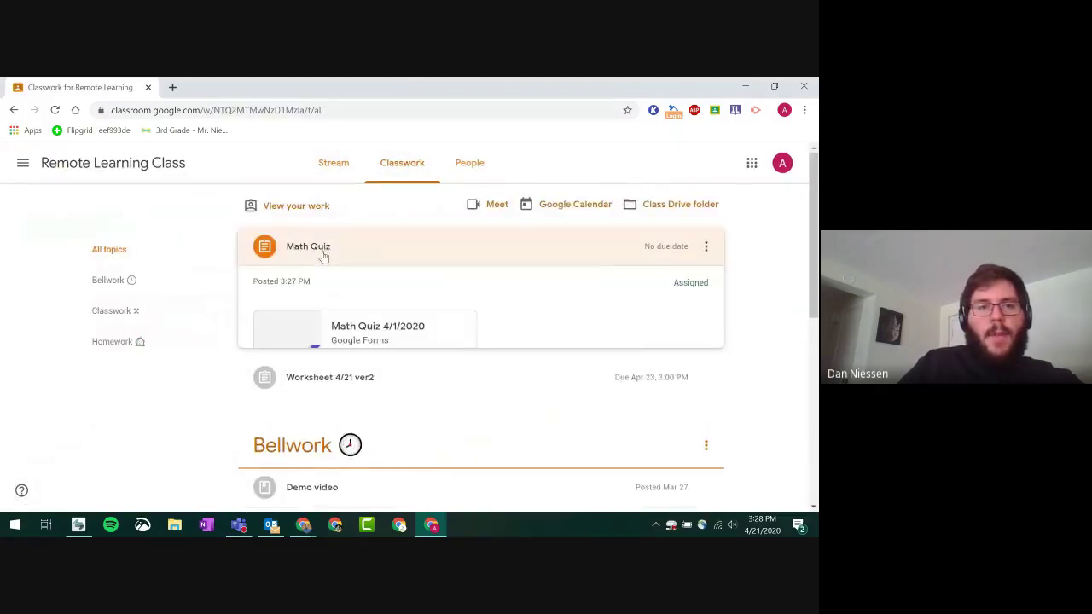
- Open the quiz form and answer the first two questions with Option 1
left_click(376, 339)
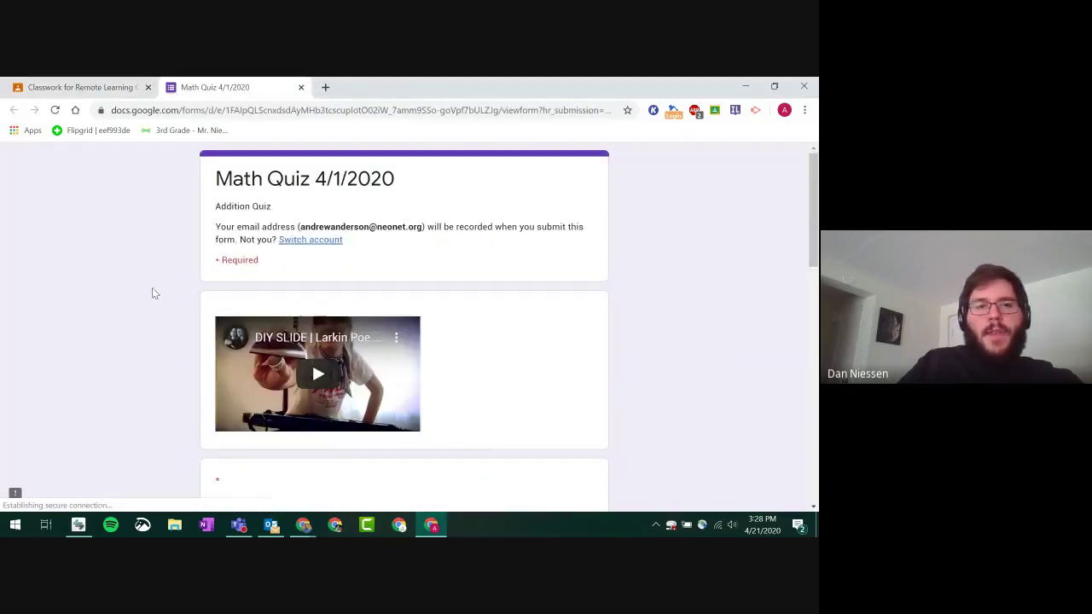
scroll(152, 287, "down", 3)
scroll(194, 226, "down", 3)
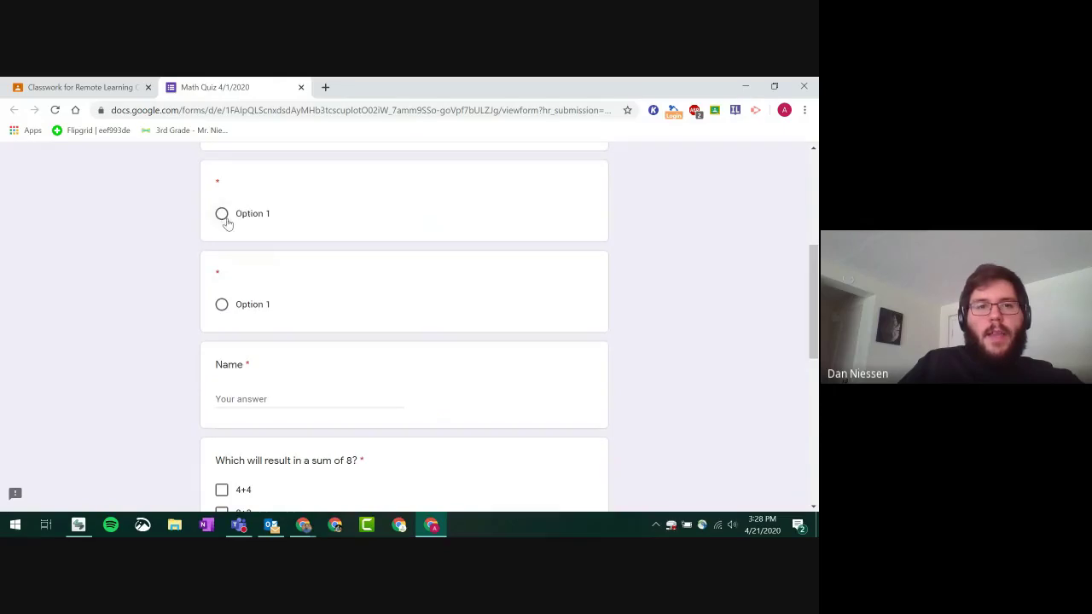
left_click(223, 215)
left_click(222, 304)
- Mark 4+4 and 7+1 as the sums of 8, leaving 8+2 unchecked
scroll(221, 358, "down", 1)
scroll(221, 363, "down", 2)
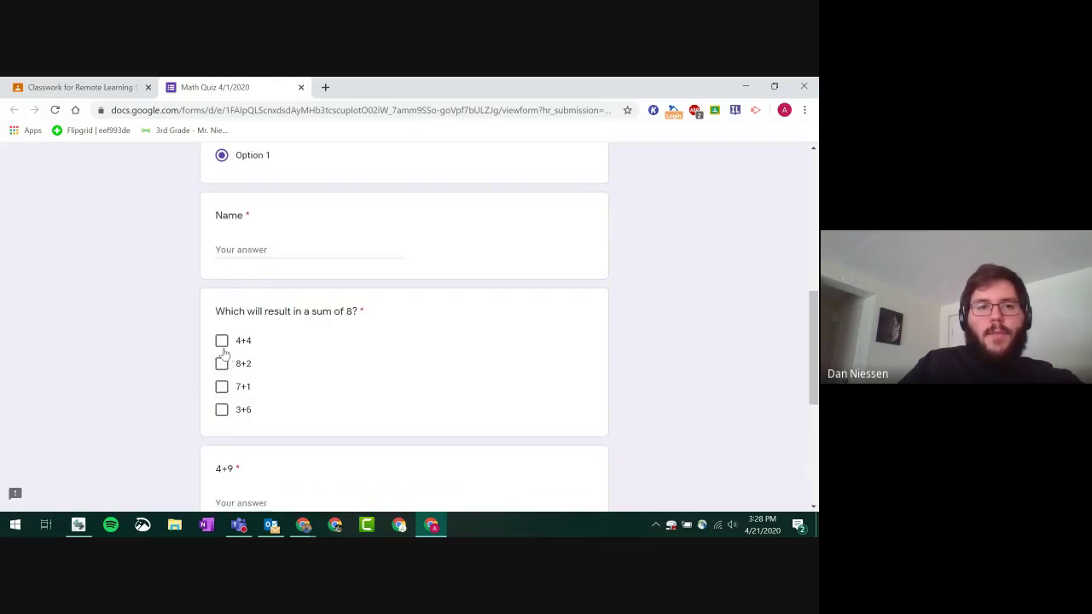
left_click(221, 363)
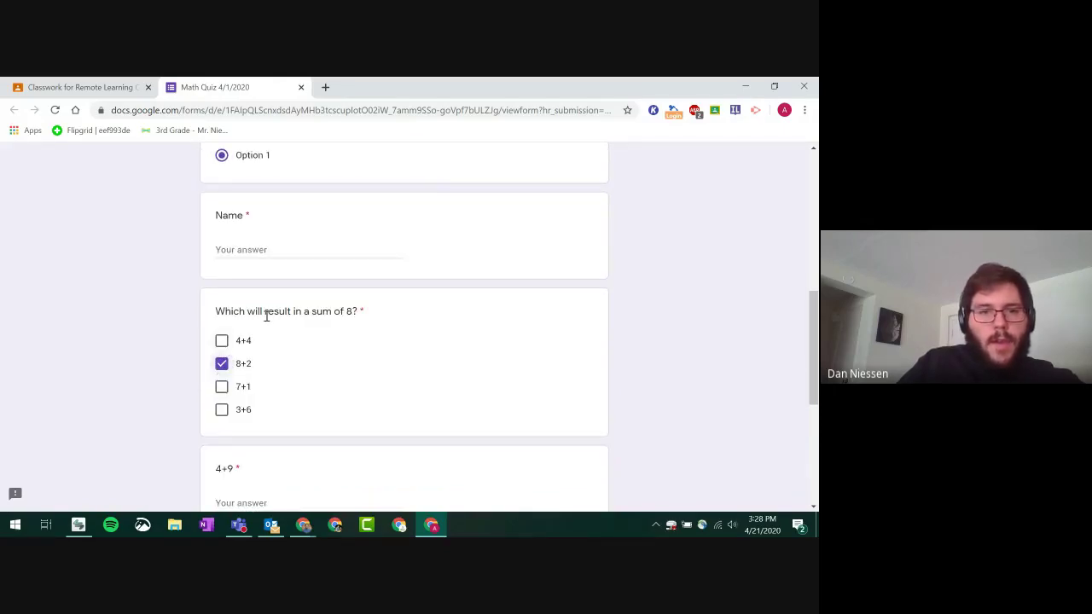
left_click(221, 341)
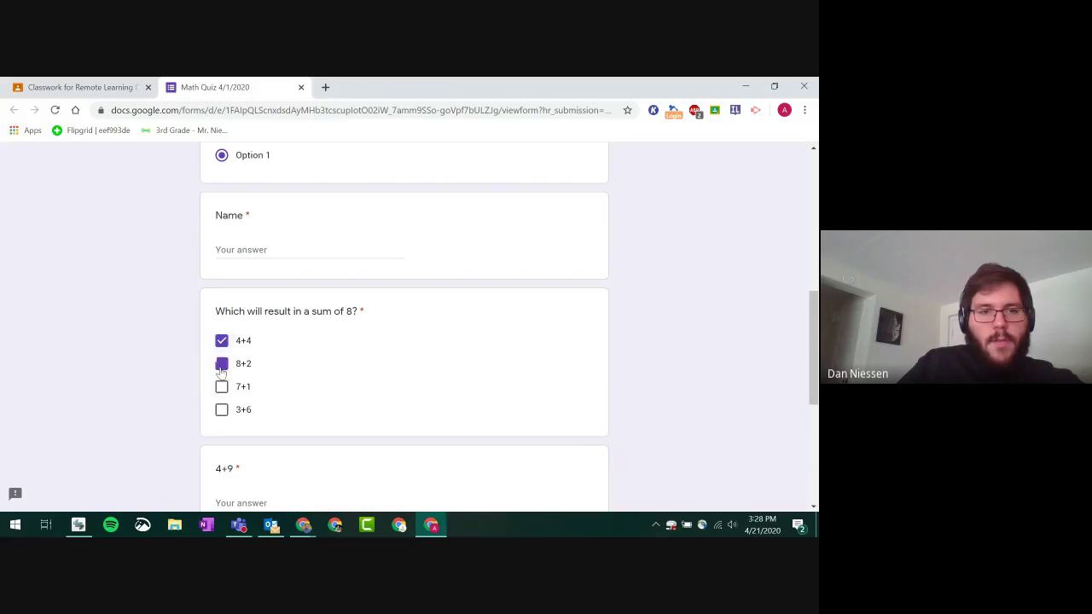
left_click(221, 364)
left_click(222, 387)
scroll(197, 388, "down", 3)
scroll(245, 275, "up", 1)
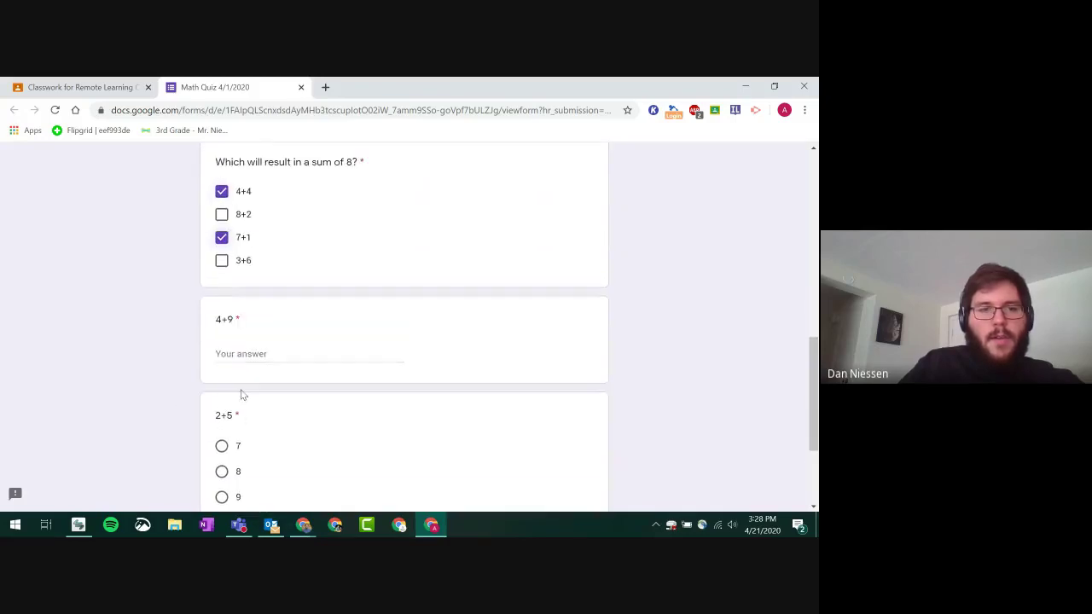
- Answer 13 for 4+9 and 7 for 2+5, fill in the required Name, and submit the quiz
left_click(242, 355)
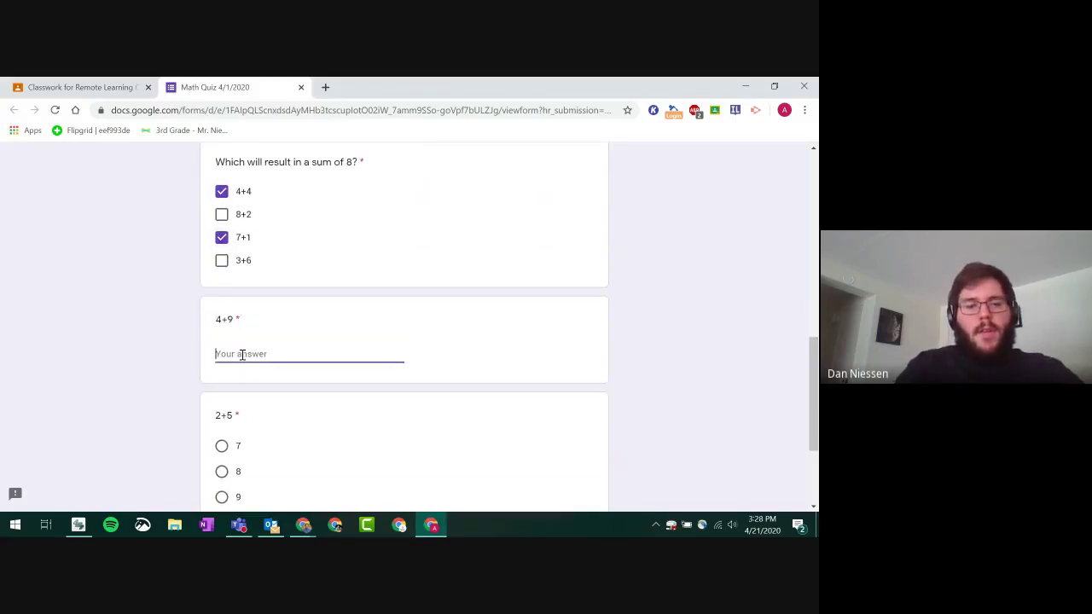
type("13")
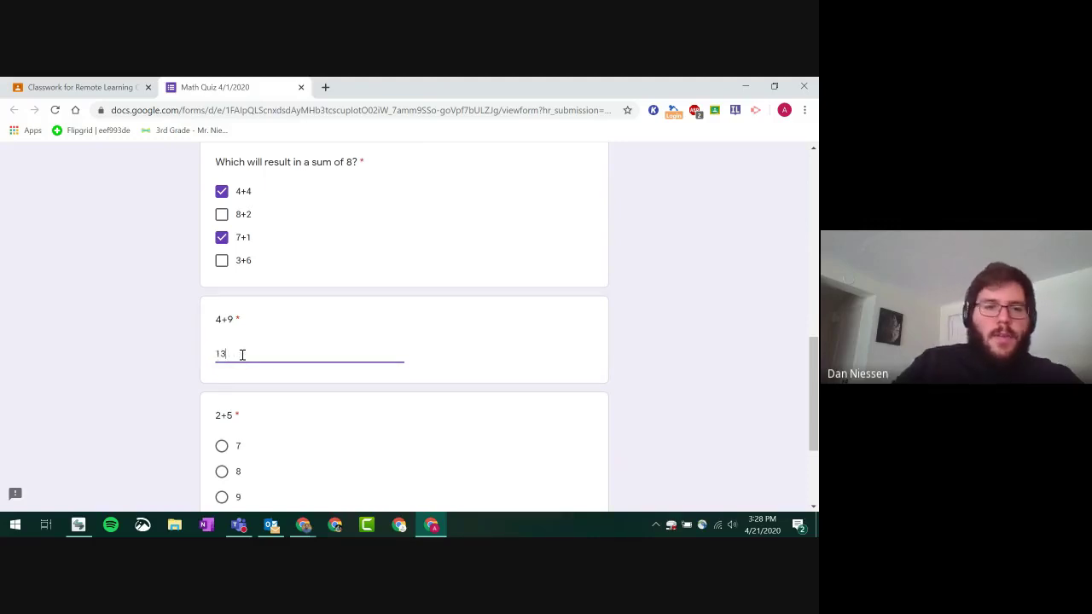
scroll(243, 352, "down", 3)
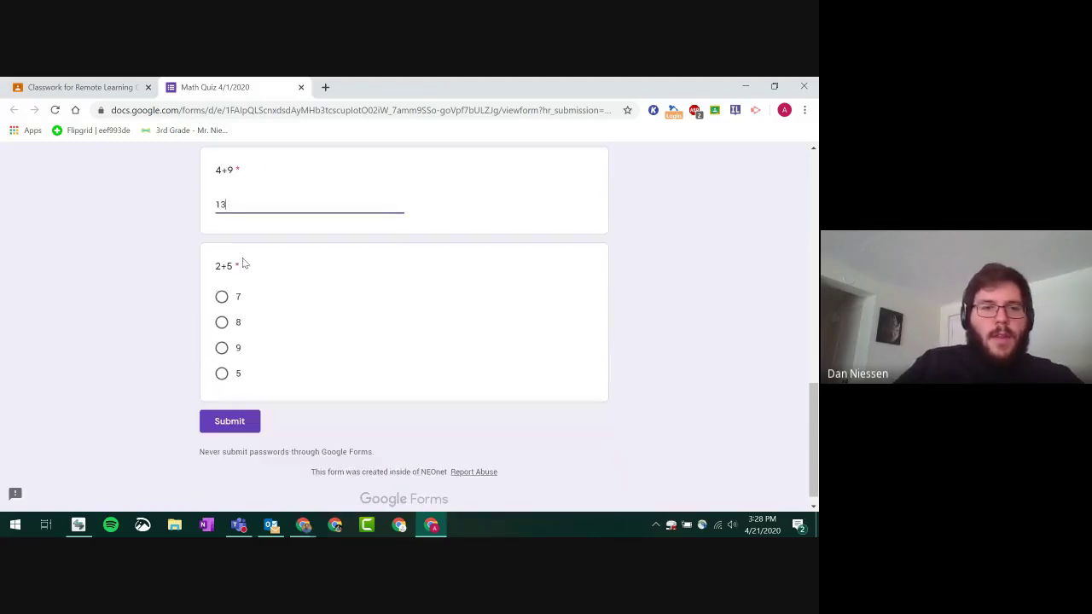
left_click(222, 297)
left_click(227, 431)
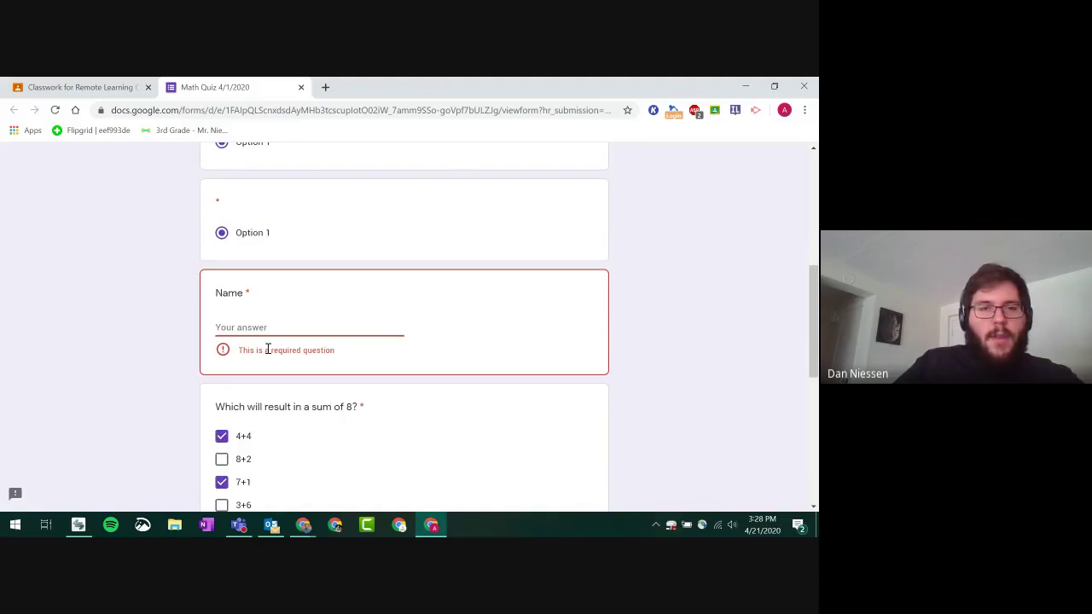
left_click(268, 327)
type("Dan")
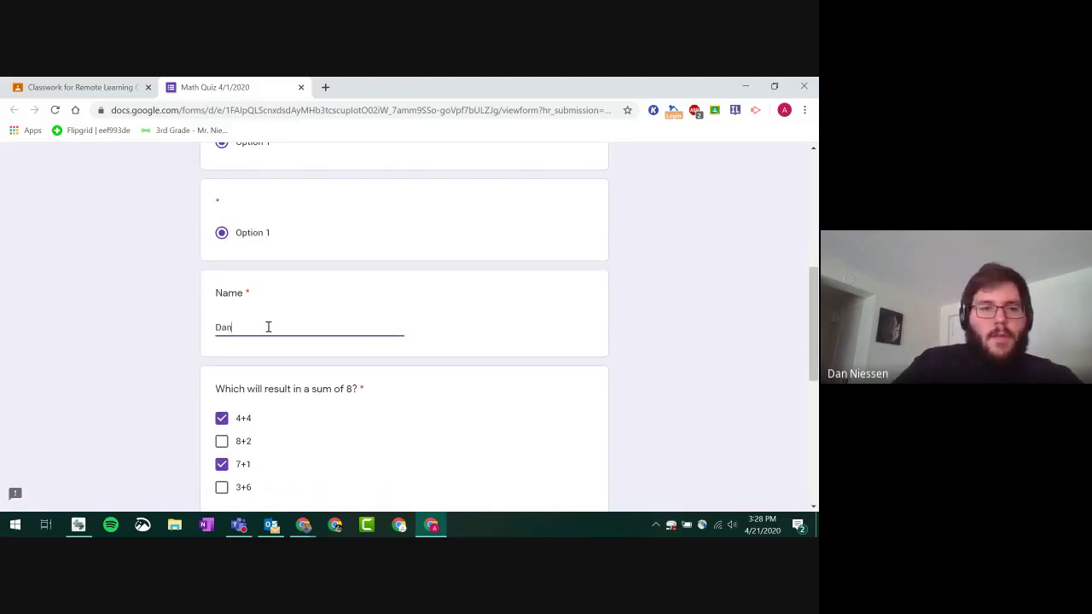
scroll(257, 322, "down", 5)
left_click(229, 407)
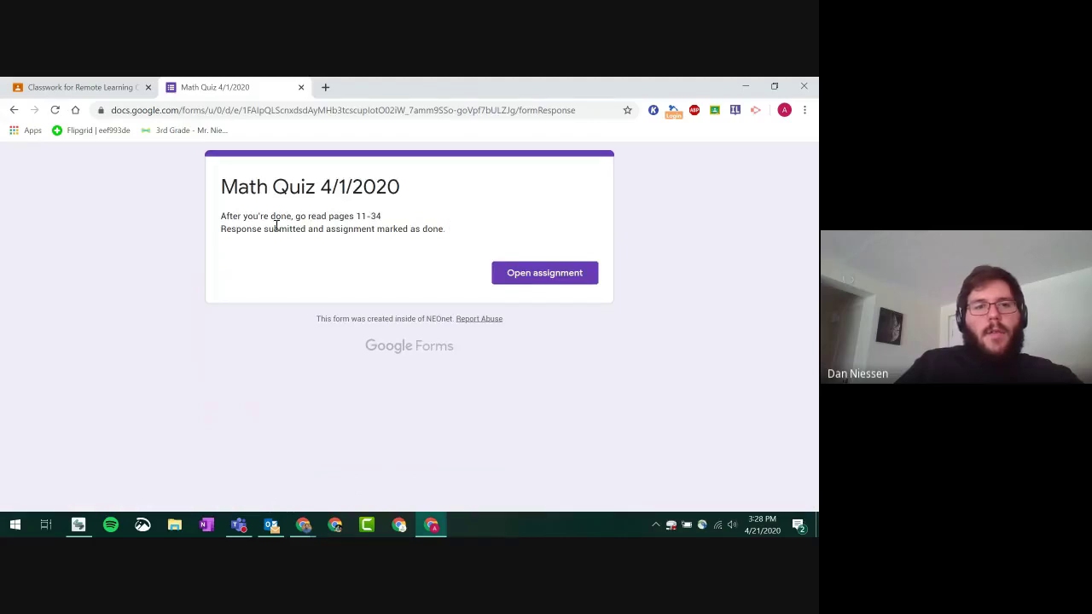
- Close the submitted quiz tab and return to the teacher's Classroom window
left_click(301, 87)
mouse_move(303, 524)
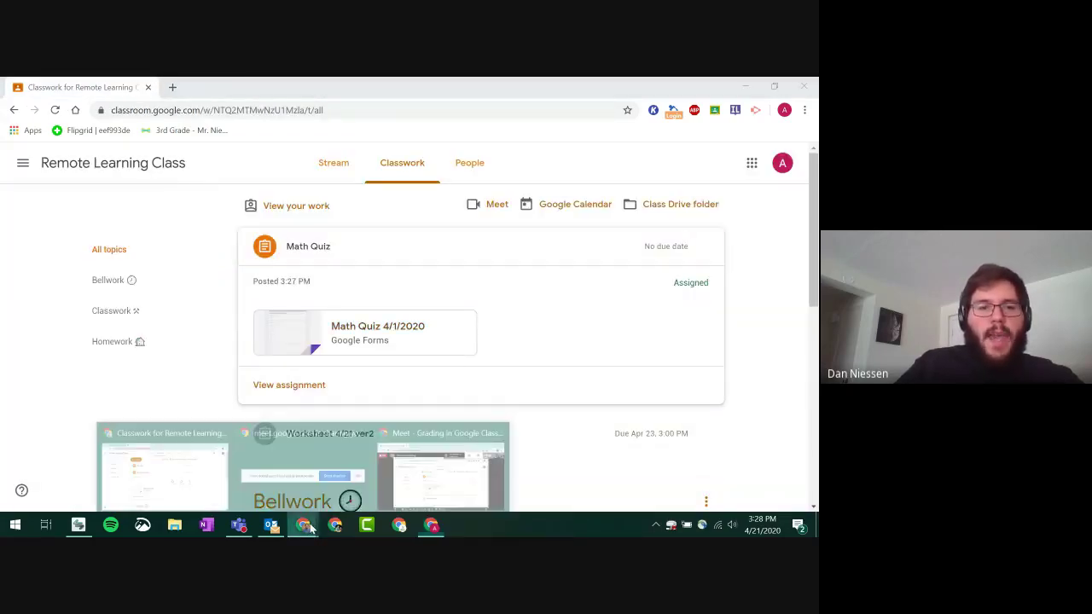
left_click(165, 465)
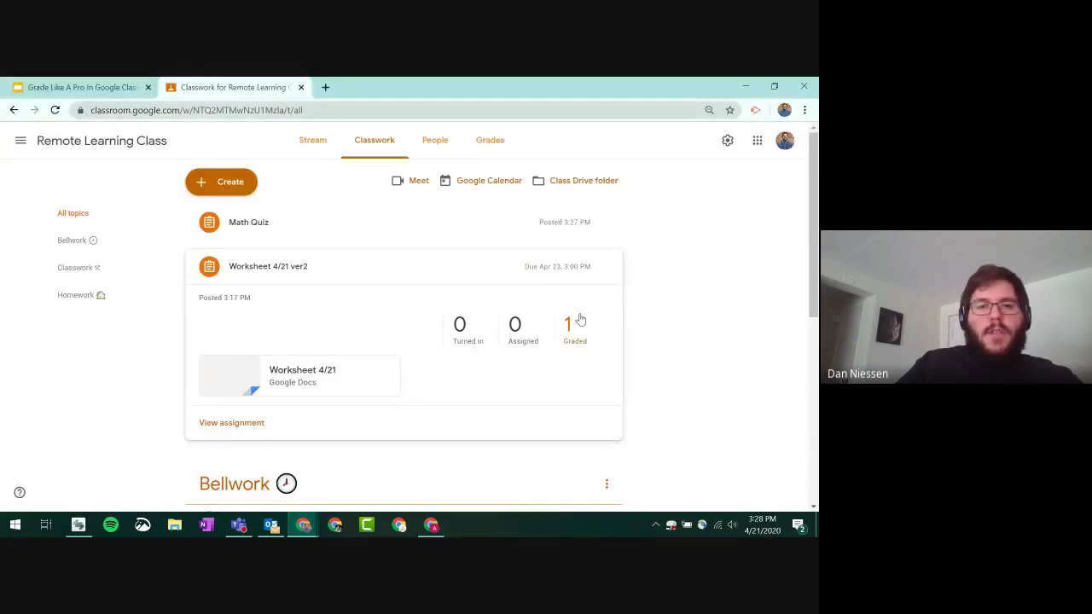
left_click(575, 341)
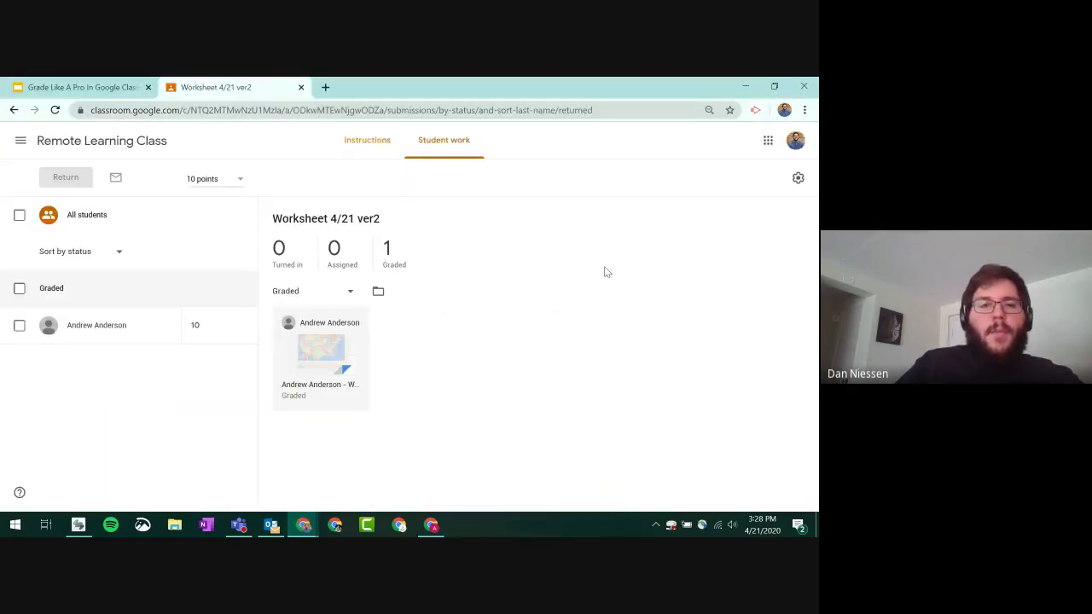
- From the class's Classwork list, open the Math Quiz turned-in student work
left_click(128, 142)
left_click(382, 152)
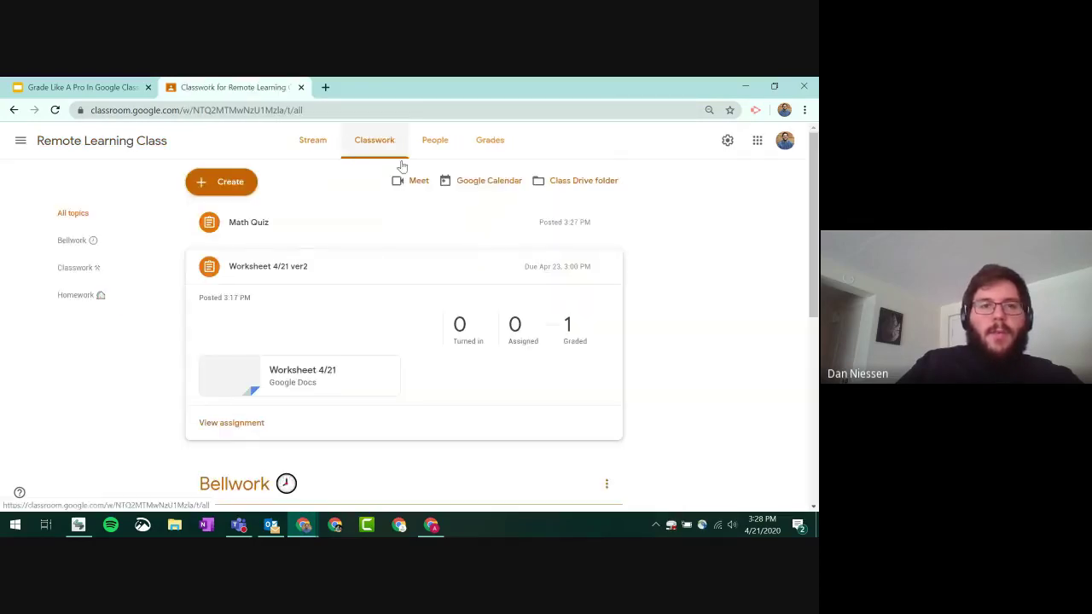
left_click(282, 226)
left_click(529, 299)
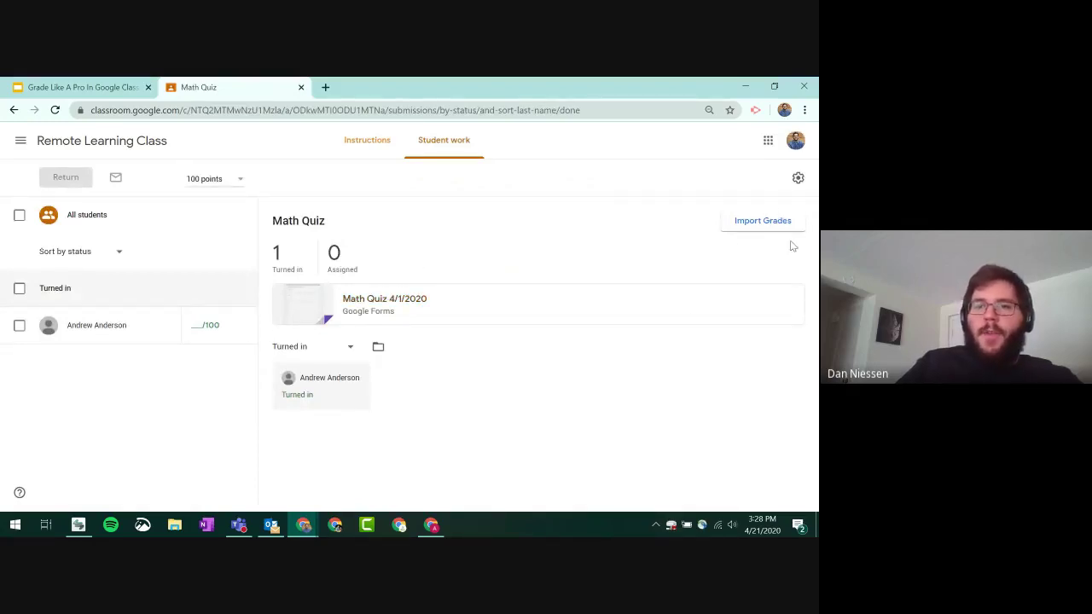
- Import the Forms quiz scores, giving the student a draft grade of 6 out of 8
left_click(767, 223)
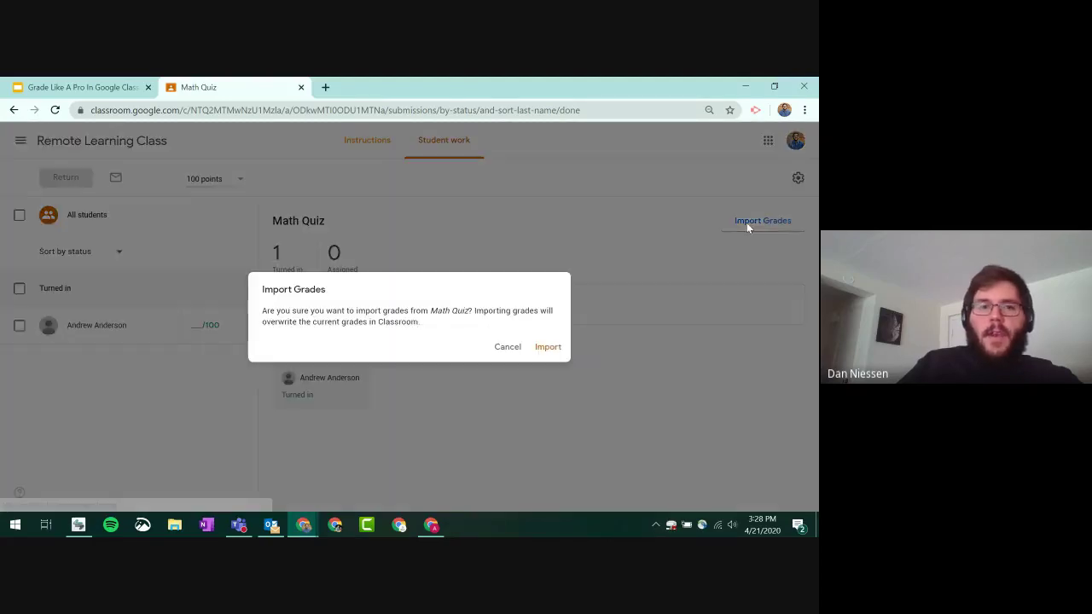
left_click(540, 350)
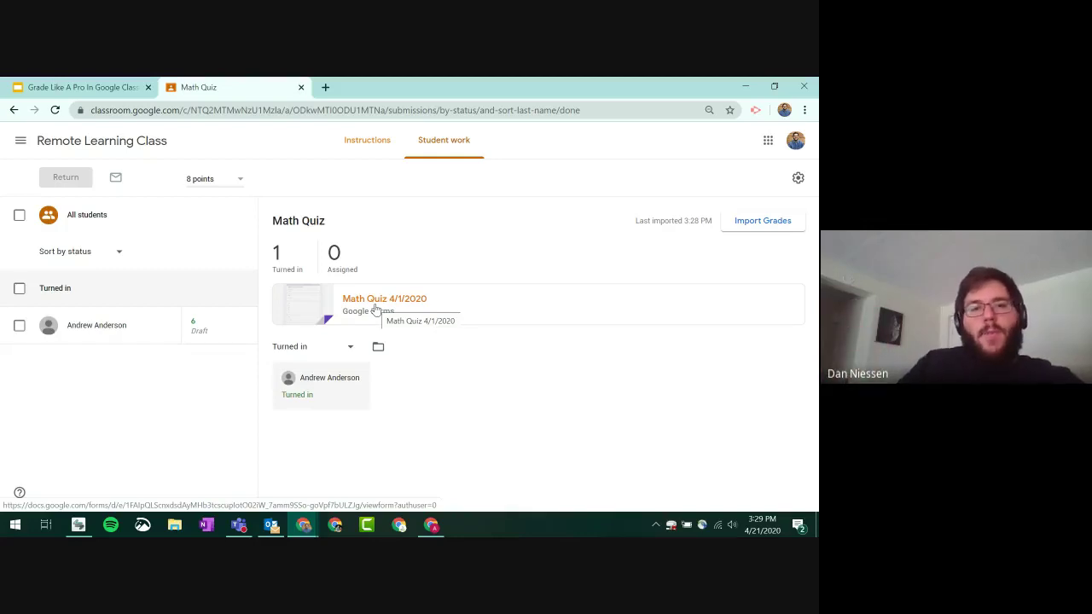
- Open the Math Quiz 4/1/2020 form's responses in the per-question view
left_click(374, 309)
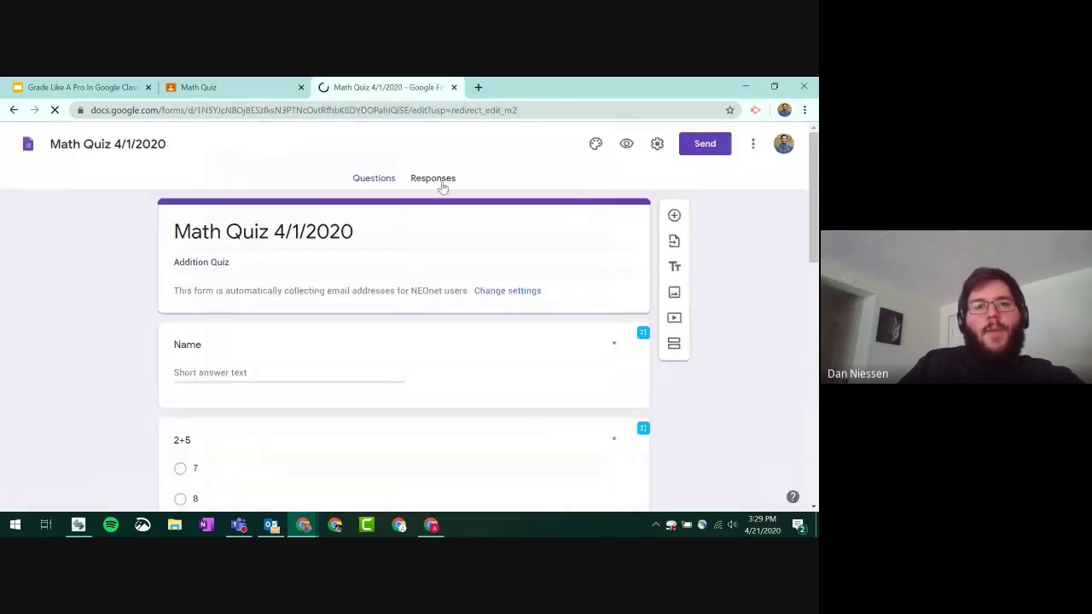
left_click(437, 181)
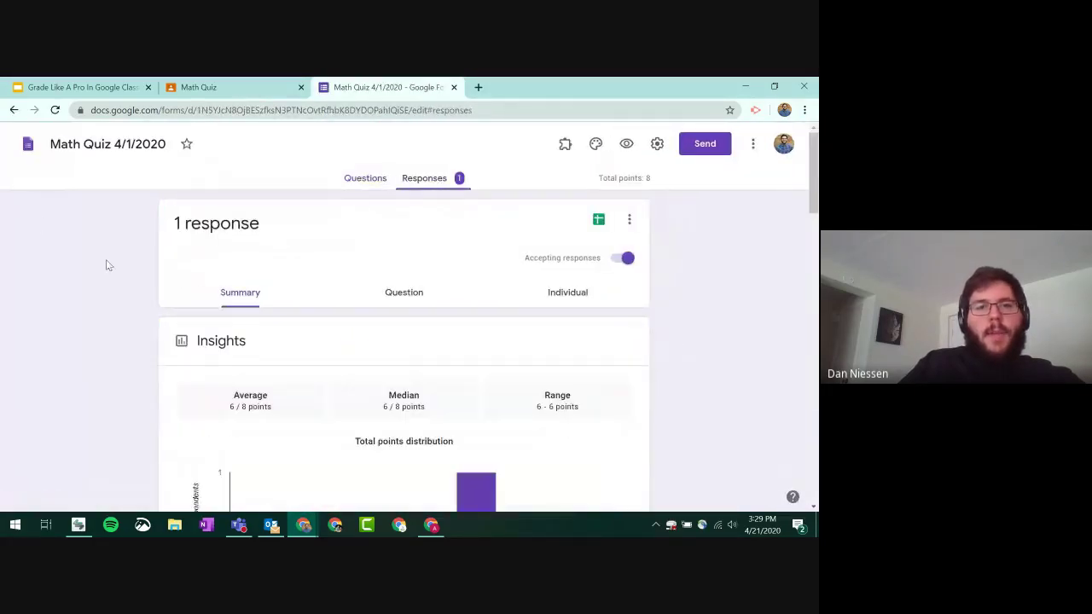
scroll(446, 231, "down", 1)
scroll(441, 241, "up", 1)
left_click(403, 292)
- Step through the quiz questions (2+5, 4+9, sum of 8, Question 5) to Question 6
scroll(158, 288, "down", 2)
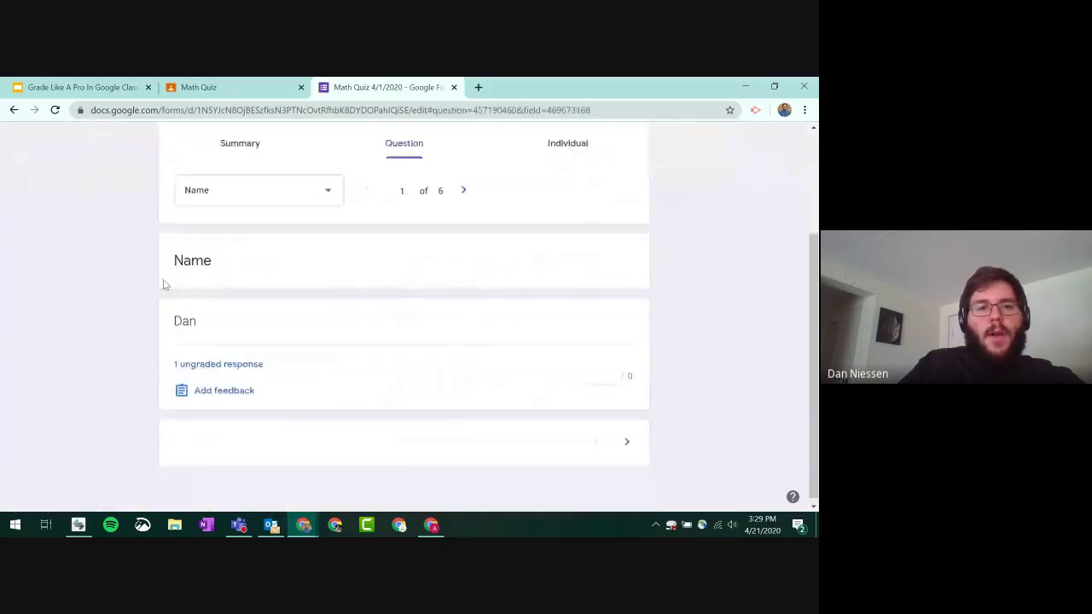
left_click(627, 438)
left_click(628, 449)
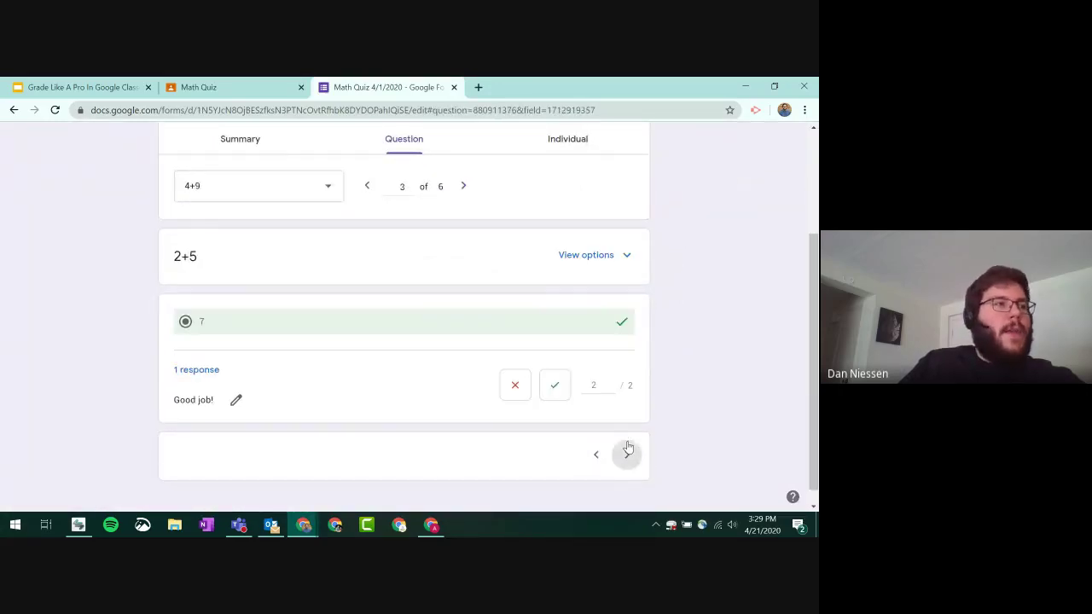
left_click(627, 442)
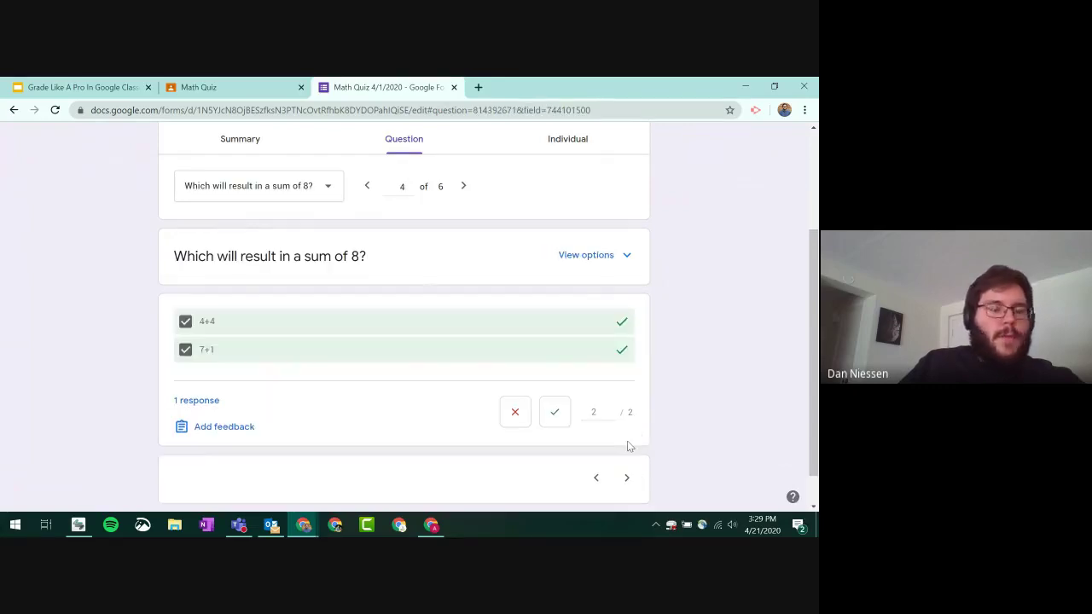
left_click(626, 478)
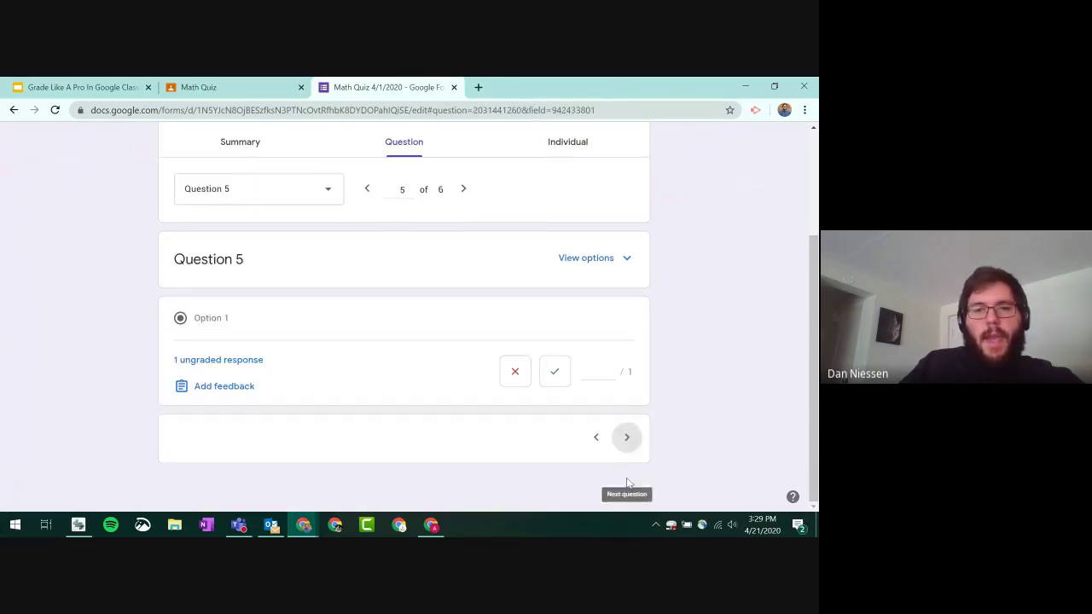
left_click(629, 444)
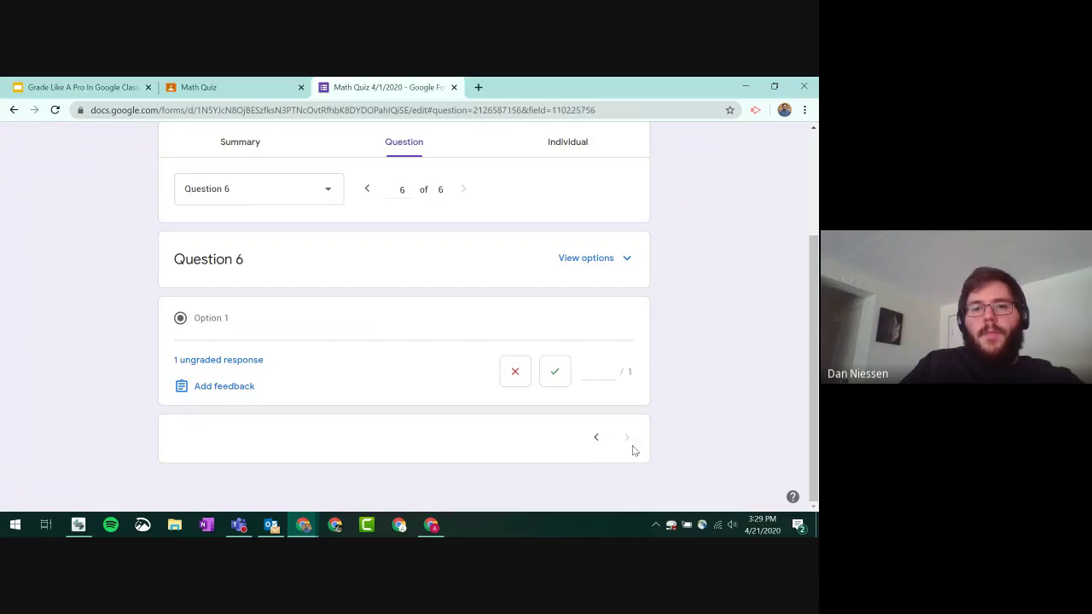
- Mark the Question 6 answer correct, save the grade, and go back to Classroom
left_click(555, 373)
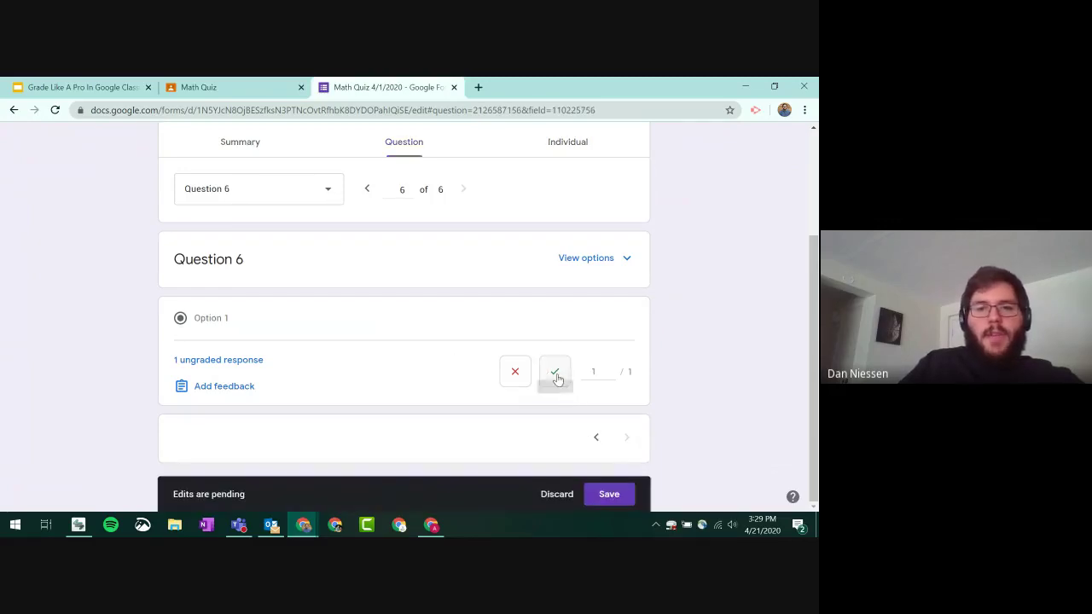
left_click(614, 494)
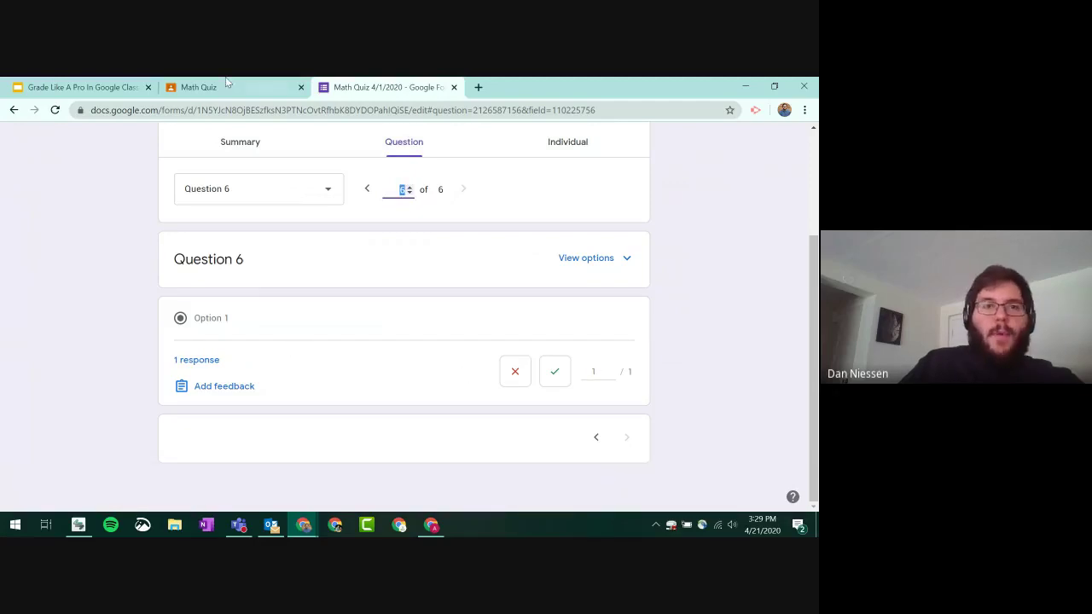
left_click(199, 86)
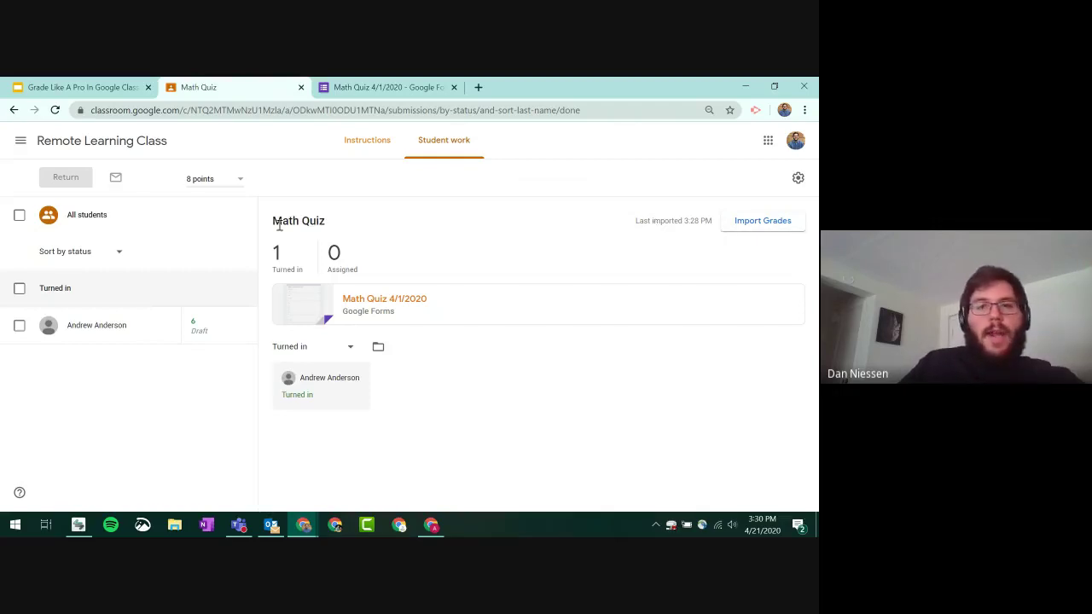
- Re-import the Forms grades so the student scores 7/8, then return Math Quiz to all students
left_click(762, 220)
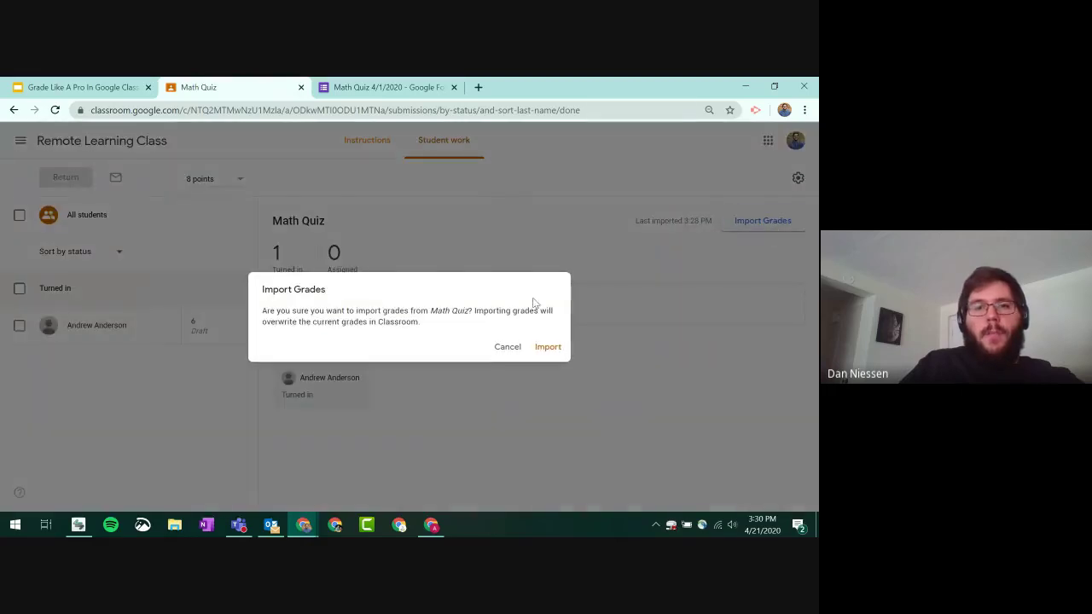
left_click(546, 346)
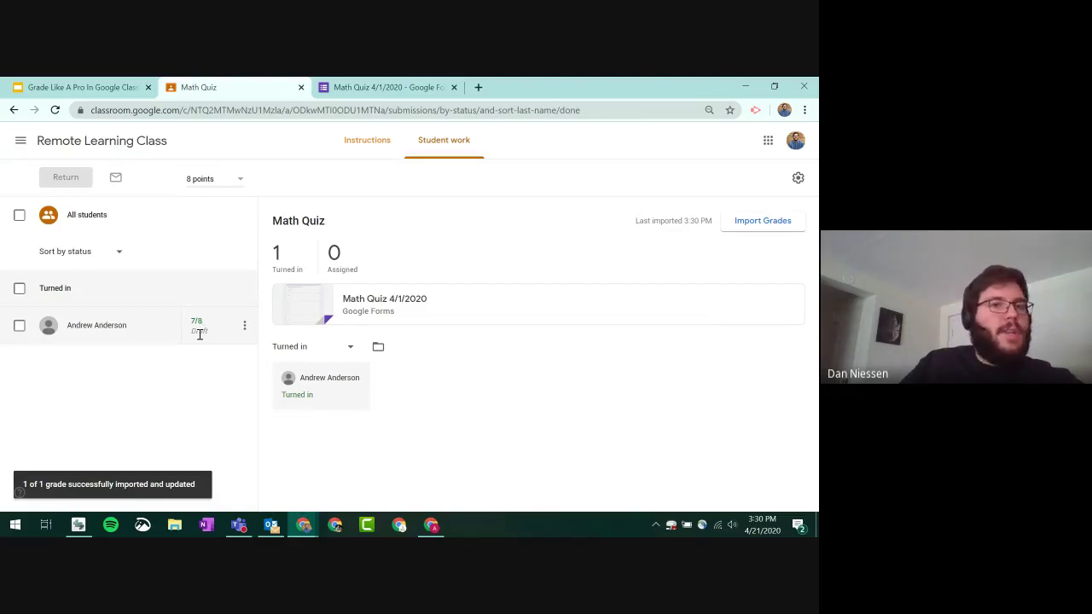
left_click(19, 215)
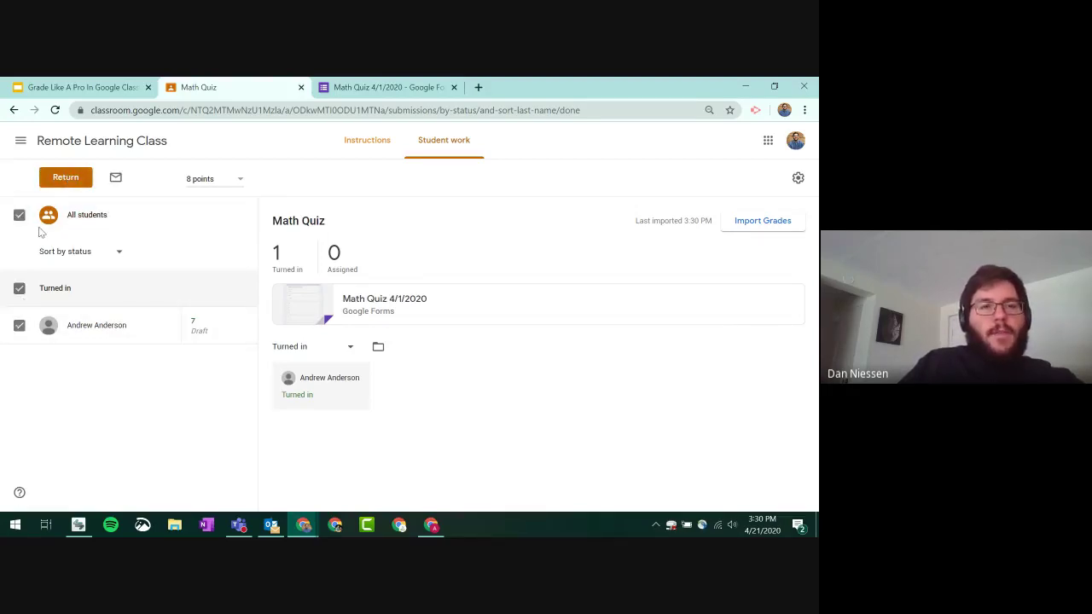
left_click(66, 177)
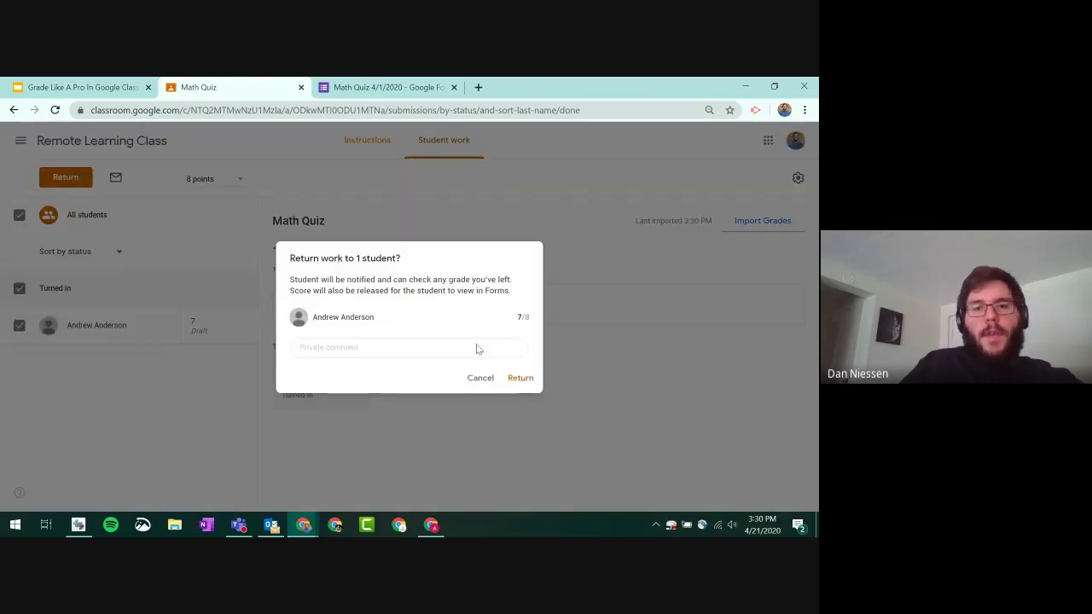
left_click(521, 378)
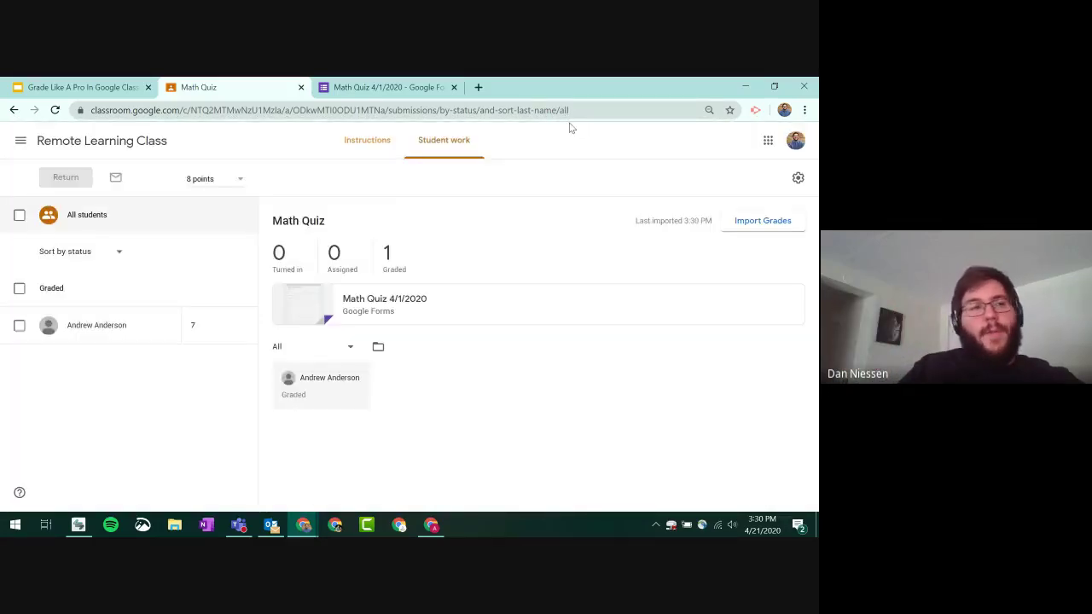
- Verify the Remote Learning Class gradebook shows 7/8 for Math Quiz, then close the gradebook and Forms tabs
left_click(114, 141)
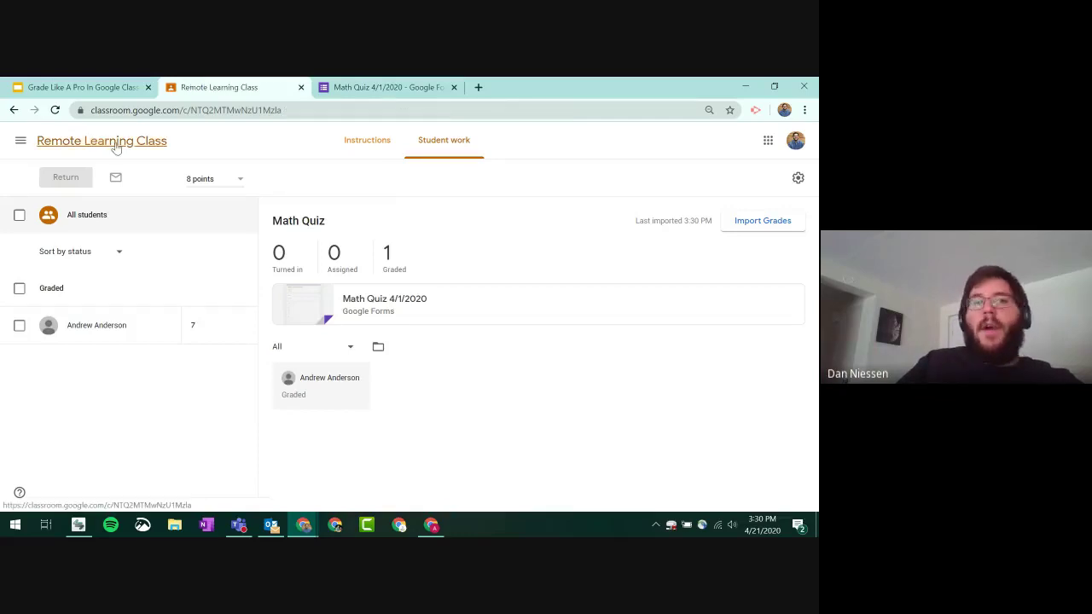
left_click(513, 158)
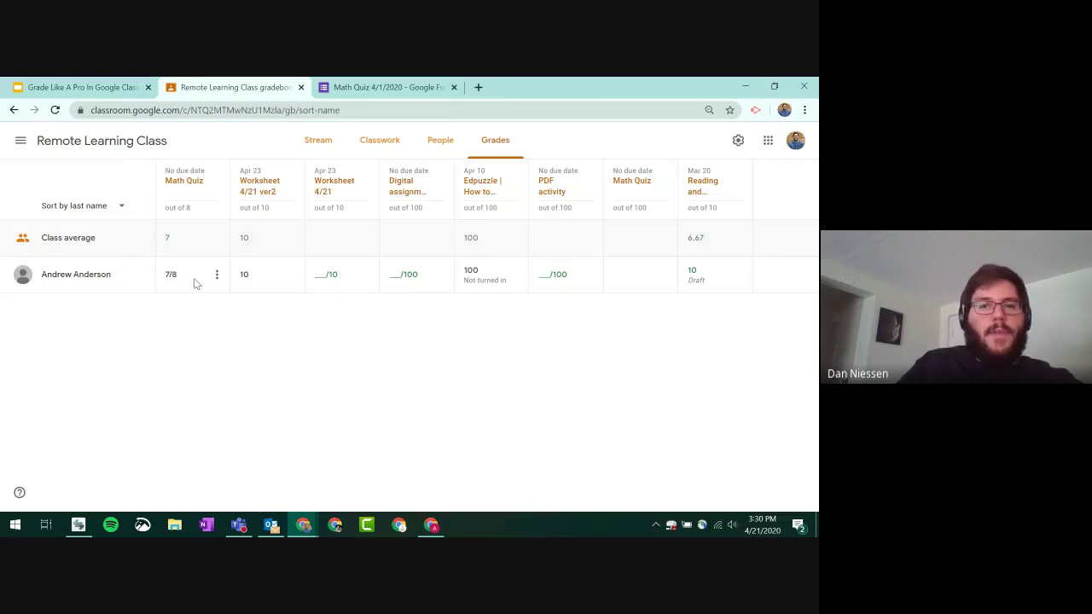
left_click(301, 87)
left_click(300, 87)
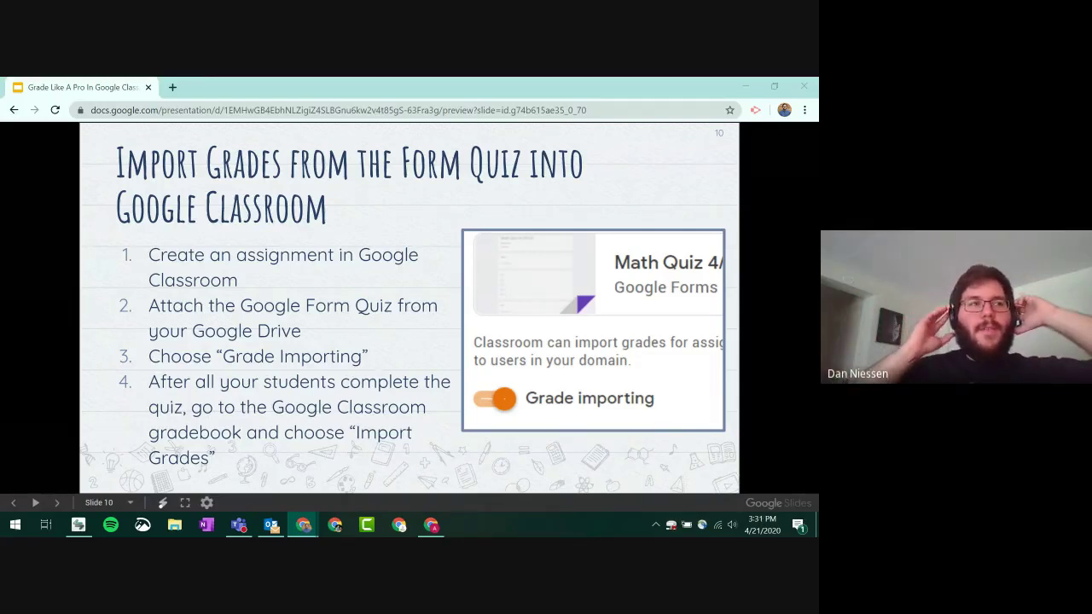
- Advance the deck from slide 10 to slide 13 on Google Classroom rubrics
key("XF86AudioLowerVolume")
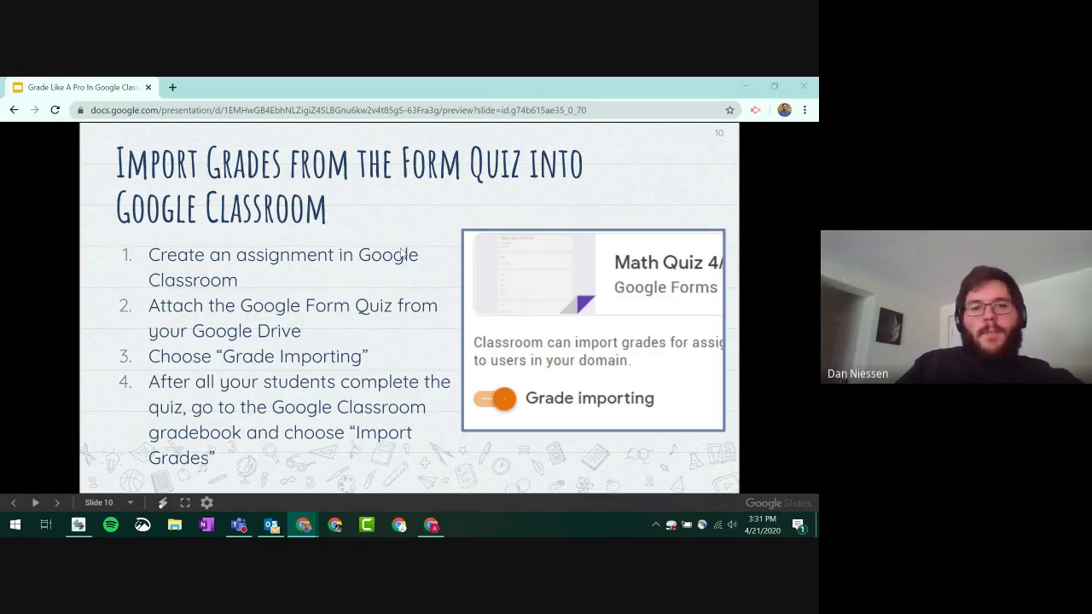
left_click(434, 249)
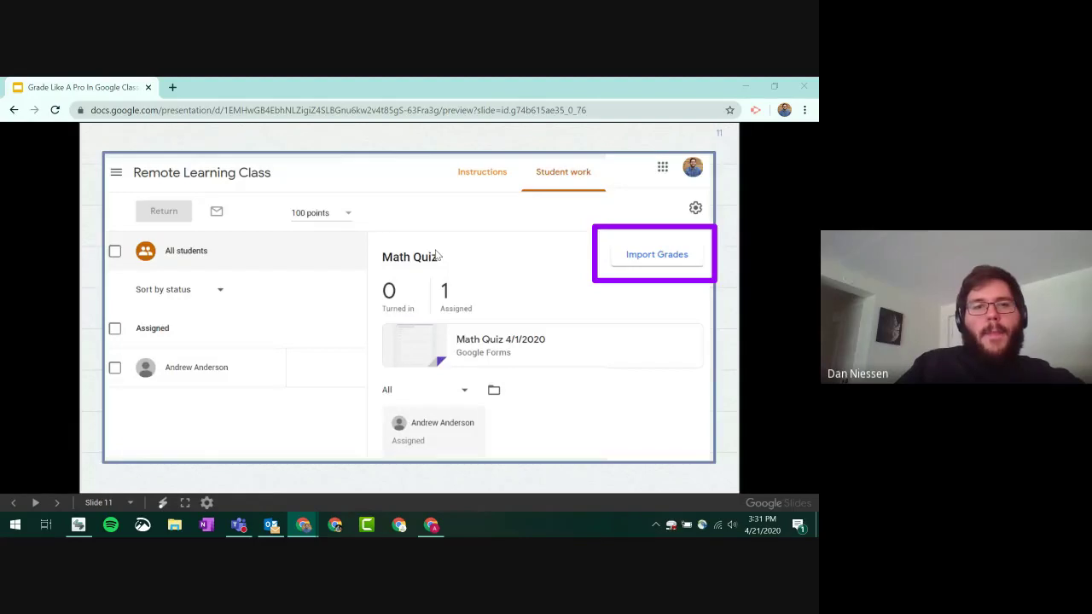
left_click(435, 253)
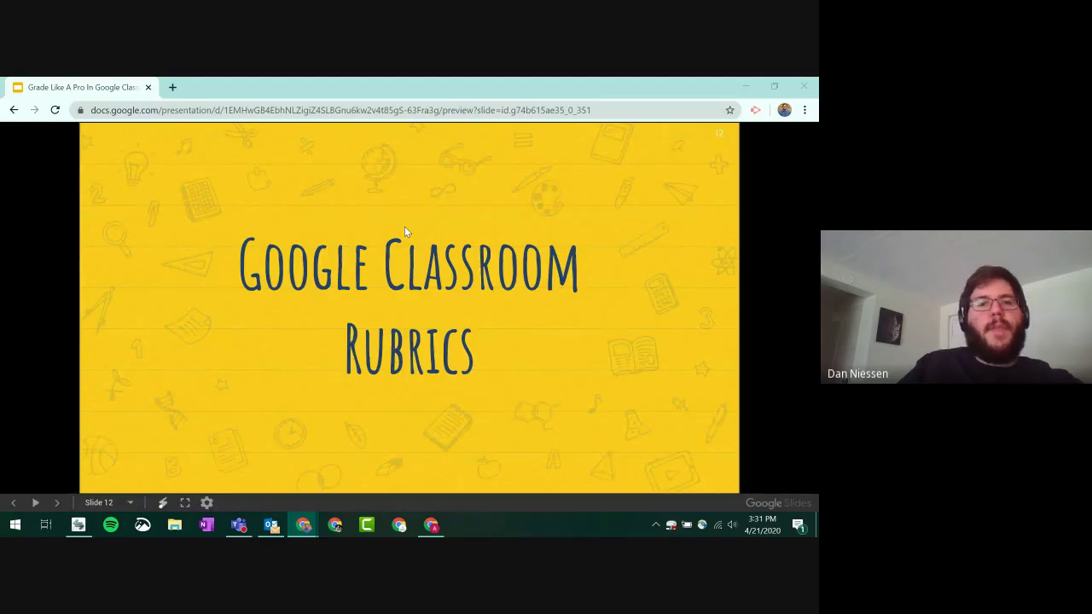
left_click(405, 231)
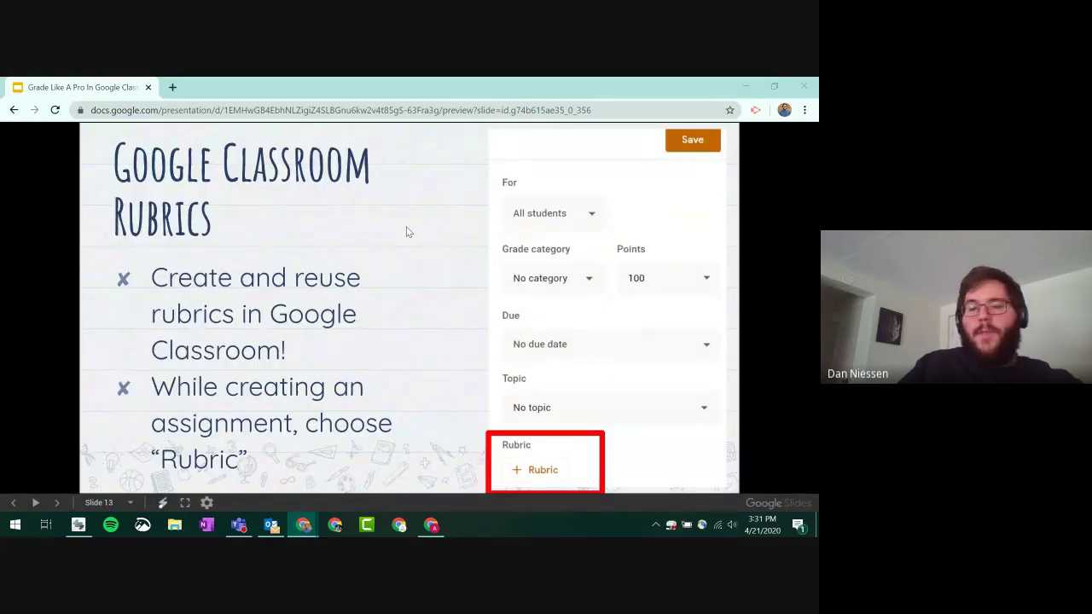
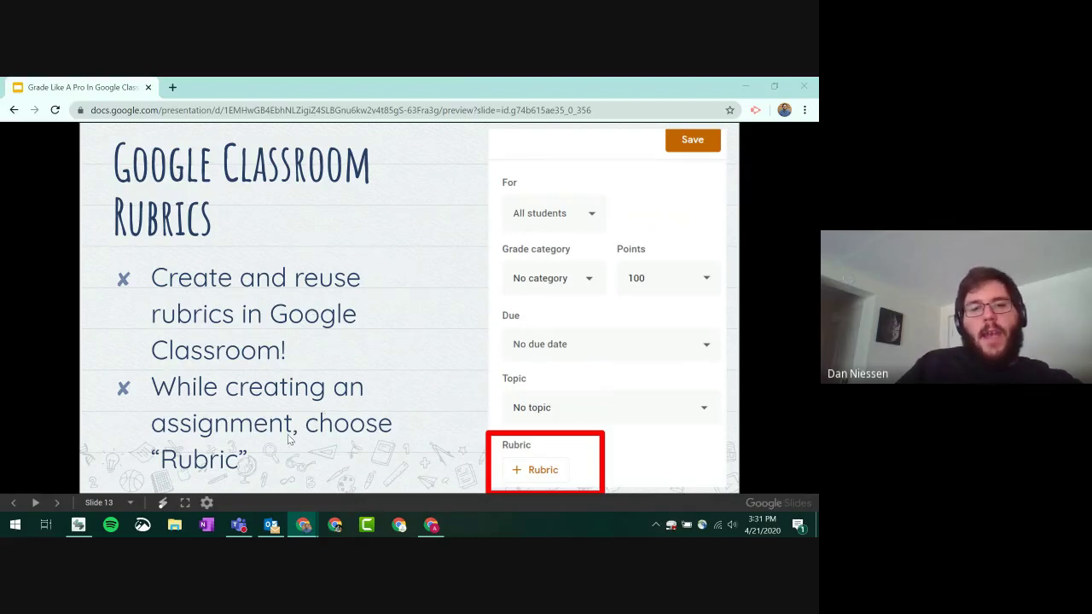
- Step the deck ahead to slide 15's rubric tip, then back to slide 14 'Google Classroom Rubrics'
left_click(441, 300)
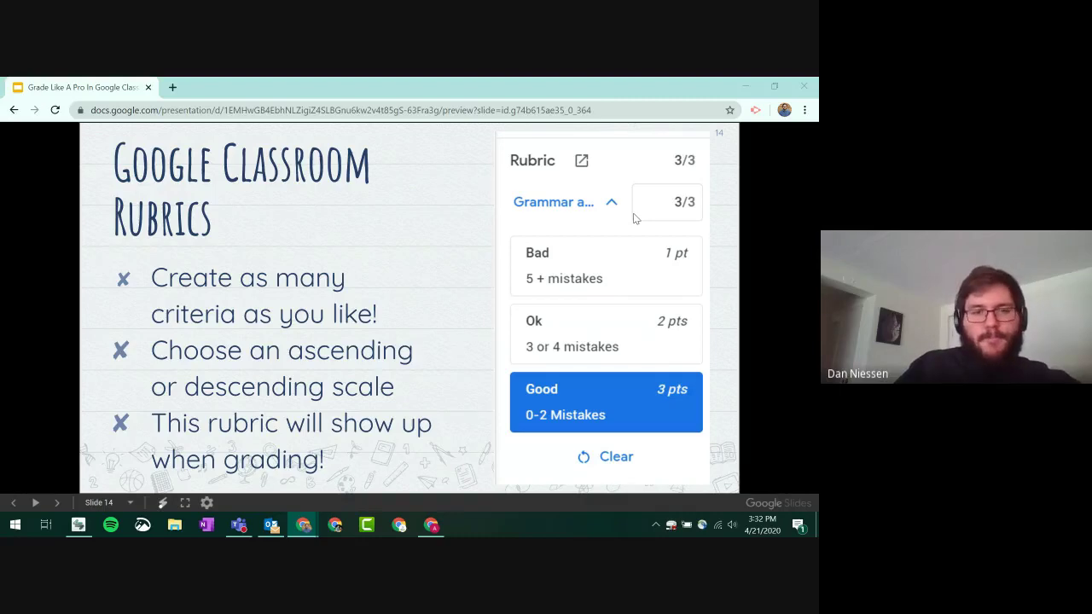
key("Right")
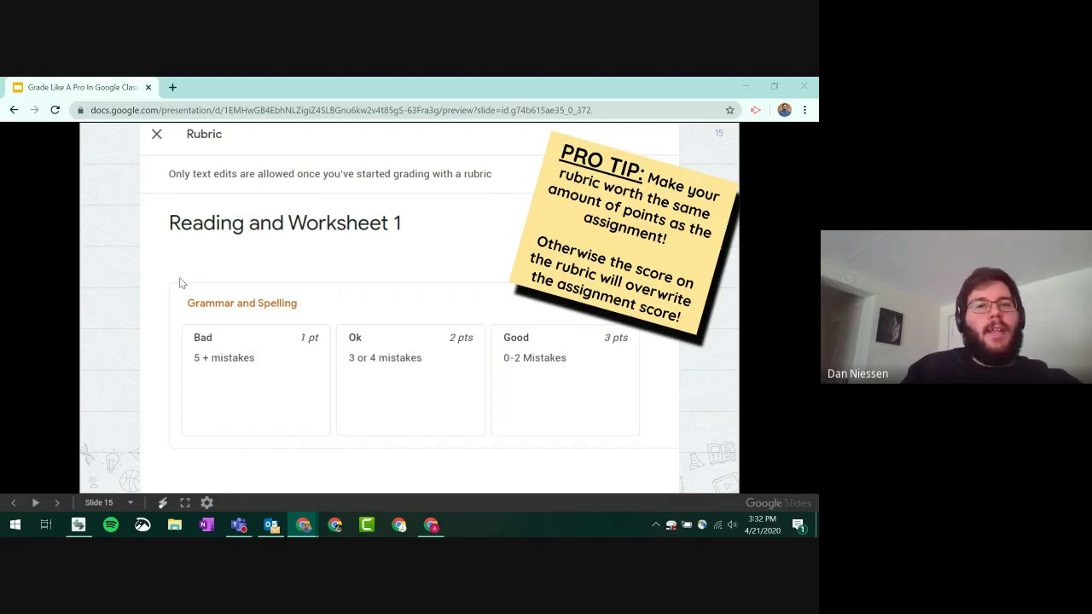
key("Left")
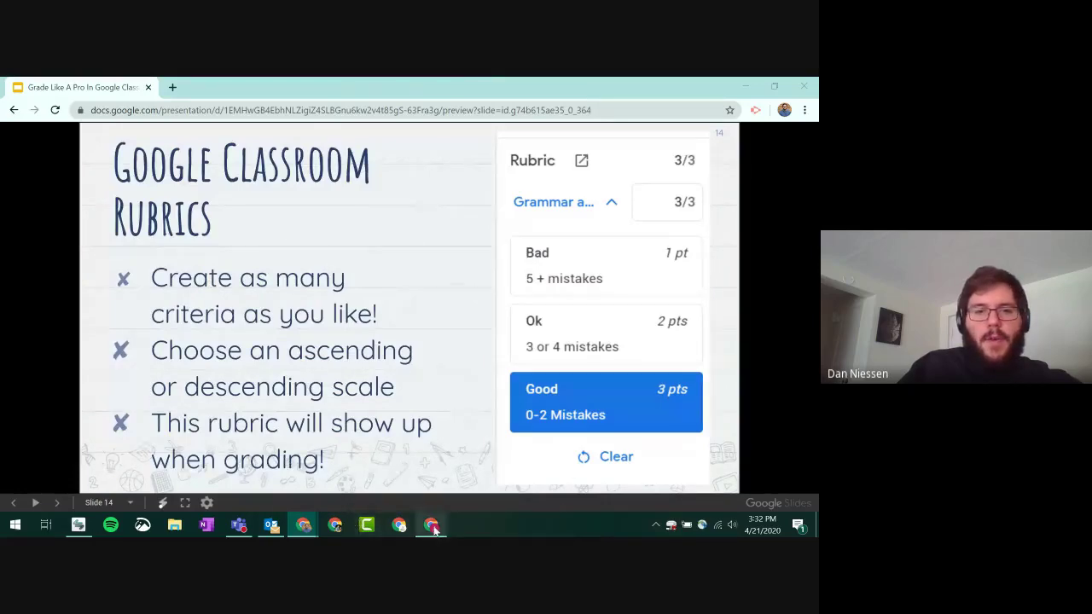
mouse_move(303, 525)
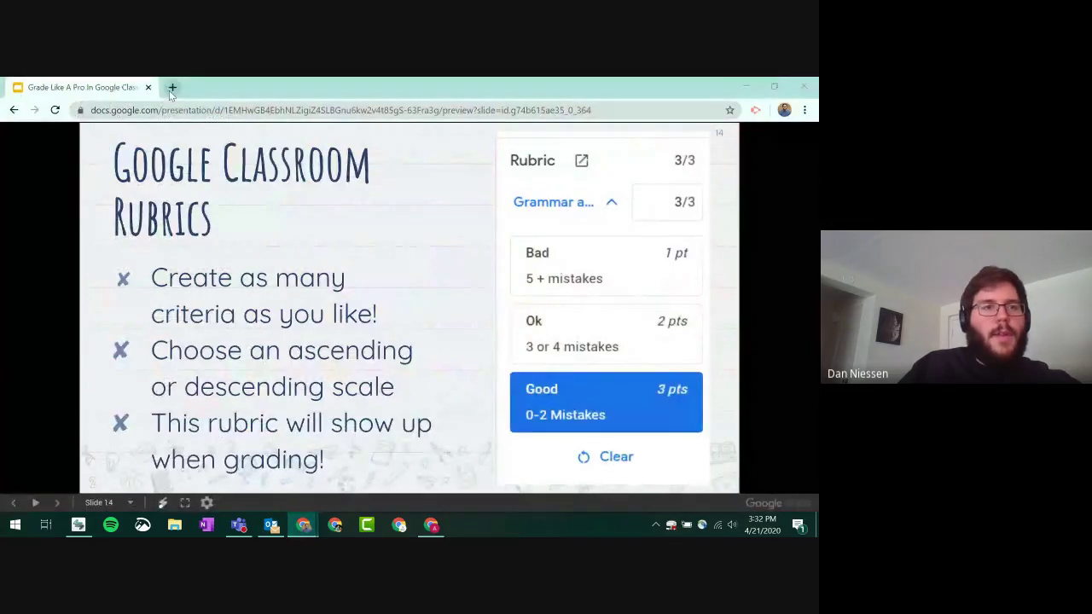
- In a new tab, open Remote Learning Class's graded Reading and Worksheet 1 submission for grading
left_click(171, 87)
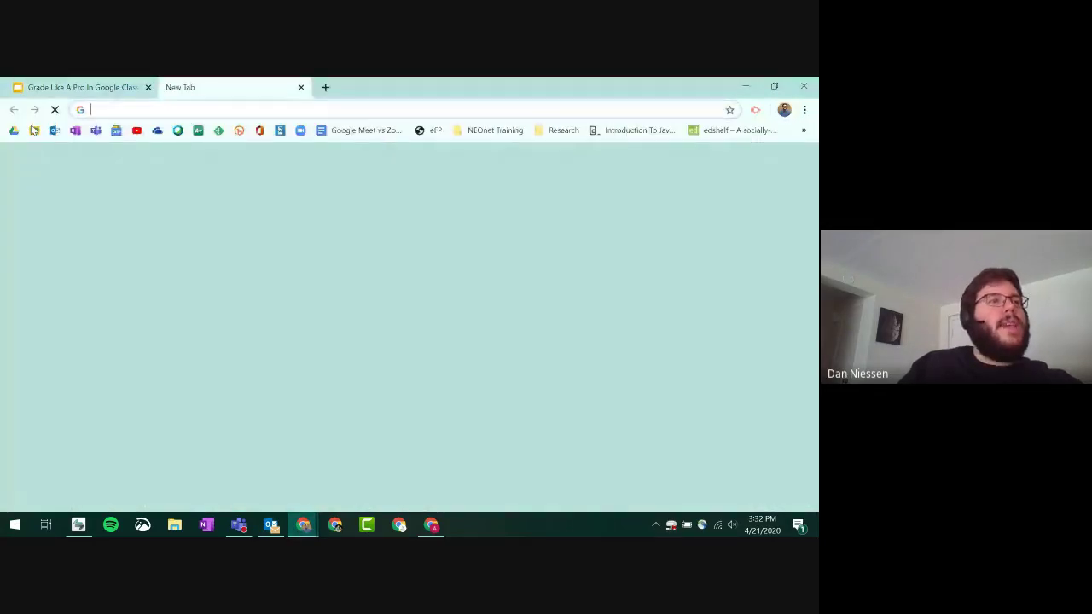
left_click(34, 129)
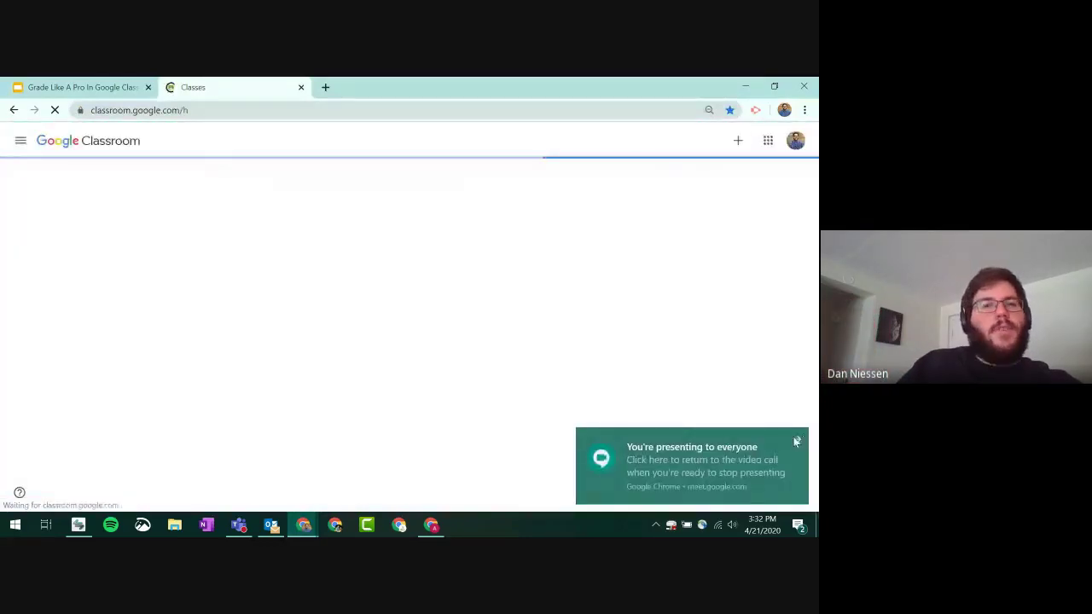
left_click(466, 197)
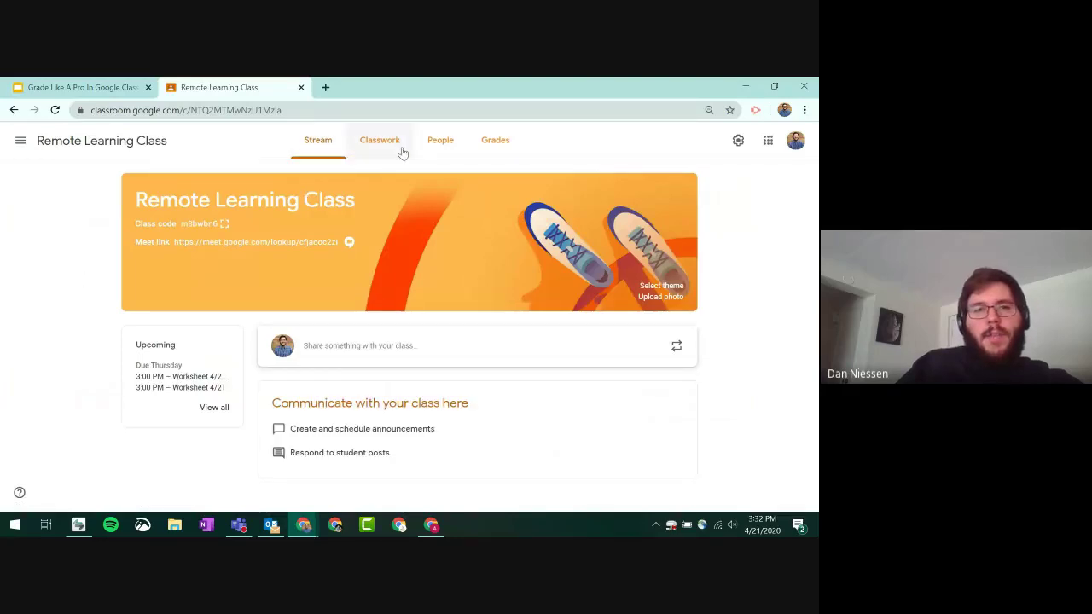
left_click(398, 151)
scroll(287, 275, "down", 3)
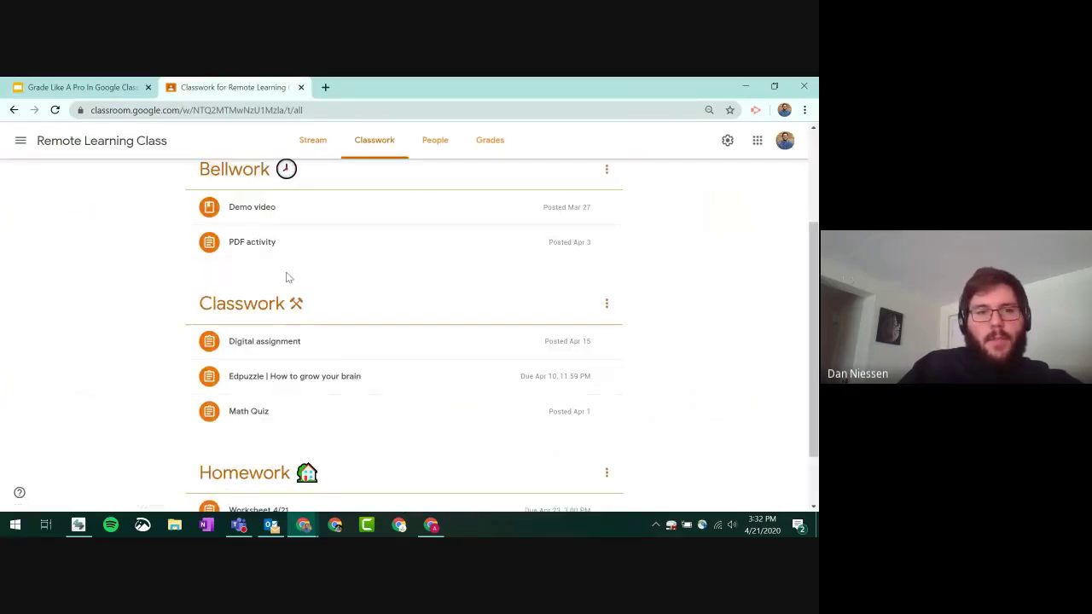
scroll(261, 392, "down", 1)
left_click(261, 437)
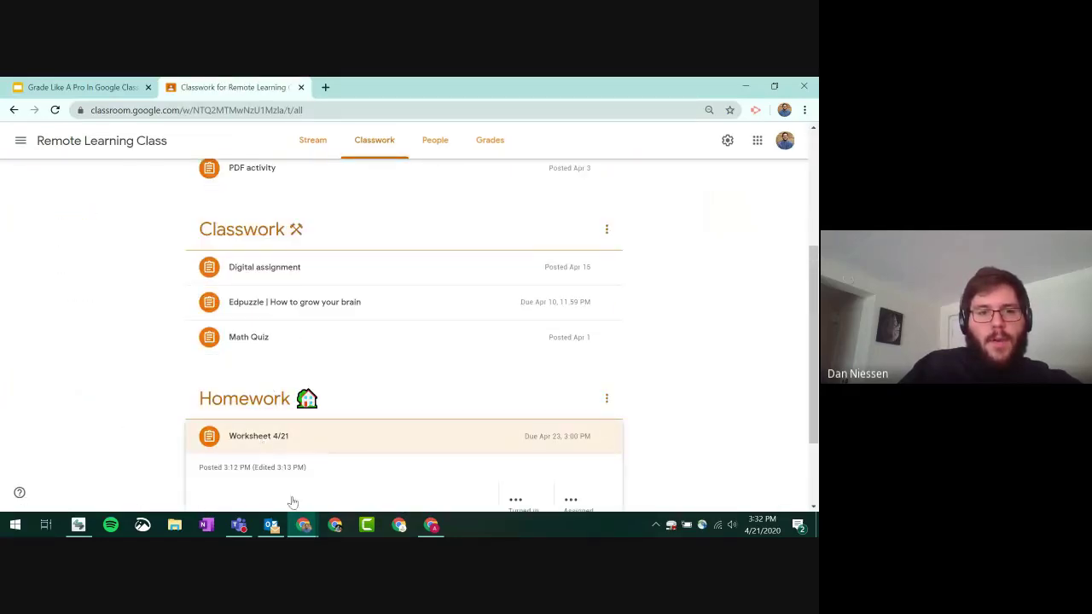
left_click(256, 476)
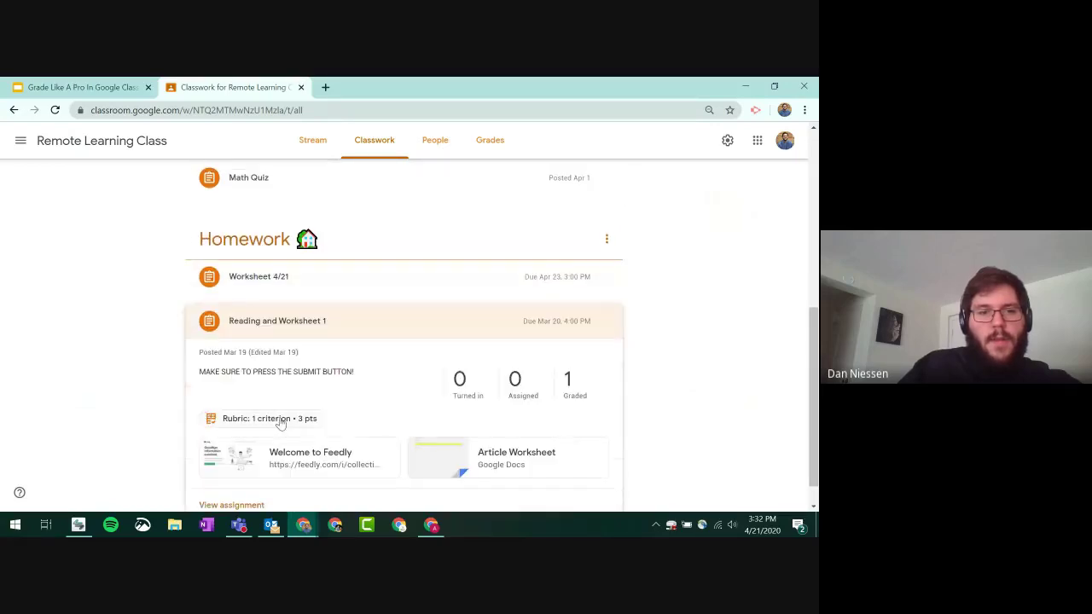
left_click(567, 380)
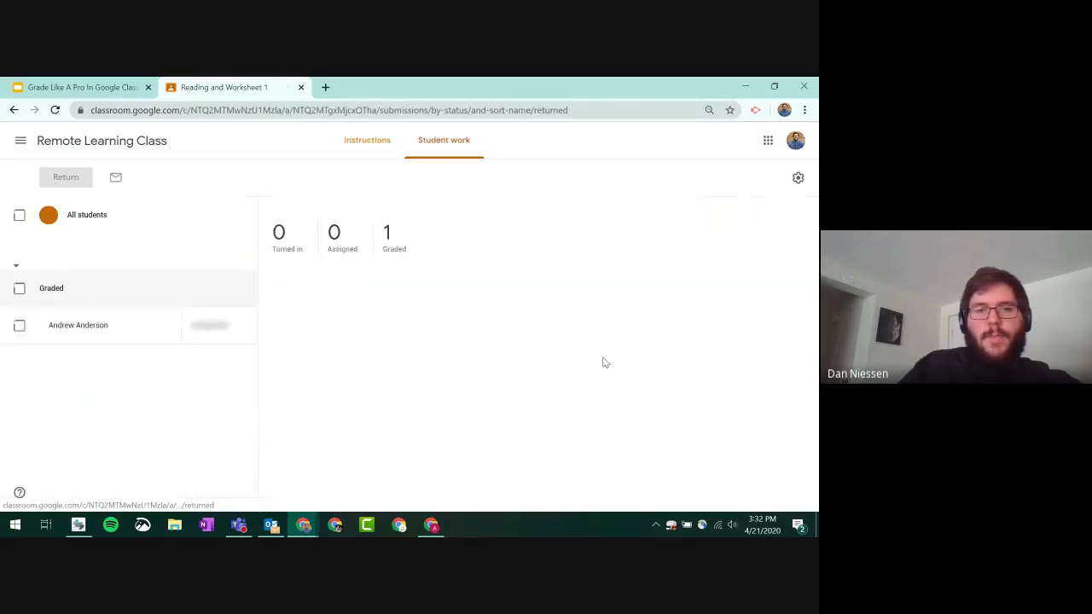
left_click(305, 360)
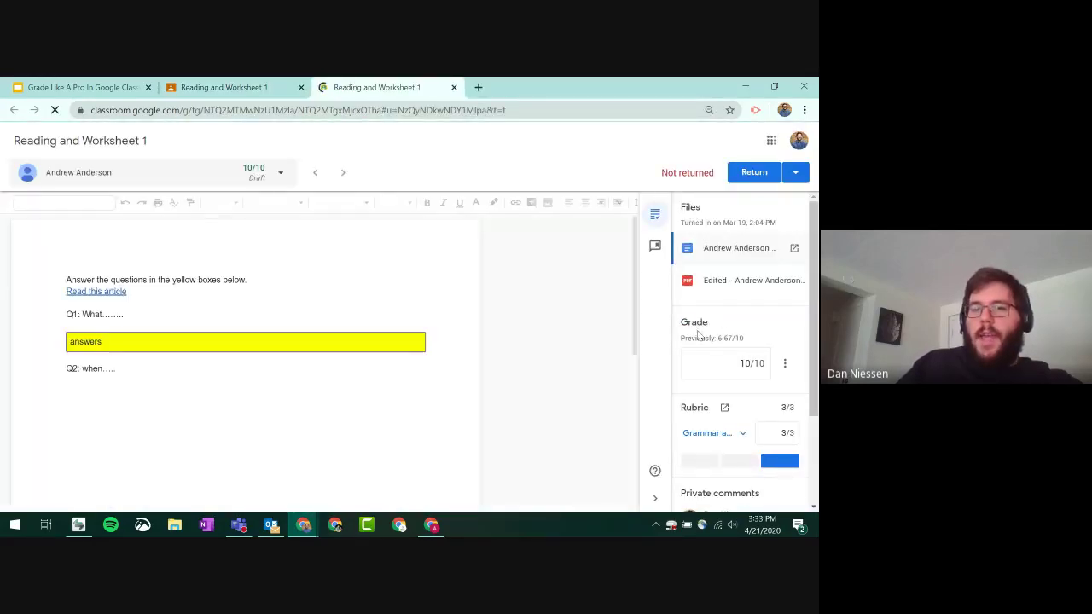
- Score Grammar and Spelling as Bad (5+ mistakes), making the draft grade 3.33/10, and close grading
left_click(750, 364)
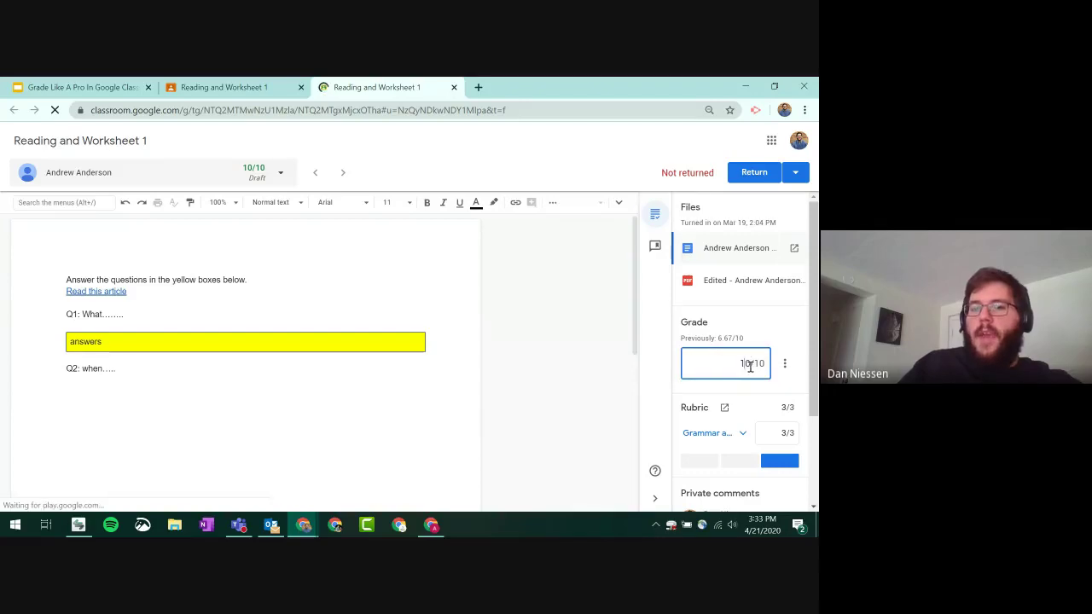
left_click(788, 411)
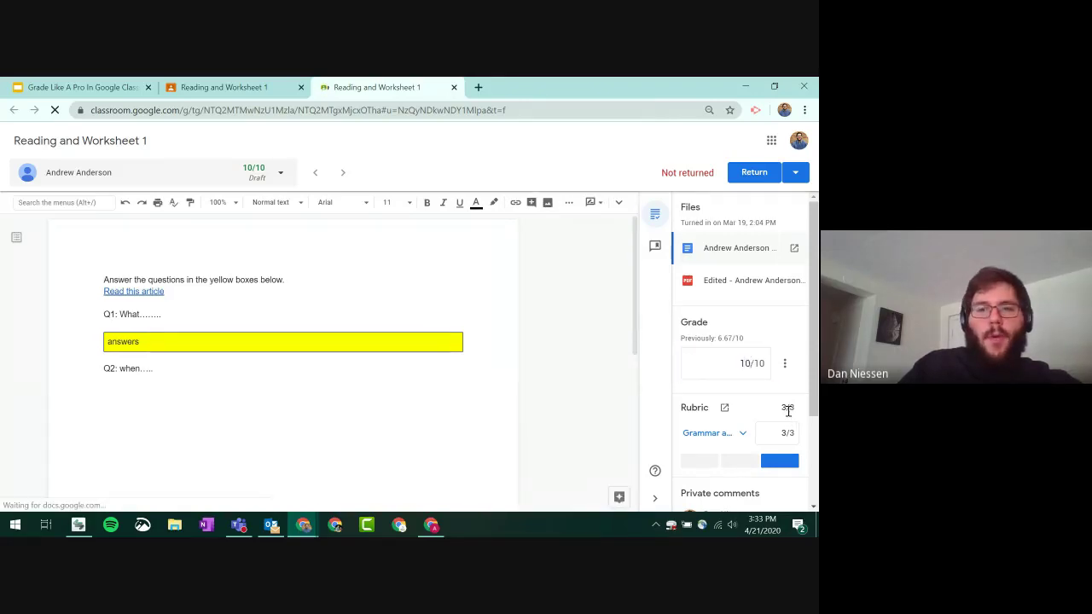
scroll(787, 407, "down", 2)
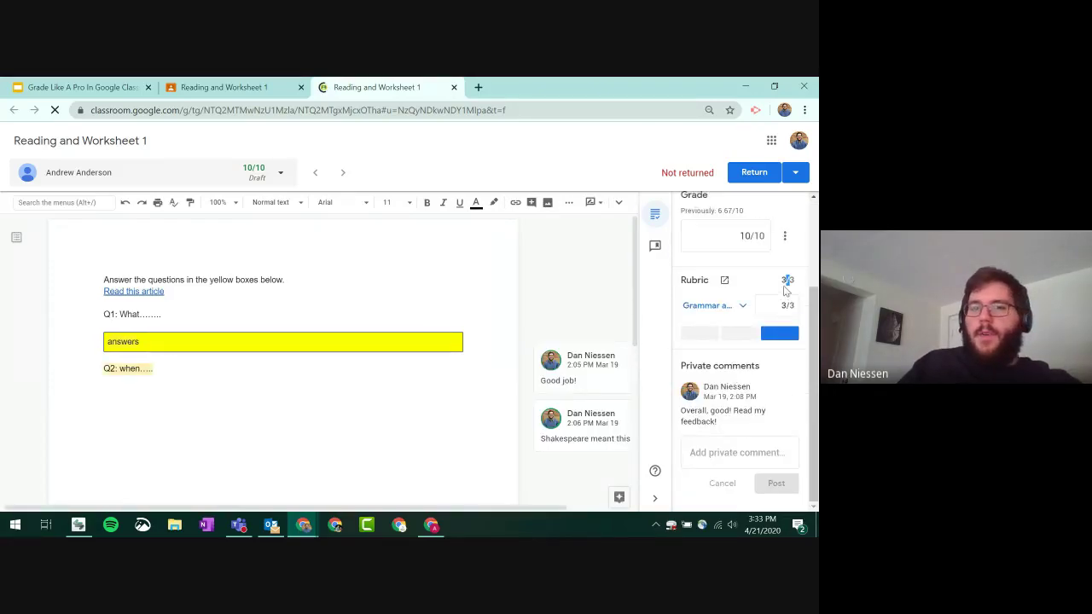
left_click(740, 307)
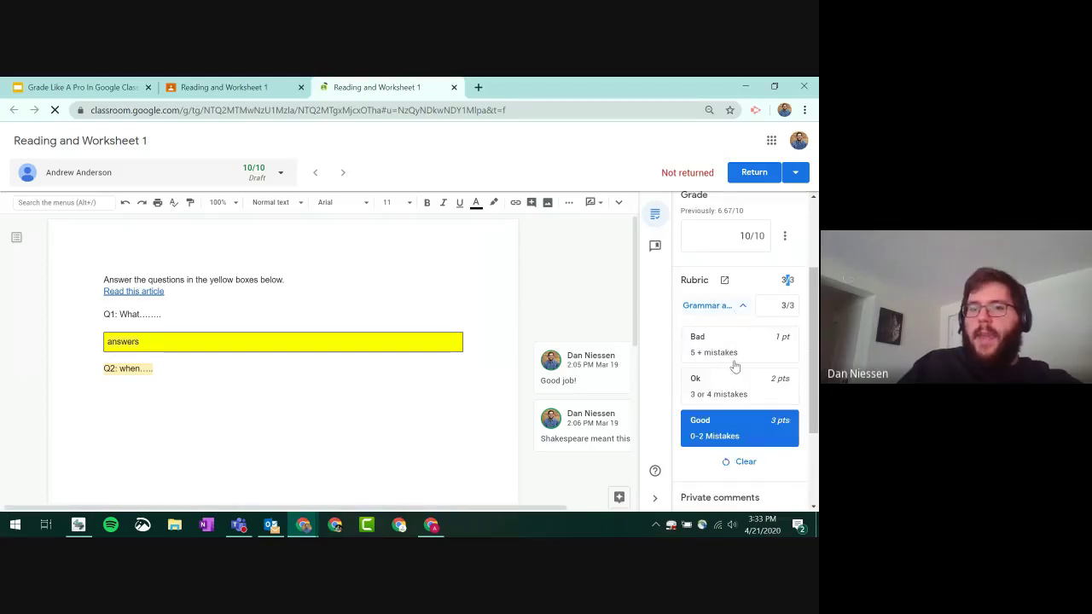
scroll(734, 365, "down", 3)
scroll(758, 359, "up", 3)
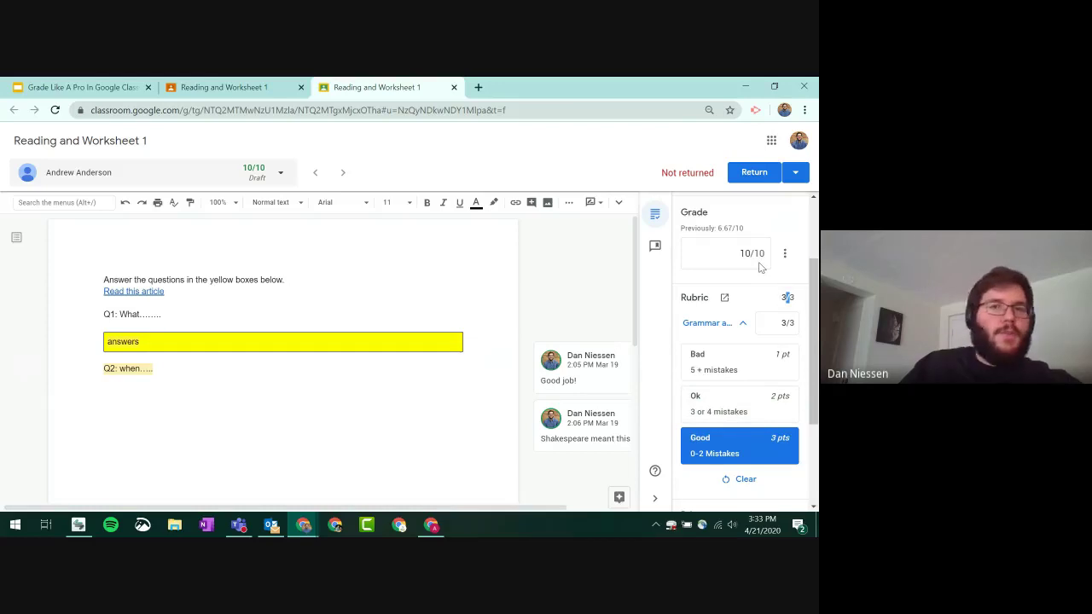
left_click(752, 376)
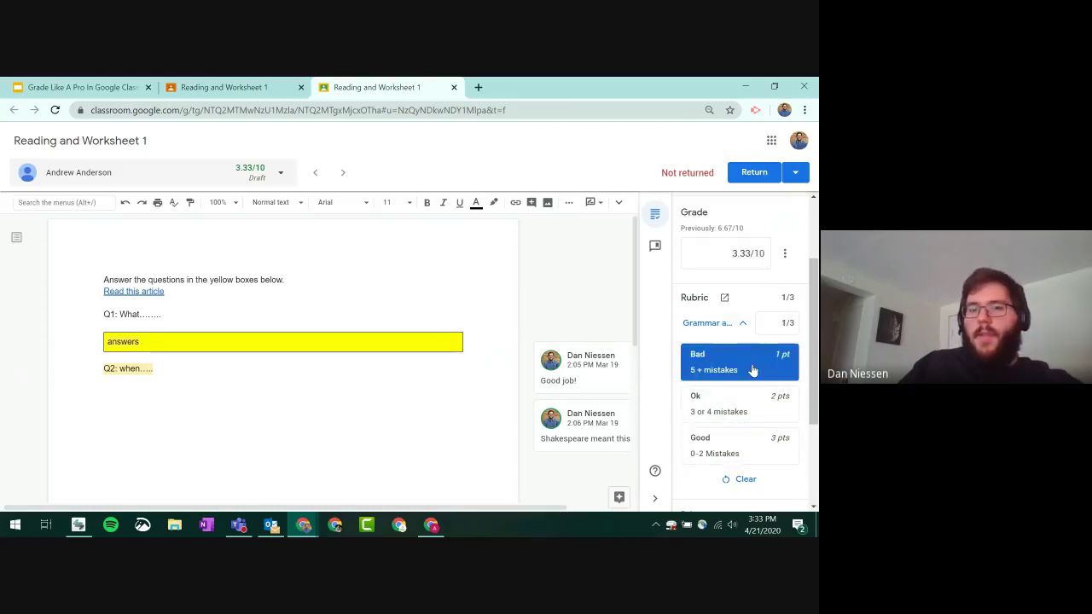
left_click(755, 256)
double_click(756, 254)
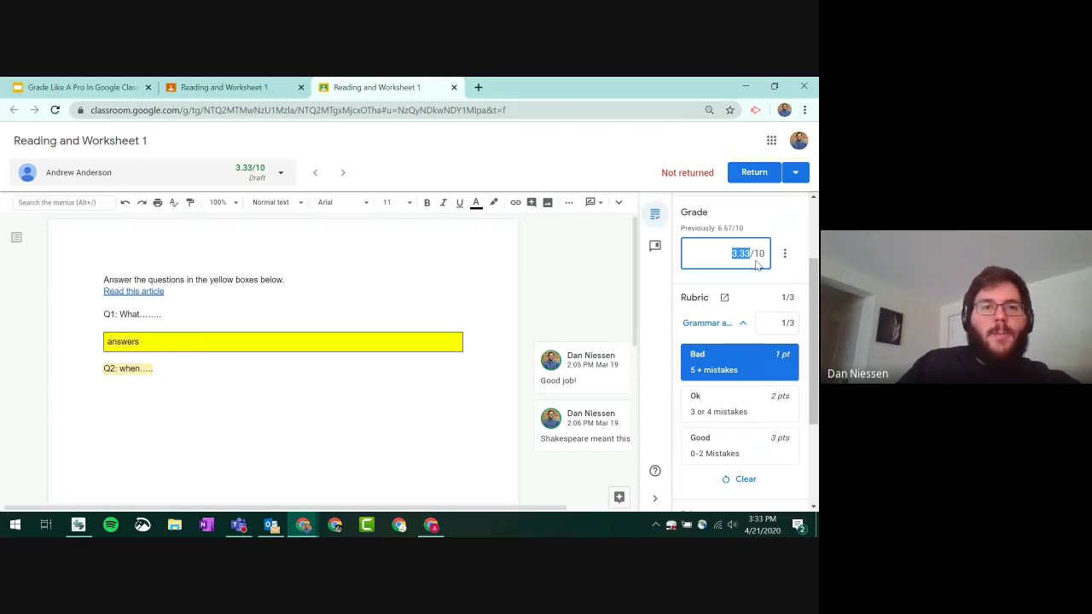
left_click(454, 88)
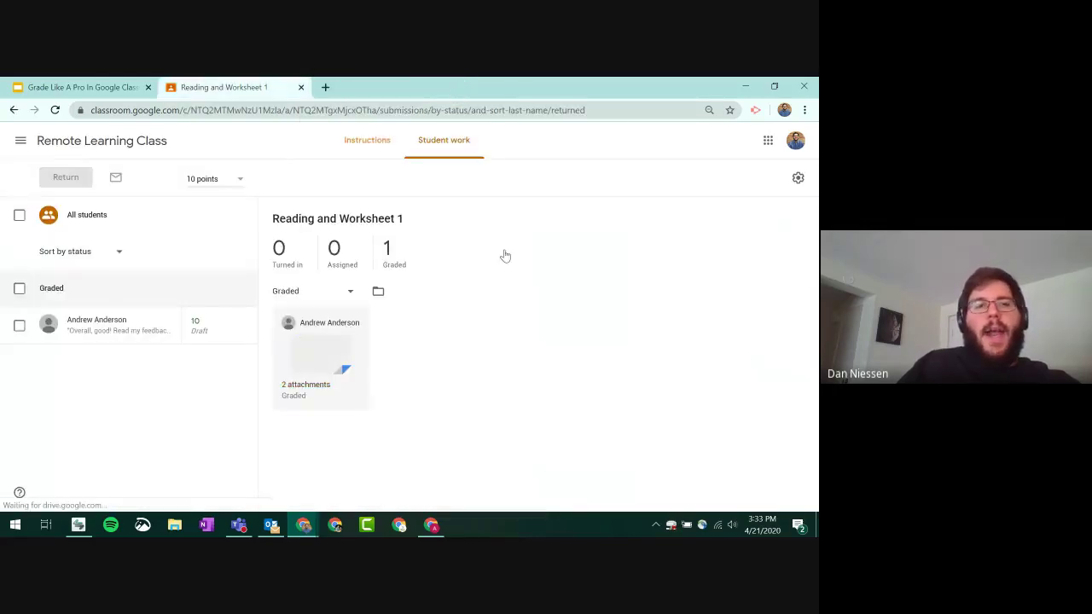
- Start a new assignment in Remote Learning Class titled 'Rubric assignment'
left_click(101, 146)
left_click(376, 144)
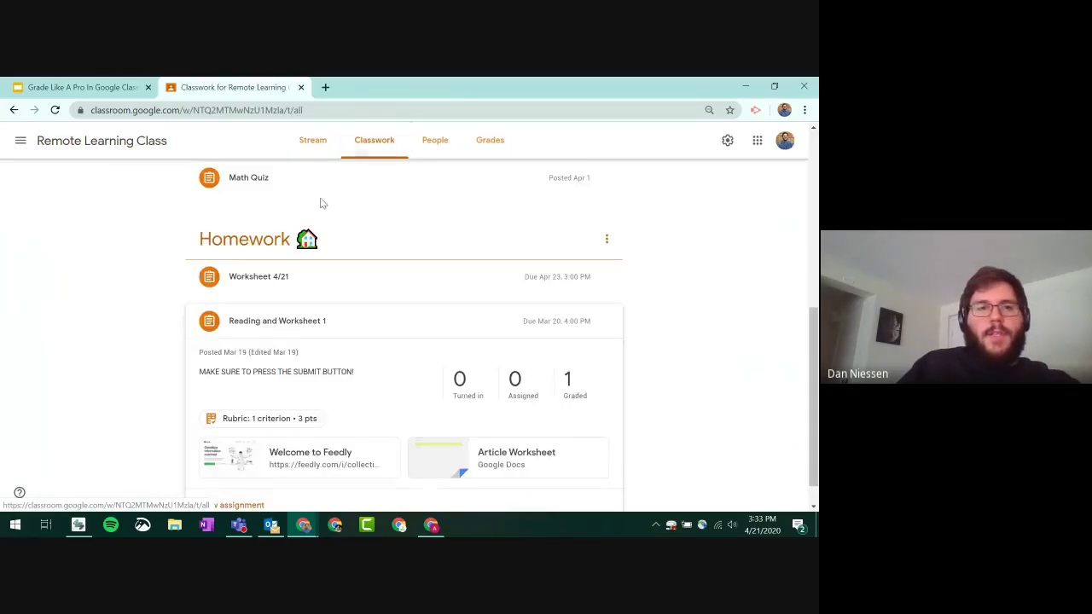
left_click(228, 181)
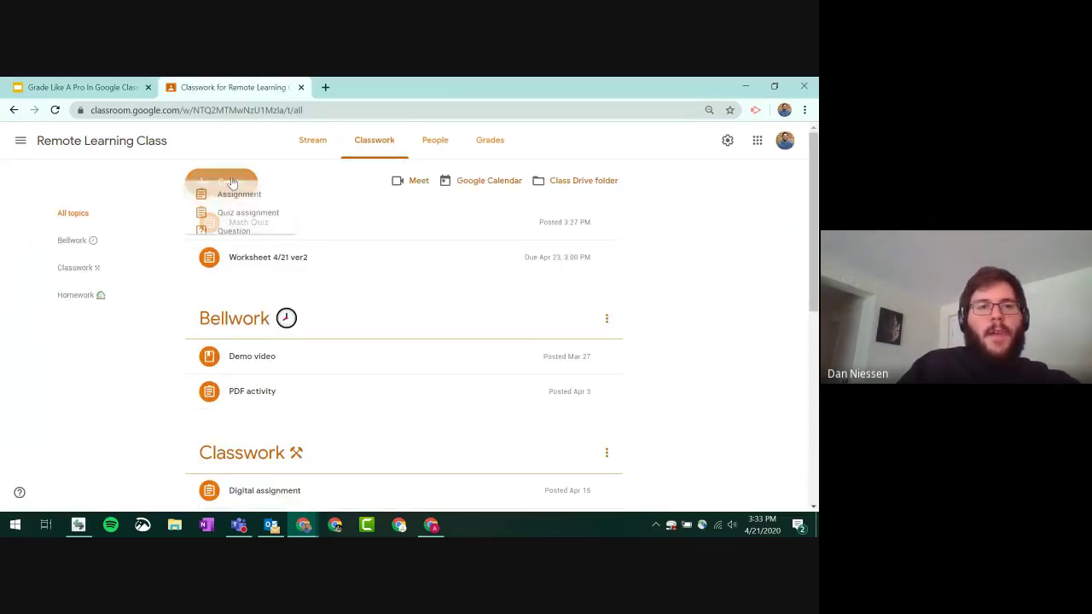
left_click(260, 220)
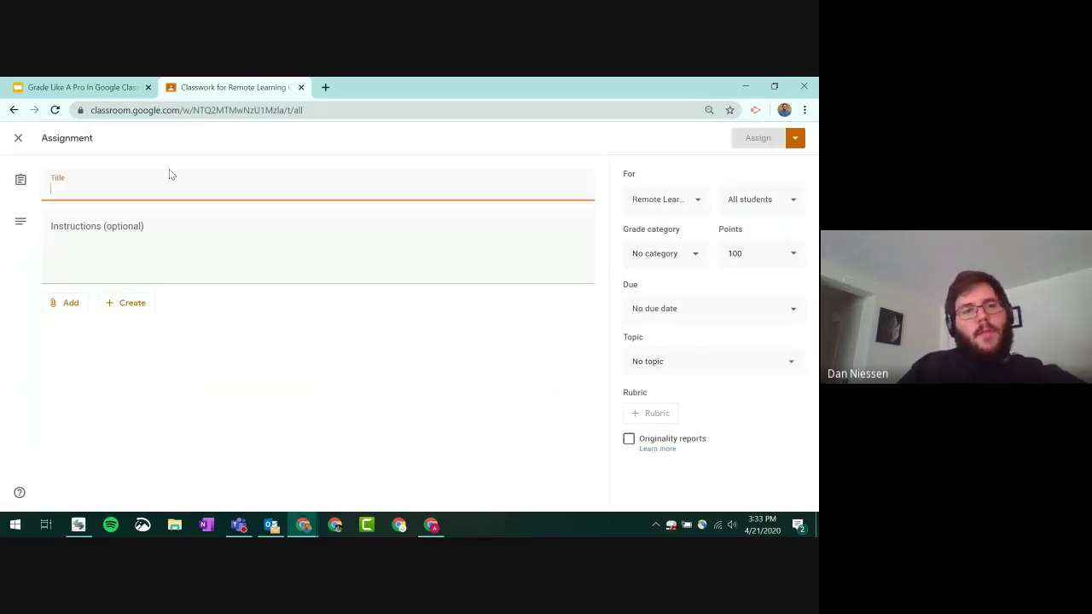
type("Rub")
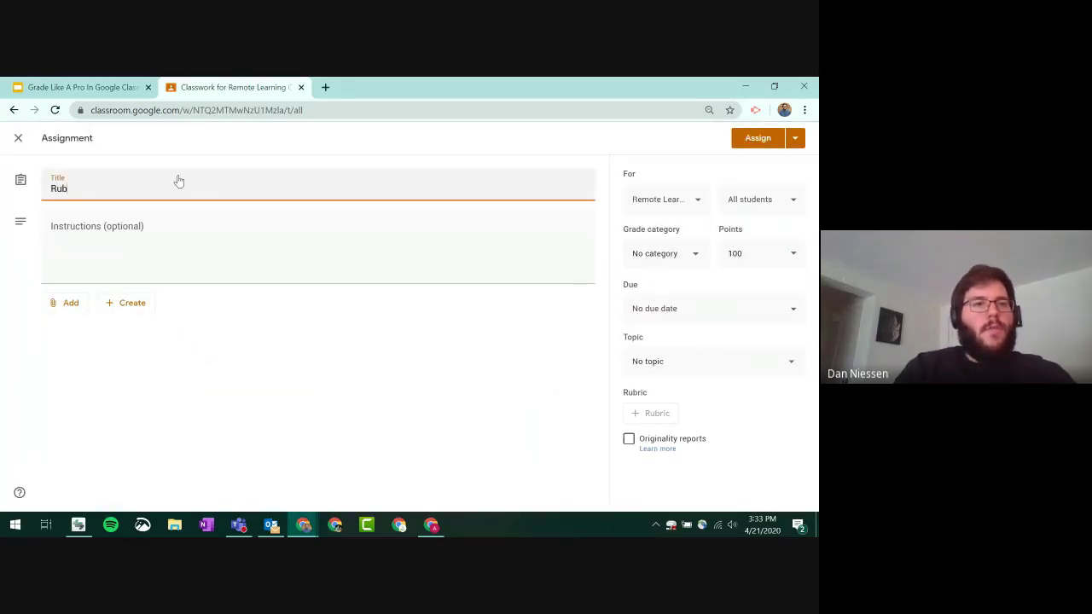
type("ric assig")
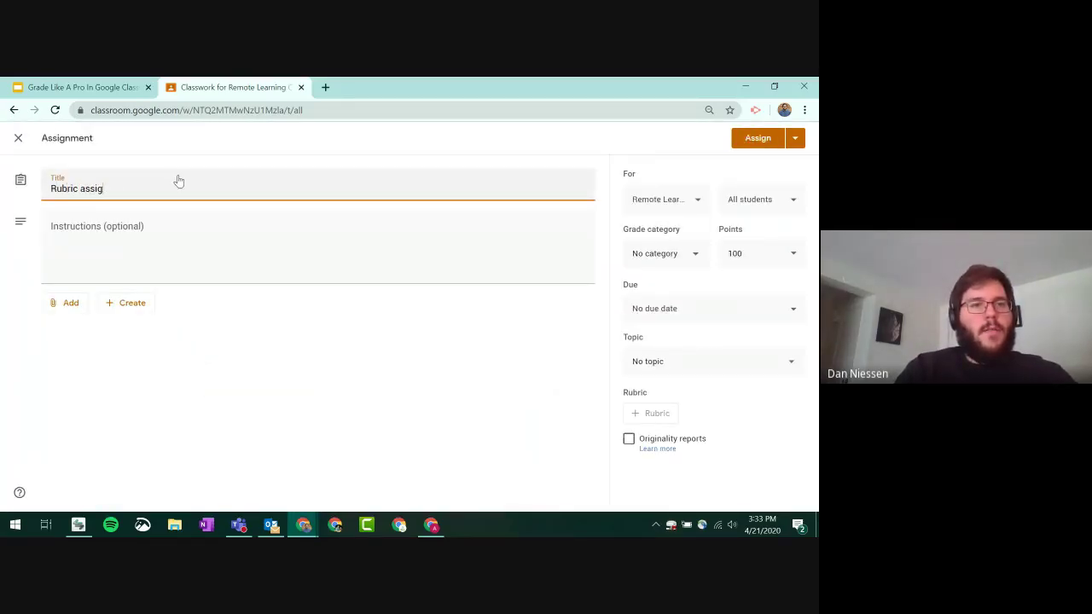
type("mnment")
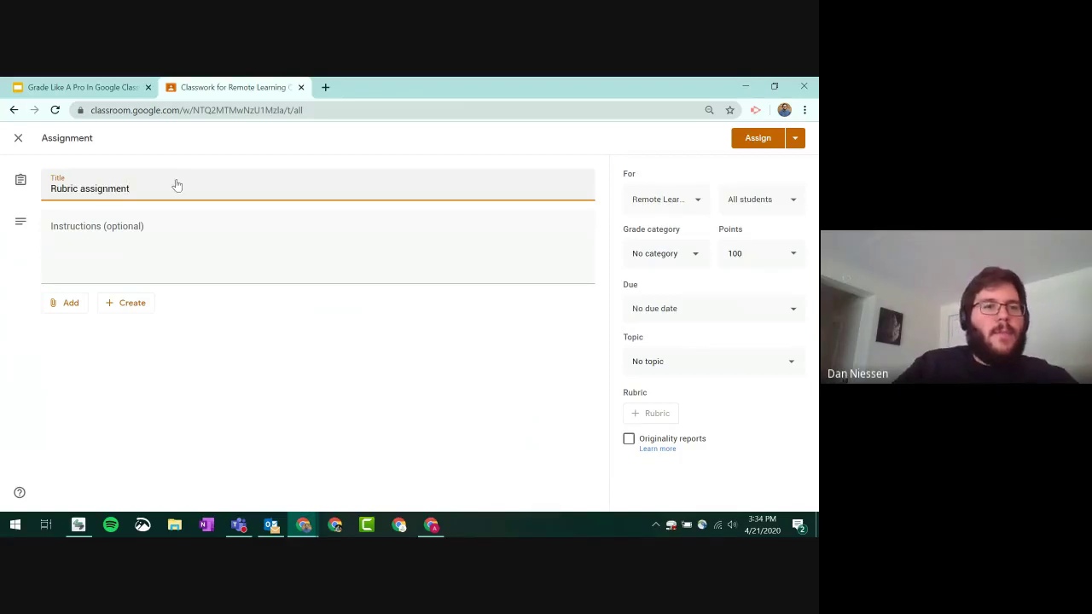
- Attach the Worksheet 4/21 Google Doc from Drive's recent files
left_click(72, 309)
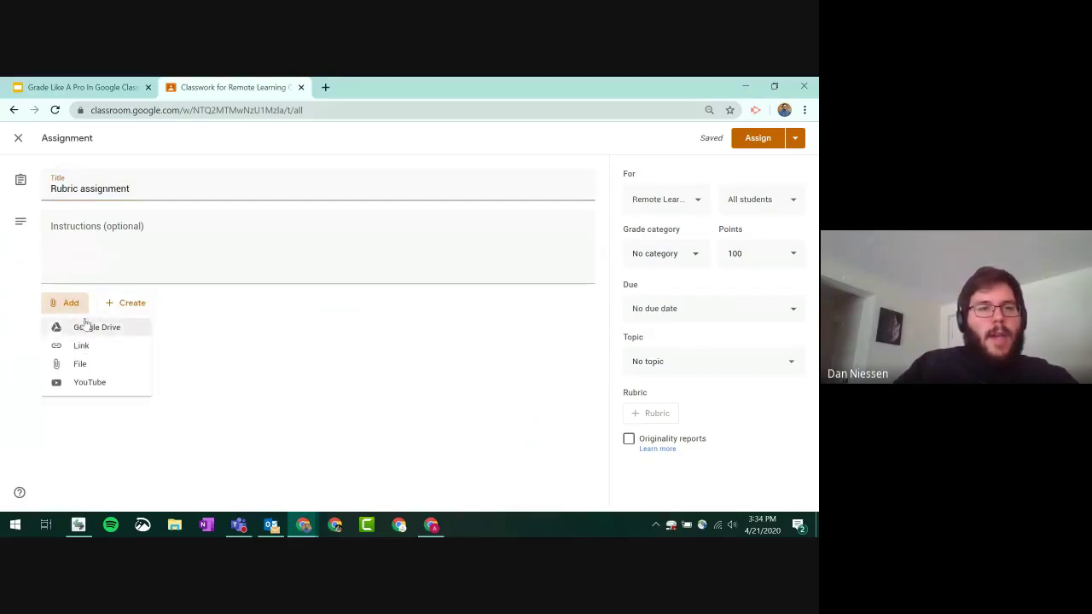
left_click(88, 325)
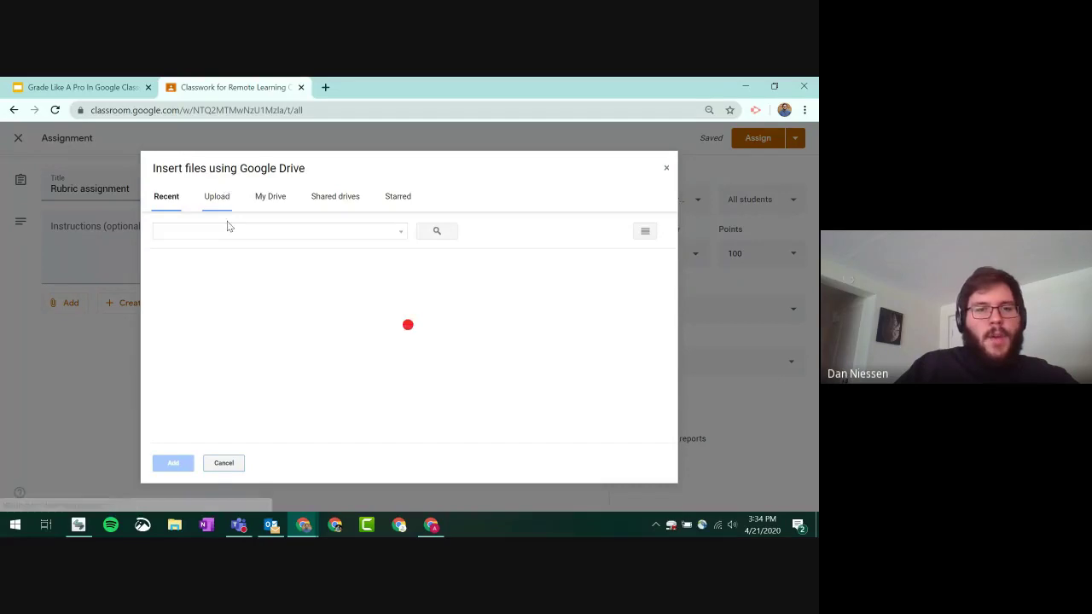
left_click(201, 337)
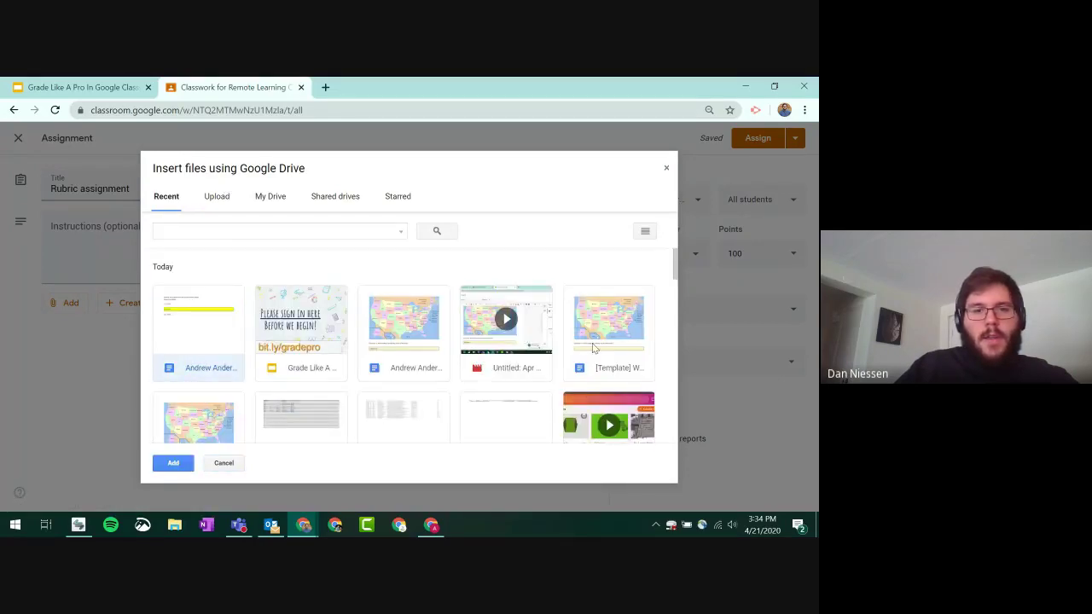
scroll(592, 343, "down", 3)
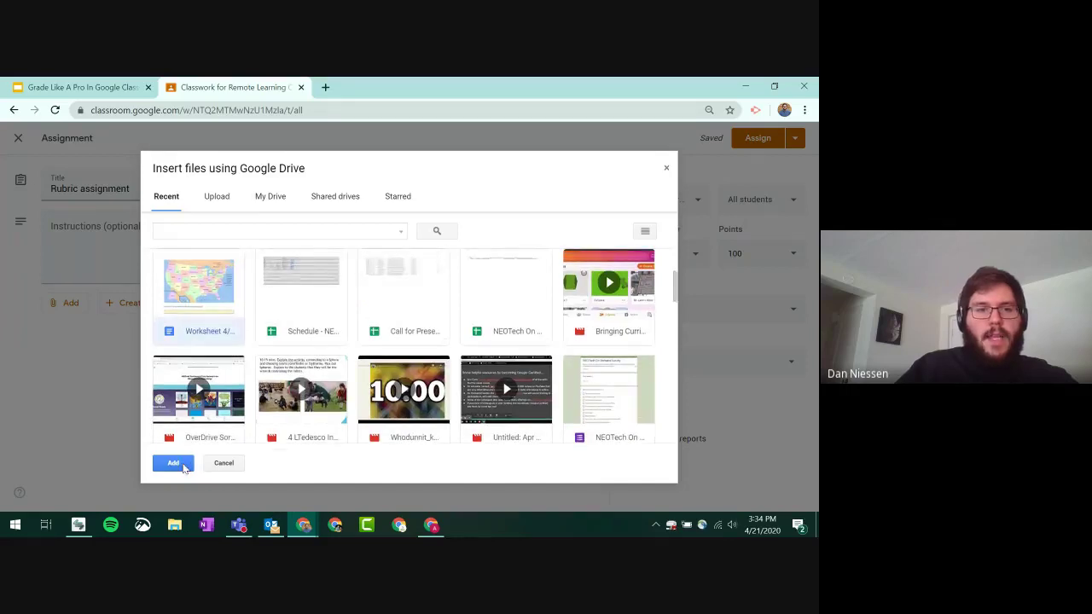
left_click(173, 463)
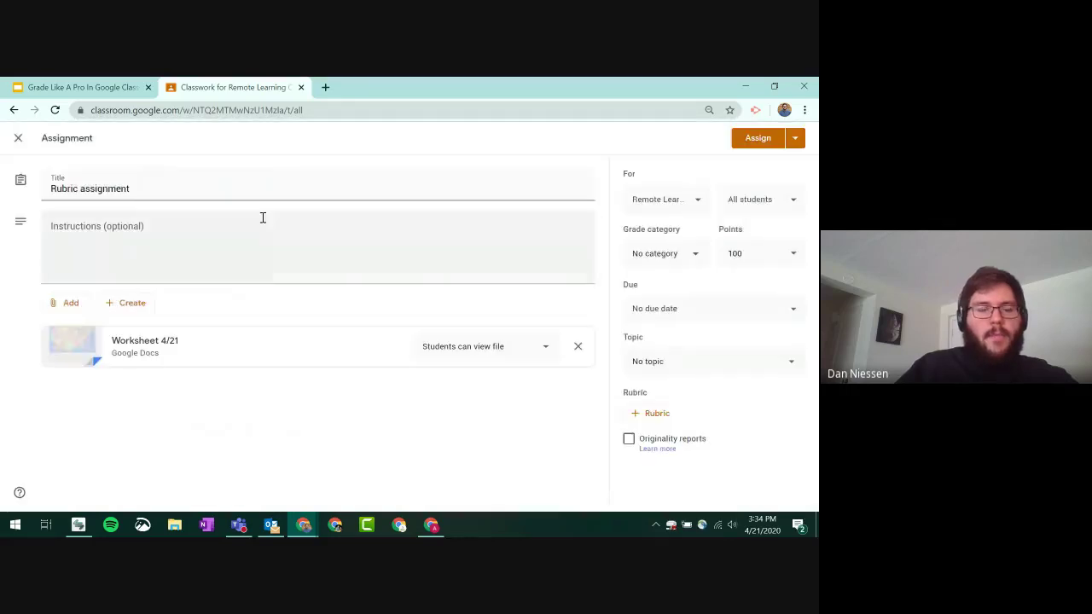
- Make a copy of the worksheet for each student and set the assignment to 9 points
left_click(484, 355)
left_click(418, 398)
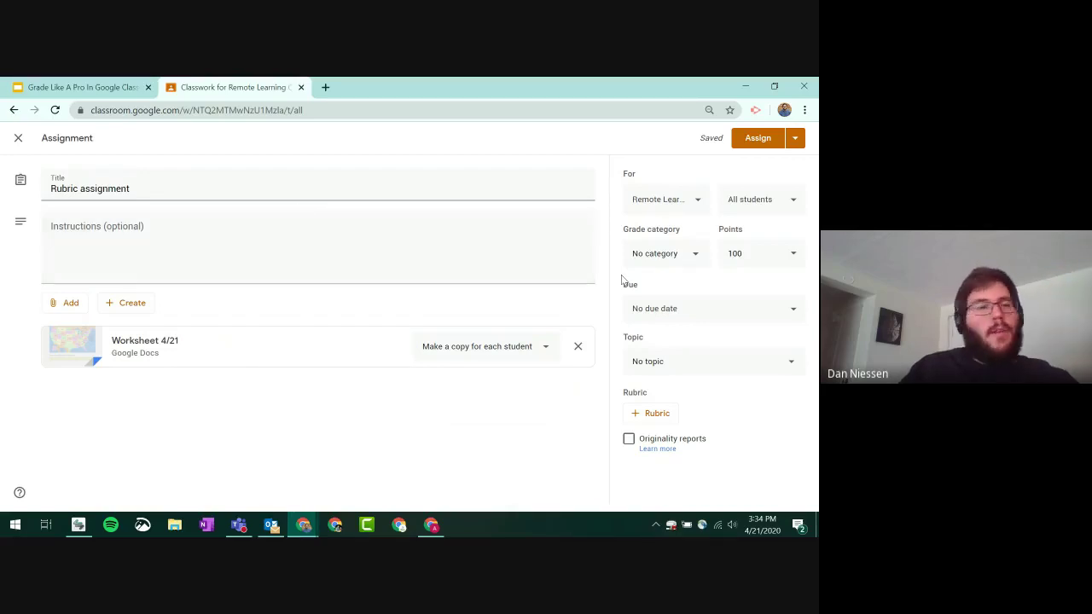
double_click(750, 253)
type("9")
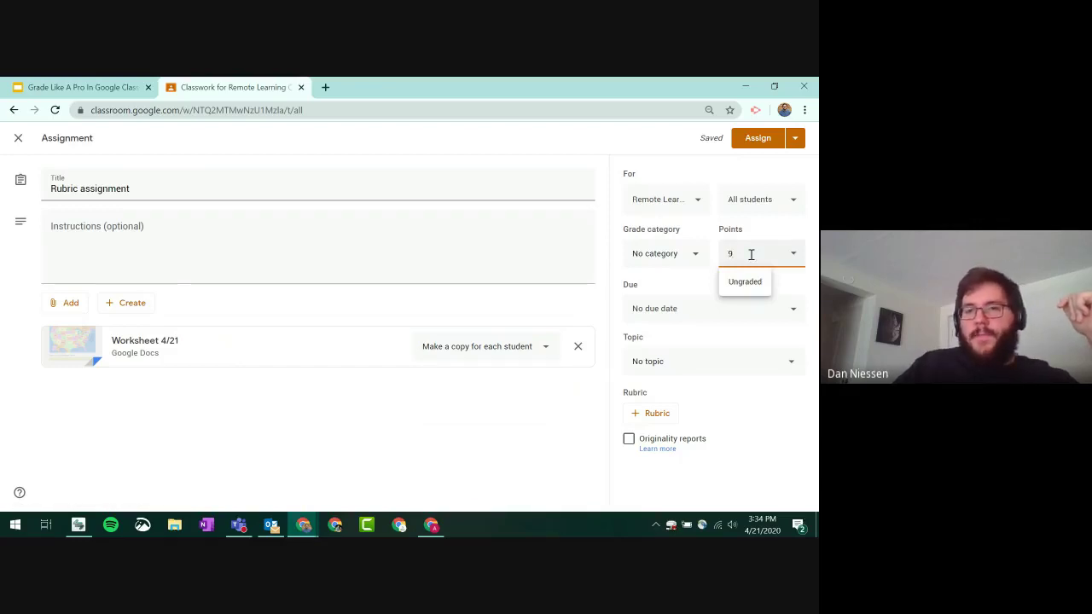
- Set the due date to Apr 23 and topic to Classwork, then create a new rubric
left_click(702, 298)
left_click(681, 352)
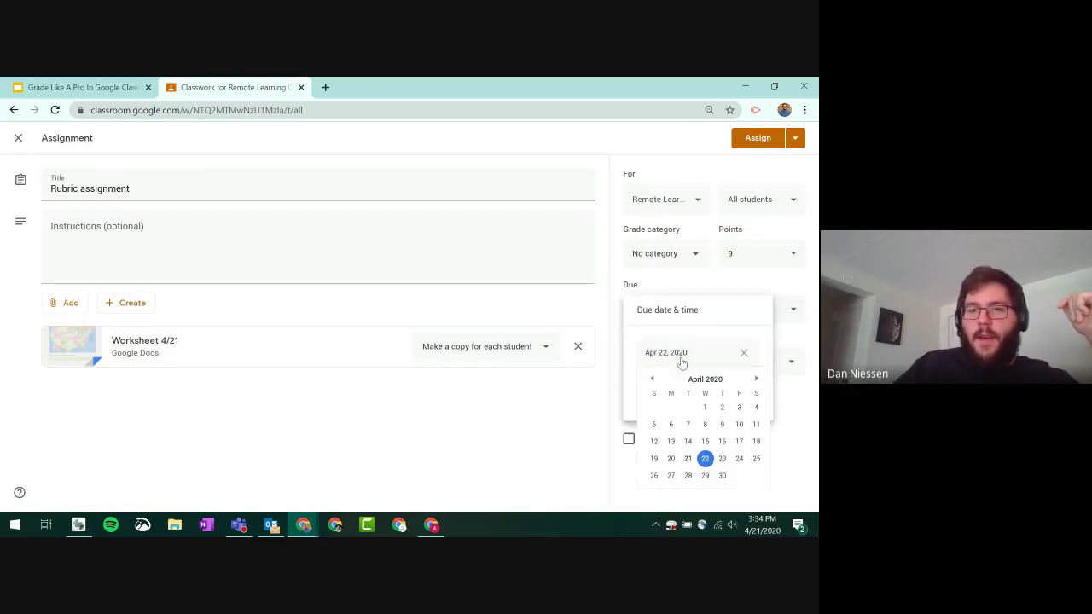
left_click(724, 457)
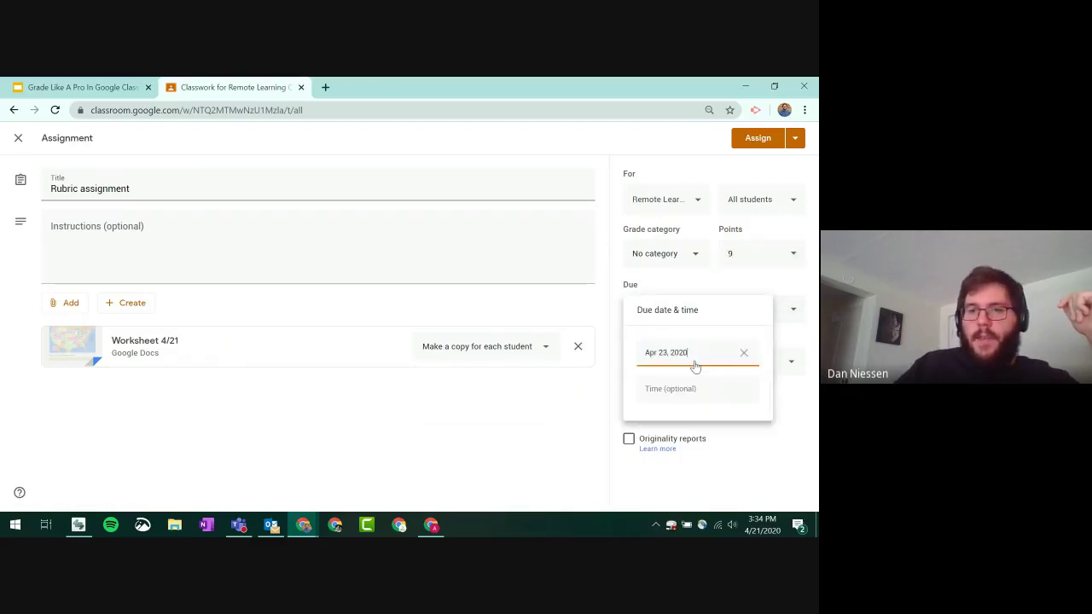
left_click(776, 342)
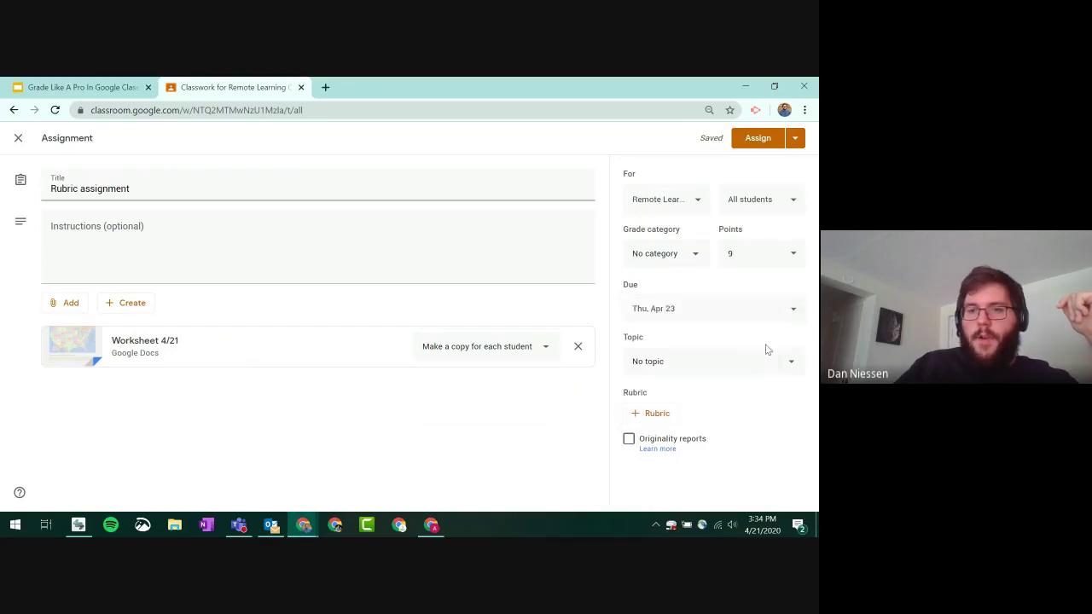
left_click(689, 367)
left_click(655, 453)
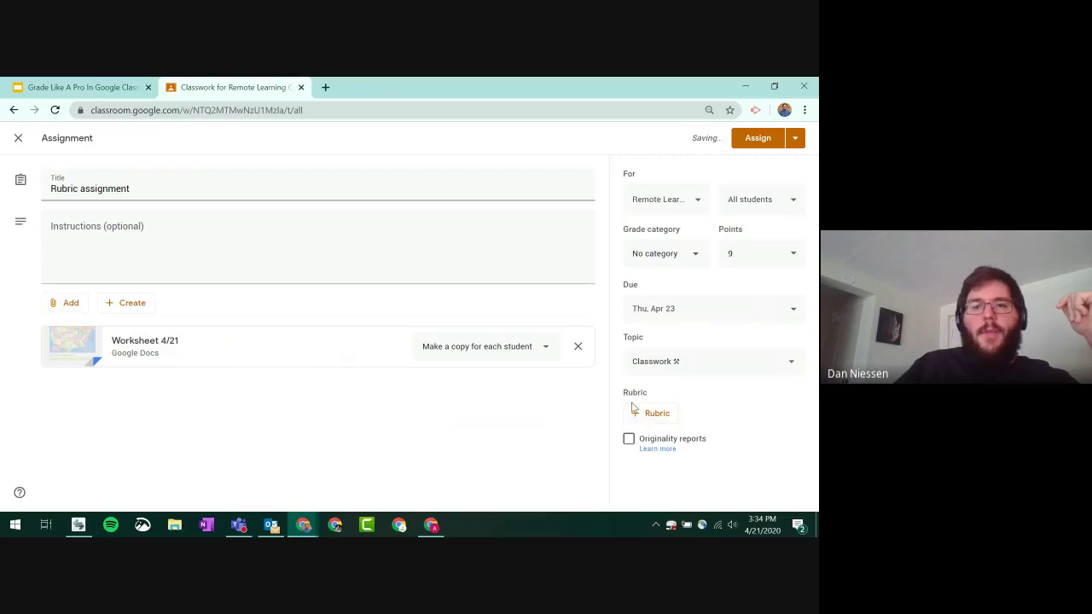
left_click(659, 416)
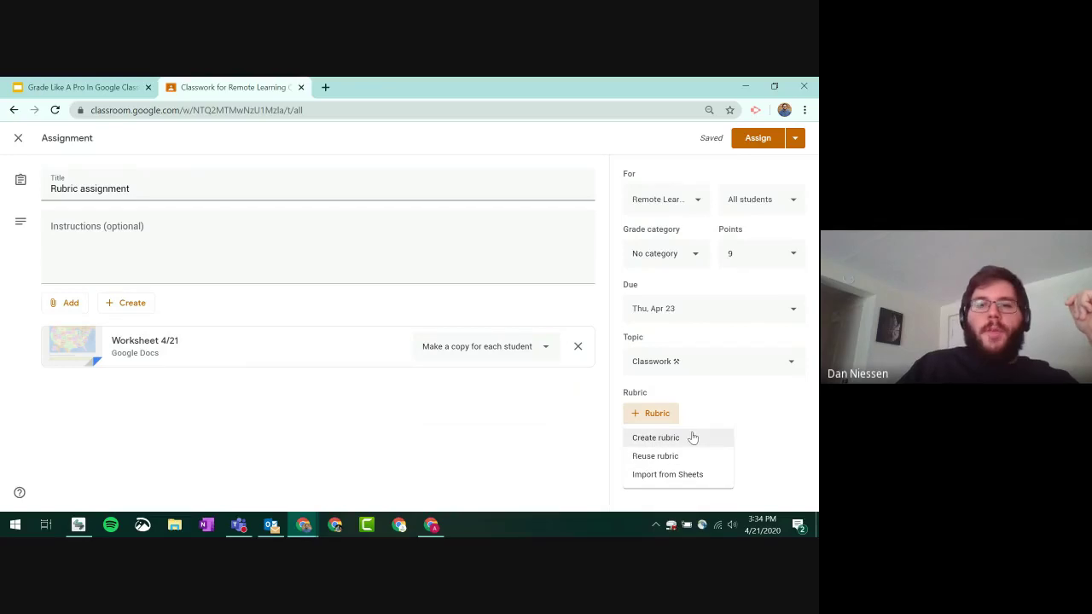
left_click(695, 441)
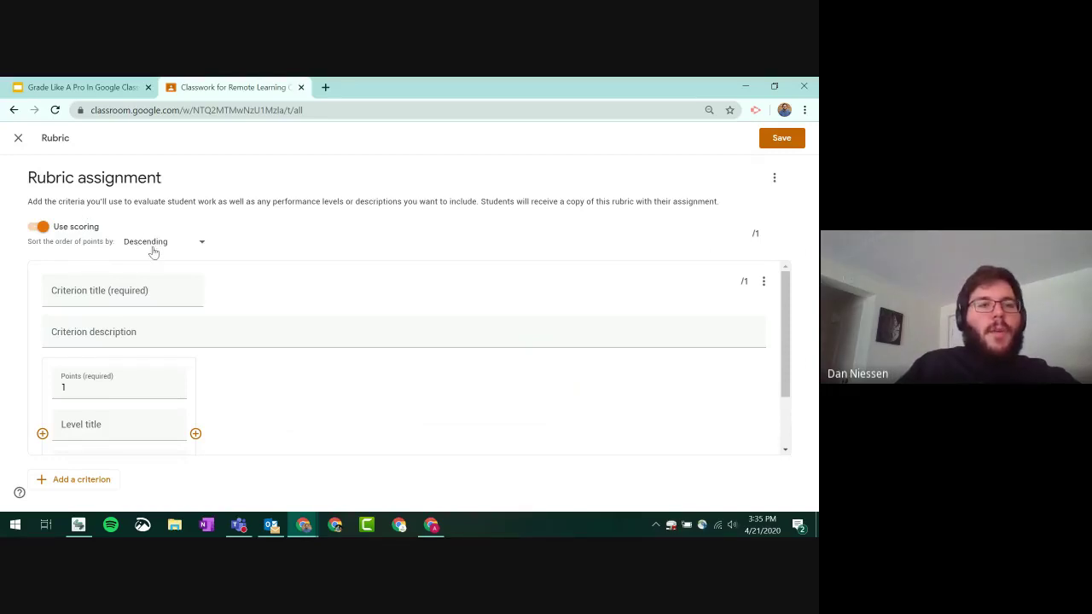
- Keep rubric scoring on and sort points in ascending order
left_click(42, 229)
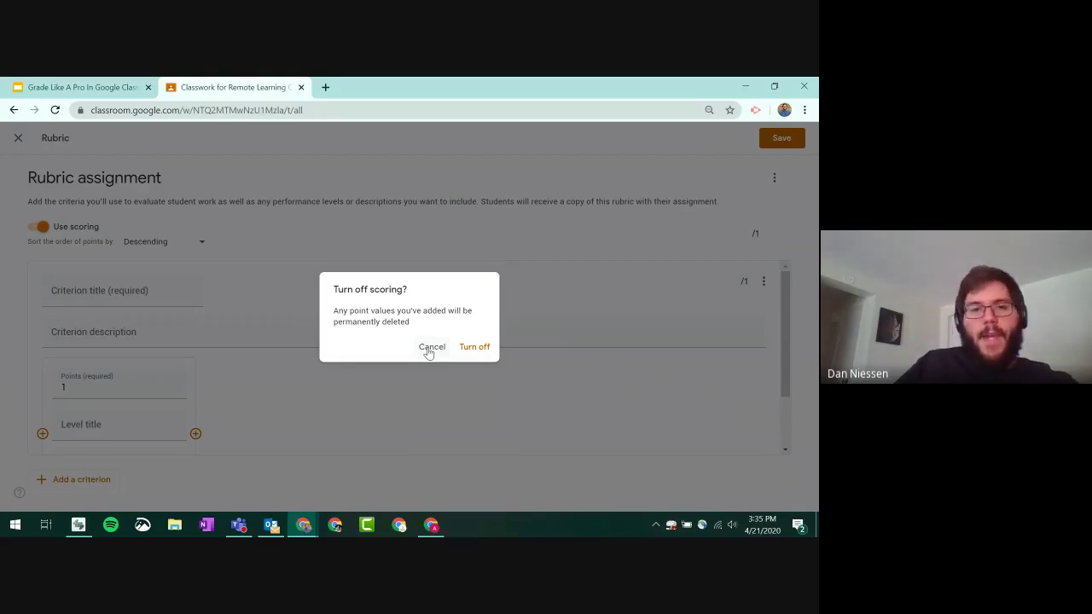
left_click(429, 350)
left_click(150, 243)
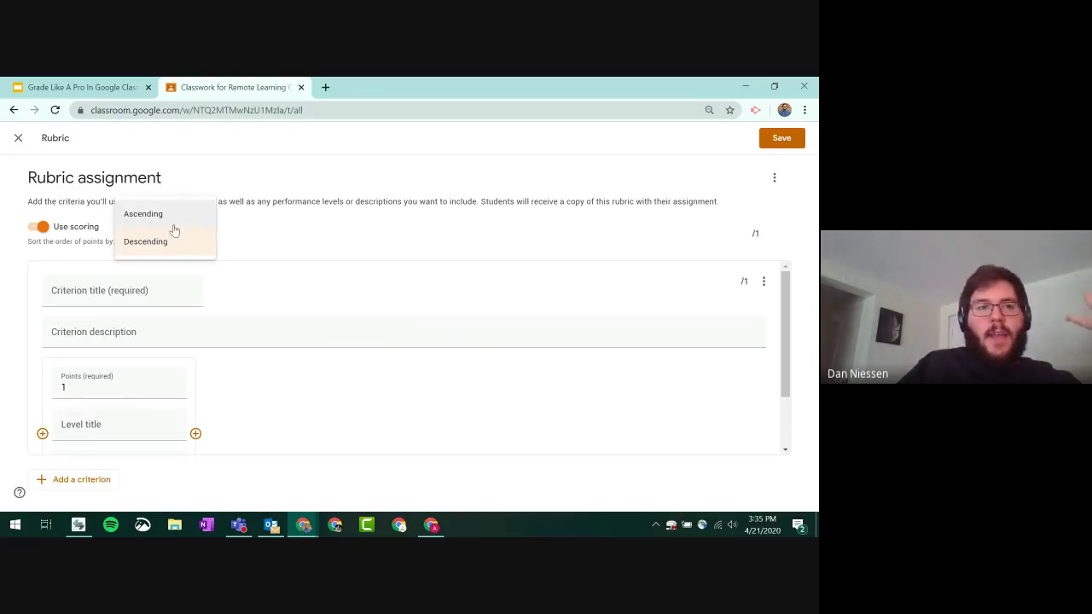
left_click(170, 218)
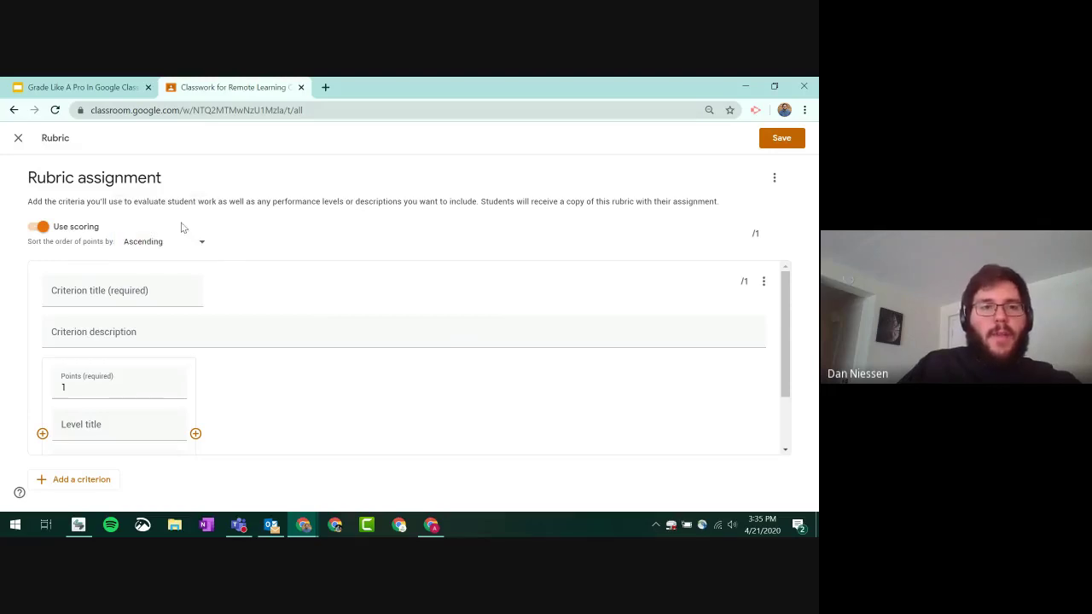
- Title the first criterion 'Grammar & Spelling' with description 'How many mistakes found?'
left_click(120, 289)
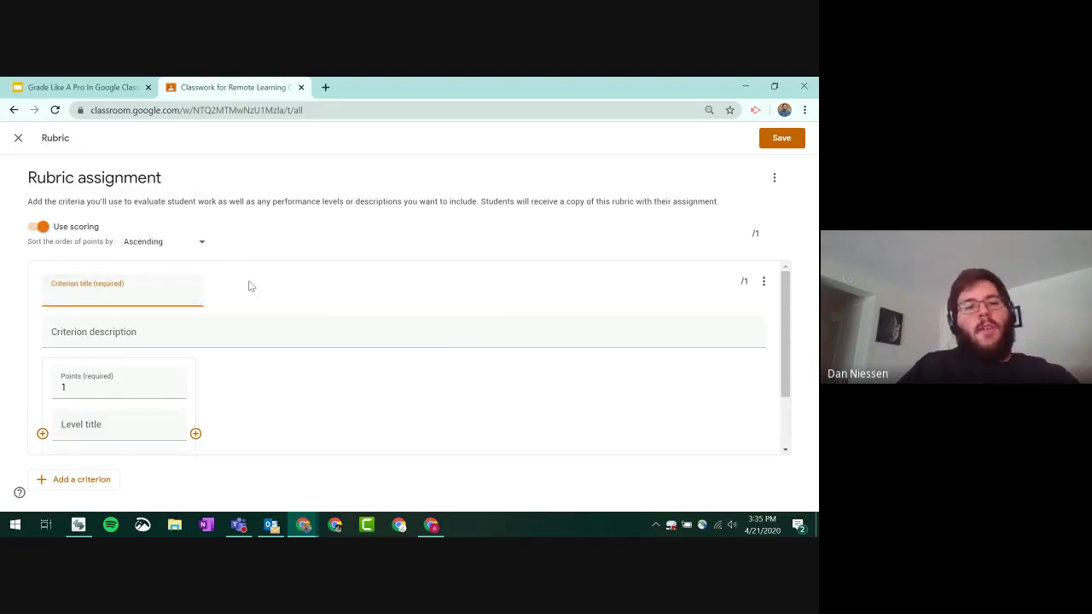
type("Grammar")
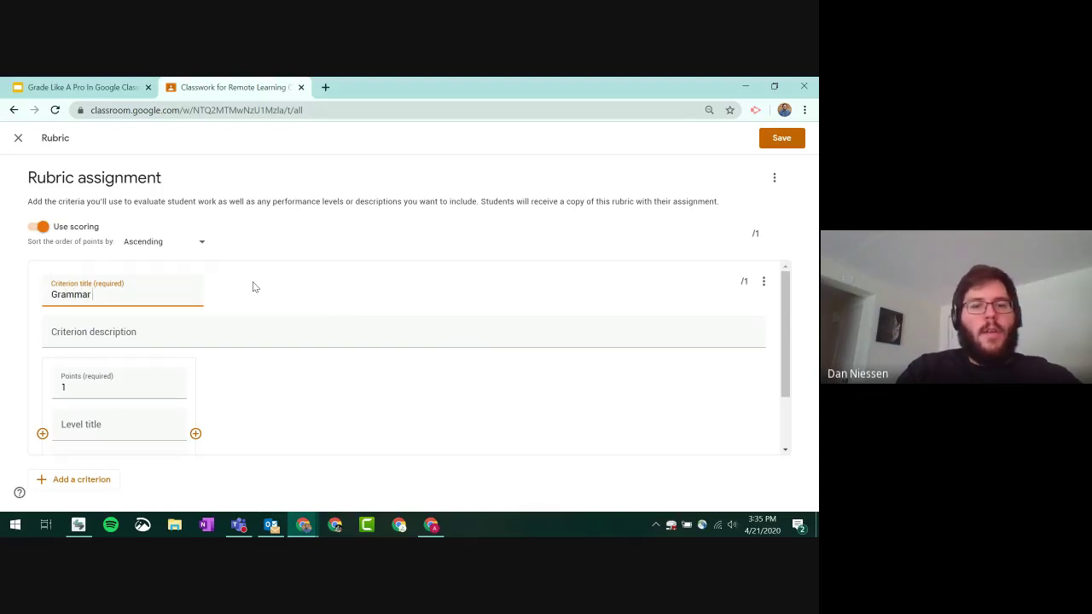
type(" 7")
key("BackSpace")
type("& S")
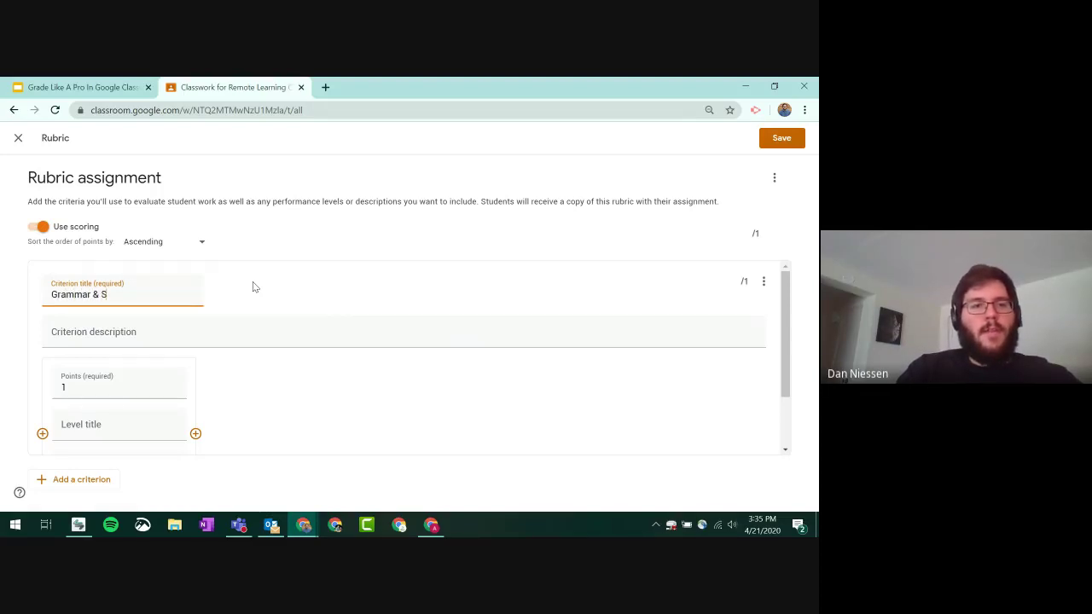
type("pelling")
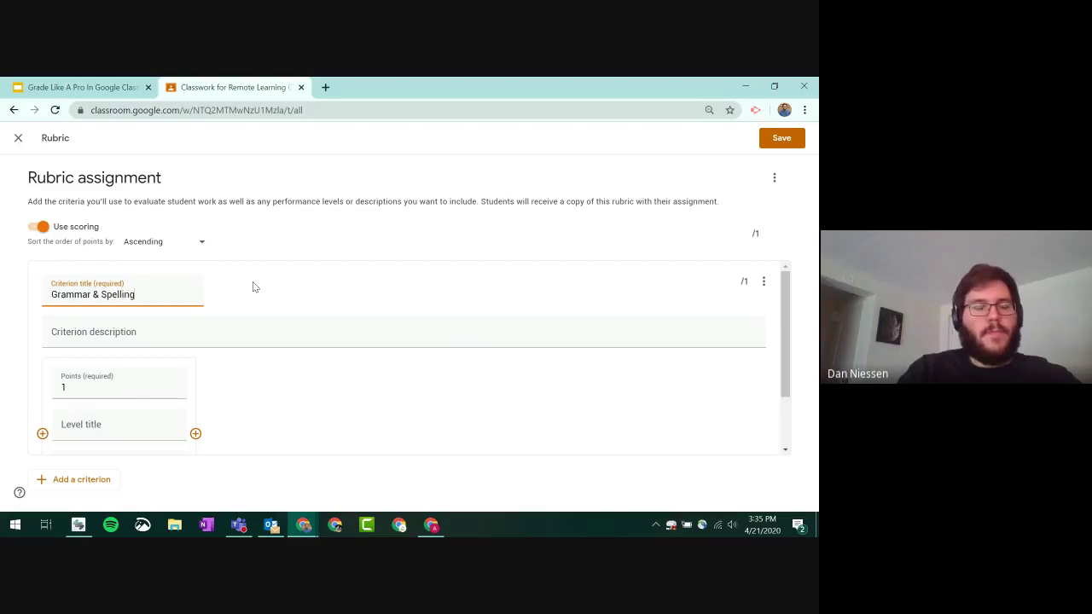
key("Tab")
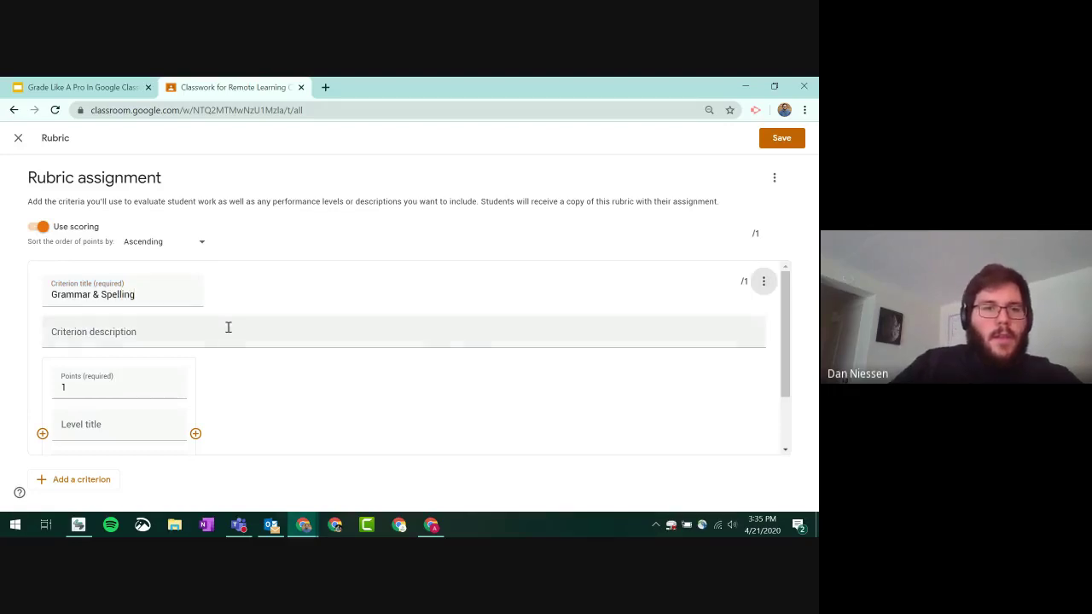
left_click(229, 332)
type("Ho")
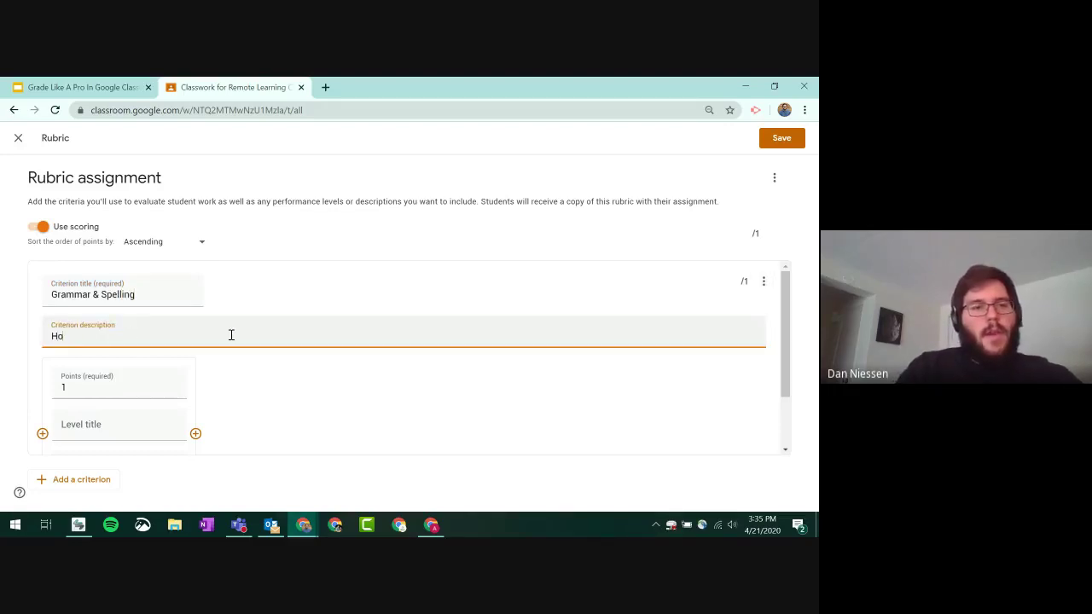
type("w many mistakes")
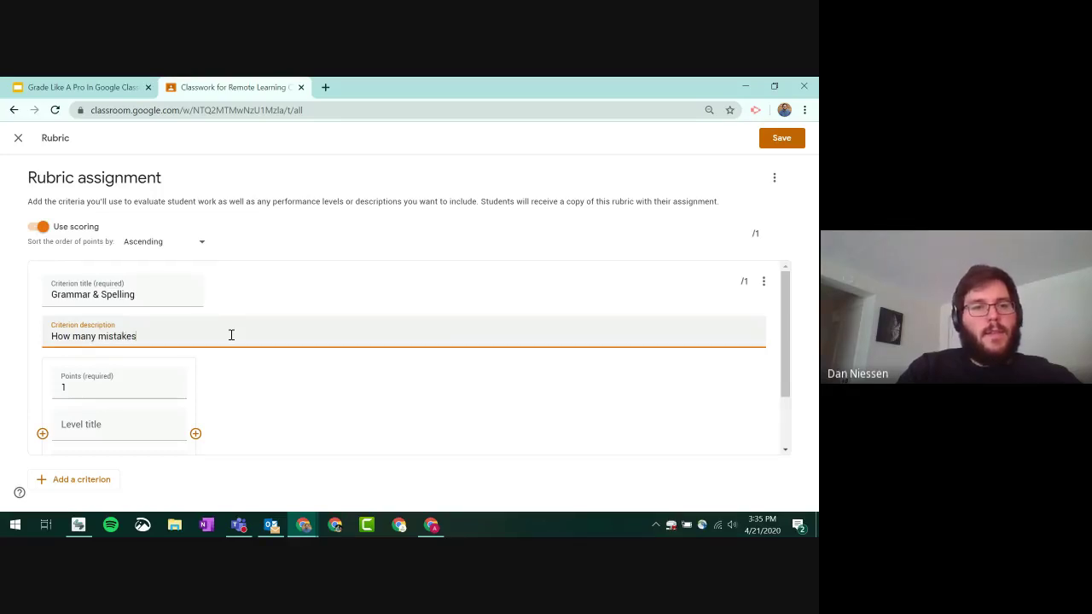
type(" fo")
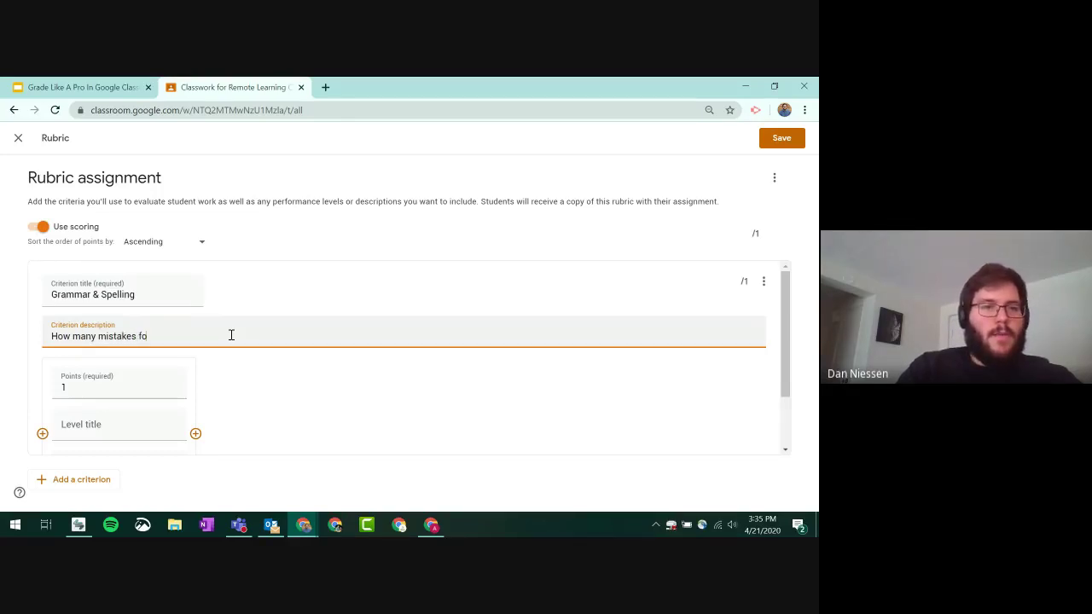
type("und?")
scroll(213, 264, "down", 2)
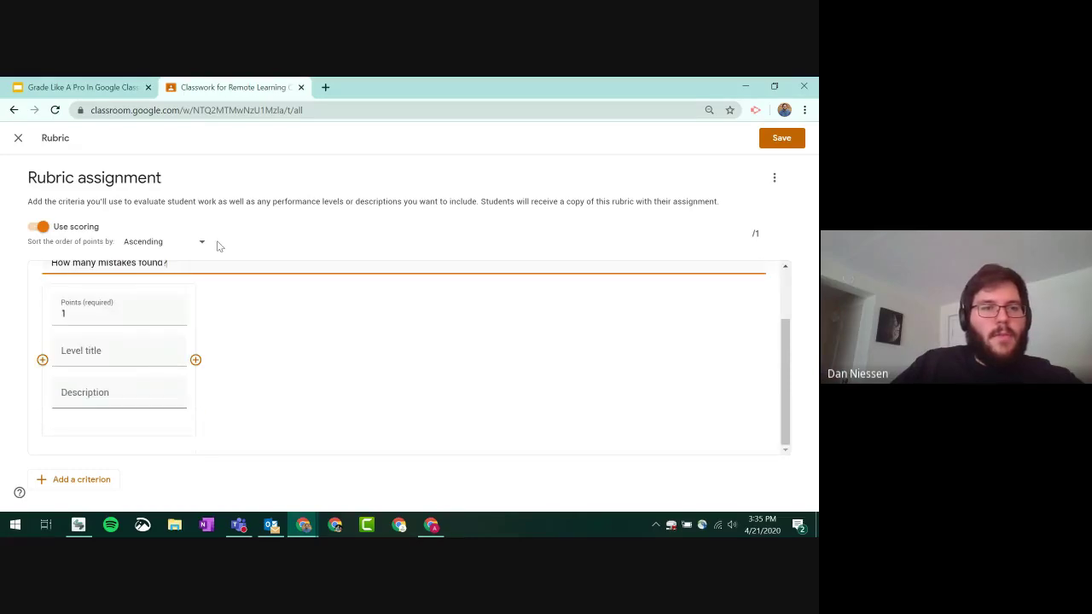
- Give Grammar & Spelling three levels worth 1, 2 and 3 points
left_click(136, 310)
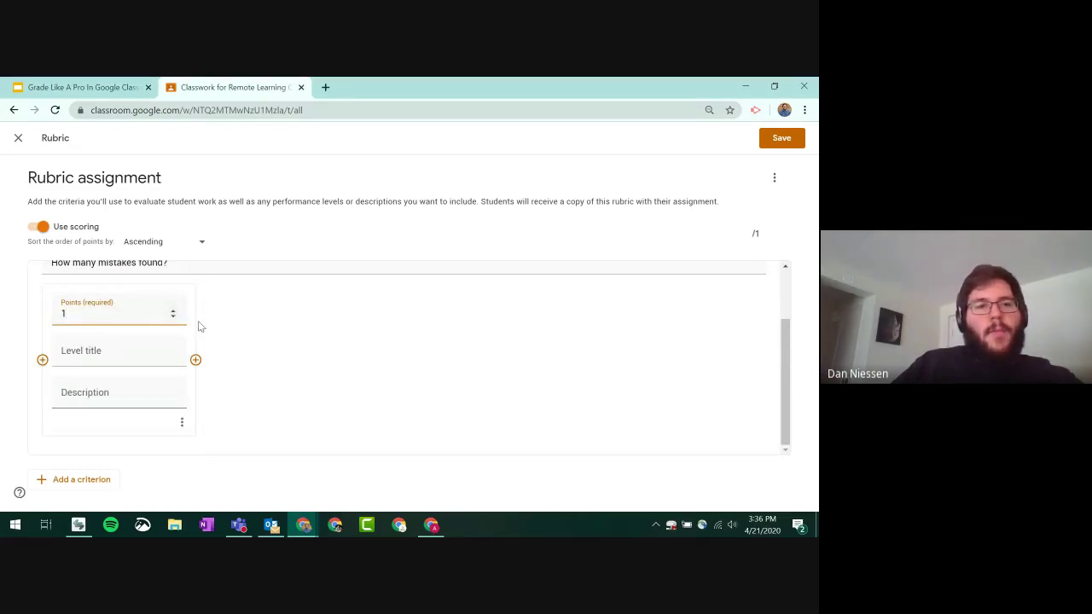
left_click(196, 361)
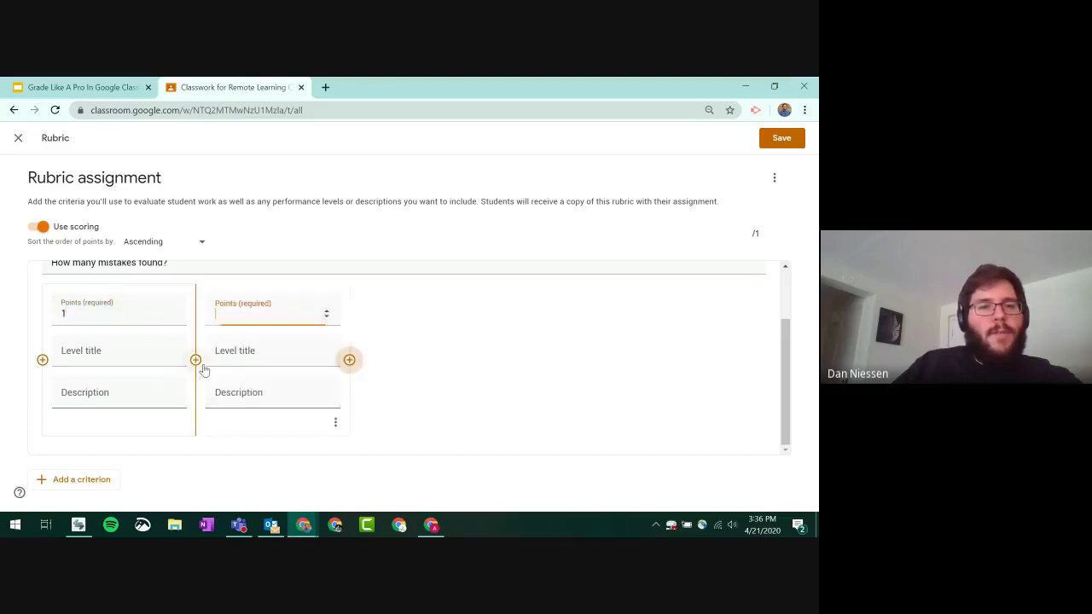
left_click(350, 366)
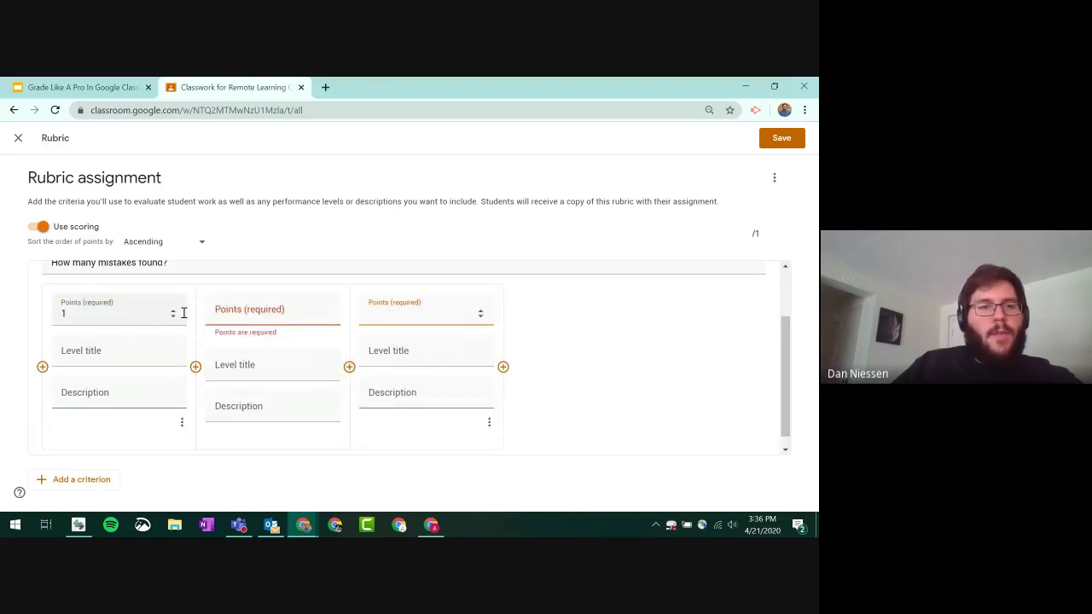
left_click(313, 312)
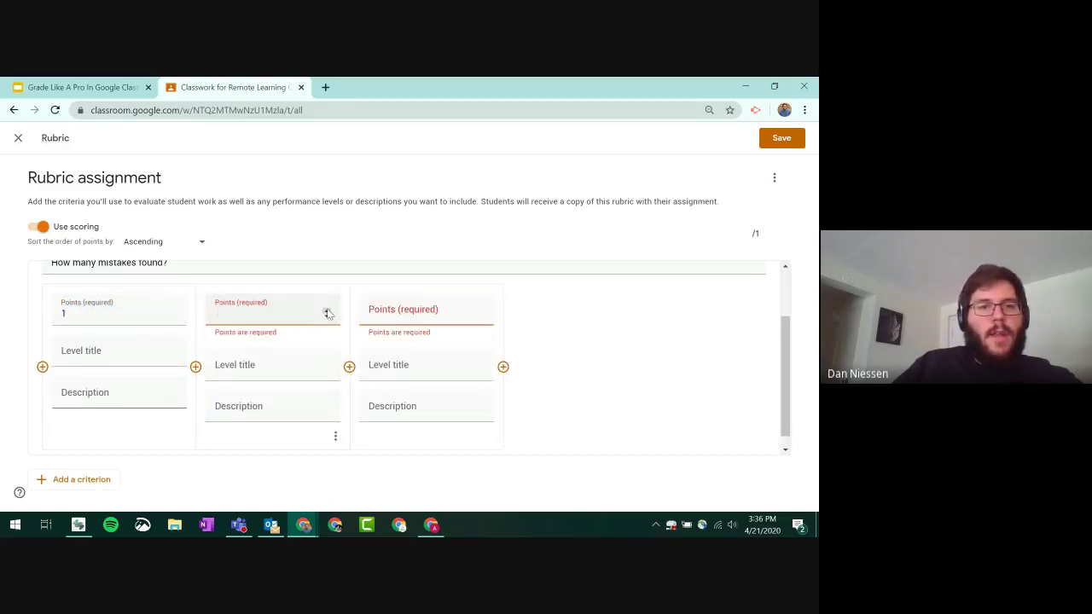
left_click(328, 312)
left_click(481, 314)
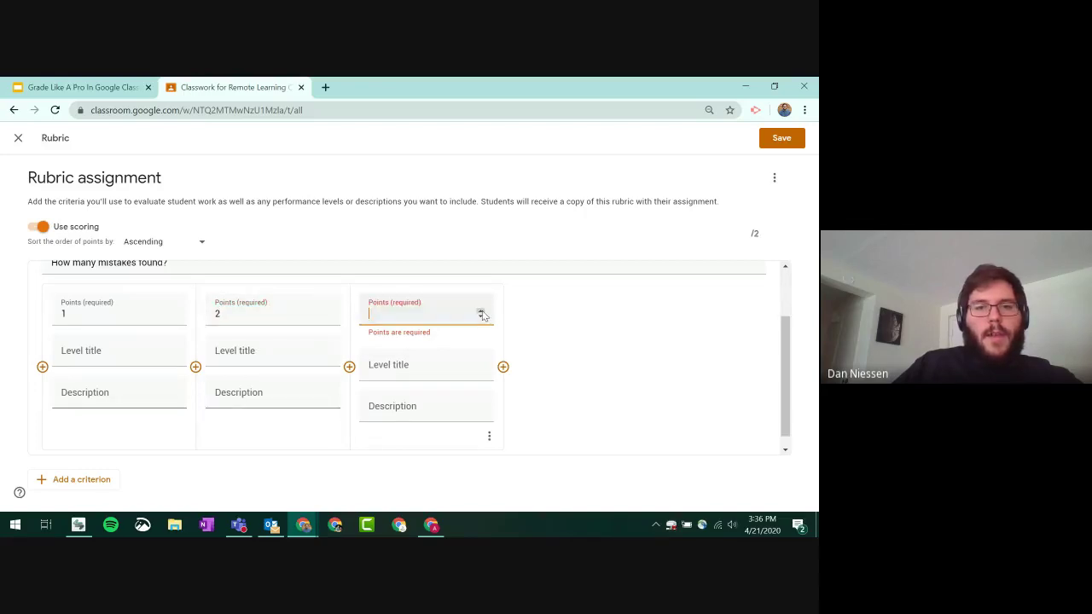
left_click(139, 312)
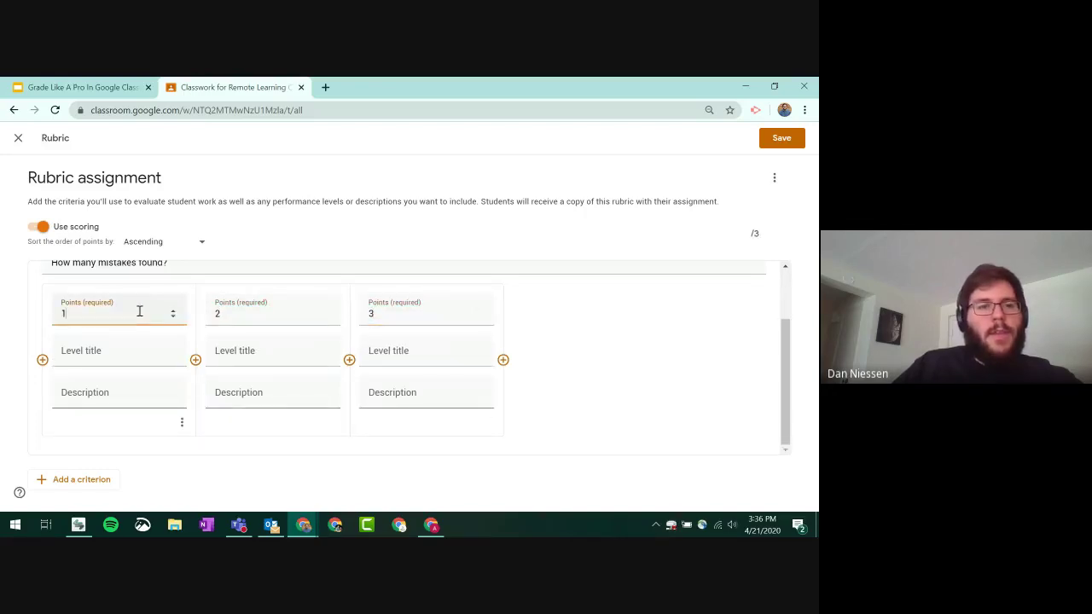
- Name the first two levels 'Needs Improvement' (4+ mistakes) and 'Okay' (2-3 mistakes)
left_click(95, 349)
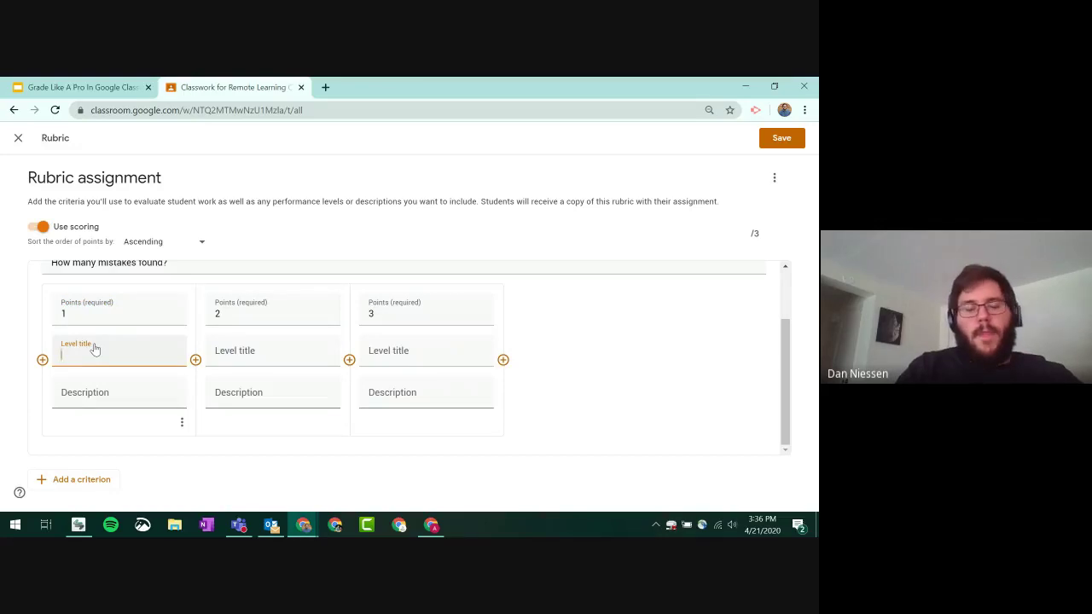
type("Needs Im")
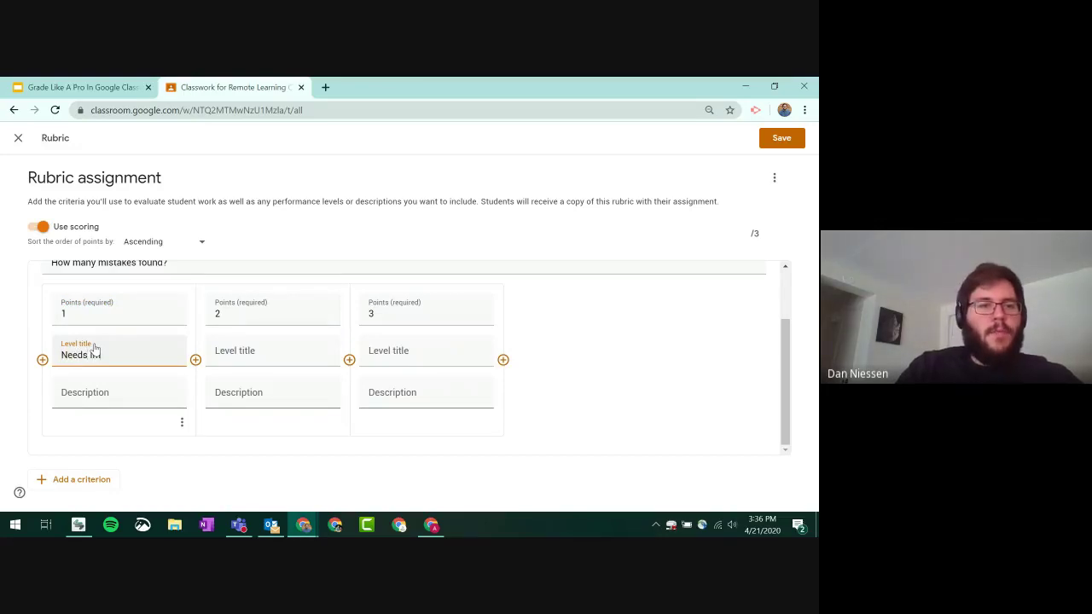
type("provement")
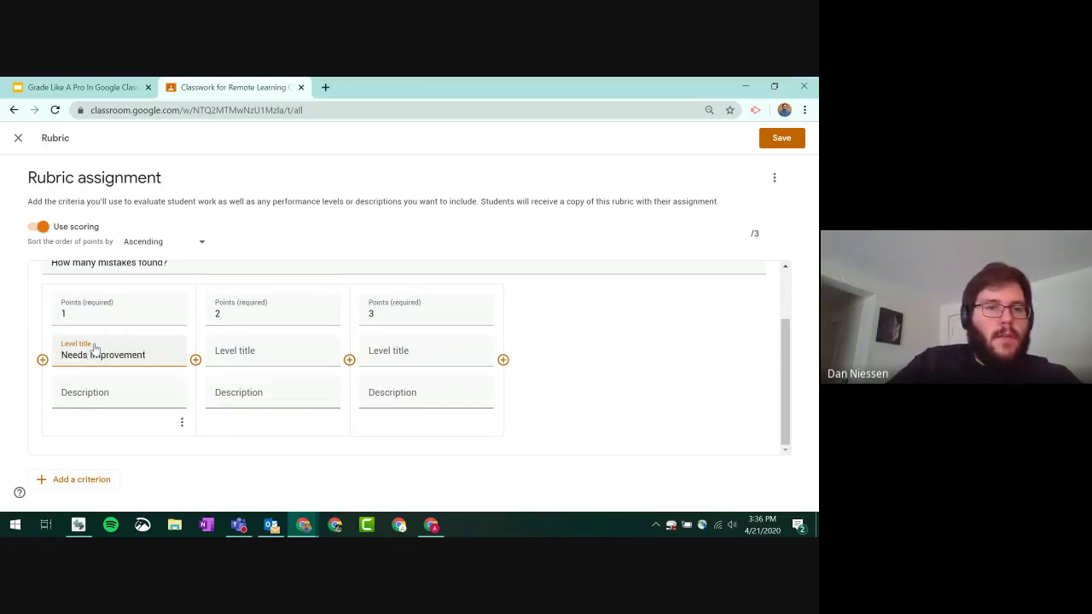
left_click(125, 393)
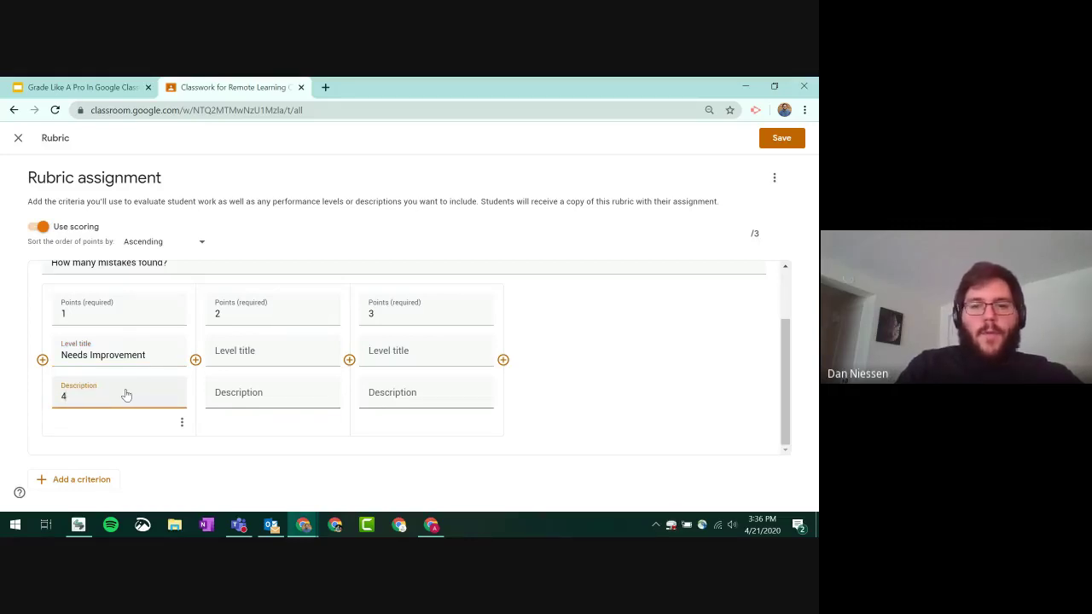
type("4+ mis")
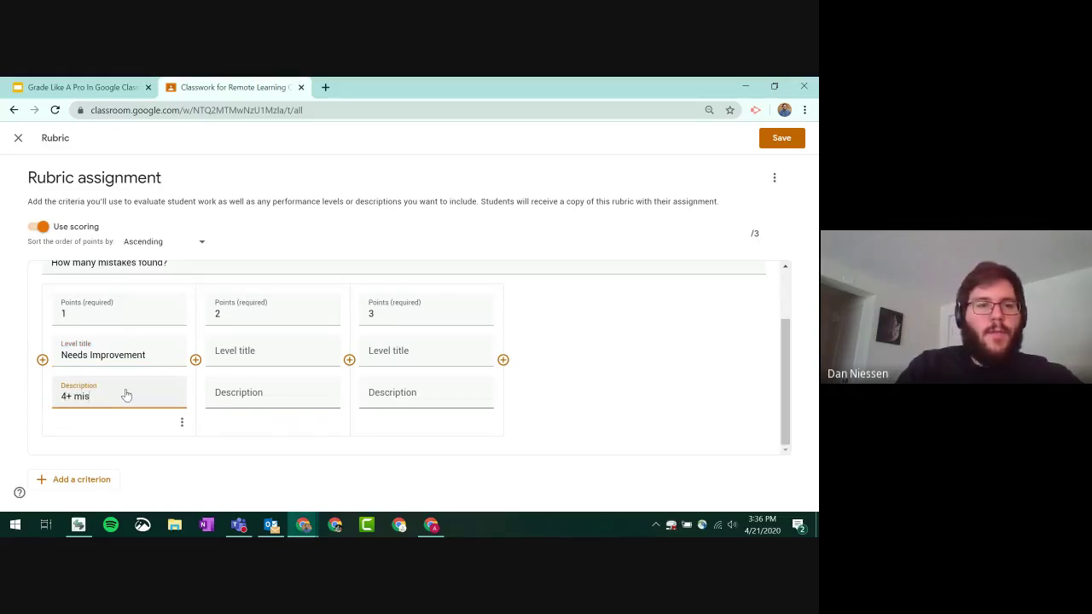
type("takes")
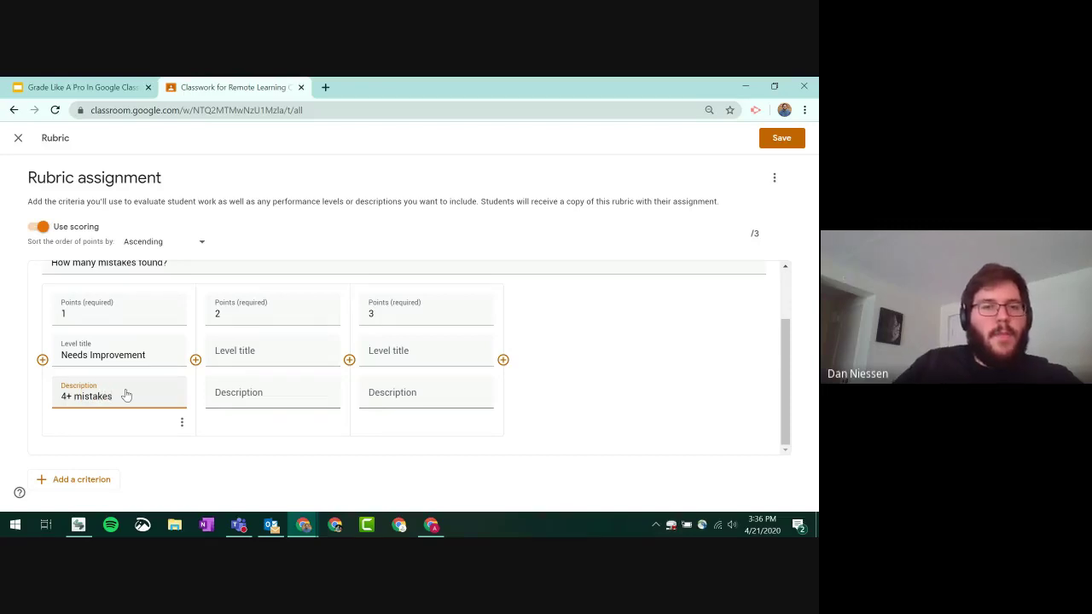
left_click(292, 352)
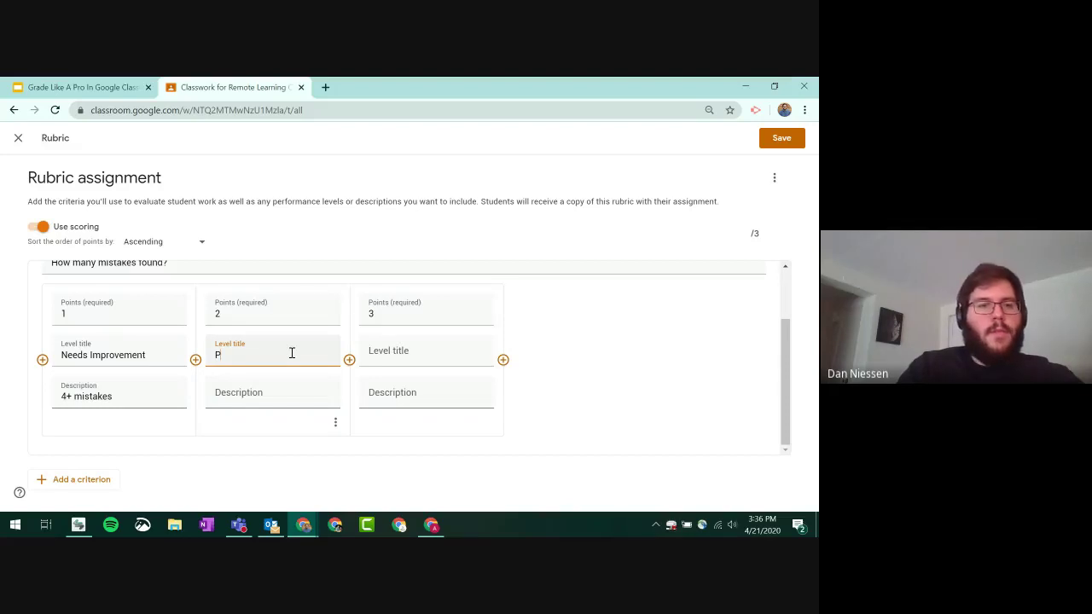
type("Okay")
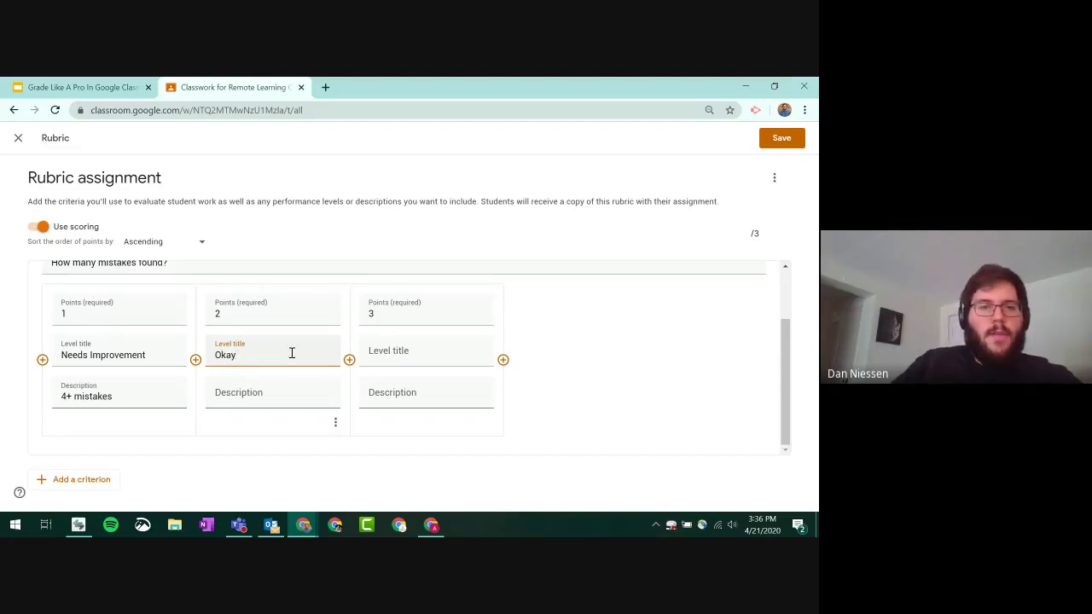
left_click(278, 399)
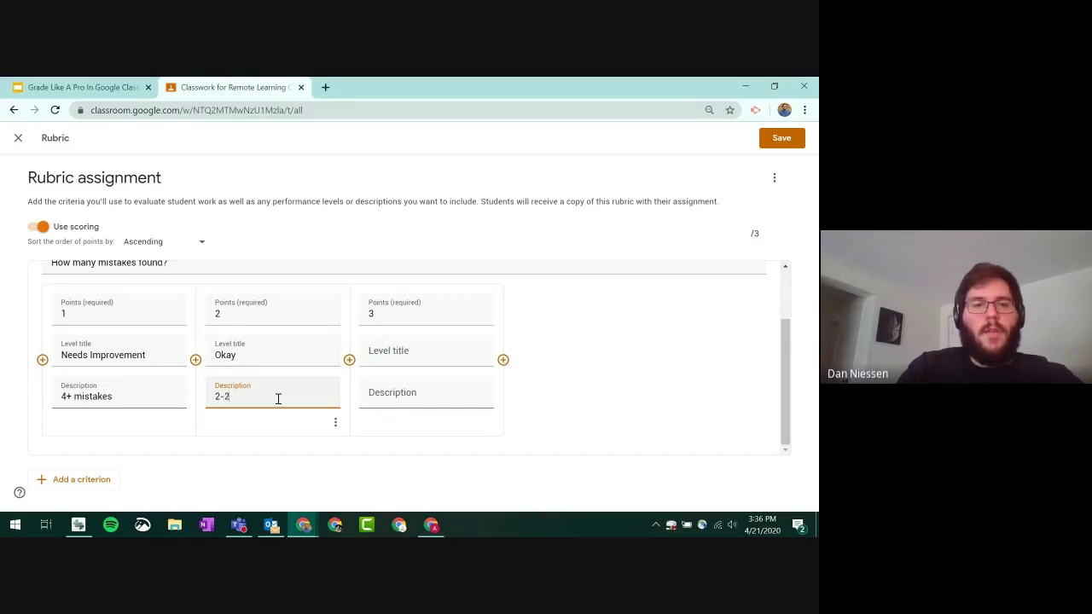
type("2-3 mistakes")
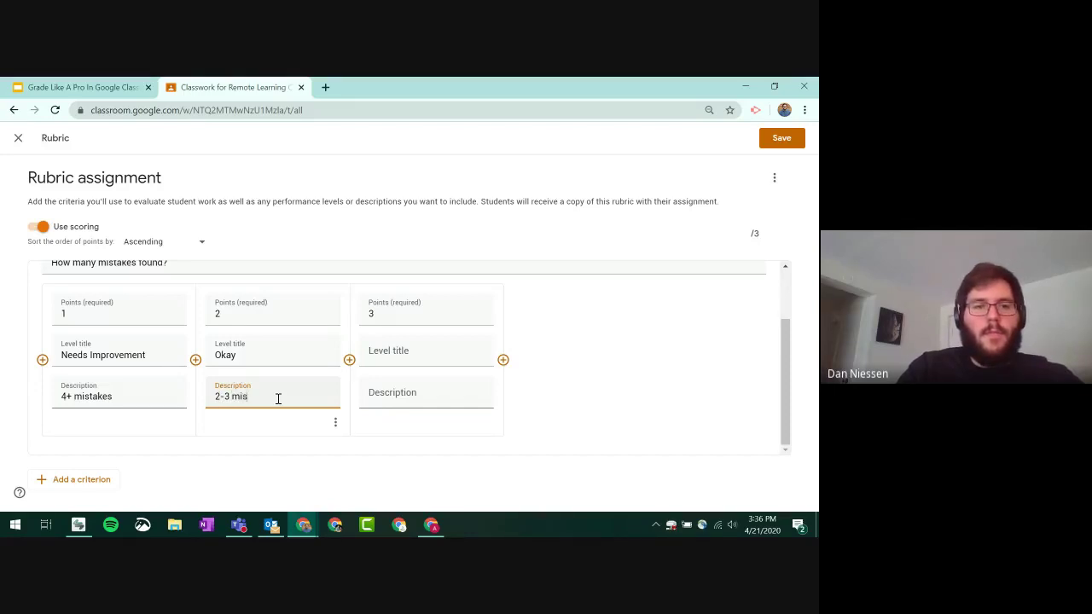
- Title the third level 'Good' with description '1 or less mistakes'
left_click(393, 353)
type("Good")
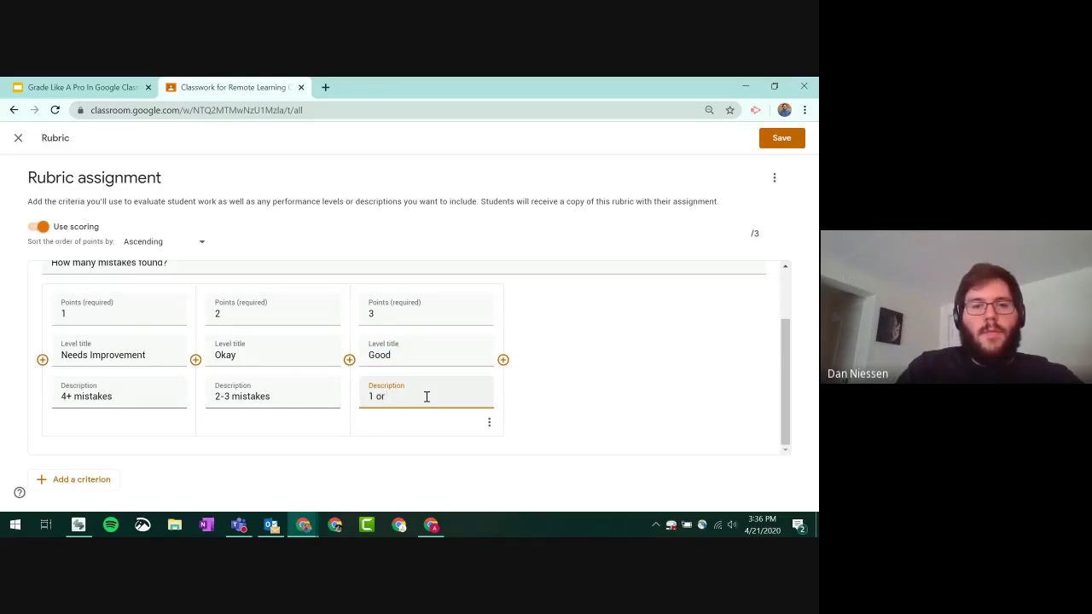
type("less mistakes")
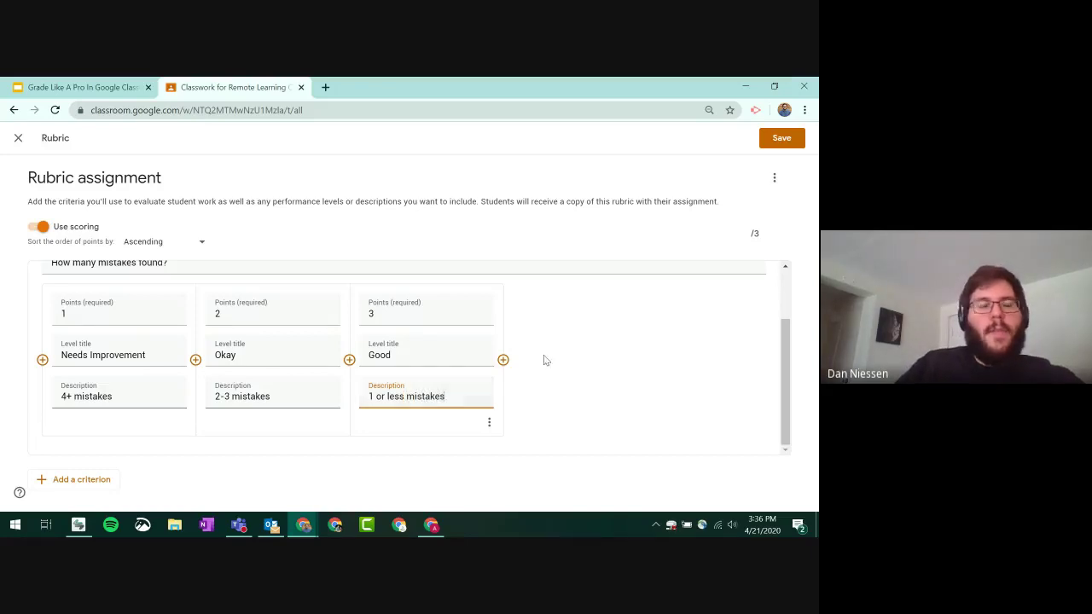
scroll(495, 317, "up", 1)
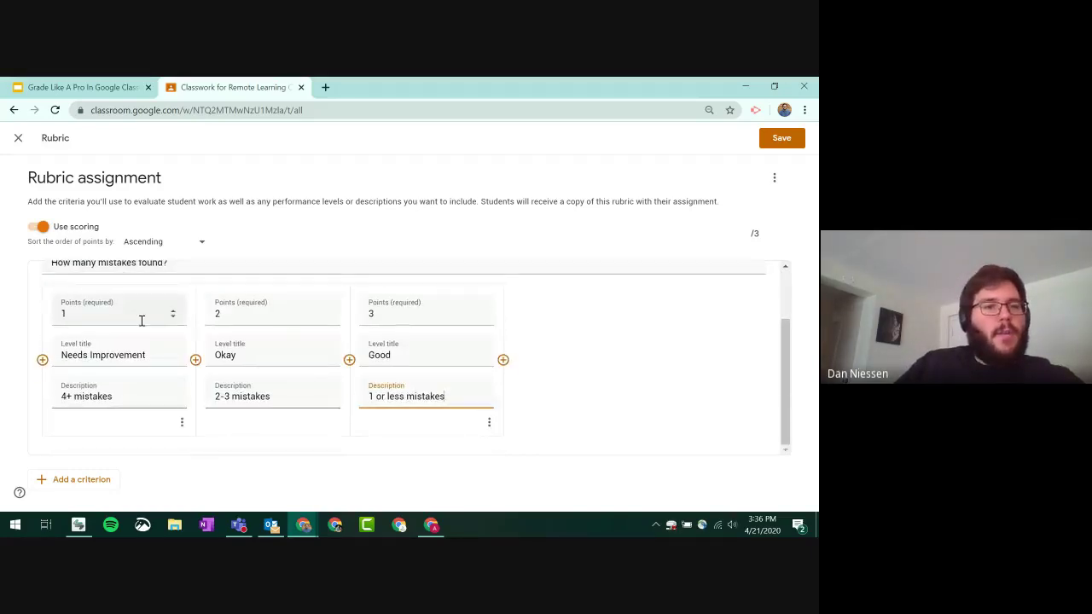
scroll(59, 335, "up", 1)
scroll(104, 339, "up", 1)
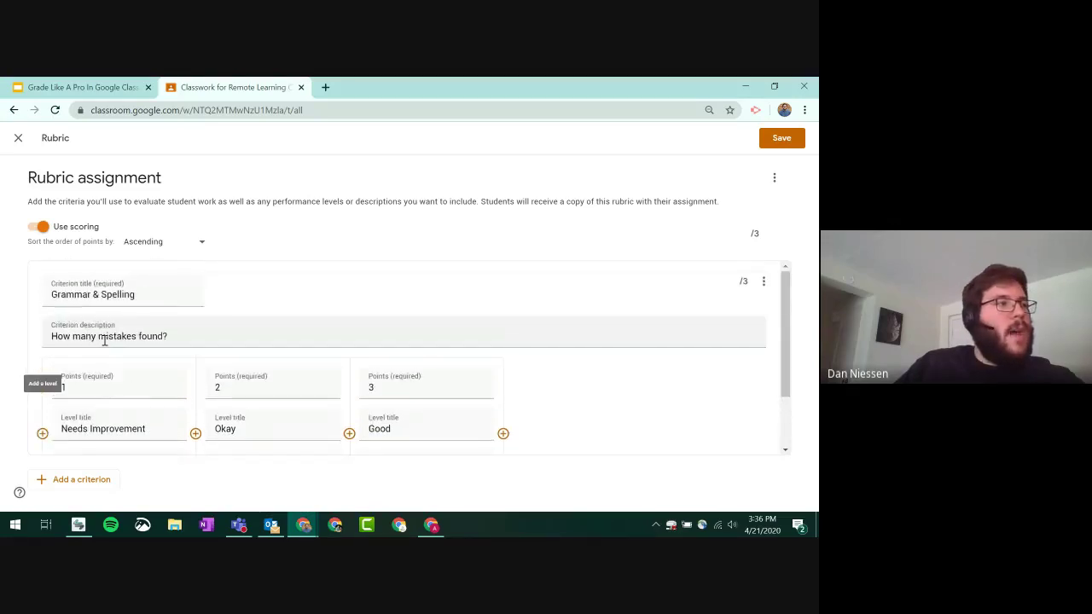
scroll(150, 341, "down", 1)
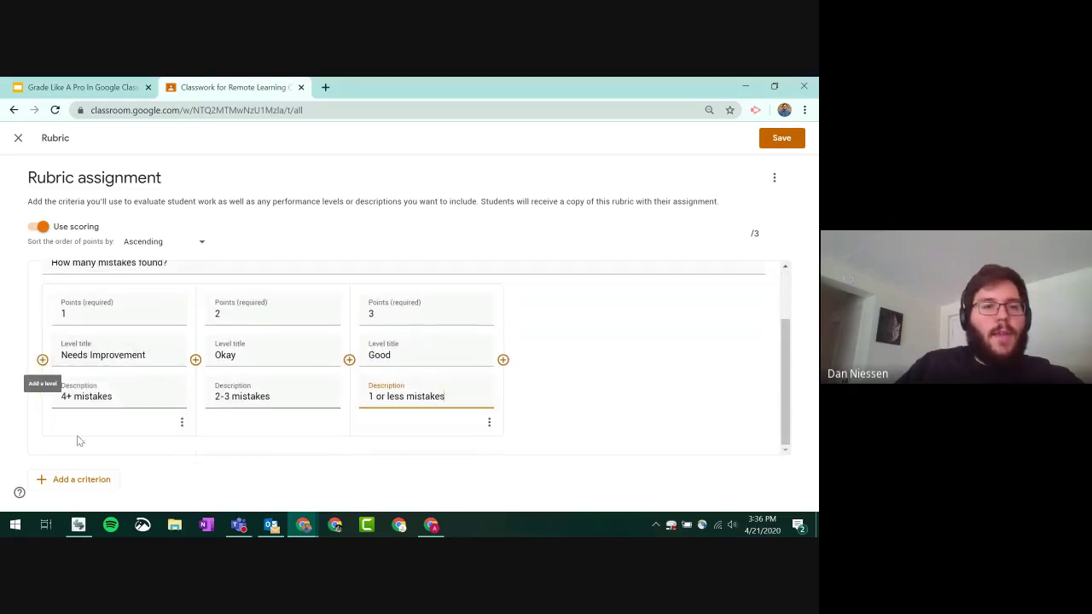
- Add a second criterion 'Content' described as 'Any mistakes in content?'
left_click(82, 479)
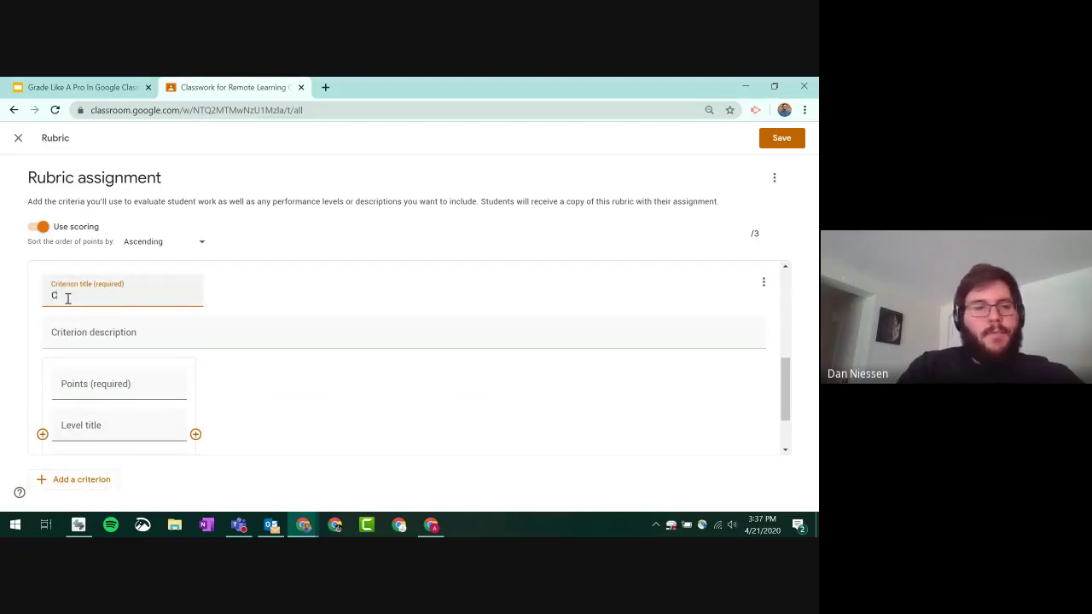
type("Content")
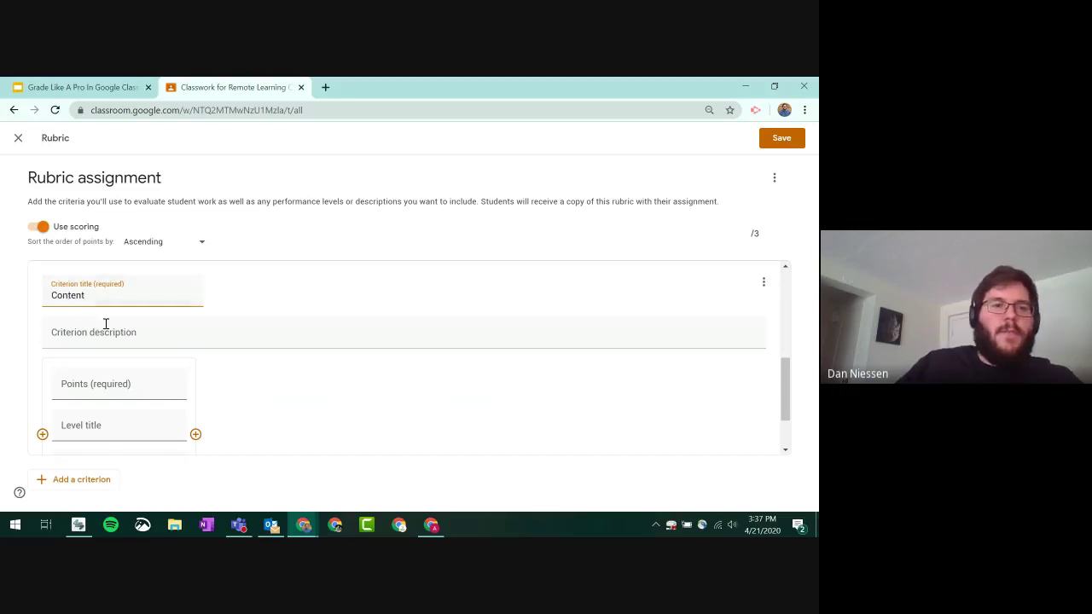
left_click(105, 337)
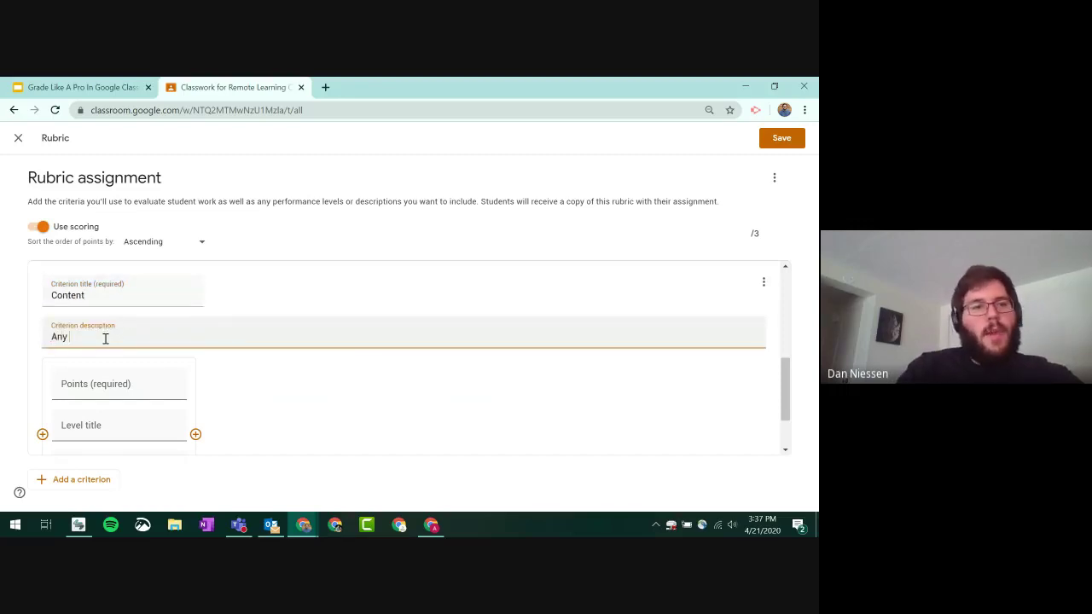
type("Any mistakes in")
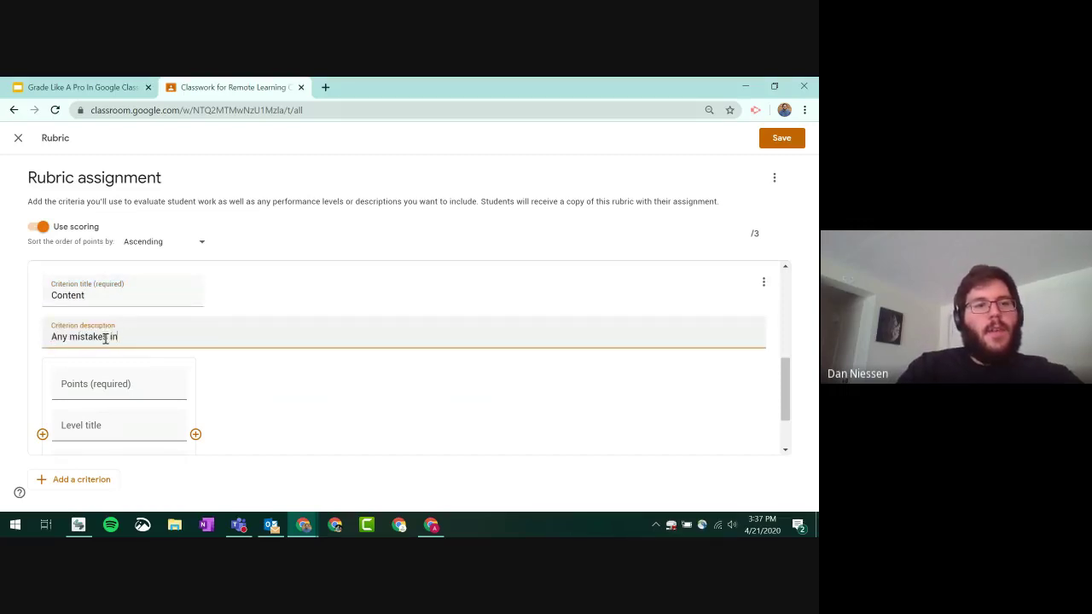
type(" content?")
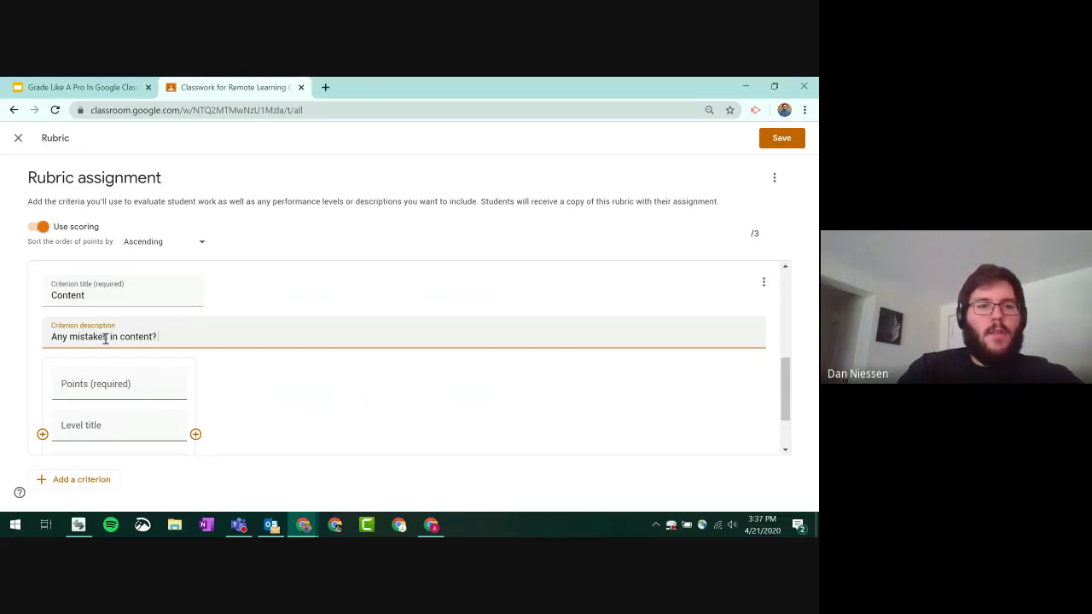
- Give the Content criterion three levels worth 1, 2 and 3 points
scroll(139, 283, "down", 1)
left_click(146, 310)
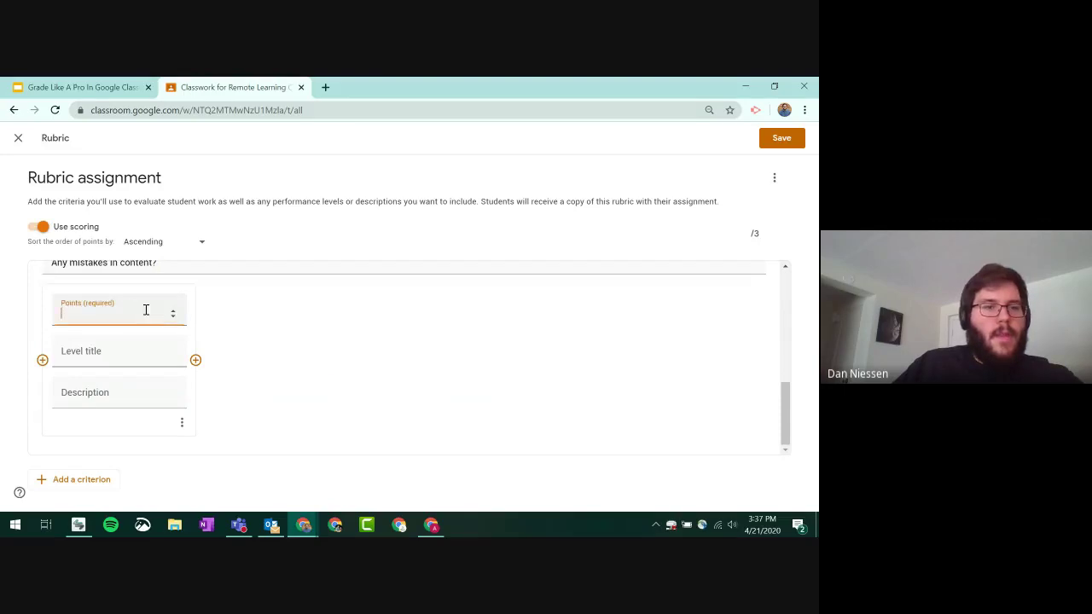
left_click(202, 367)
left_click(175, 366)
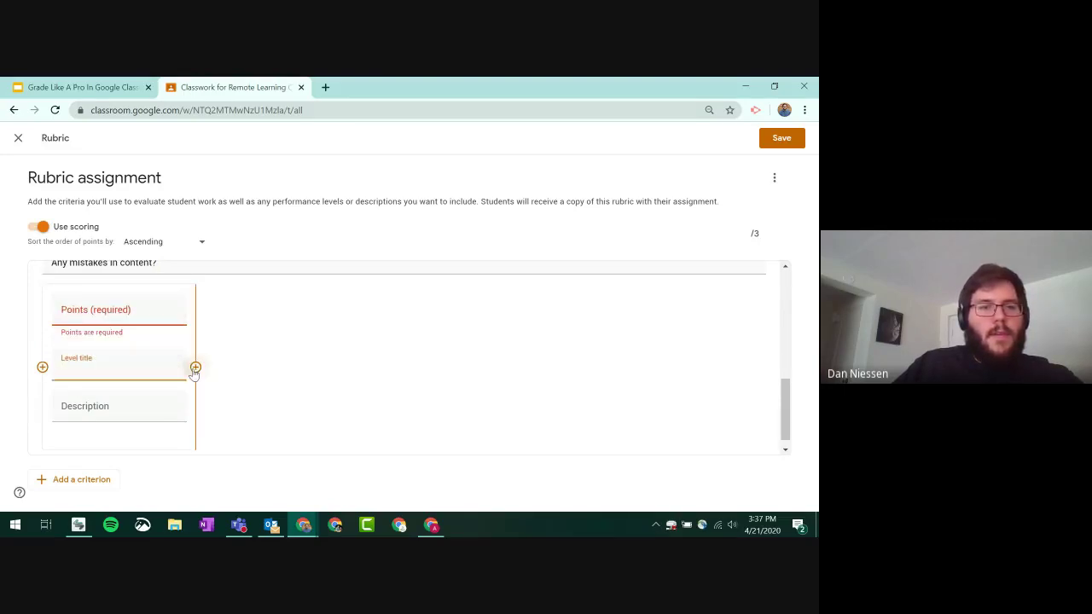
left_click(195, 368)
left_click(349, 367)
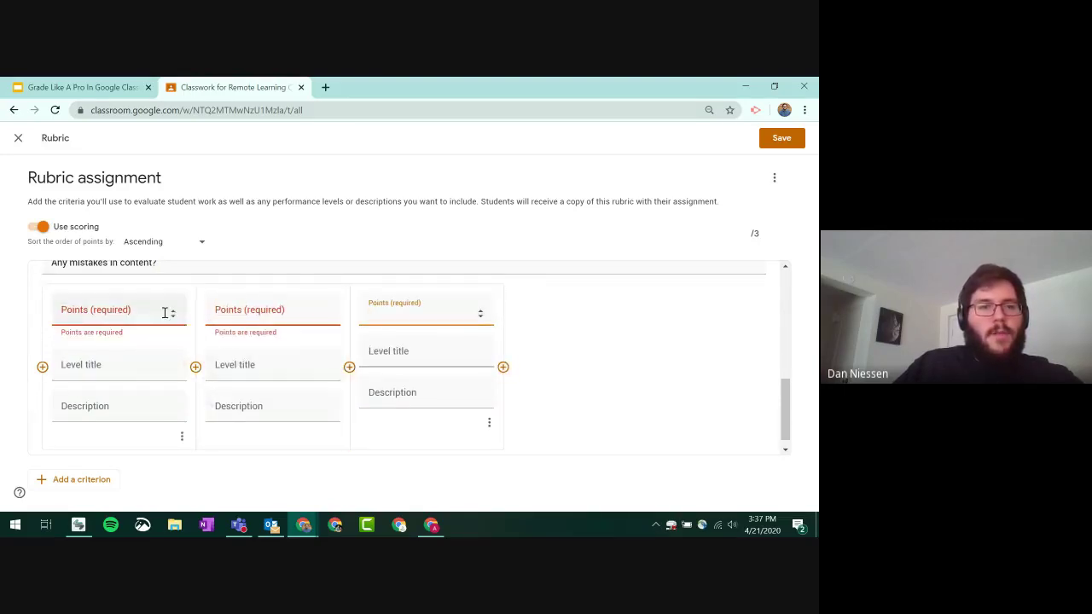
left_click(172, 310)
left_click(327, 311)
left_click(327, 311)
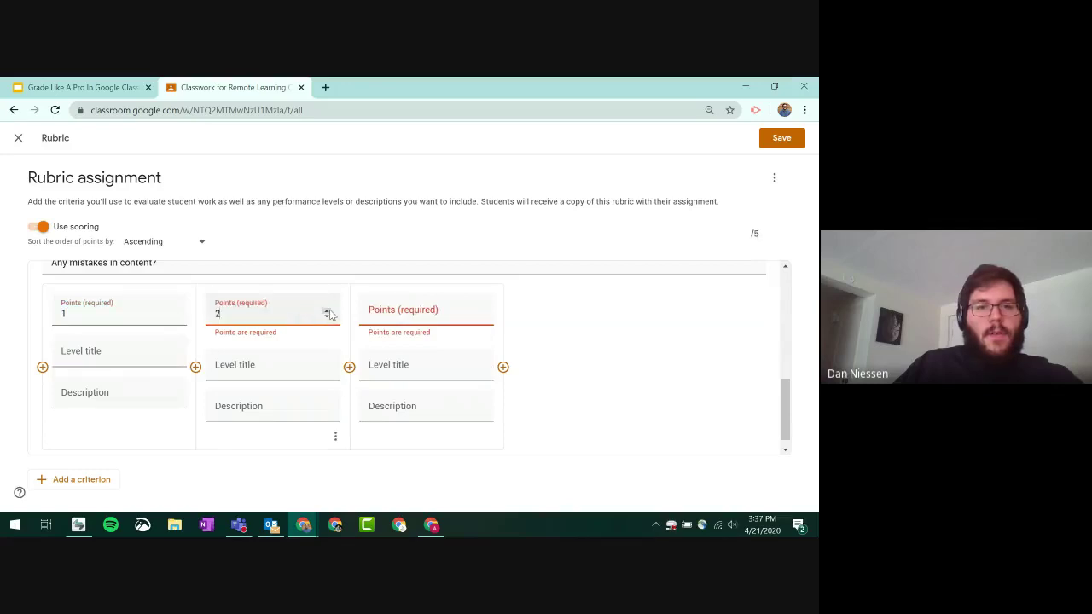
left_click(481, 312)
left_click(480, 312)
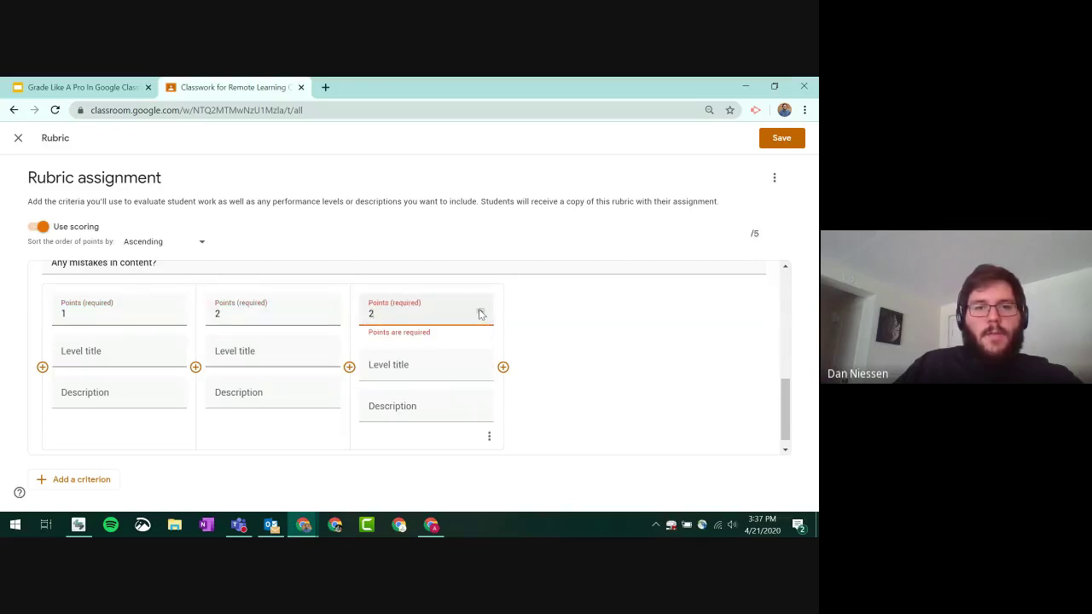
left_click(481, 312)
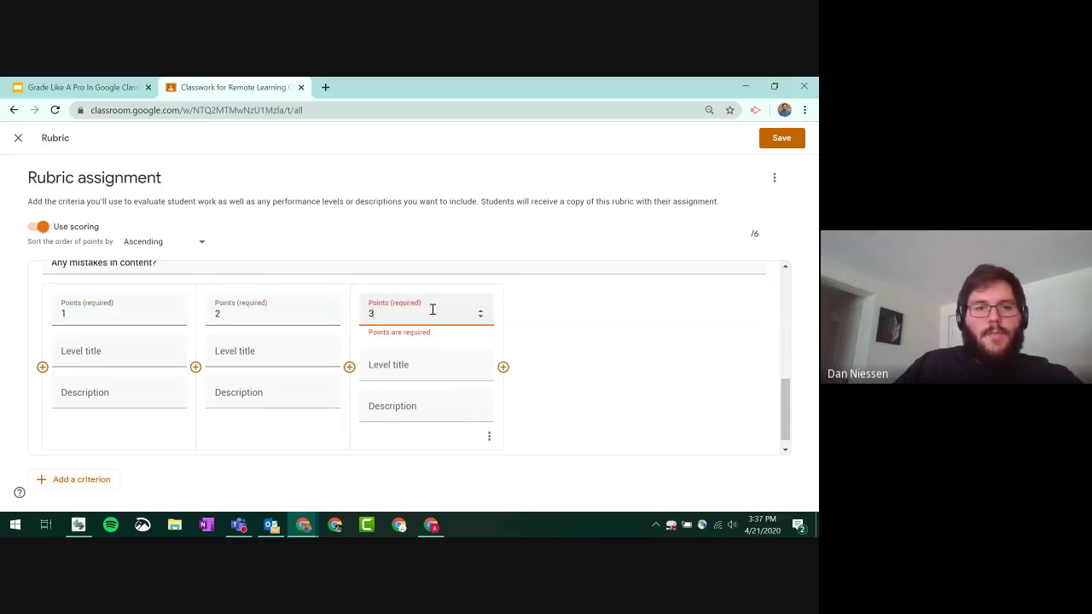
left_click(480, 318)
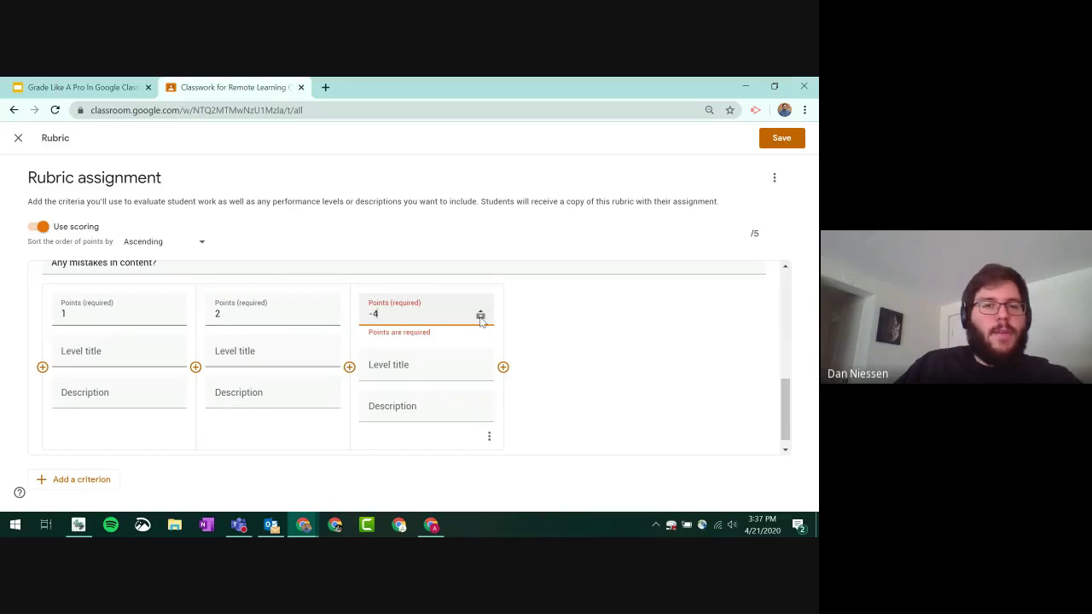
left_click(481, 312)
left_click(480, 313)
left_click(482, 312)
left_click(481, 312)
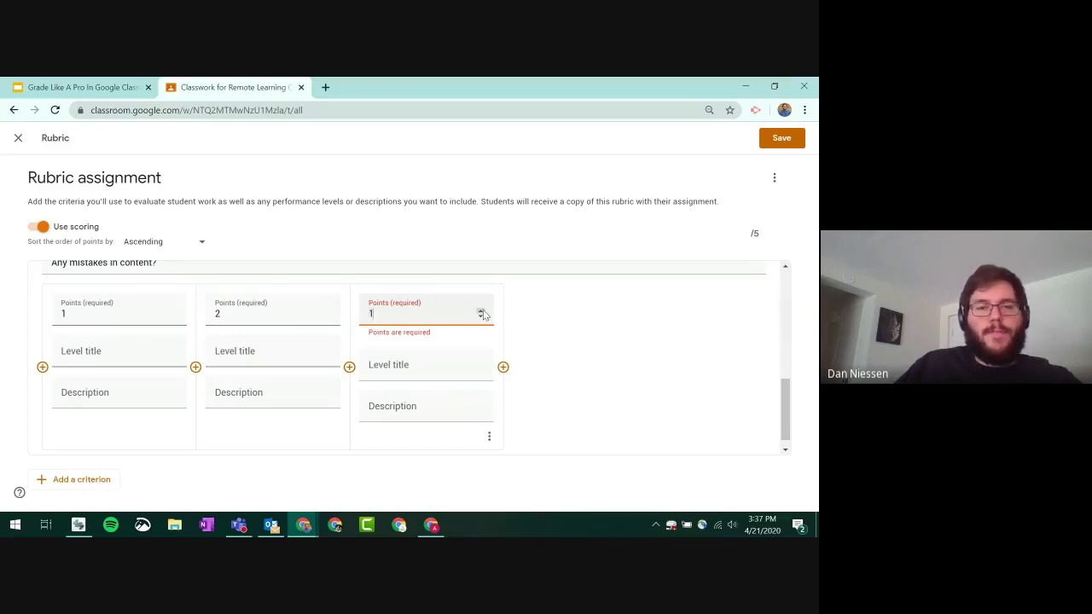
- Title Content's first level 'Need Improvement' with description '4+ mistakes'
left_click(108, 359)
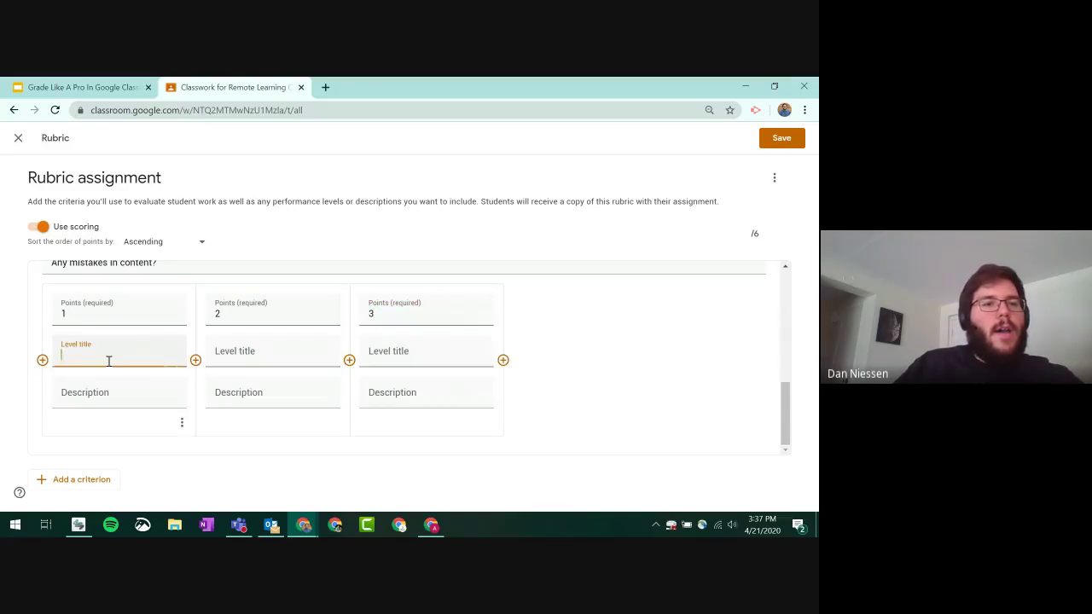
scroll(111, 361, "up", 2)
scroll(113, 360, "down", 2)
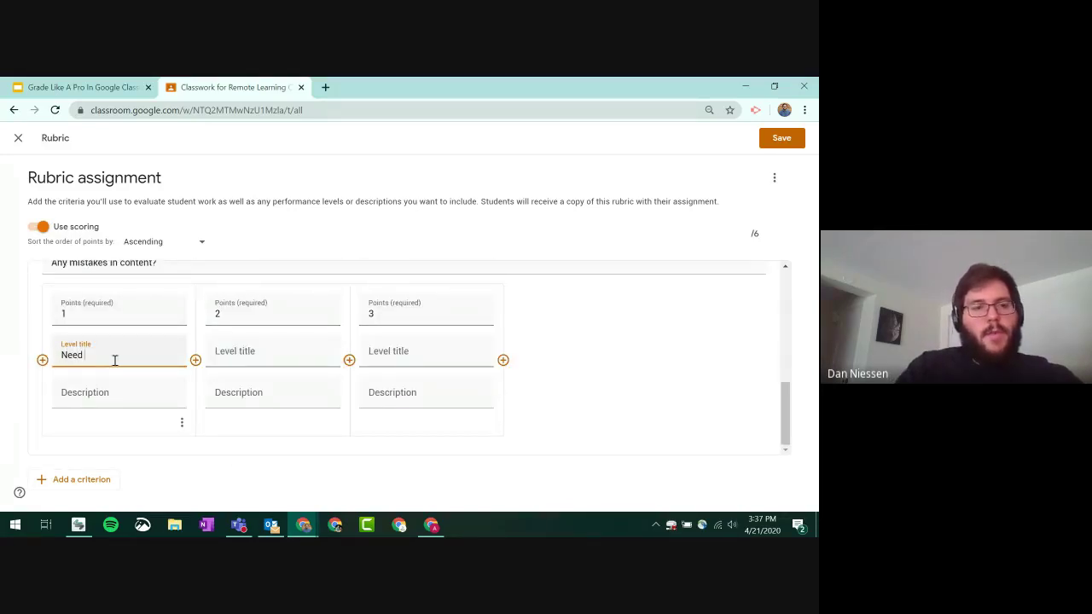
type("Need Improvemen")
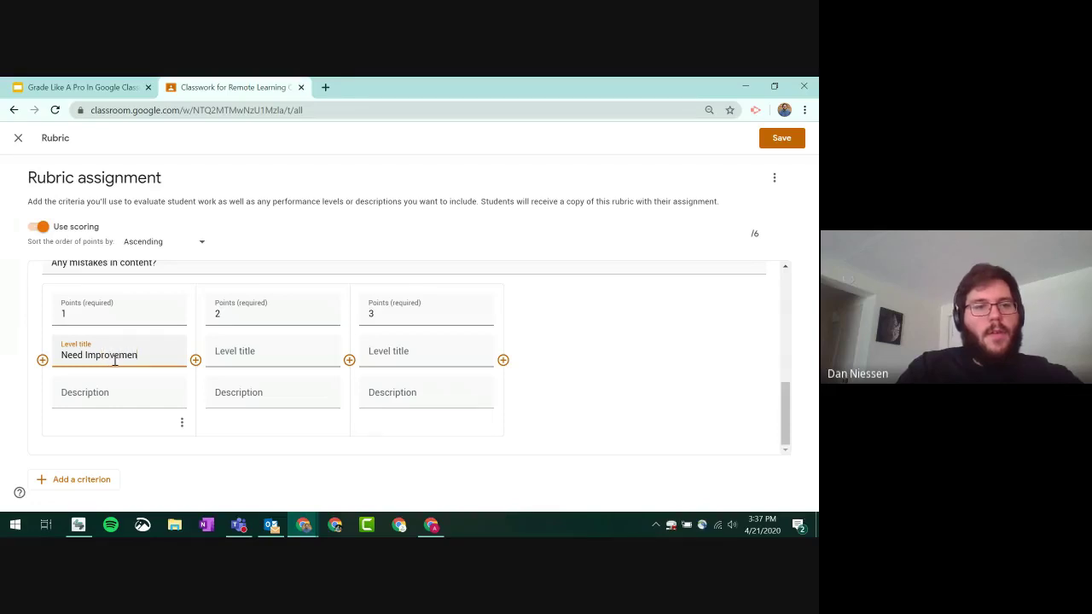
type("t")
left_click(118, 393)
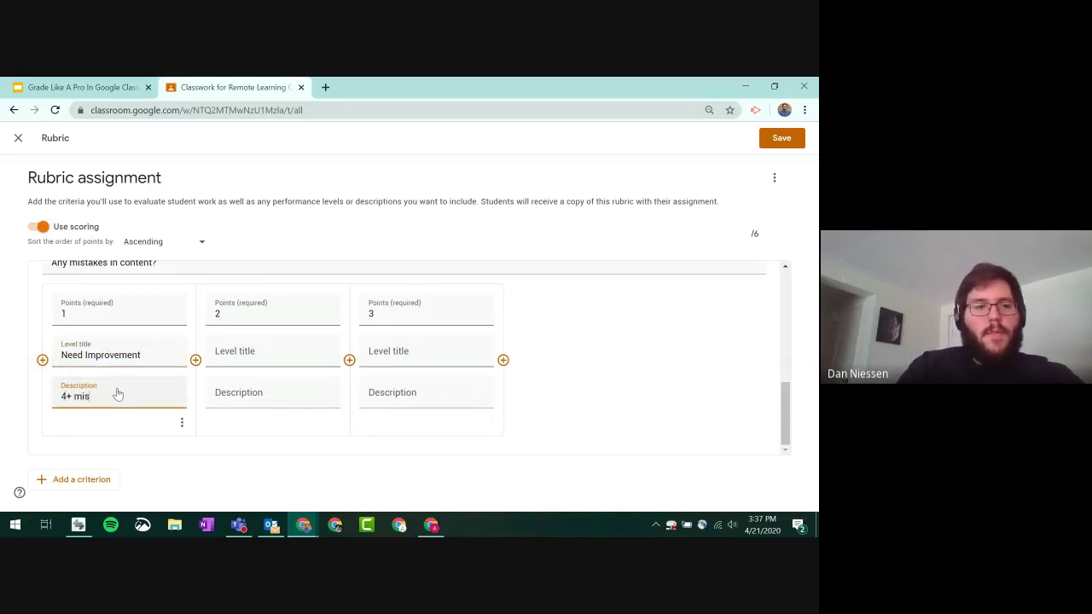
- Set Content's second level to 'Okay', pasting '2-3 mistakes' from the first criterion
scroll(158, 392, "up", 2)
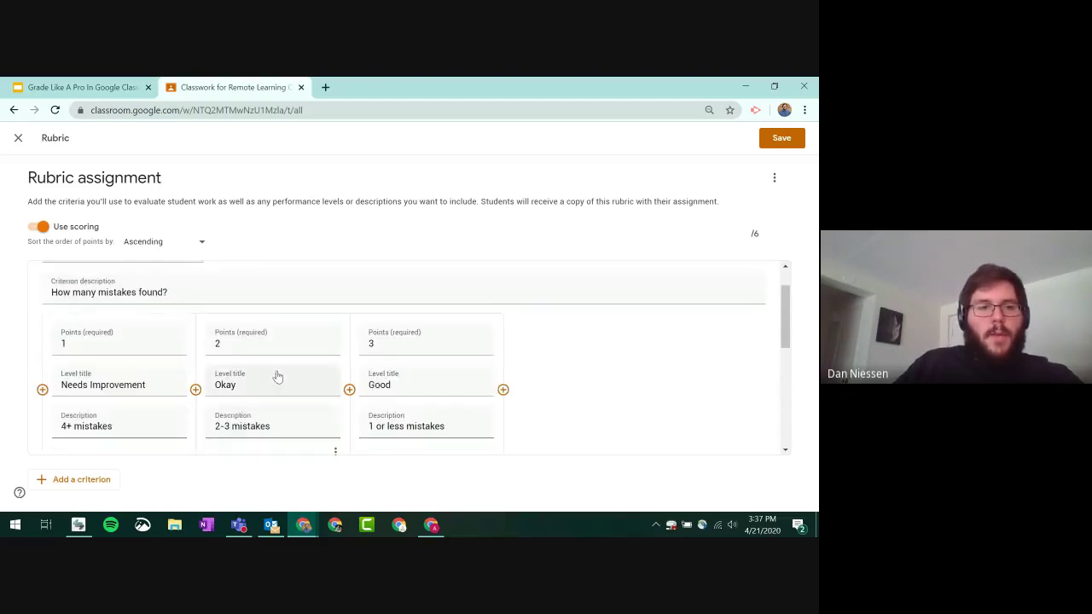
double_click(277, 380)
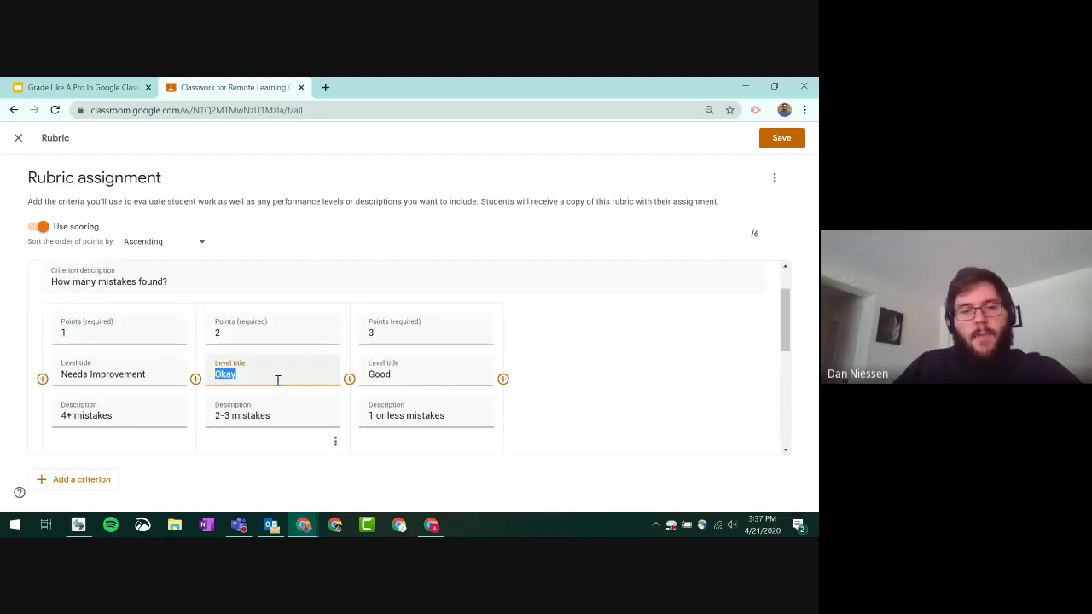
scroll(290, 388, "down", 3)
scroll(246, 373, "down", 2)
left_click(240, 350)
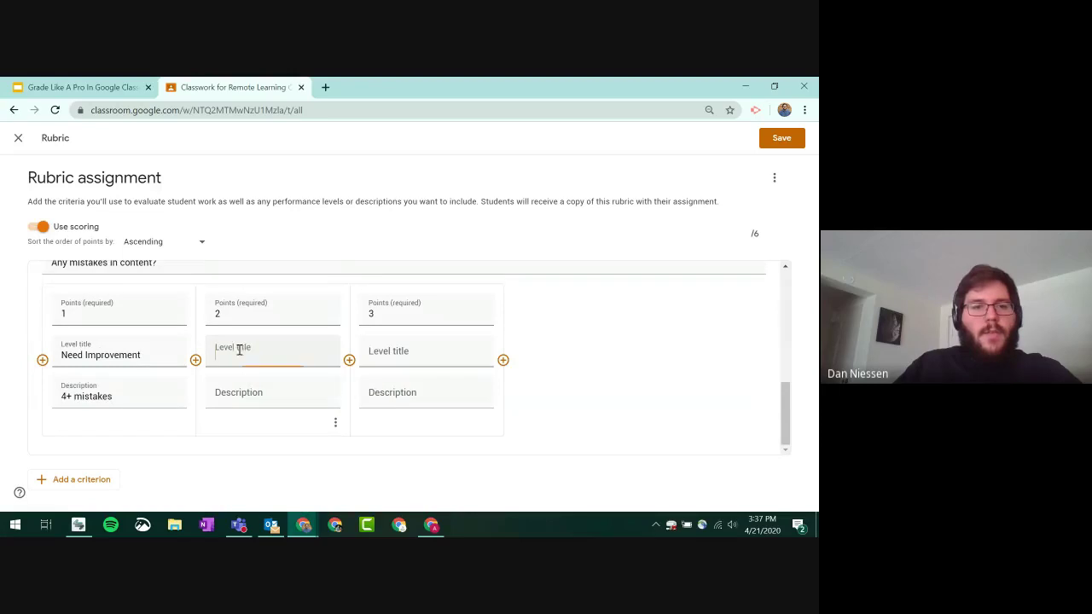
type("Okay")
scroll(256, 285, "up", 3)
key("ctrl+a")
double_click(256, 282)
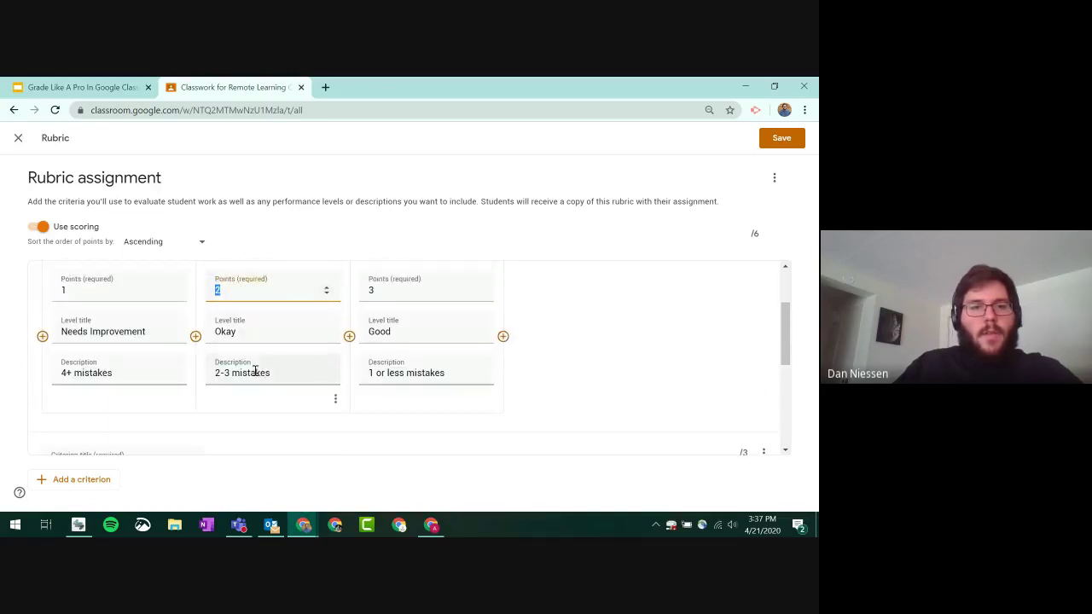
triple_click(255, 372)
key("ctrl+c")
scroll(277, 380, "down", 5)
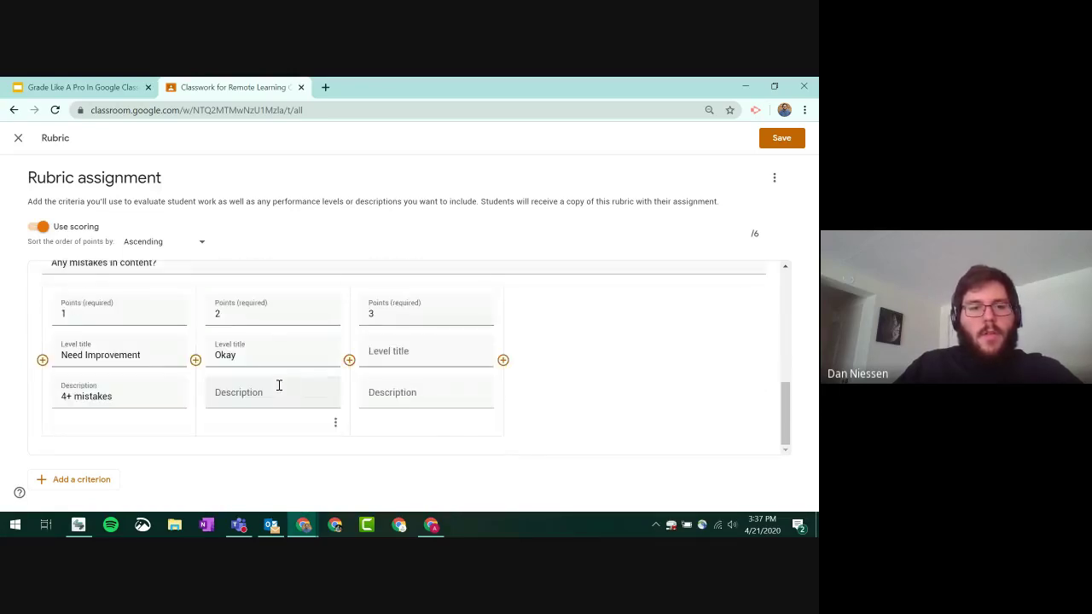
left_click(276, 388)
key("ctrl+v")
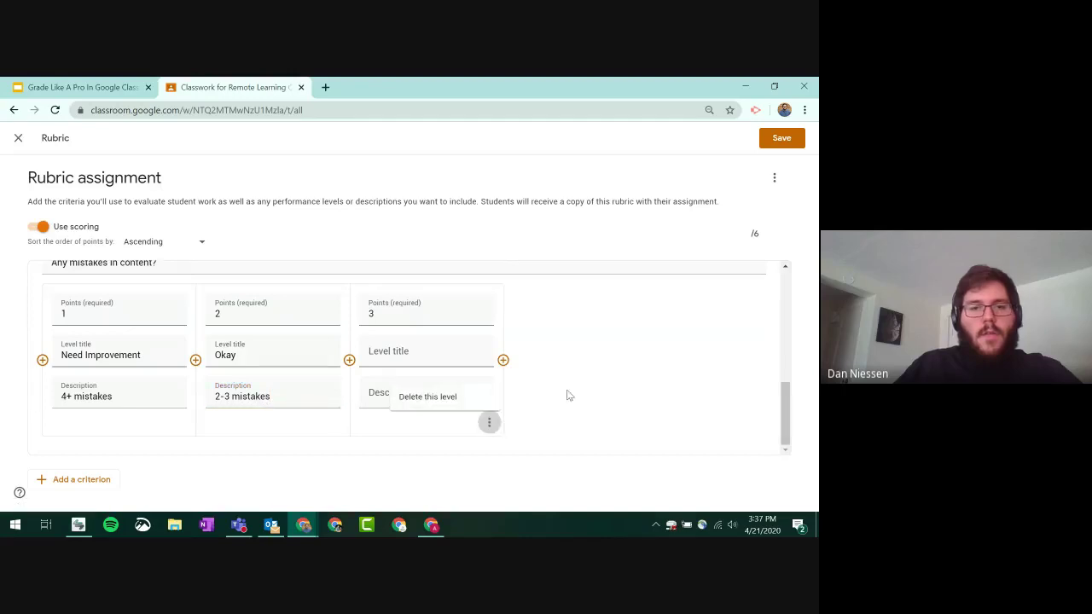
left_click(424, 391)
- Copy 'Good' and '1 or less mistakes' from the first criterion into Content's third level
scroll(410, 353, "up", 2)
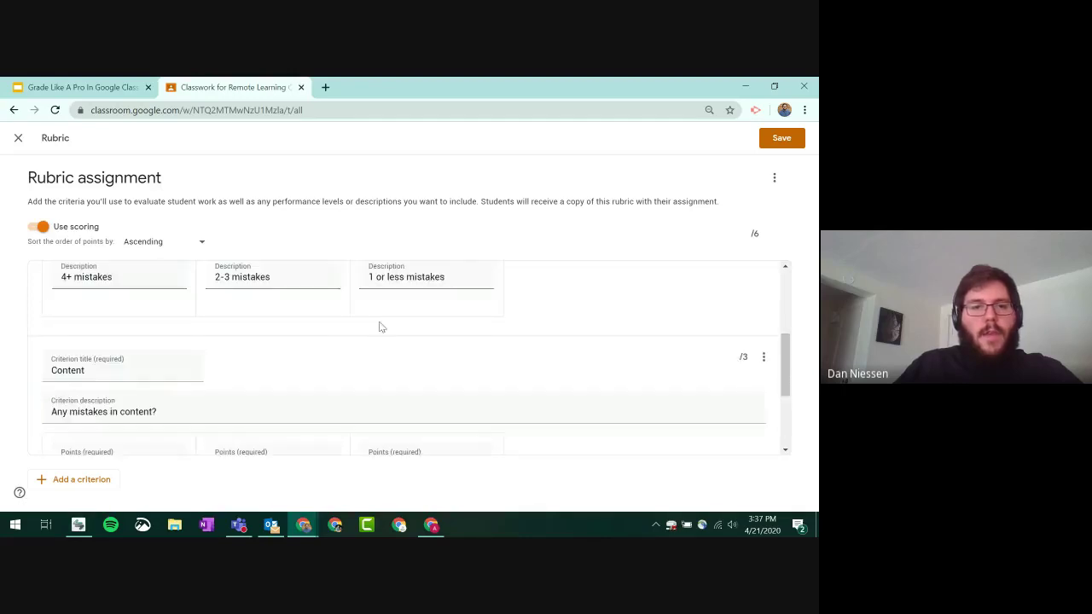
scroll(432, 304, "up", 2)
double_click(400, 381)
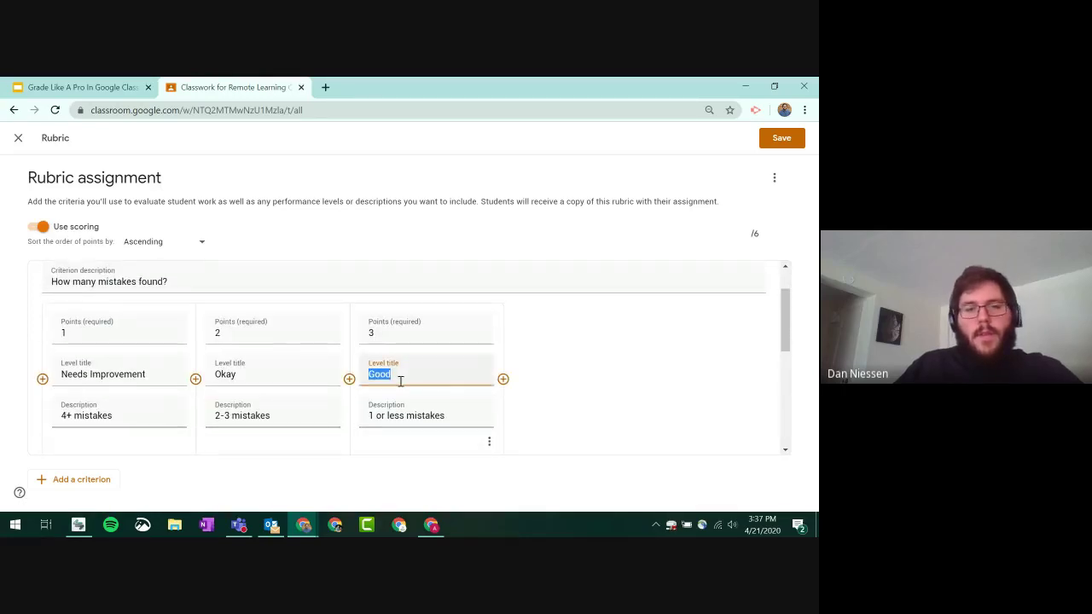
scroll(438, 385, "down", 3)
left_click(412, 360)
key("ctrl+v")
scroll(412, 363, "up", 3)
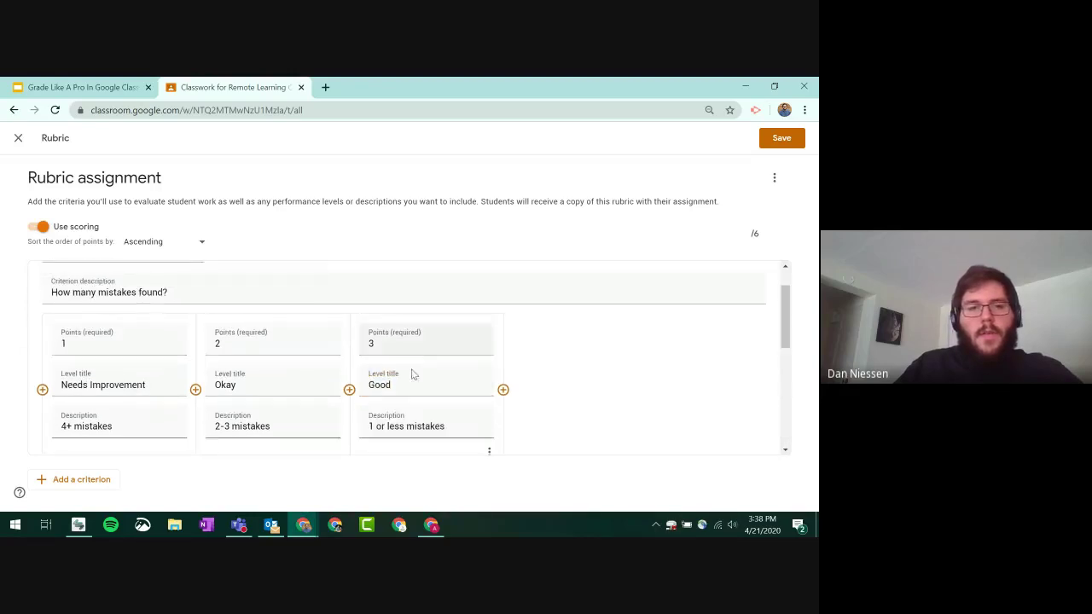
triple_click(408, 416)
scroll(424, 410, "down", 3)
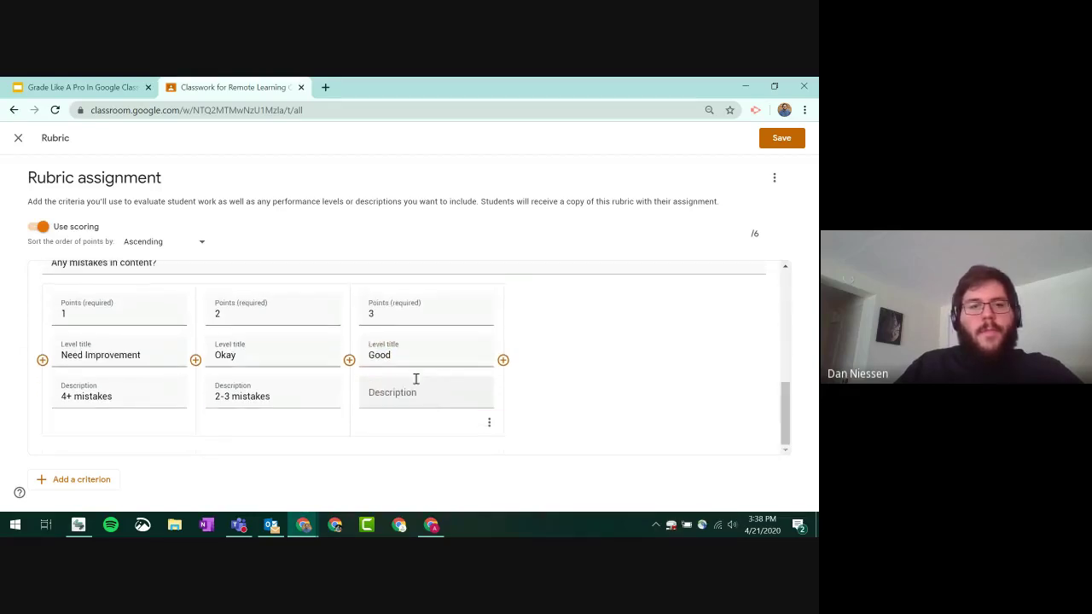
left_click(415, 388)
key("ctrl+v")
left_click(602, 370)
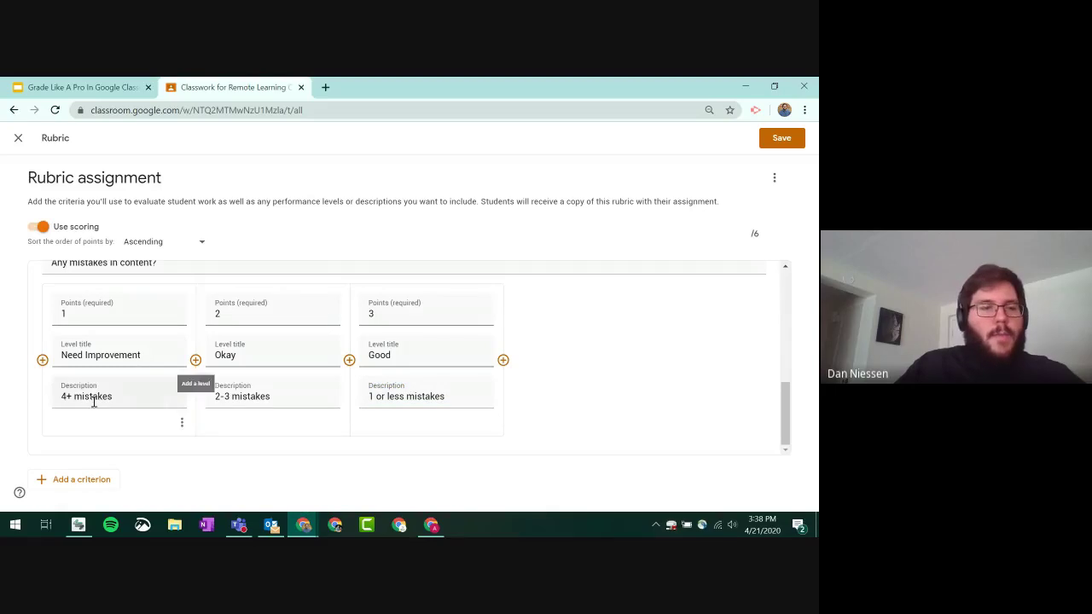
- Add a 'Turned in on time' criterion with three scoring levels
left_click(75, 480)
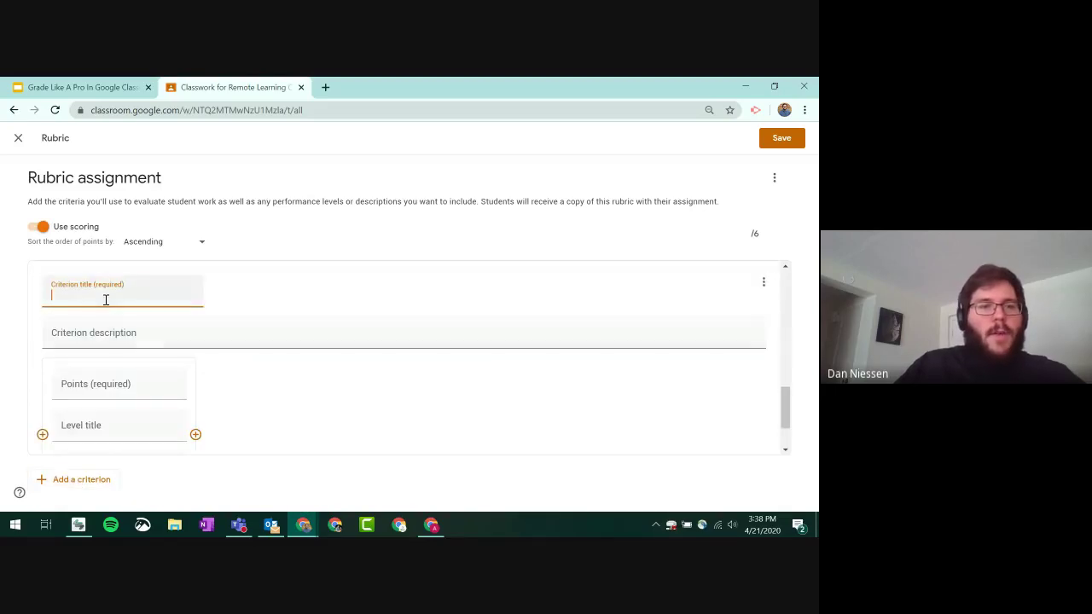
type("Turned in on time")
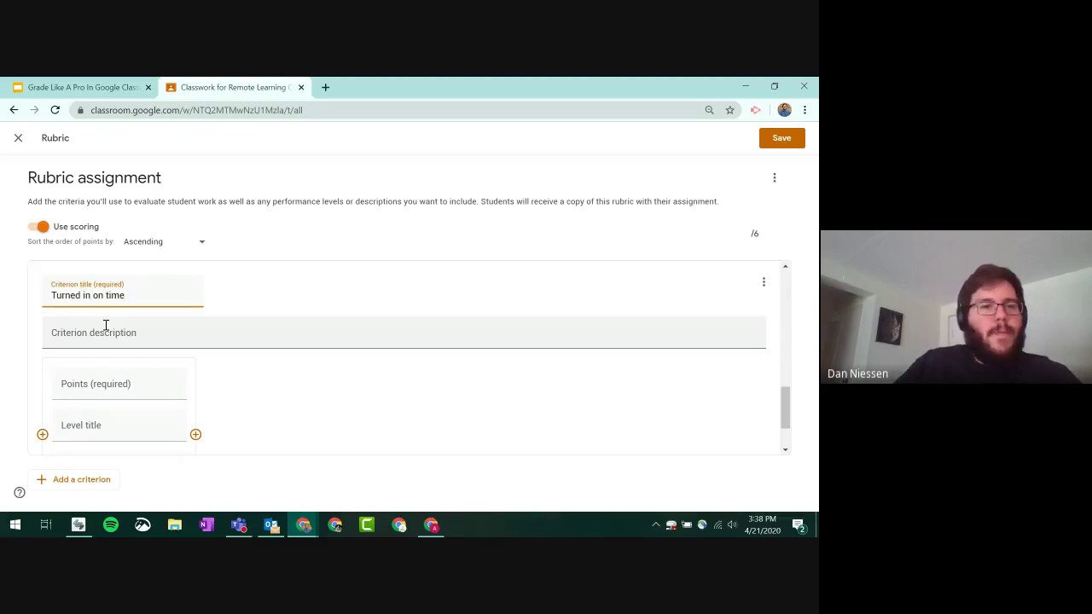
scroll(128, 325, "down", 1)
left_click(195, 359)
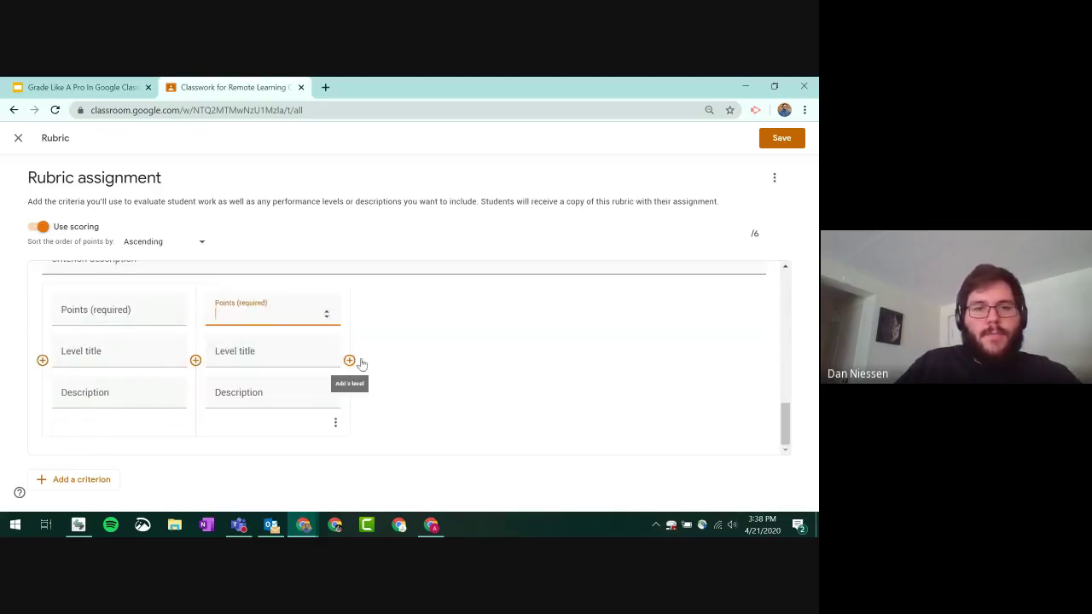
left_click(351, 361)
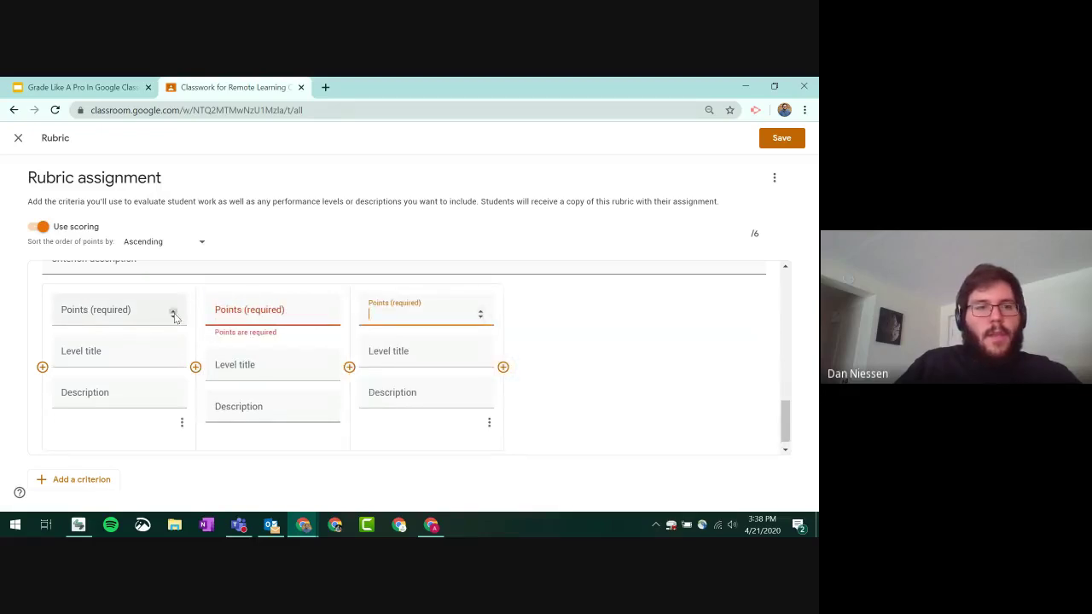
- Fill the first level as 1 point, titled Late, with a 24-hour lateness description
left_click(174, 314)
left_click(133, 354)
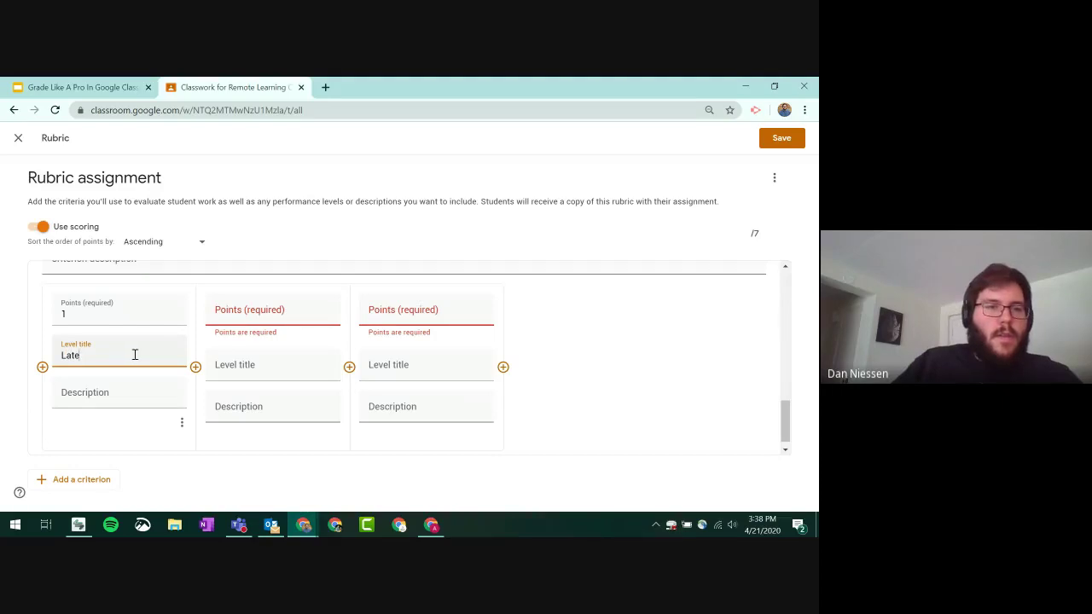
left_click(307, 305)
left_click(99, 401)
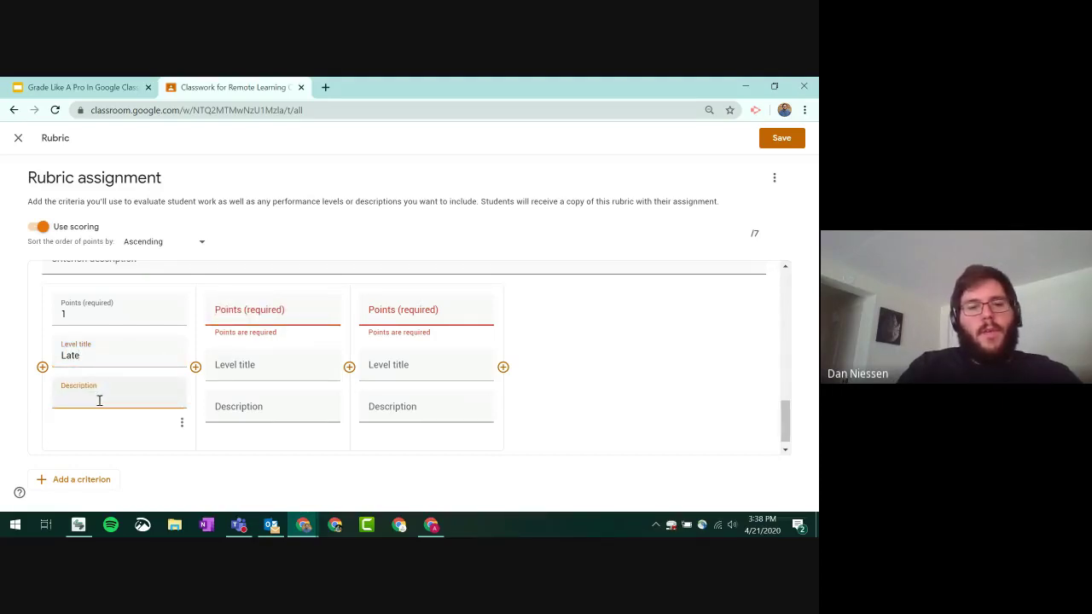
type("24")
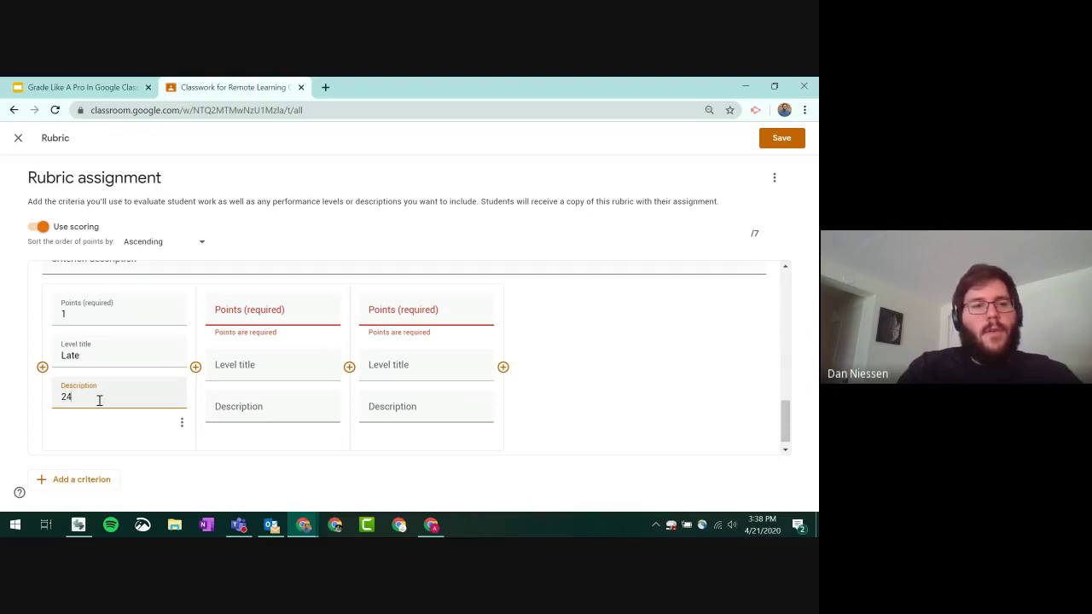
type(" hours or more late")
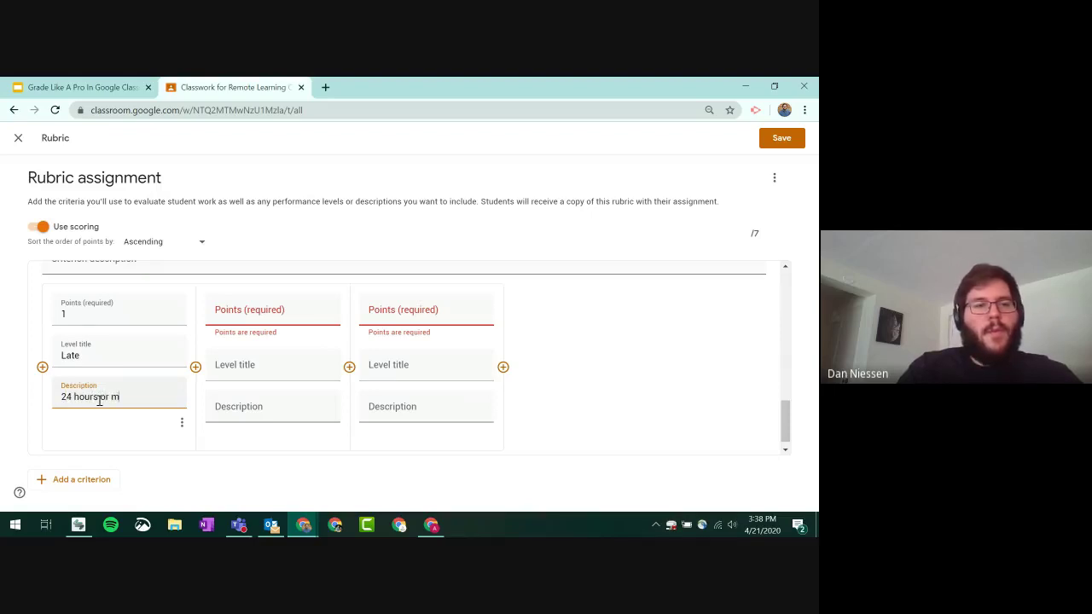
- Make the second level 2 points, 'semi late', described '6 hours or less late'
left_click(271, 312)
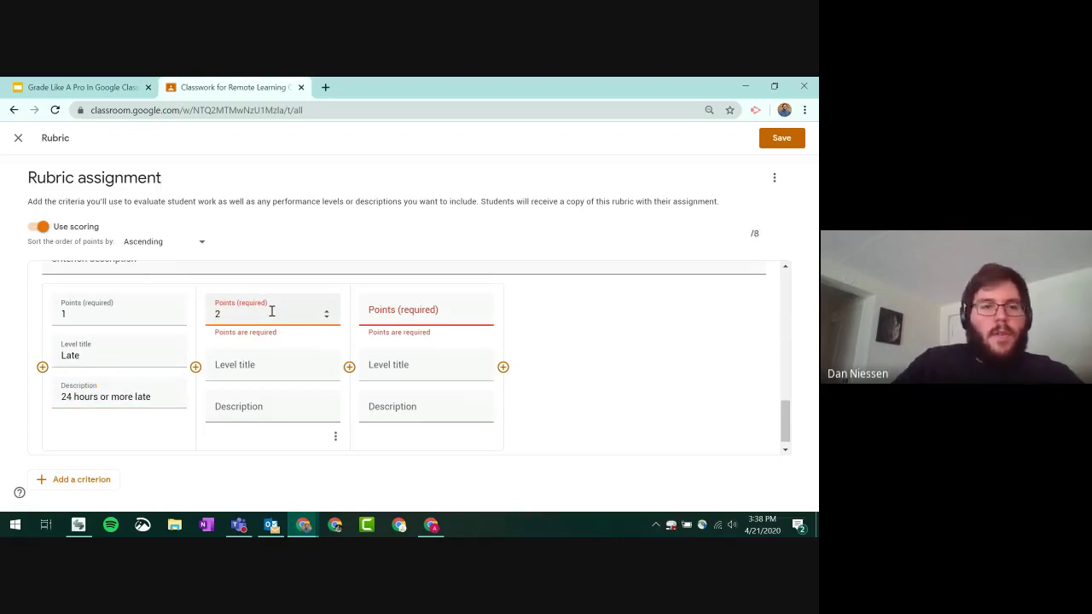
left_click(293, 371)
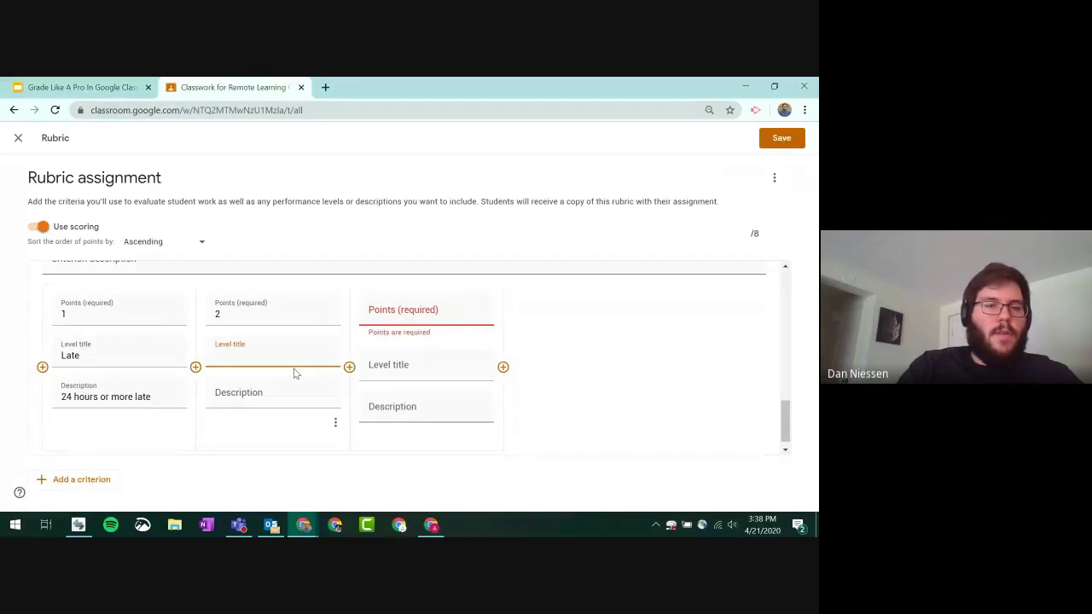
type("semi late")
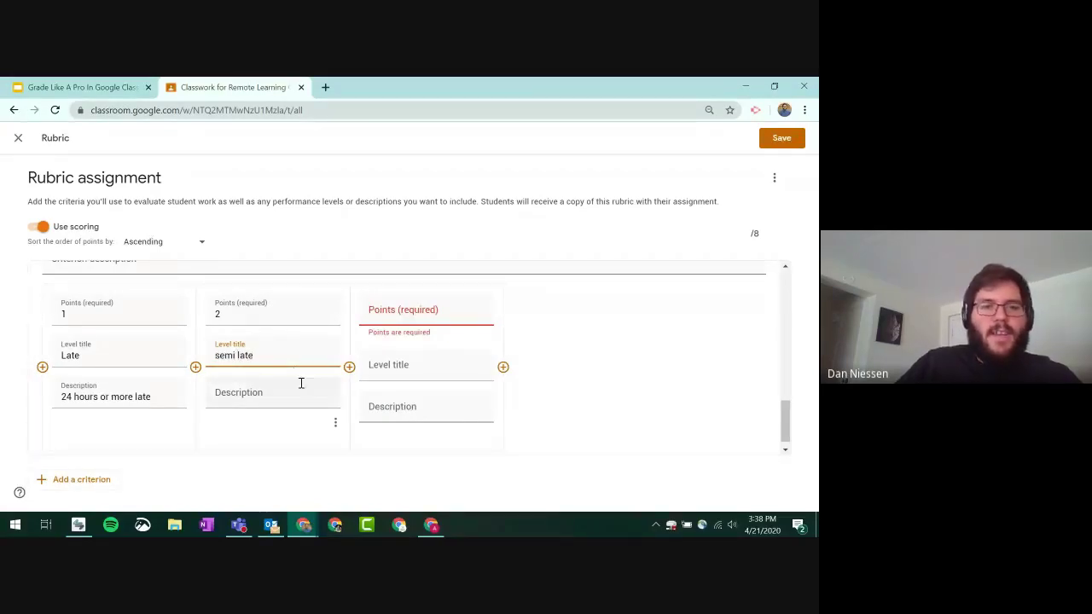
left_click(294, 390)
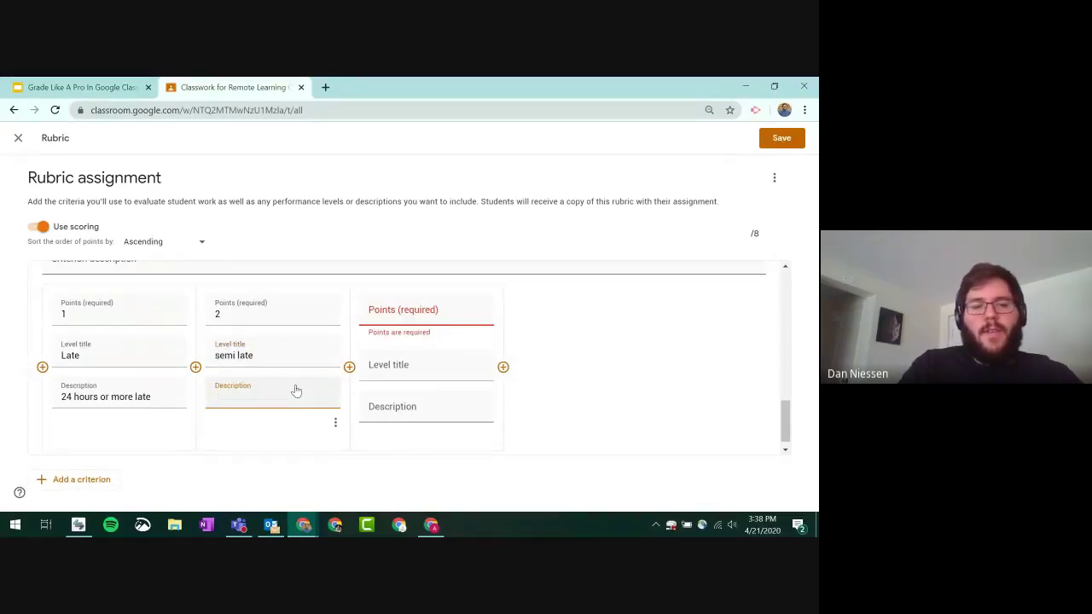
type("6 hours or less")
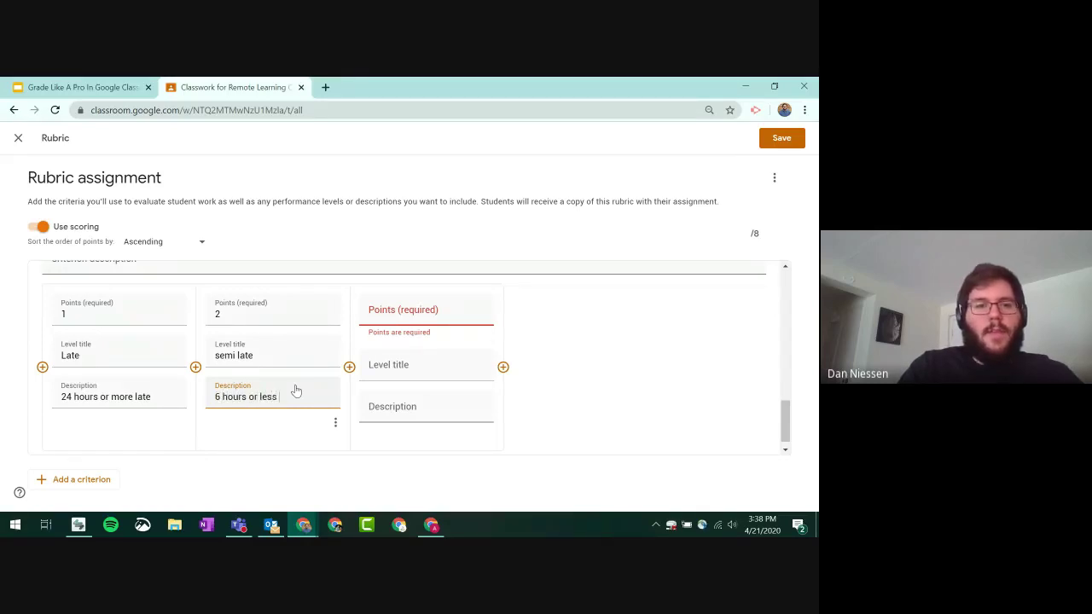
type(" late")
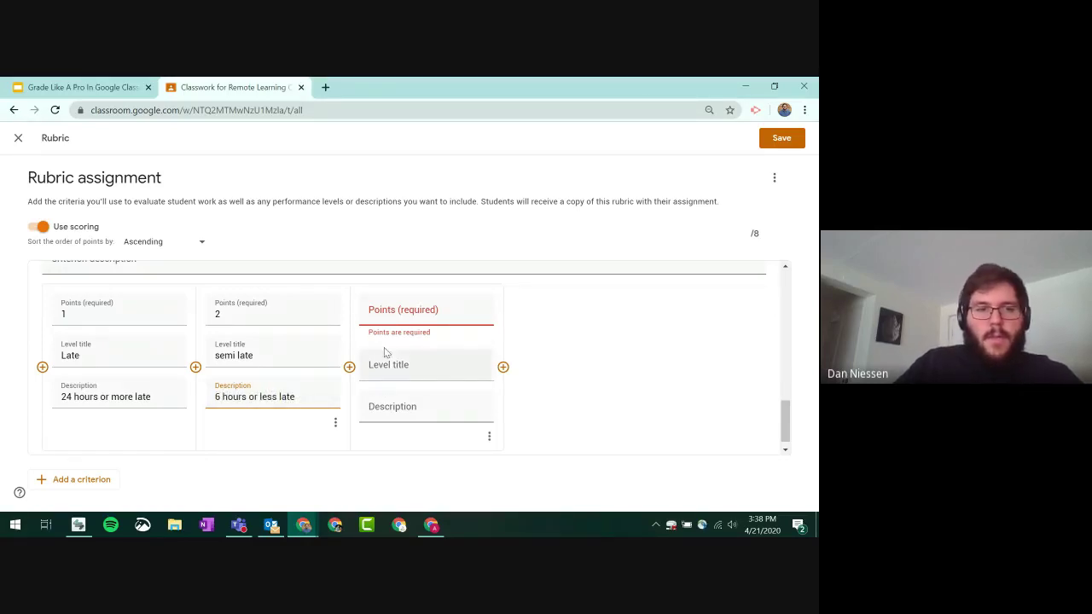
- Make the third level 3 points, titled 'on time', with an 'on time' description
left_click(430, 315)
type("3")
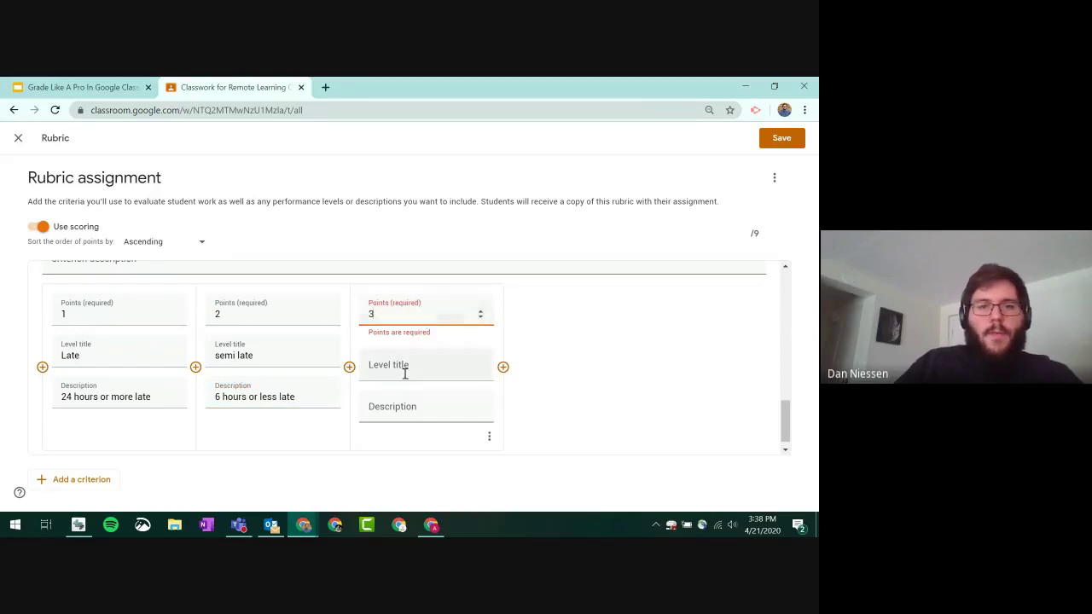
left_click(404, 370)
type("on time")
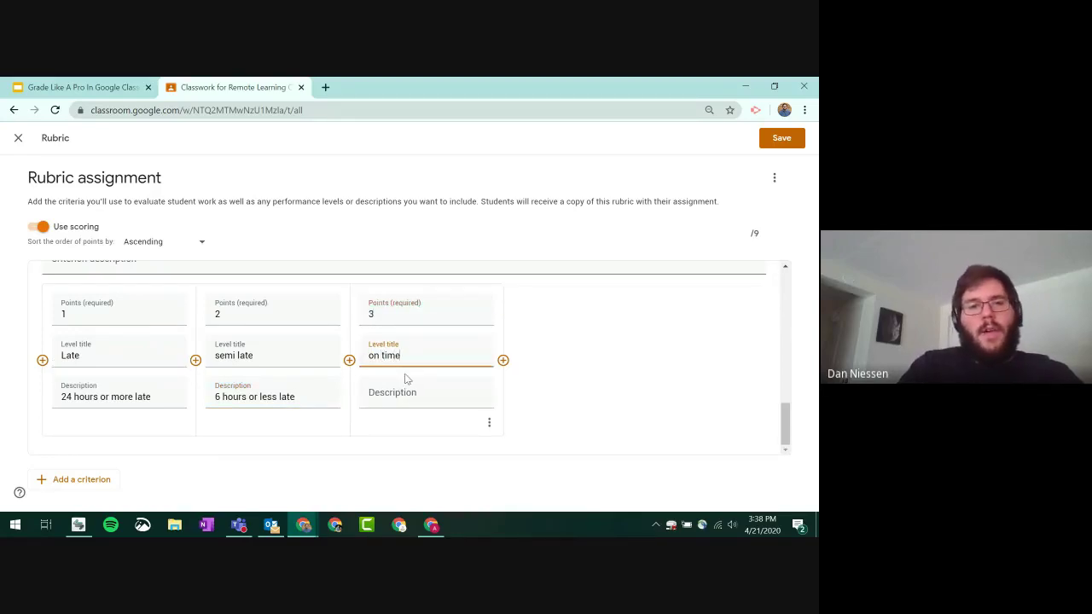
left_click(406, 380)
type("on time")
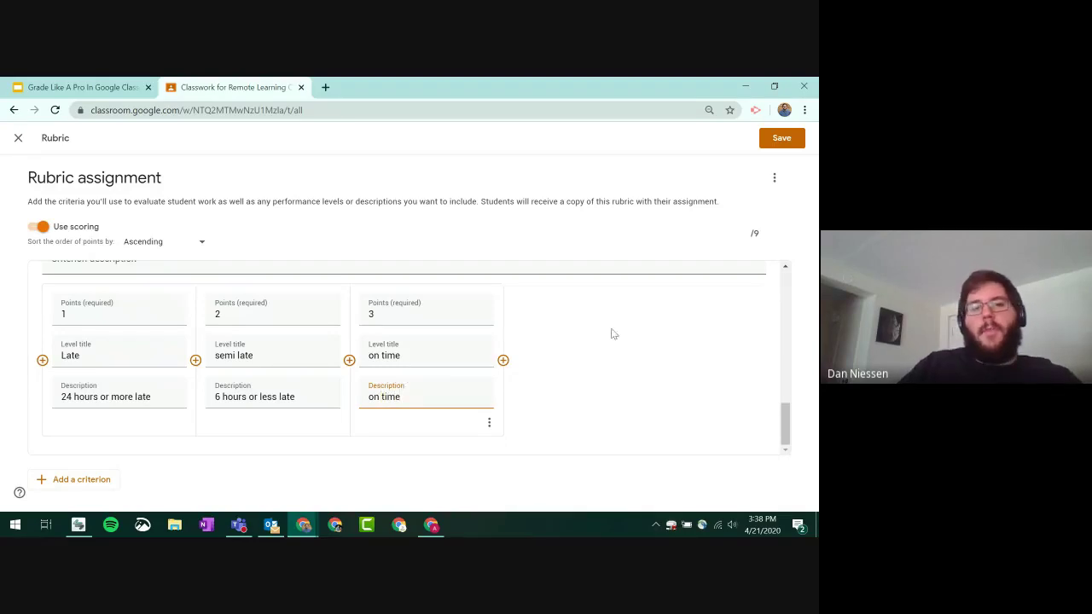
left_click(653, 352)
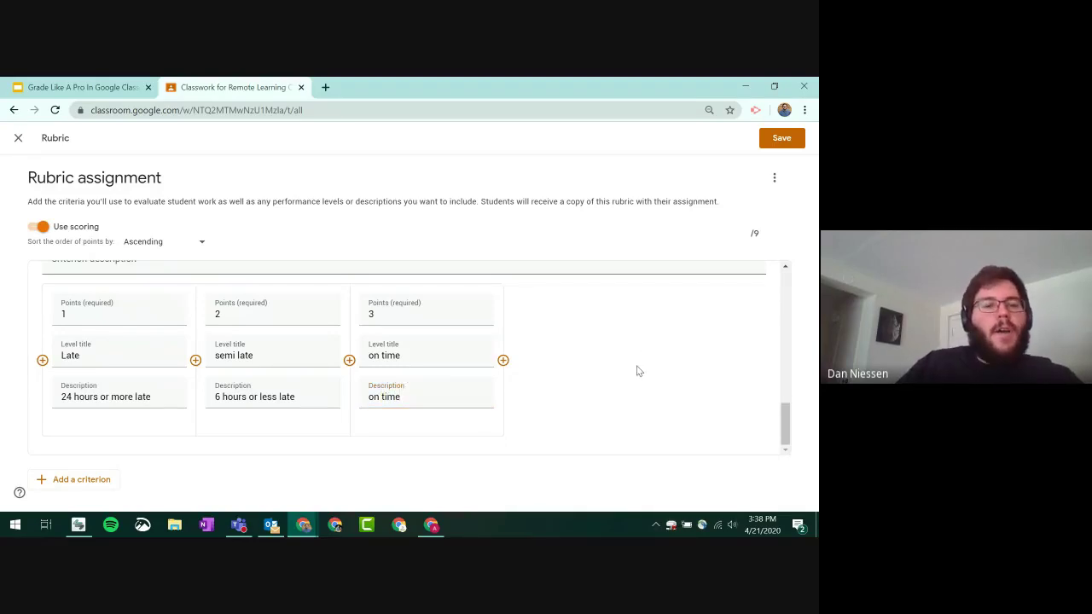
scroll(637, 369, "up", 3)
scroll(637, 370, "up", 3)
scroll(637, 369, "down", 6)
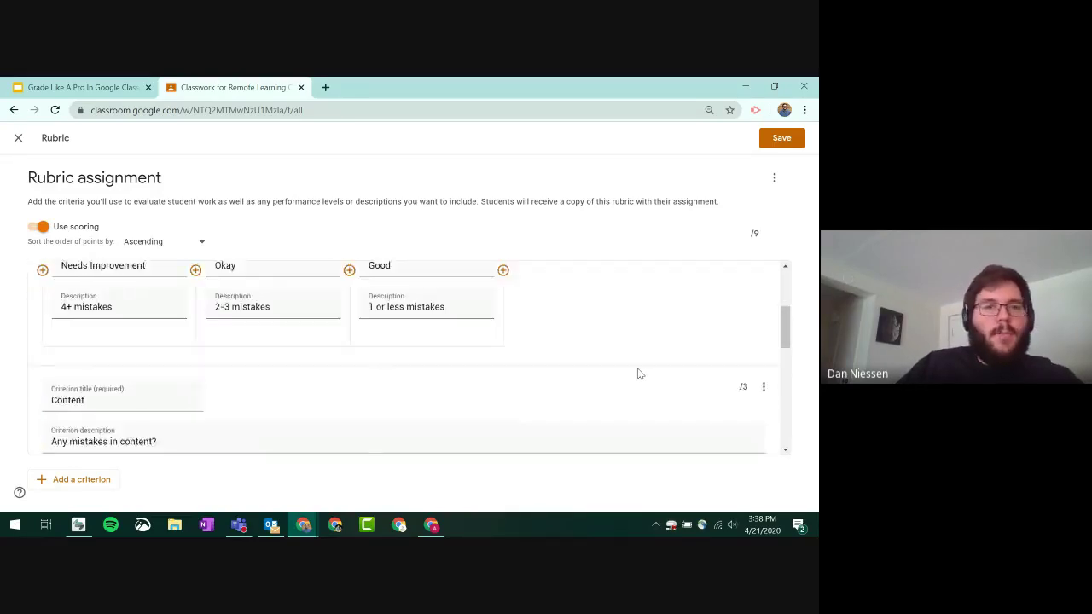
scroll(640, 374, "up", 6)
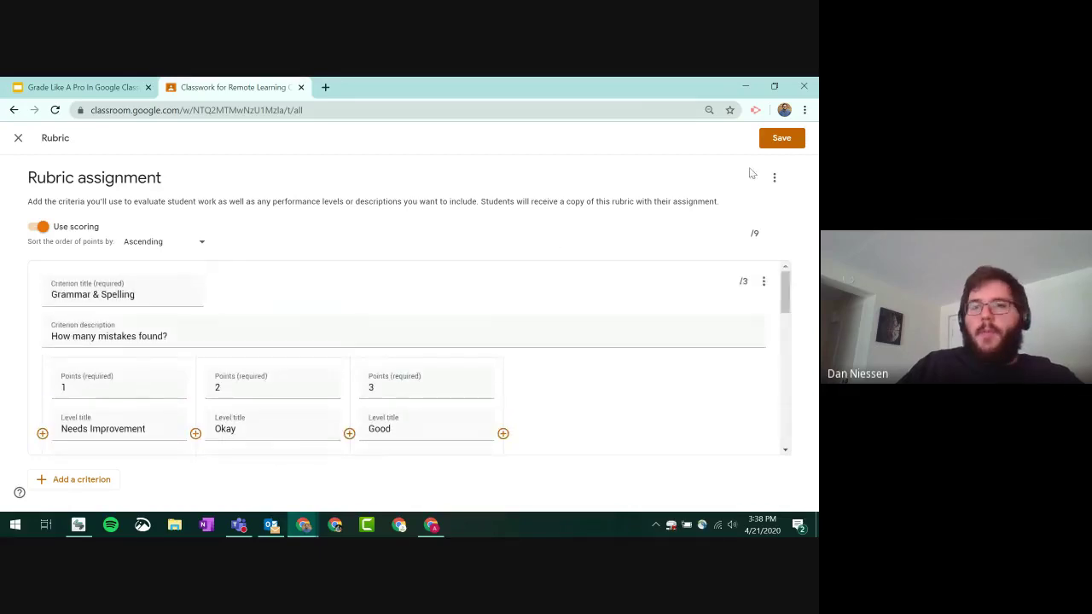
- Save the 9-point rubric and post 'Rubric assignment' to the class
left_click(789, 147)
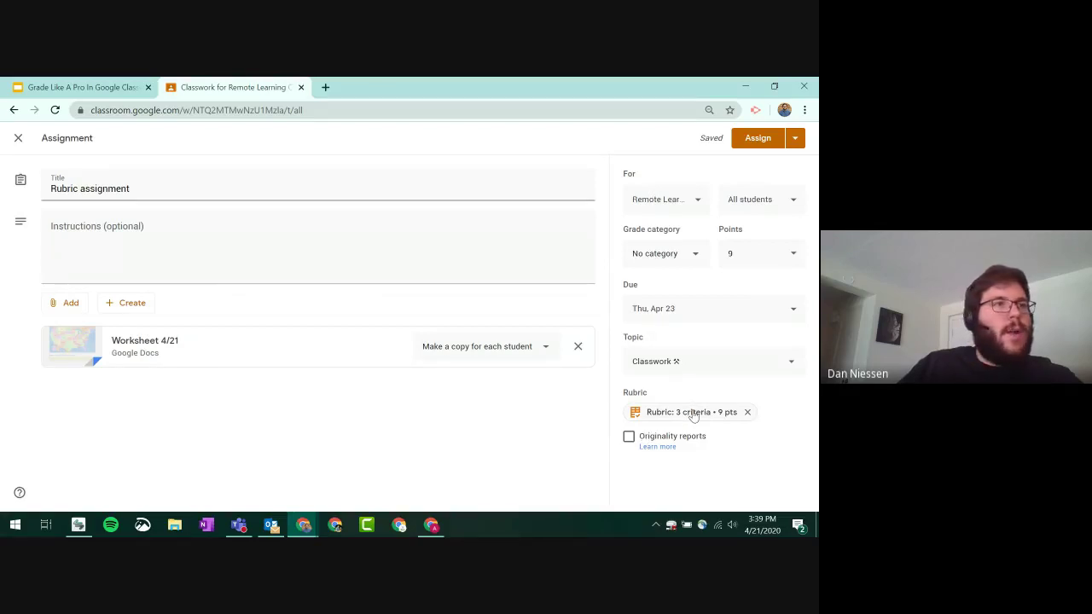
left_click(758, 142)
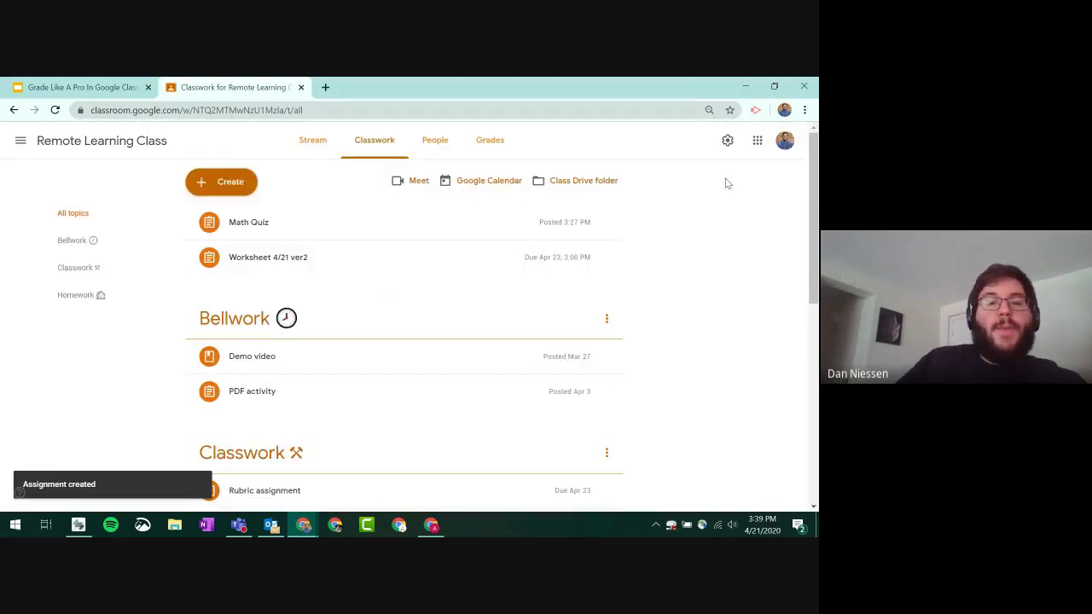
- Switch to the student's browser profile and reload the Classwork page
left_click(784, 109)
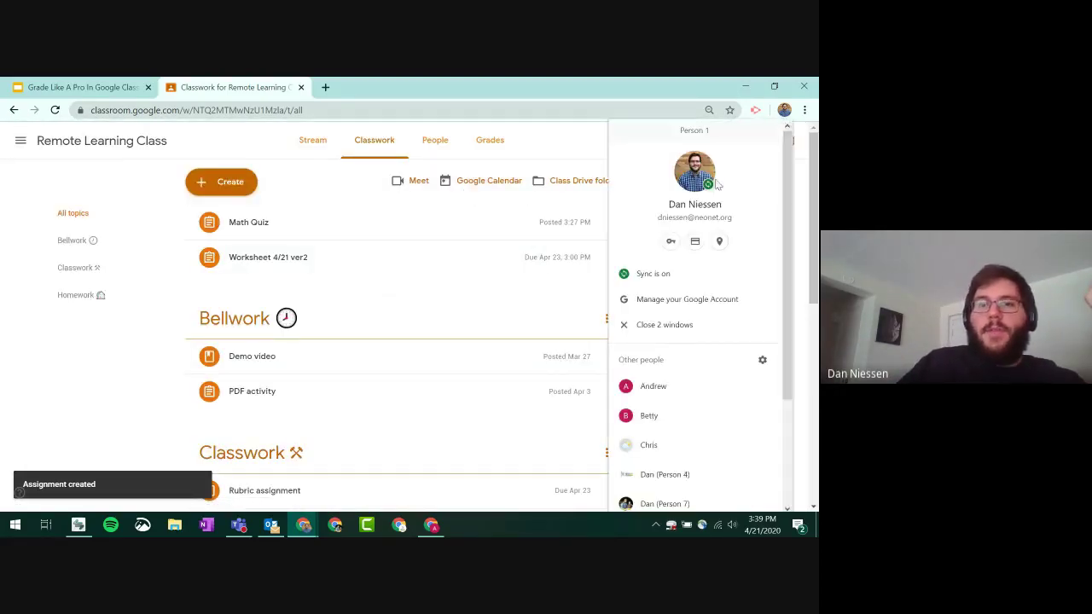
left_click(669, 309)
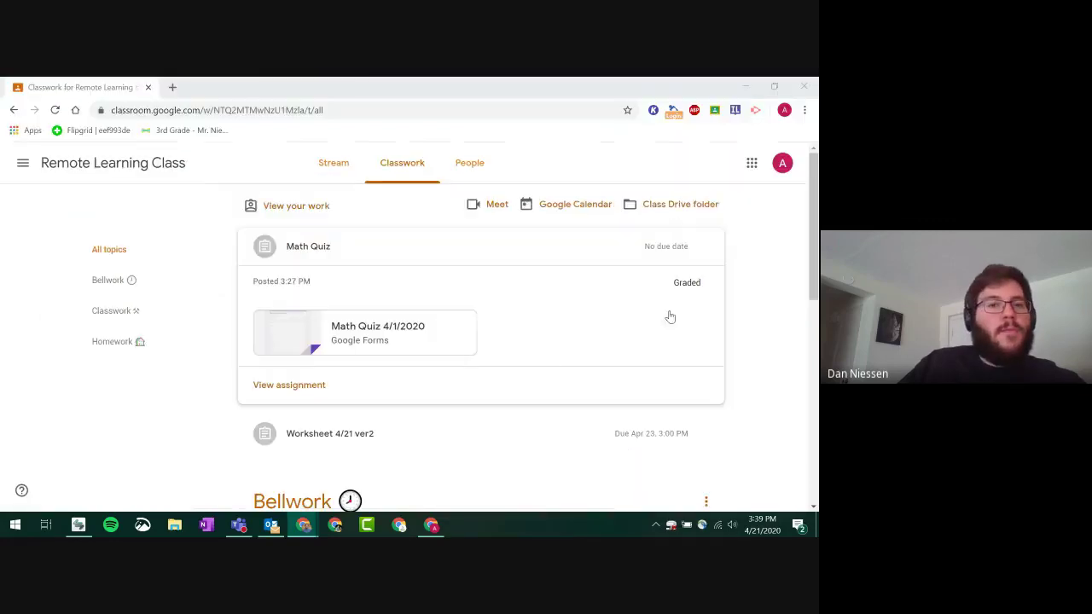
left_click(389, 163)
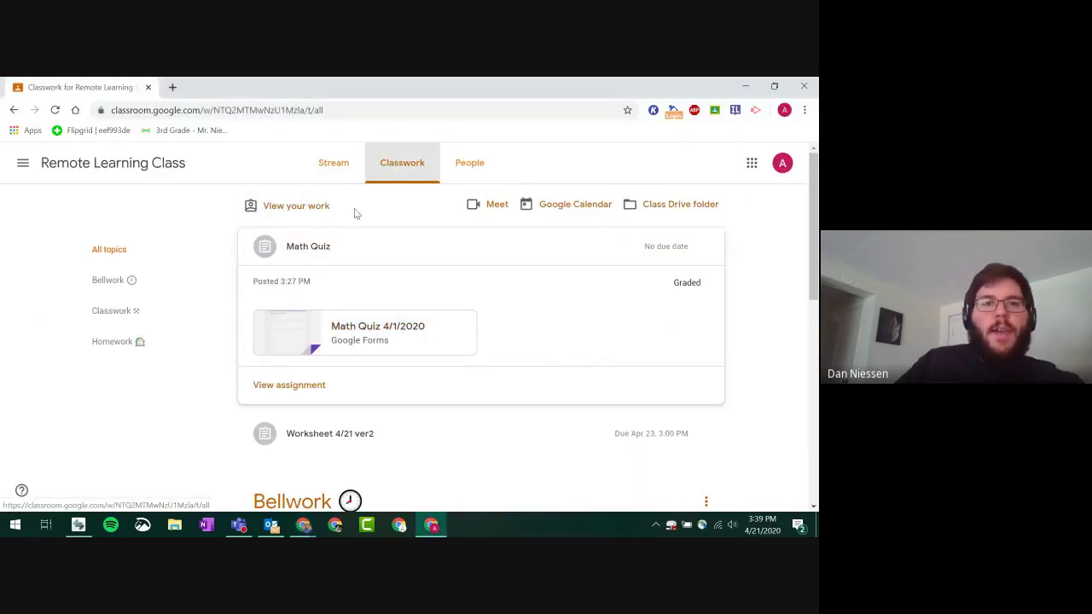
left_click(55, 110)
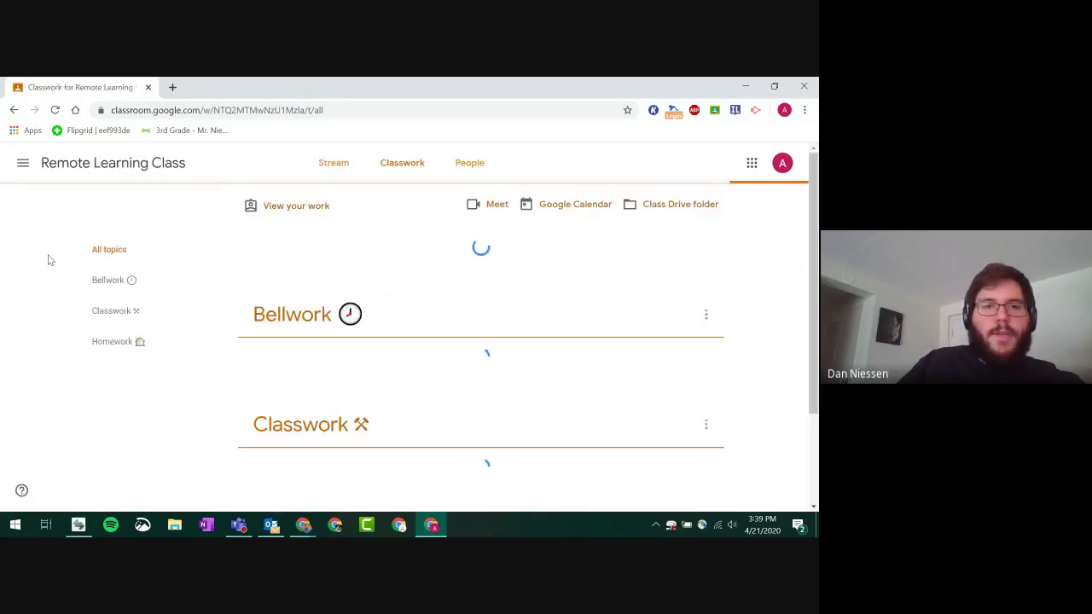
- Expand Rubric assignment and open its details page
scroll(56, 259, "down", 4)
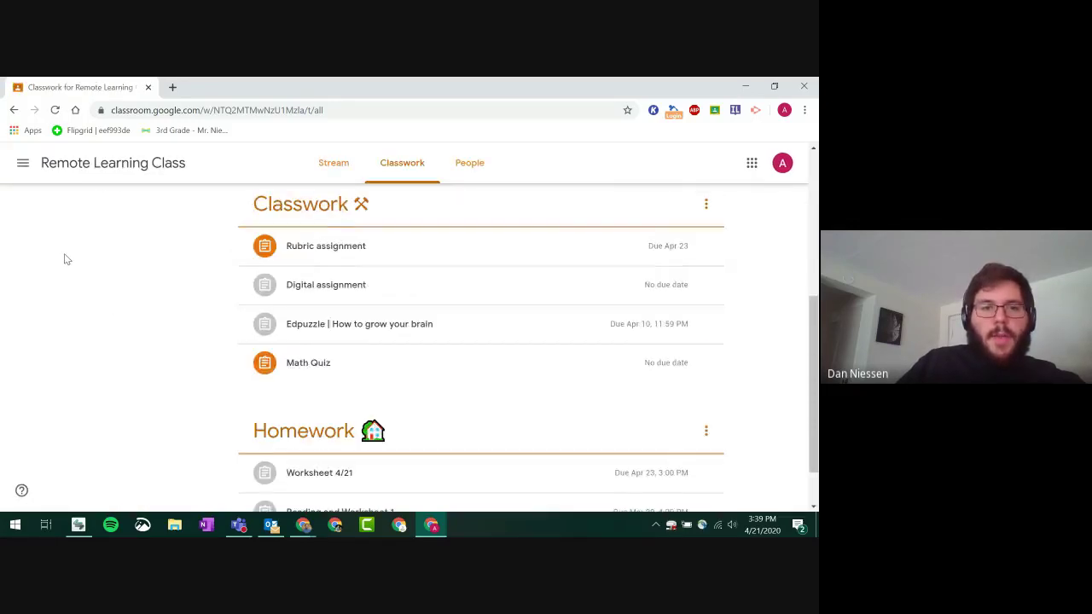
scroll(64, 256, "up", 2)
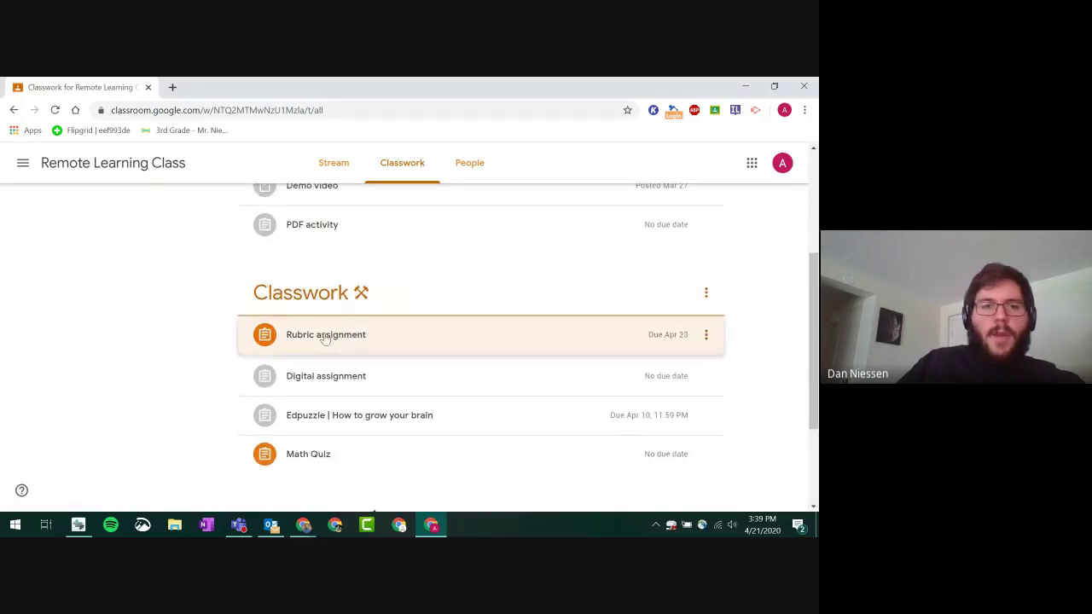
left_click(256, 333)
scroll(324, 367, "down", 2)
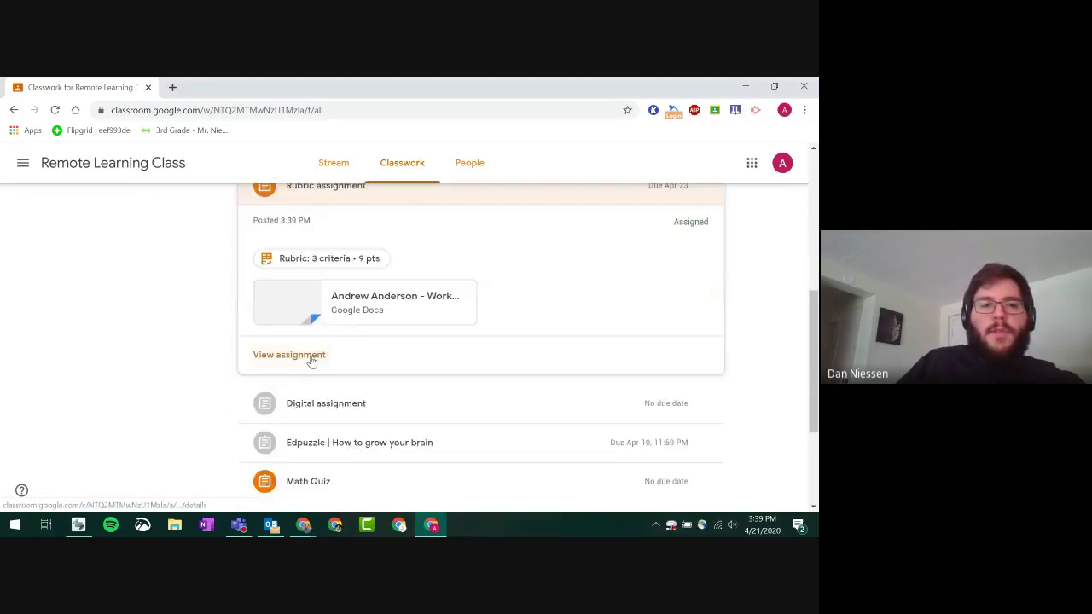
left_click(285, 357)
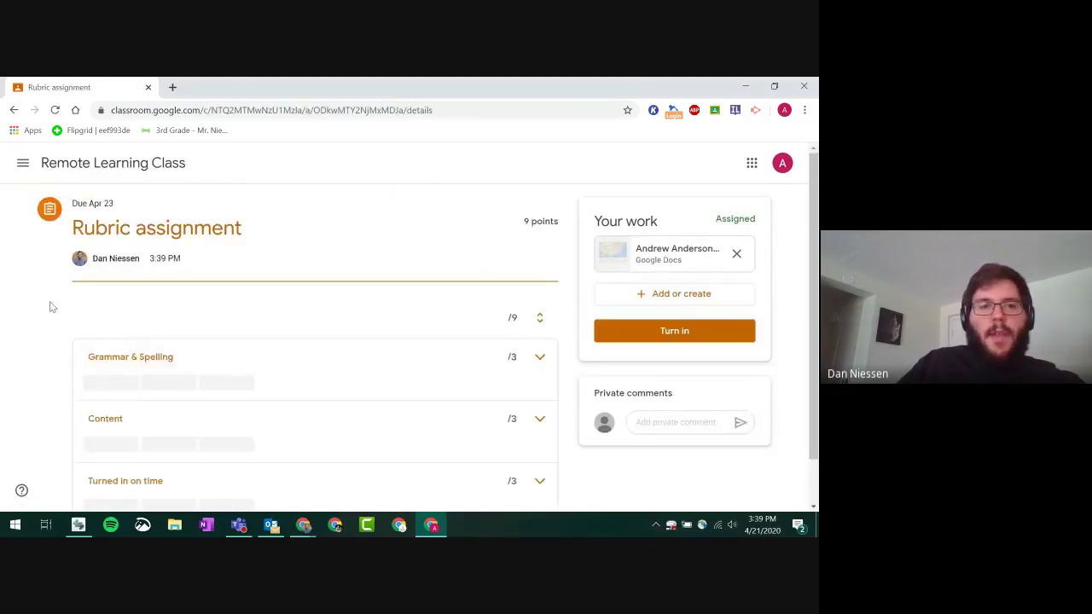
- Expand the Grammar & Spelling and Content criteria, then open the attached Worksheet 4/21 copy
scroll(302, 334, "down", 1)
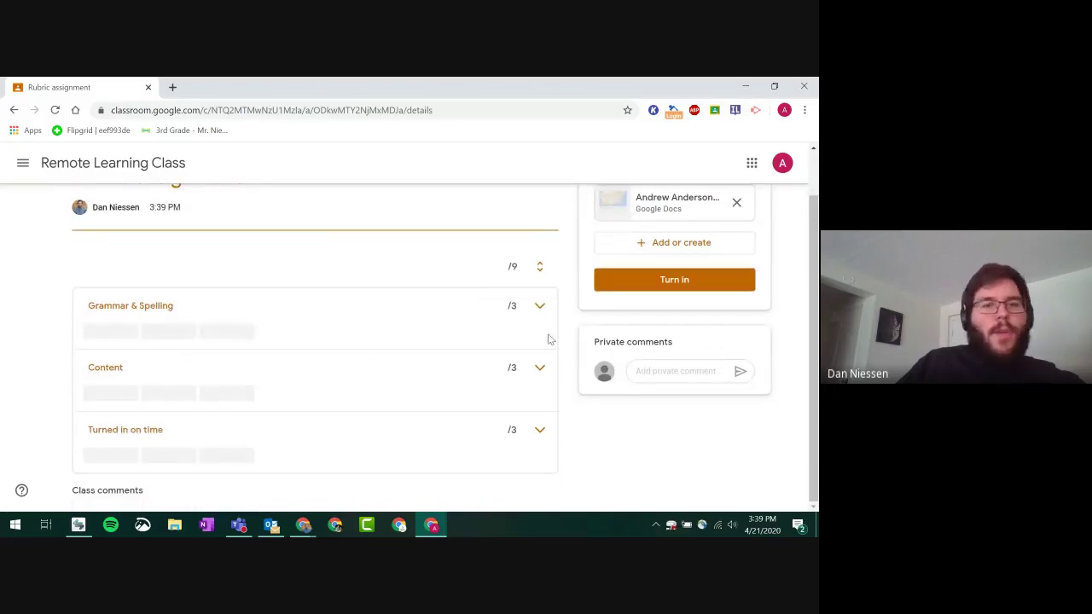
left_click(538, 306)
scroll(152, 296, "down", 2)
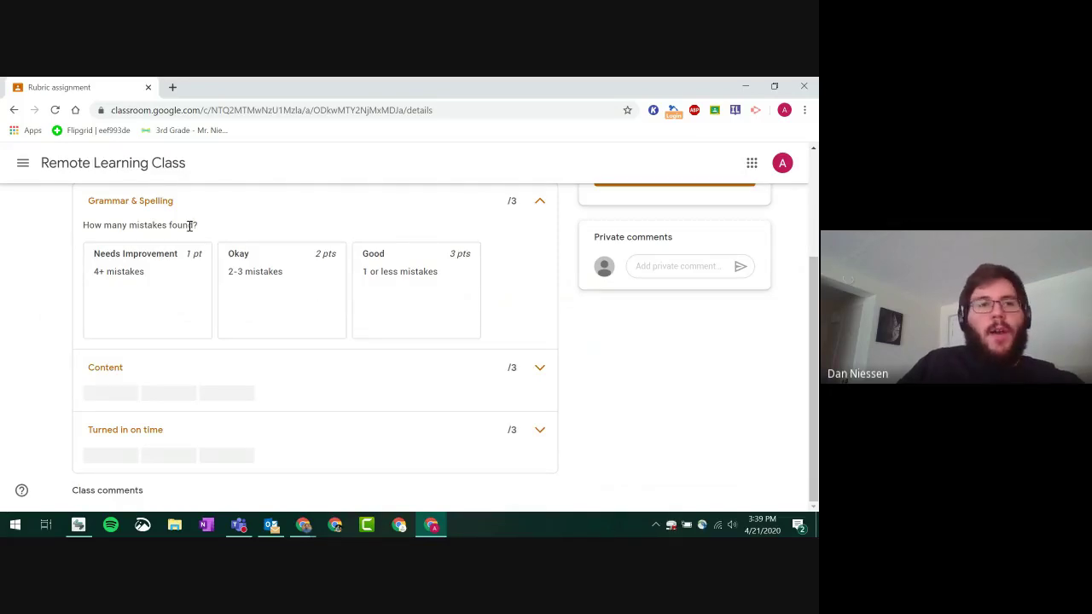
scroll(441, 263, "up", 1)
scroll(441, 262, "down", 1)
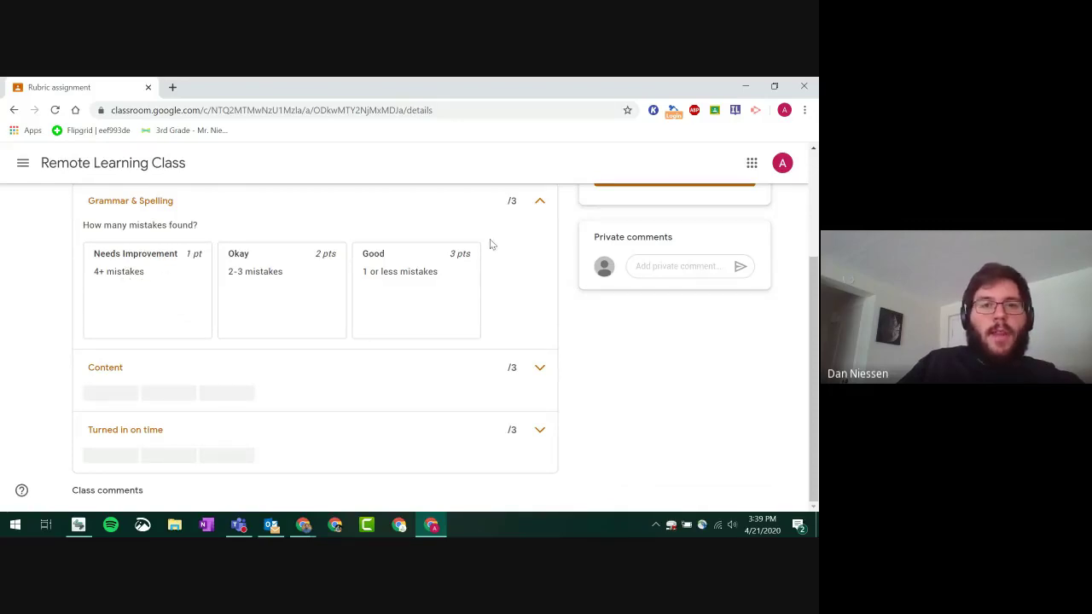
left_click(539, 367)
scroll(478, 376, "down", 2)
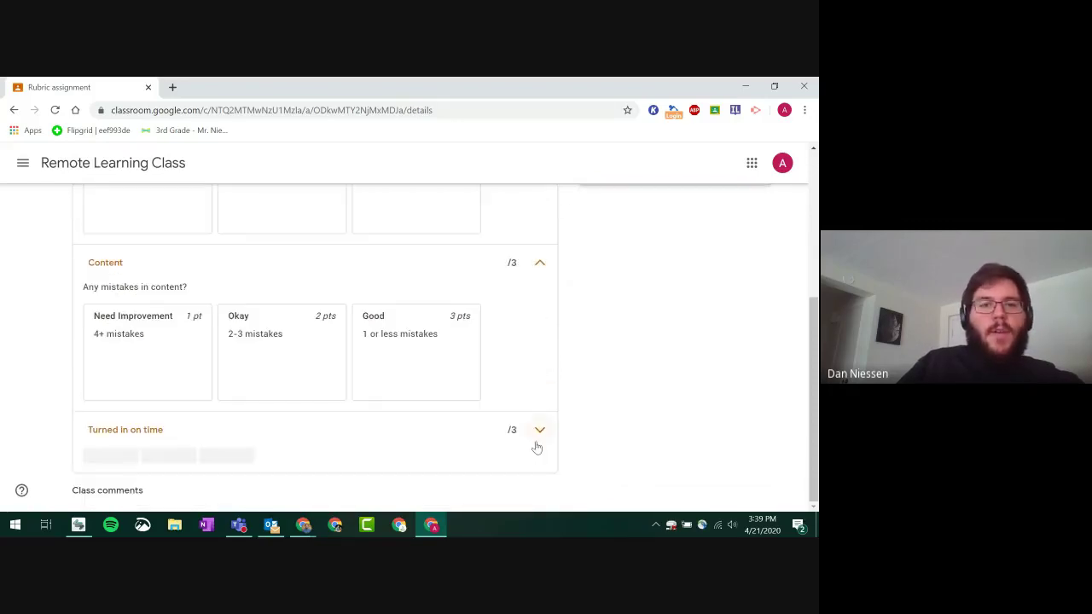
scroll(528, 338, "down", 2)
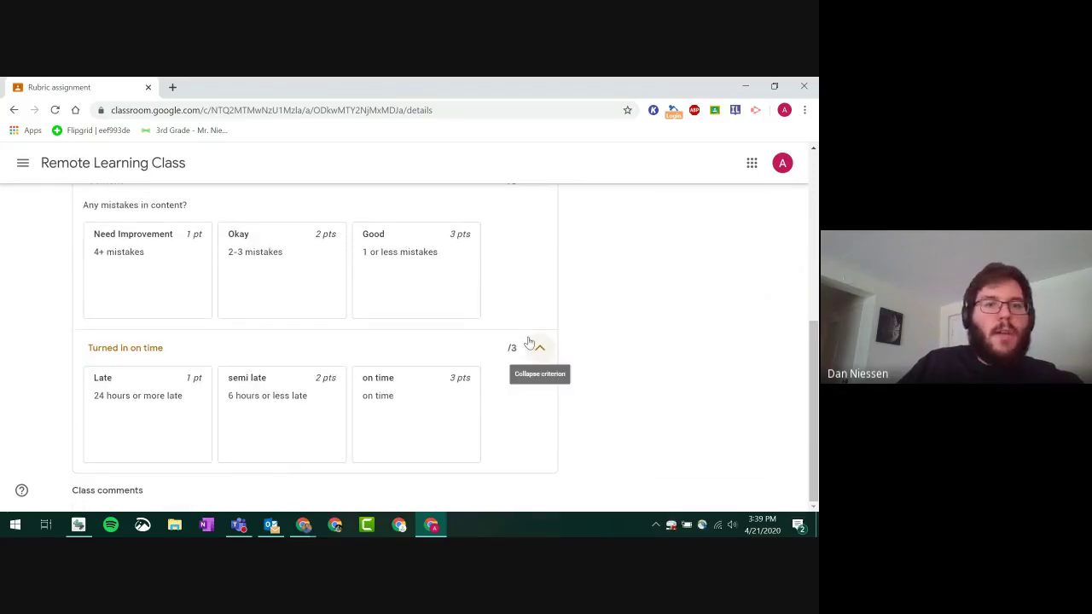
scroll(470, 419, "up", 5)
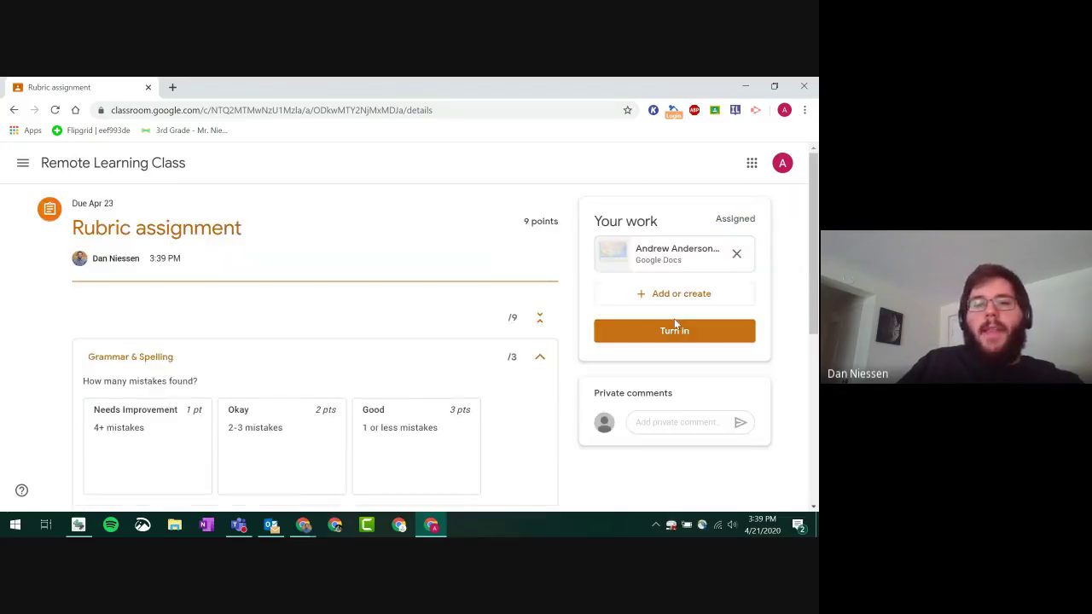
left_click(673, 251)
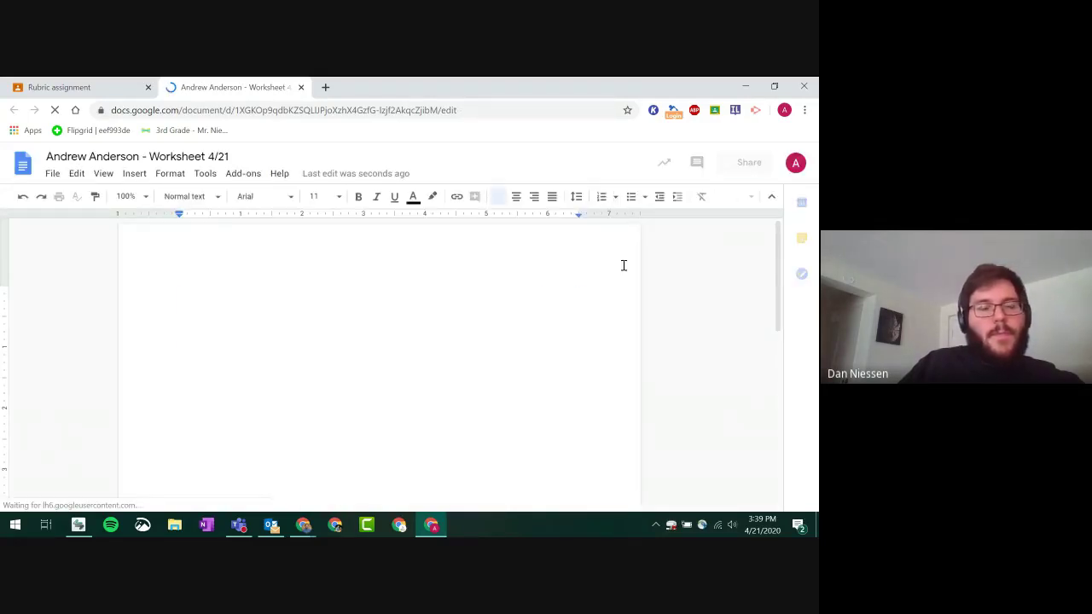
- Answer Question 1 with 'Texas and Oklahoma' and start turning in the worksheet
scroll(358, 294, "down", 10)
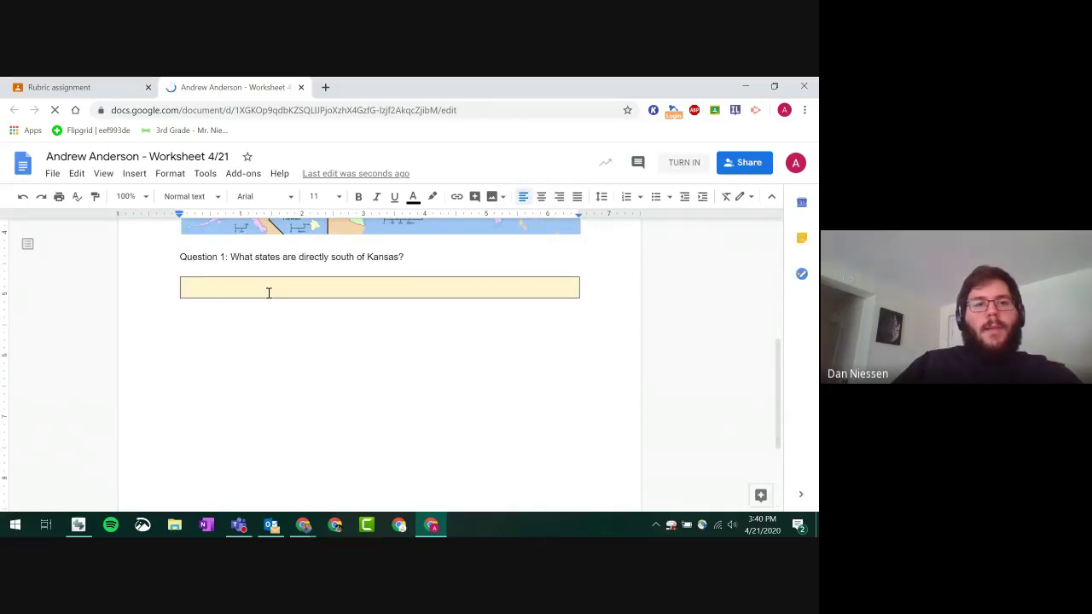
left_click(268, 293)
type("Tex")
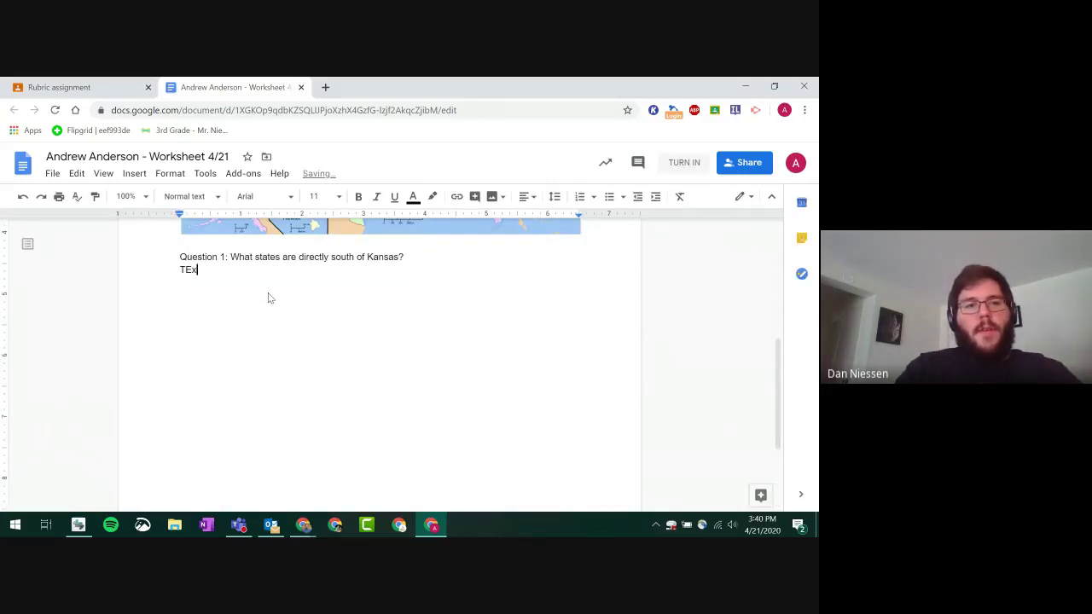
type("a")
key("BackSpace")
key("BackSpace")
key("BackSpace")
type("ex")
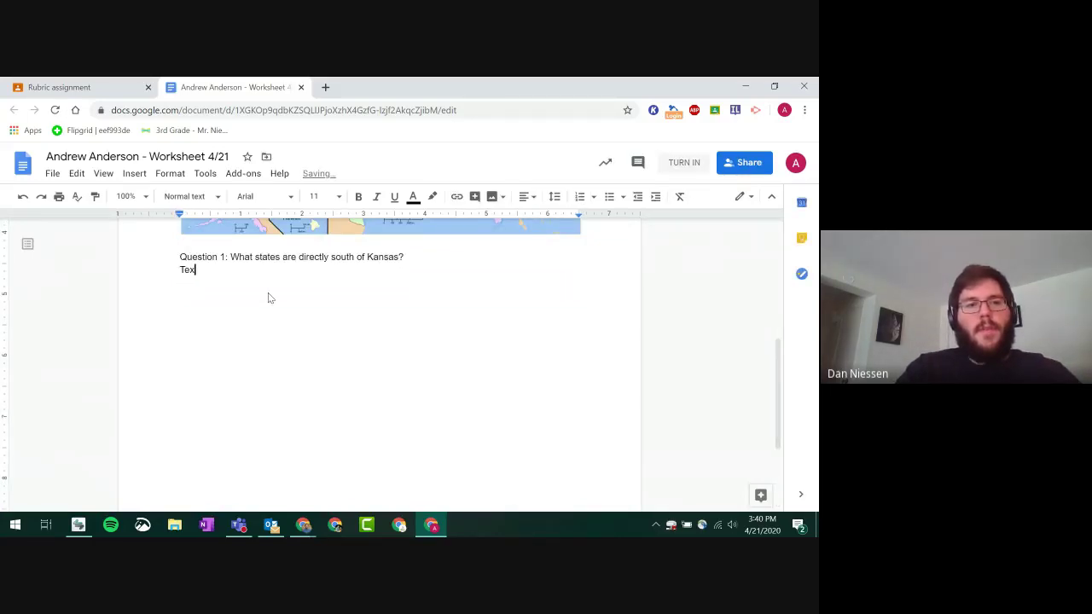
key("BackSpace")
key("BackSpace")
type("exas and Okl")
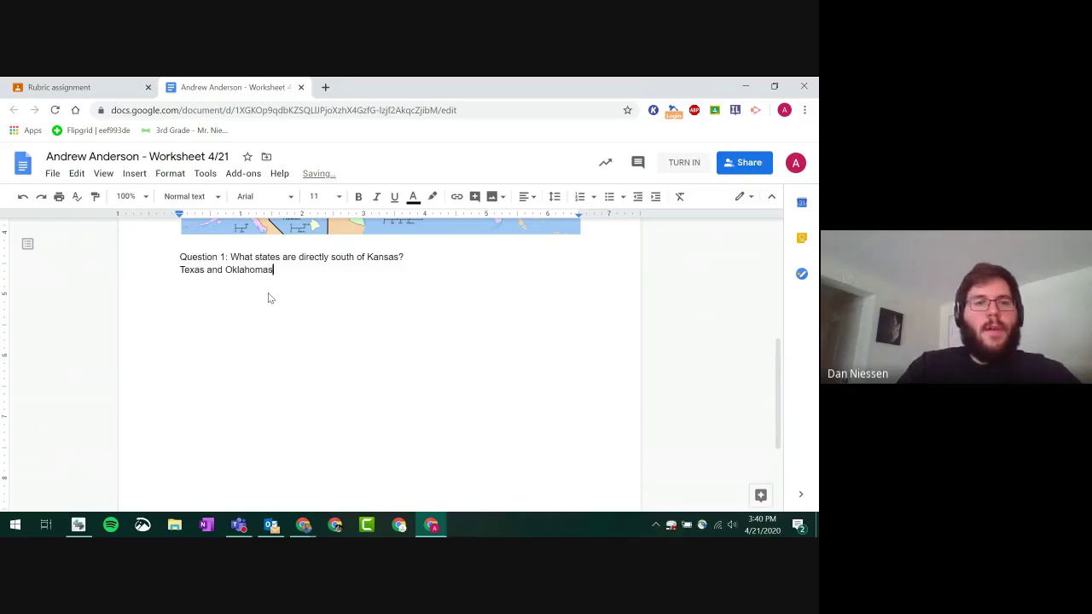
type("ahomas")
key("BackSpace")
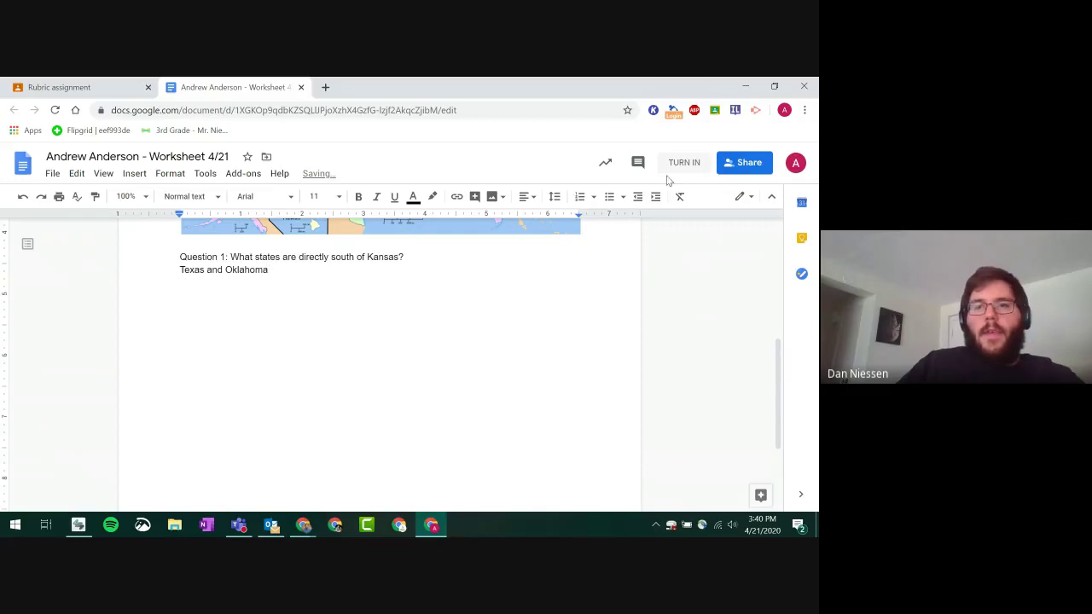
left_click(678, 167)
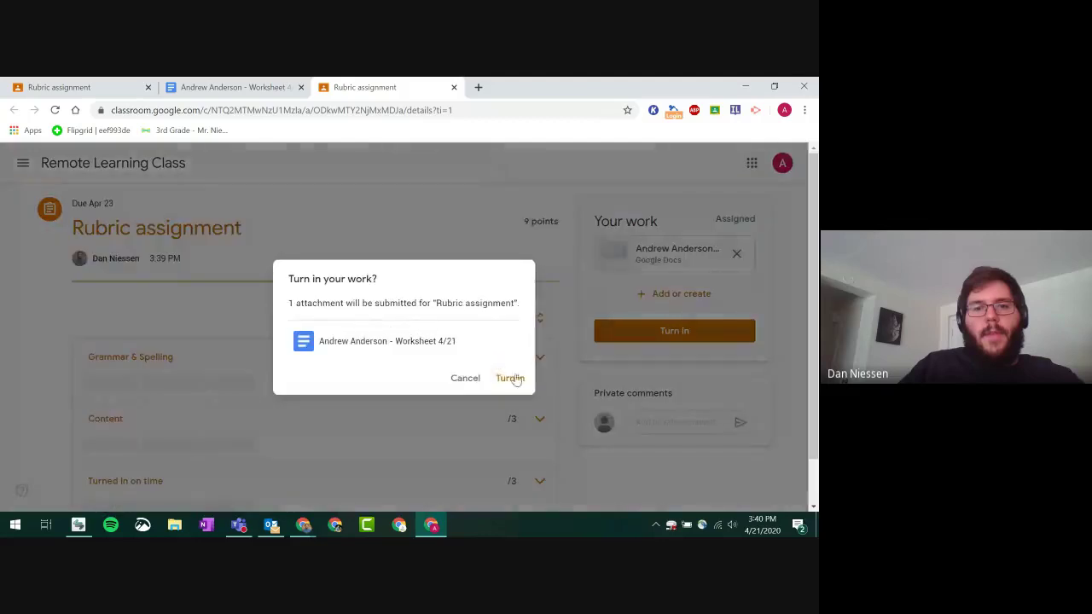
- Confirm the turn-in and look over the Grammar & Spelling criterion levels
left_click(513, 378)
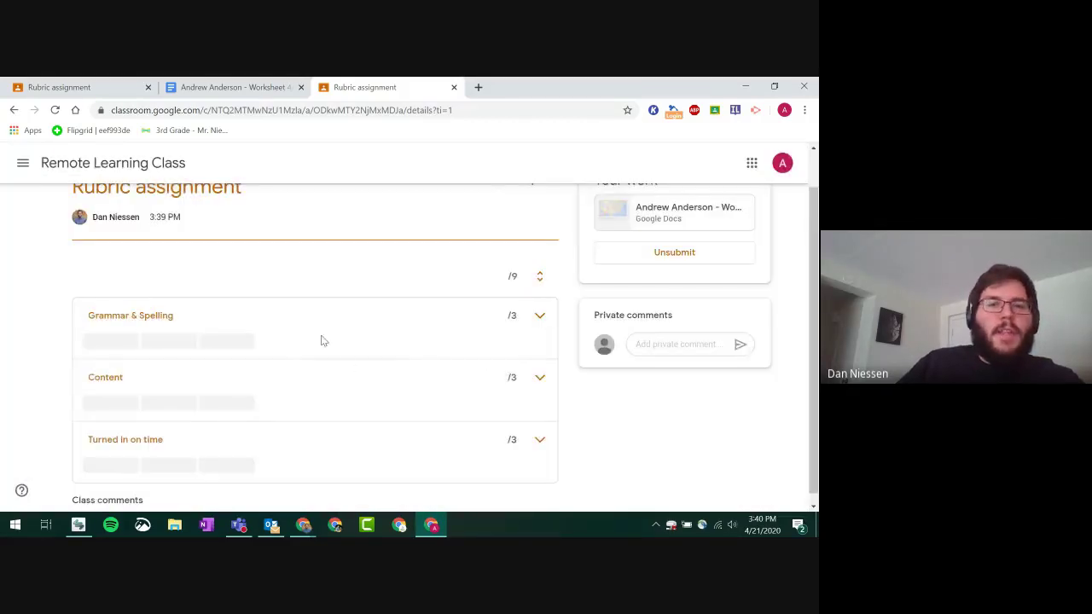
left_click(365, 324)
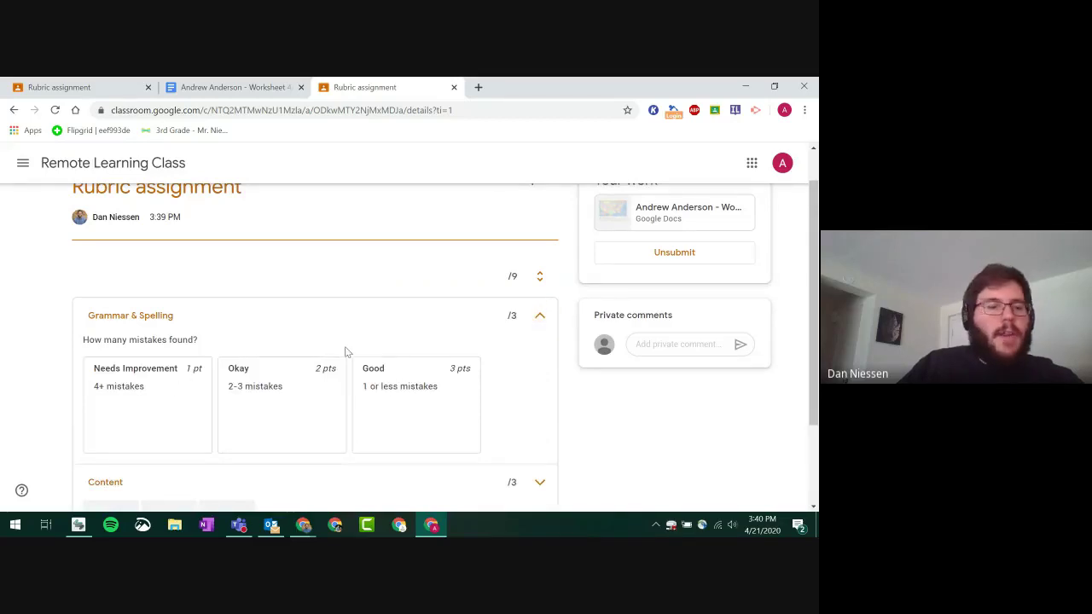
scroll(346, 352, "down", 2)
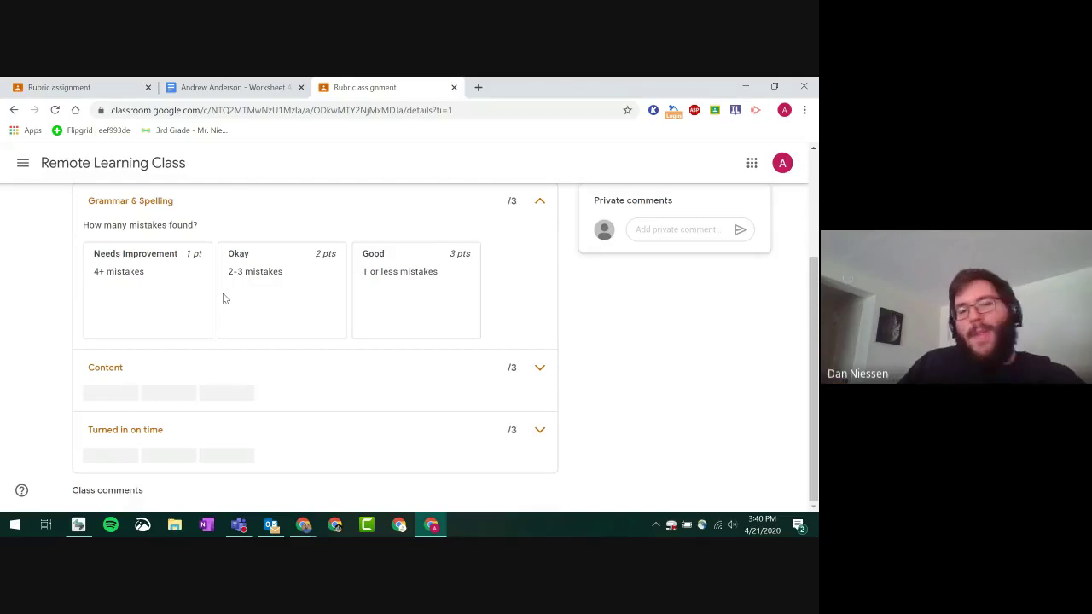
scroll(223, 298, "up", 3)
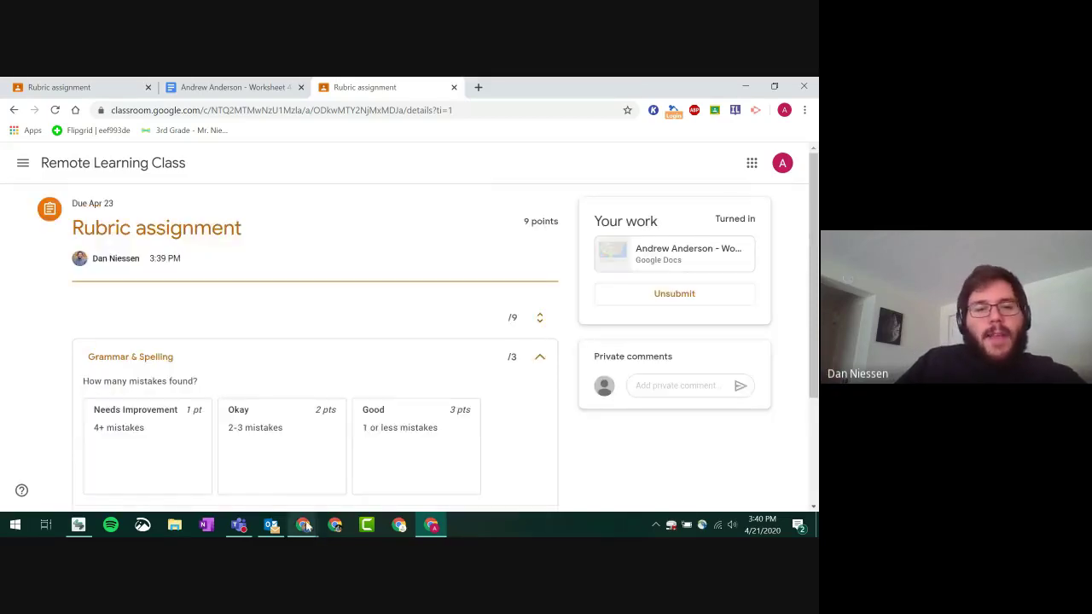
- In the teacher's window, check the Worksheet 4/21 attachment, then open Rubric assignment's turned-in work
mouse_move(303, 525)
left_click(285, 461)
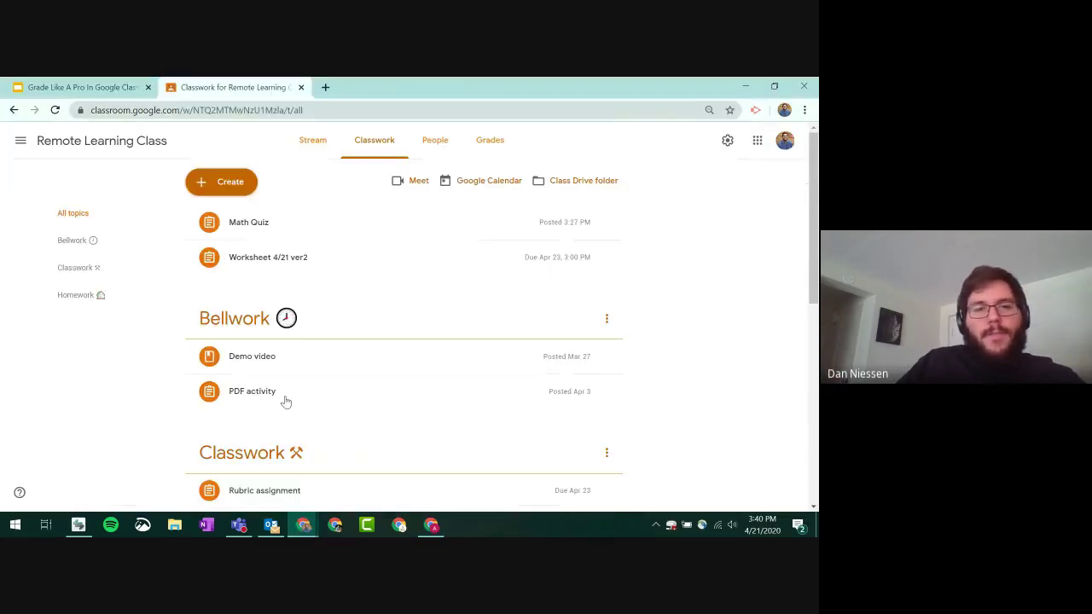
scroll(220, 362, "down", 3)
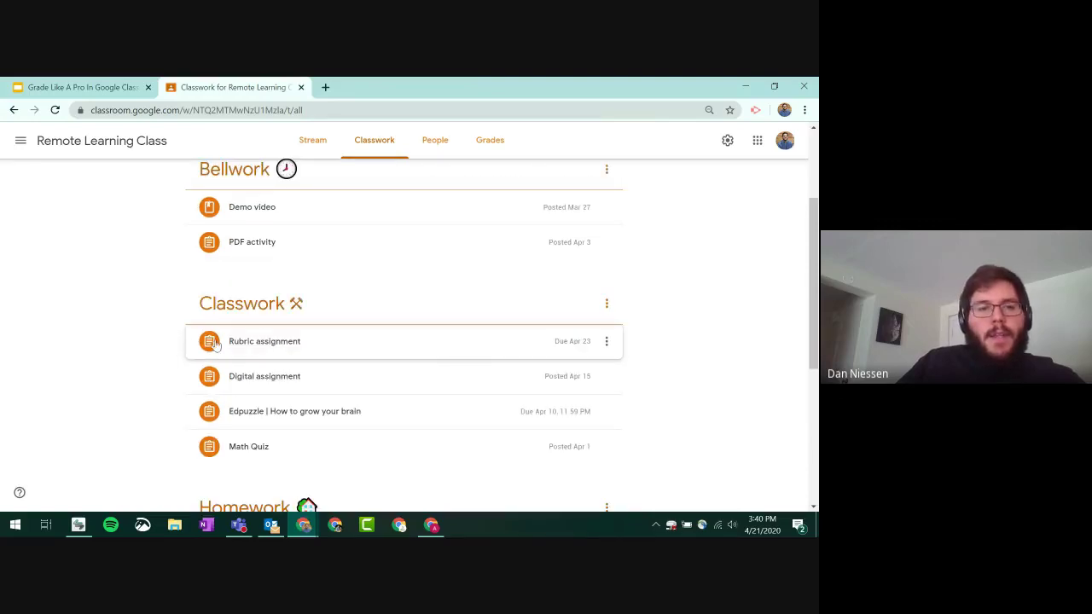
left_click(261, 345)
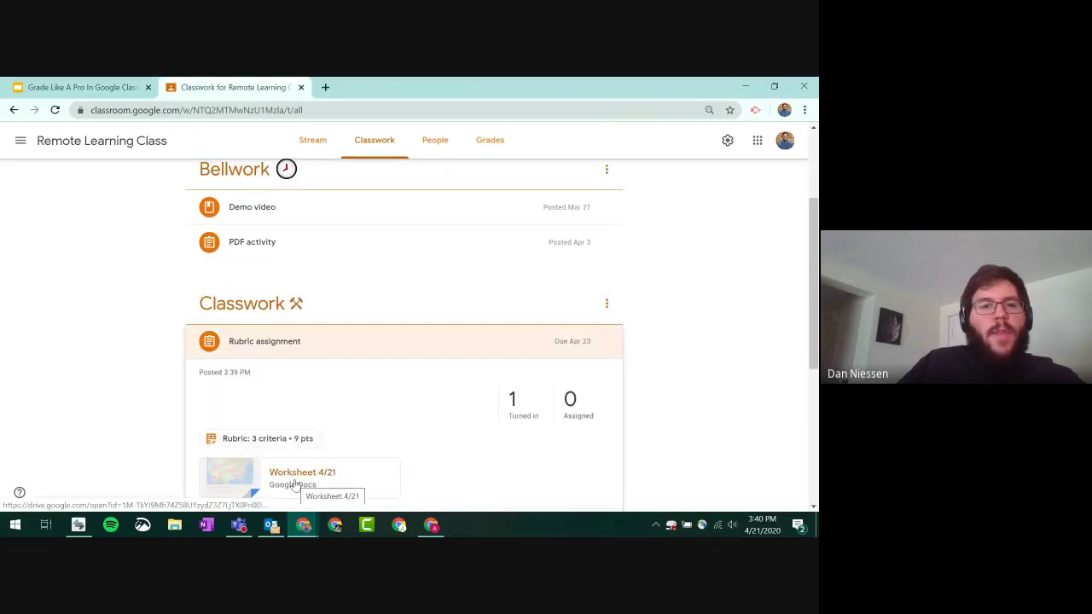
left_click(295, 485)
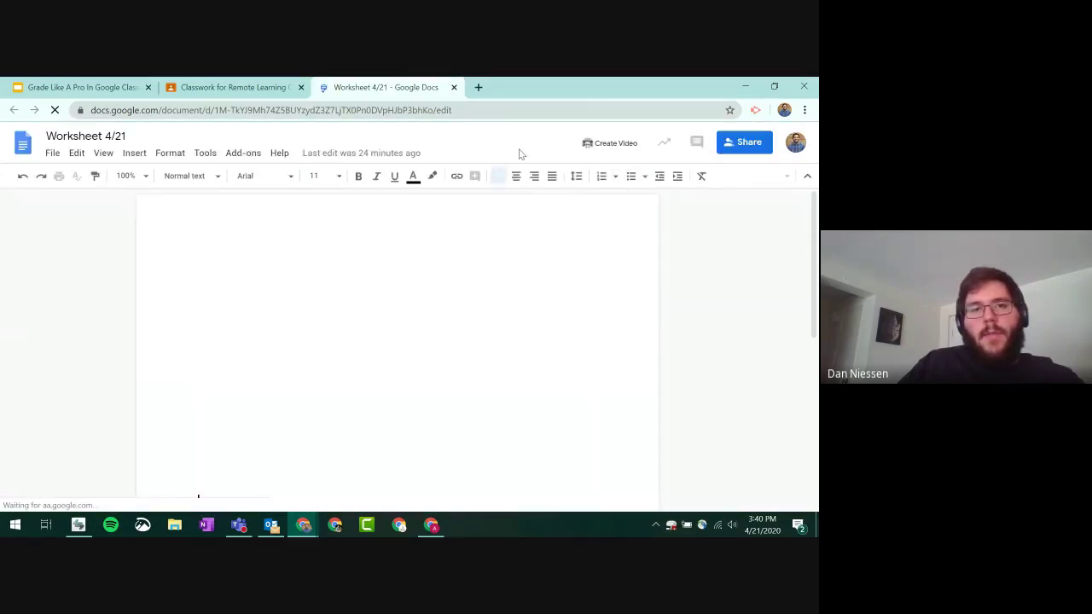
left_click(454, 87)
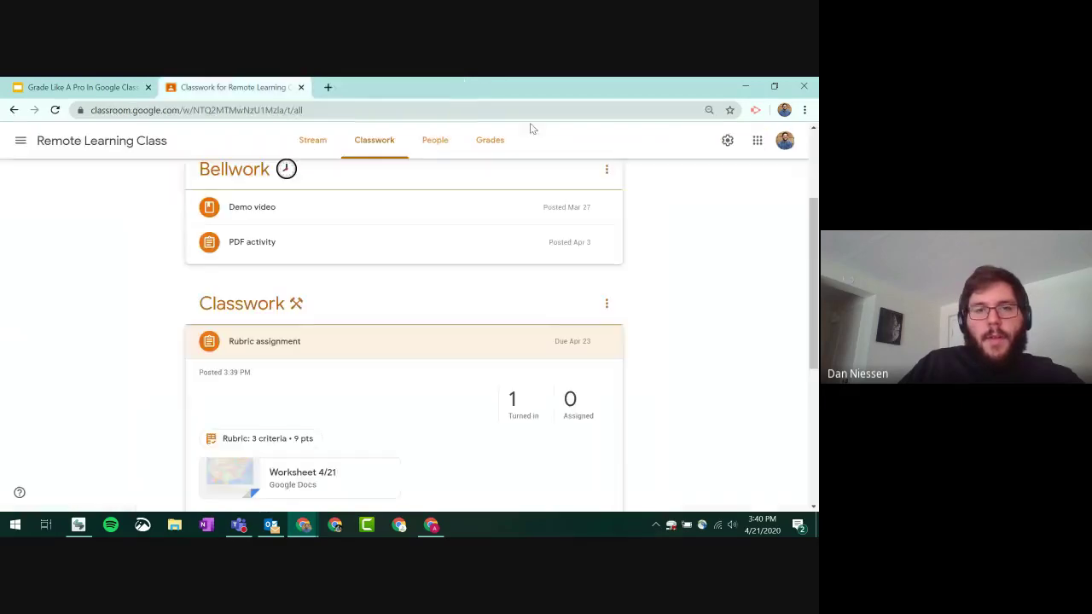
left_click(520, 409)
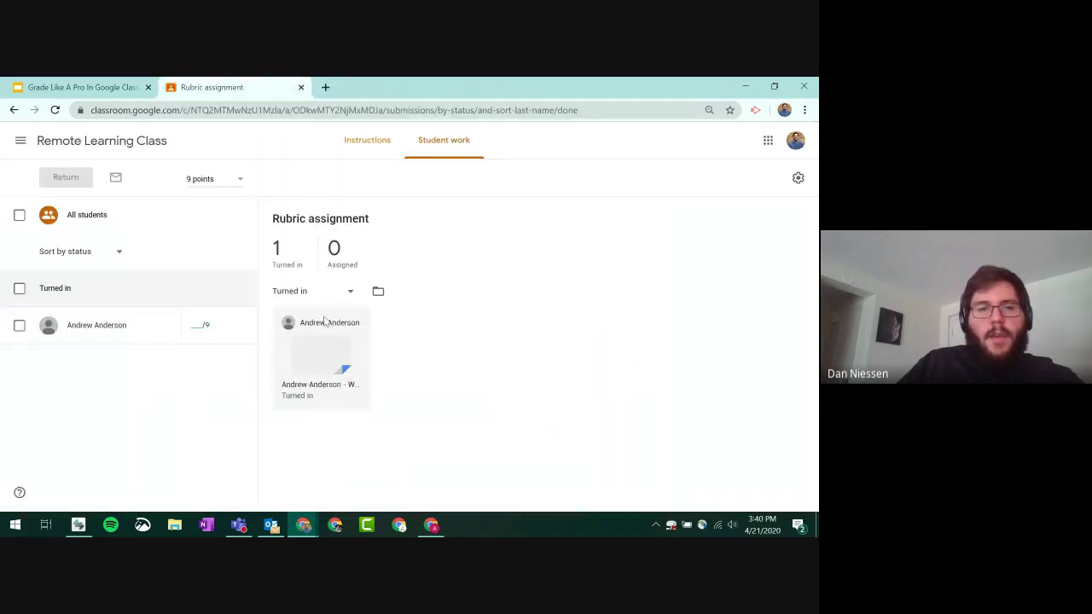
- Open the student's submission and score Grammar as Okay for 2 points
left_click(329, 348)
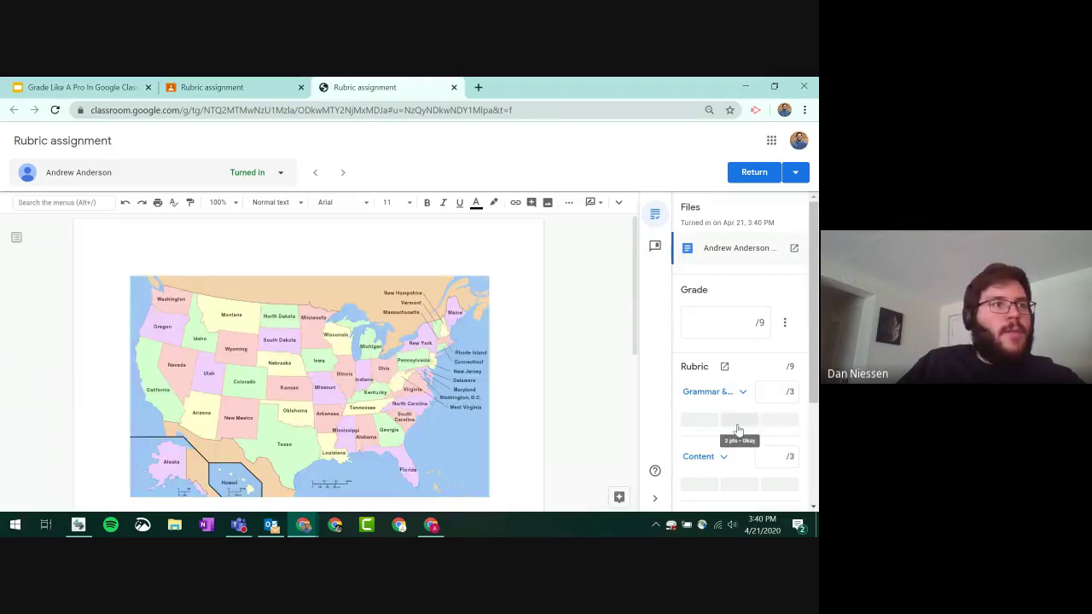
scroll(517, 316, "down", 5)
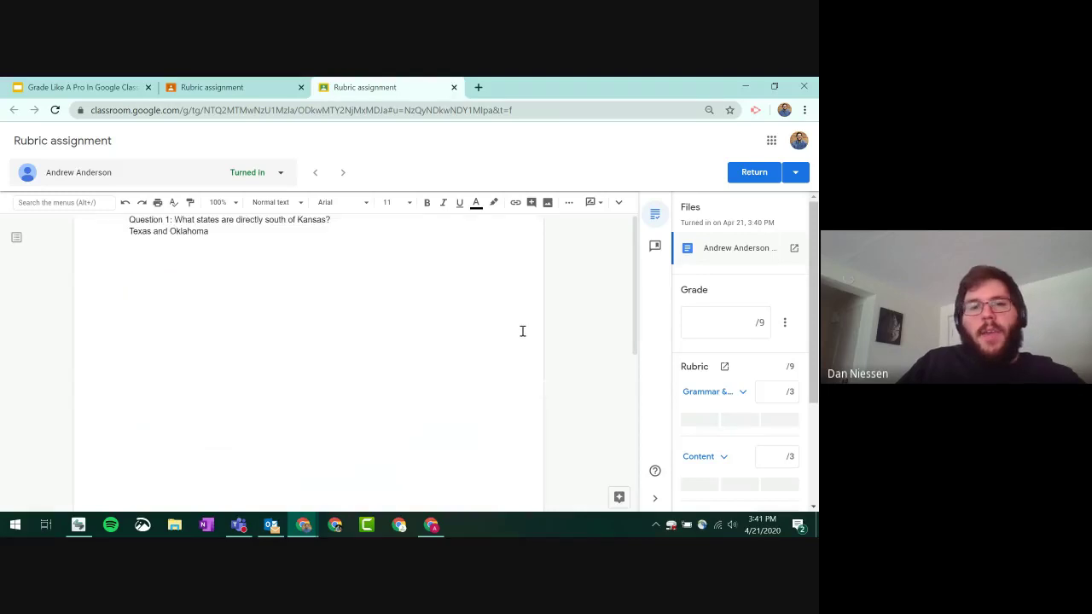
scroll(478, 330, "up", 3)
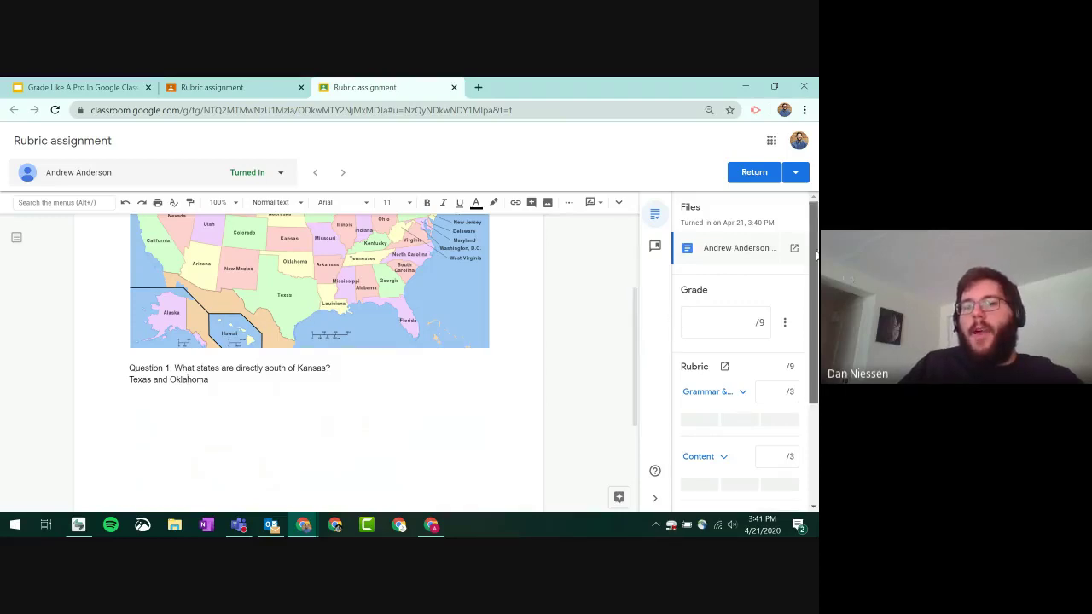
left_click_drag(814, 279, 814, 359)
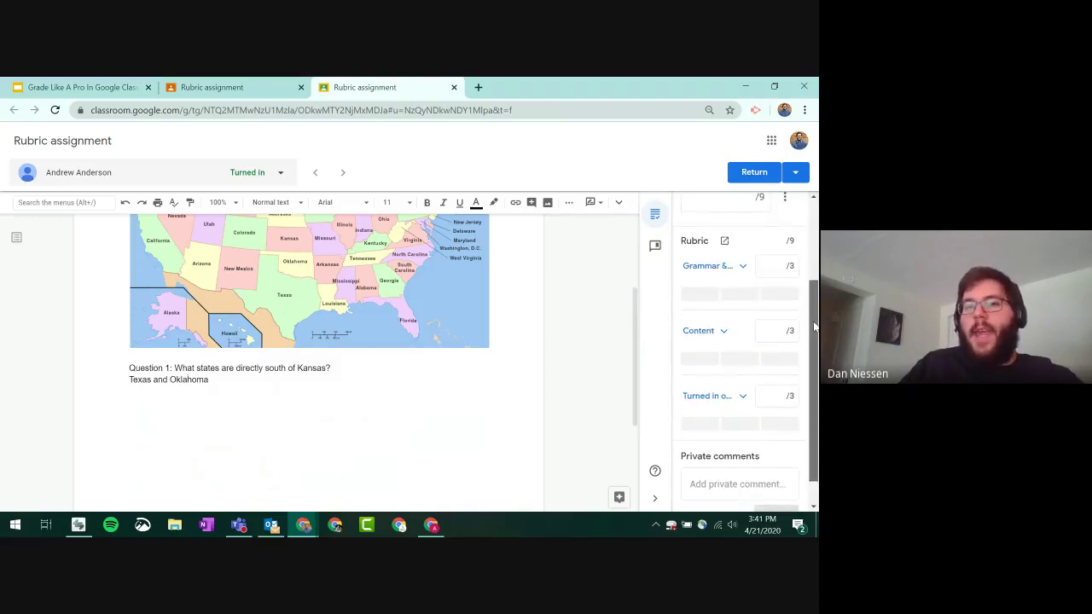
left_click(727, 266)
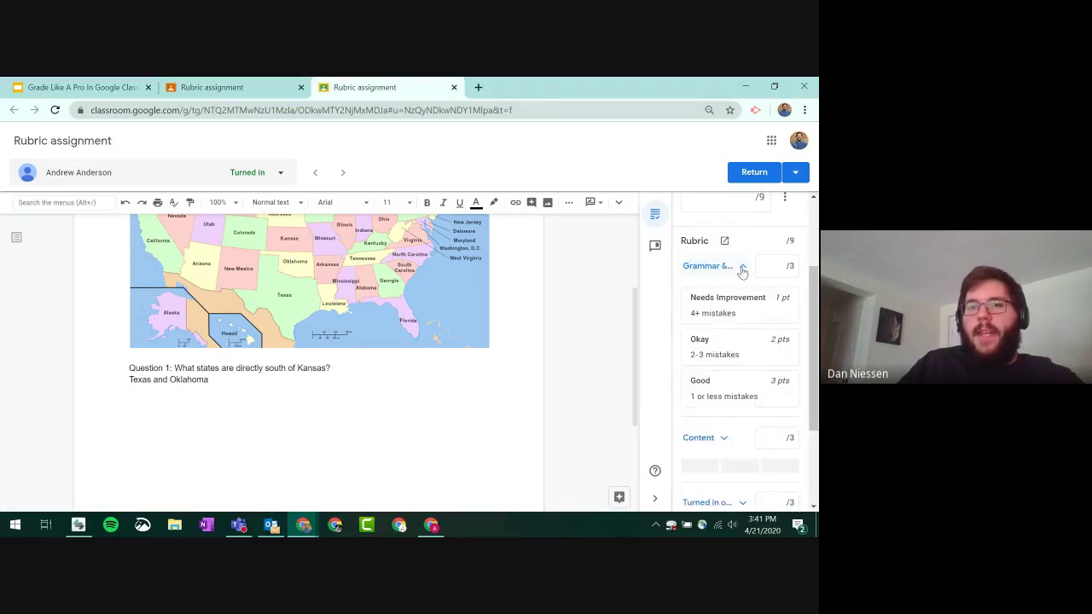
left_click(742, 268)
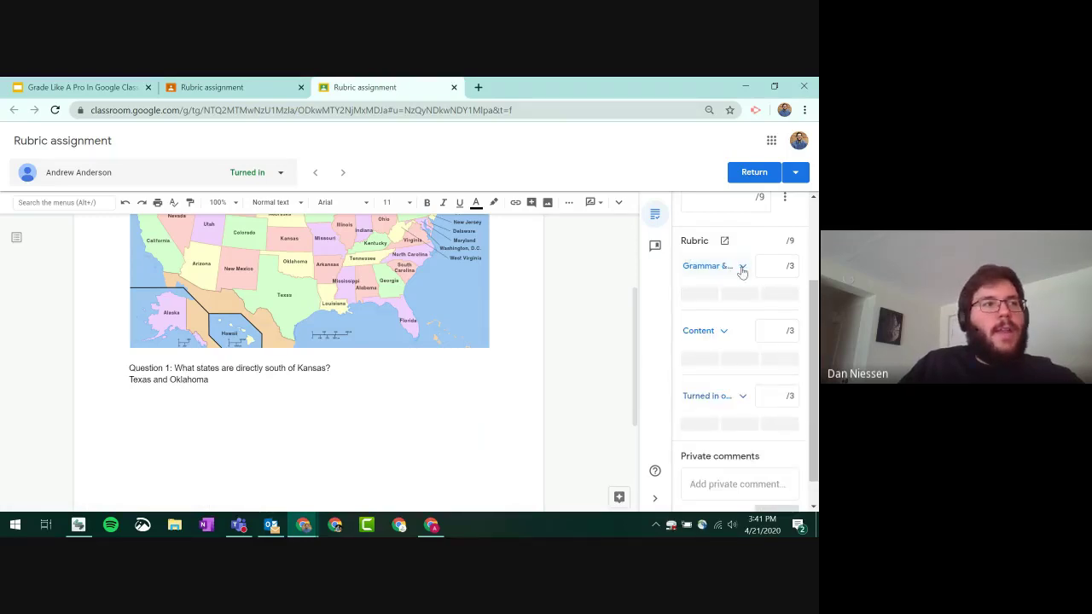
left_click(742, 269)
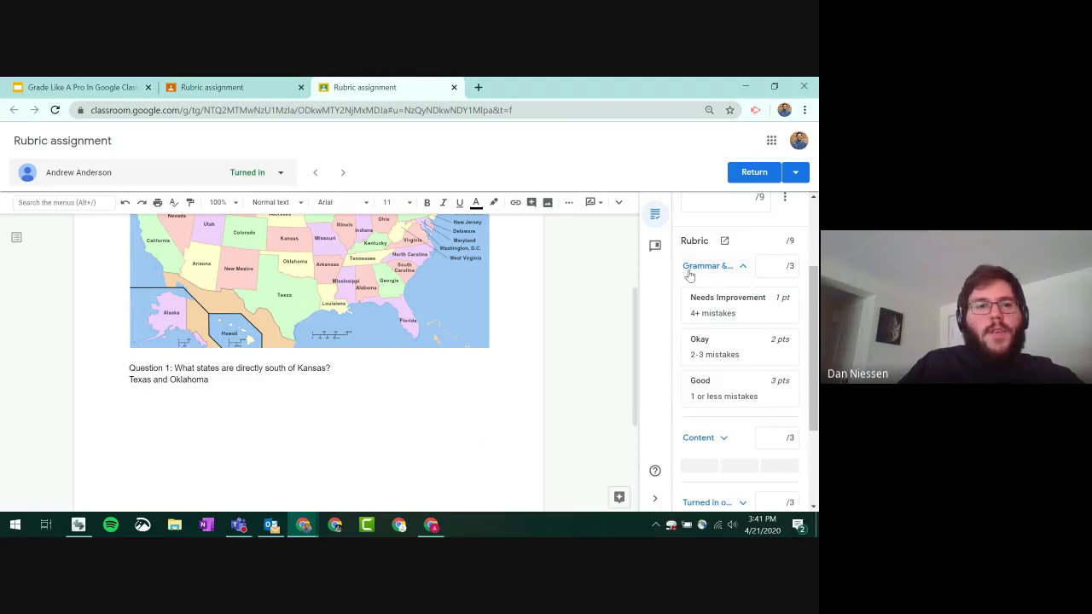
left_click(730, 355)
- Score Content as Good for 3 points and Turned in as on time
scroll(772, 273, "down", 3)
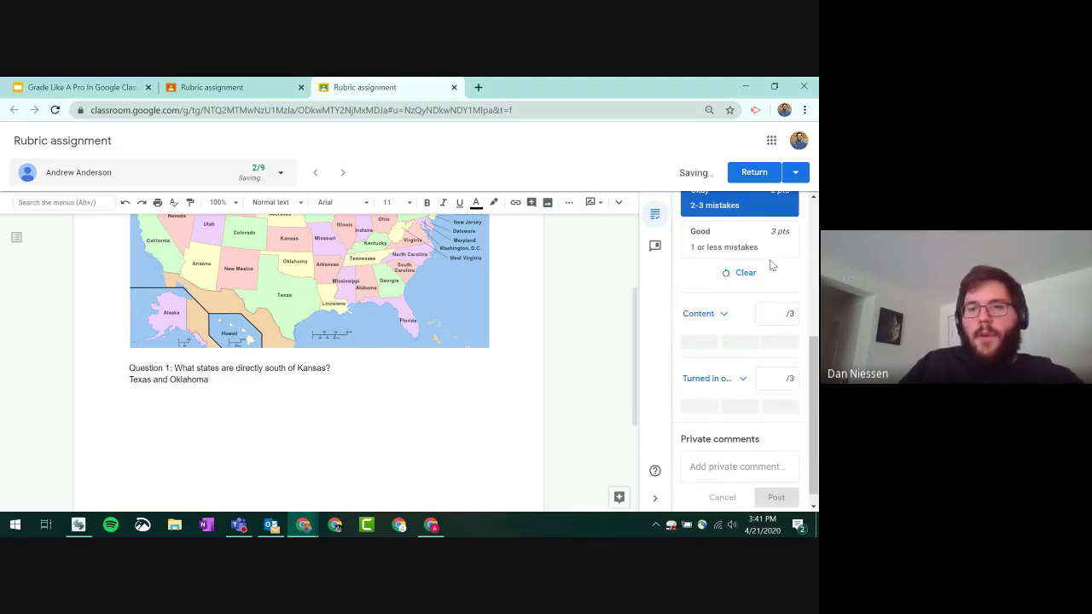
left_click(721, 314)
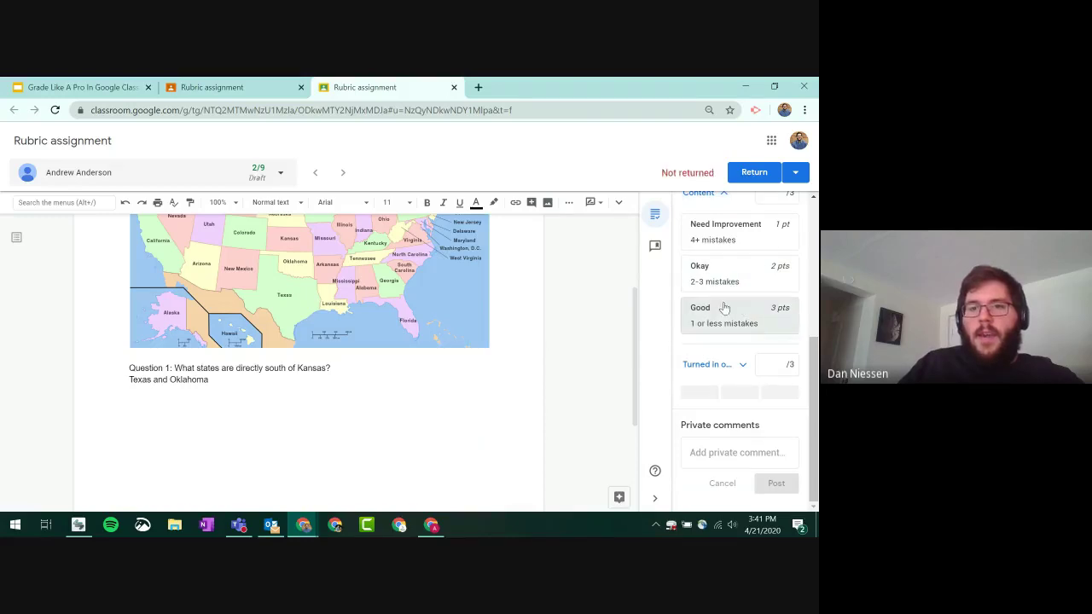
left_click(724, 308)
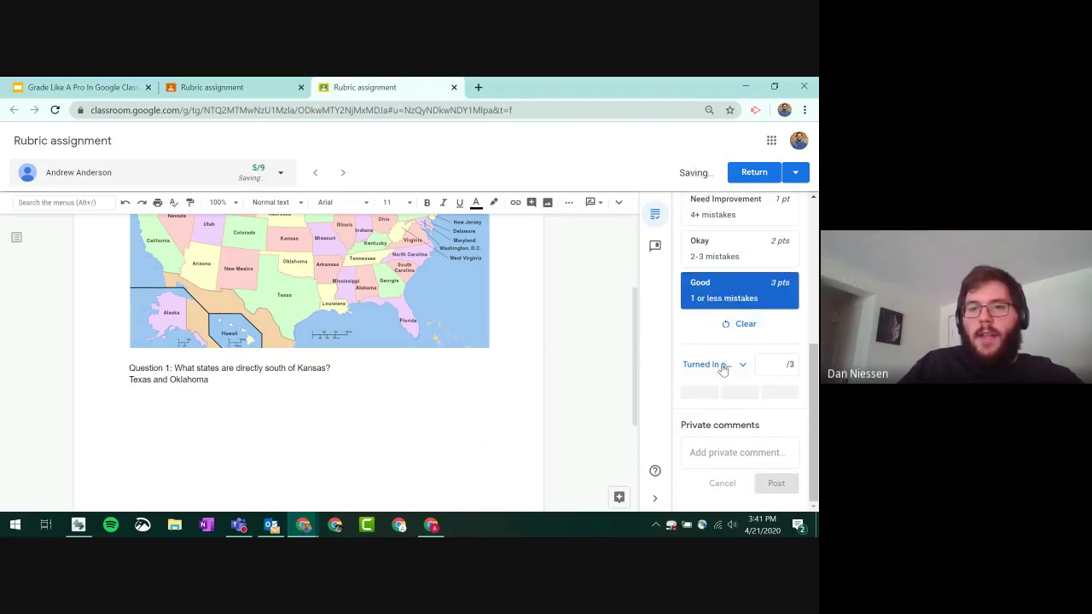
left_click(722, 368)
left_click(745, 384)
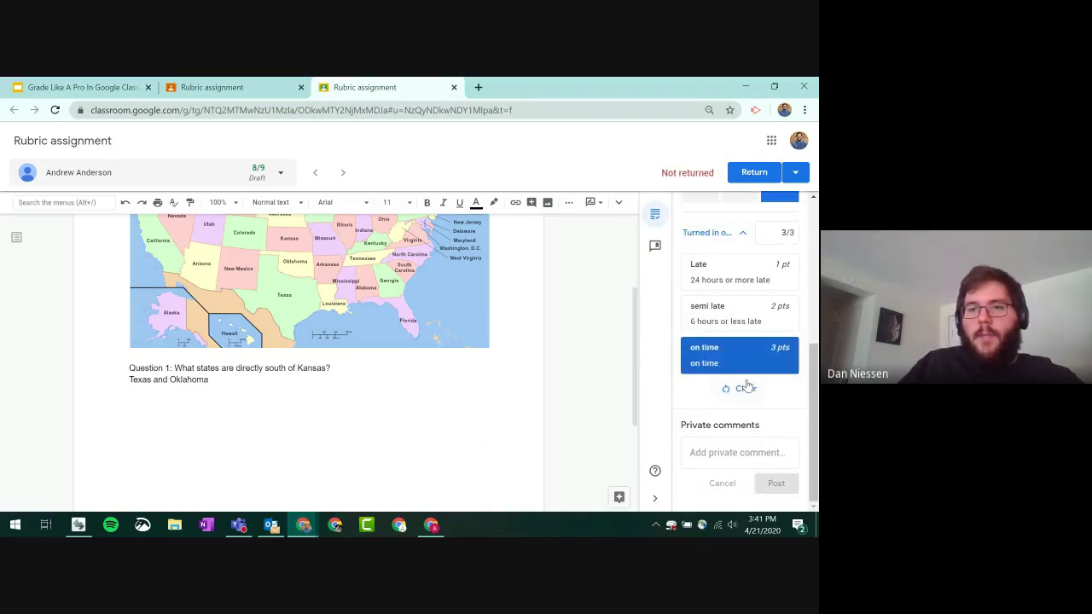
- Return the 8/9-graded work to the student and leave the grading view
scroll(749, 366, "up", 5)
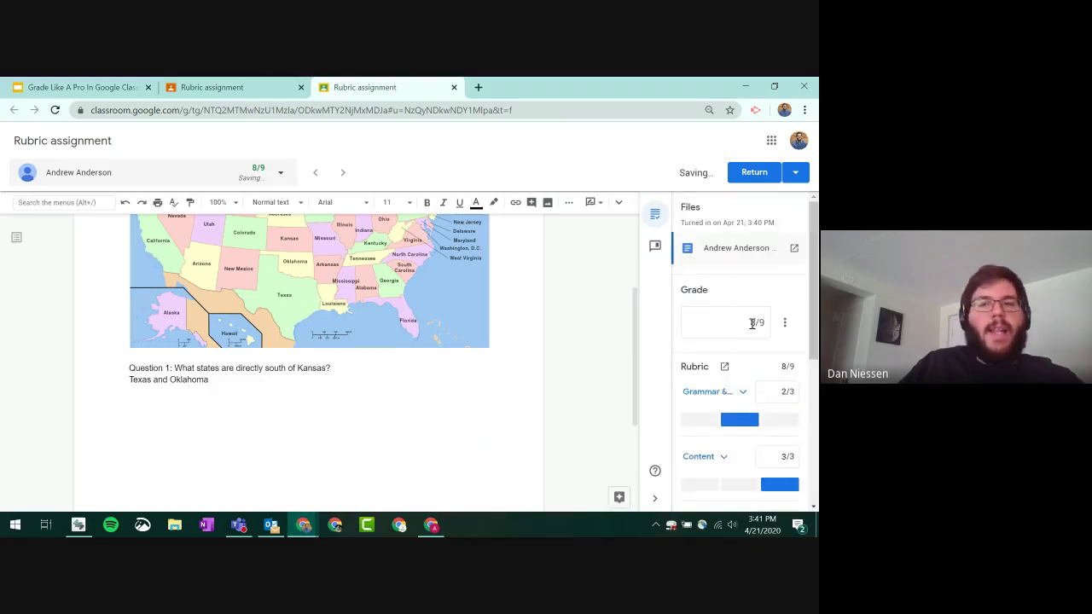
scroll(770, 368, "down", 2)
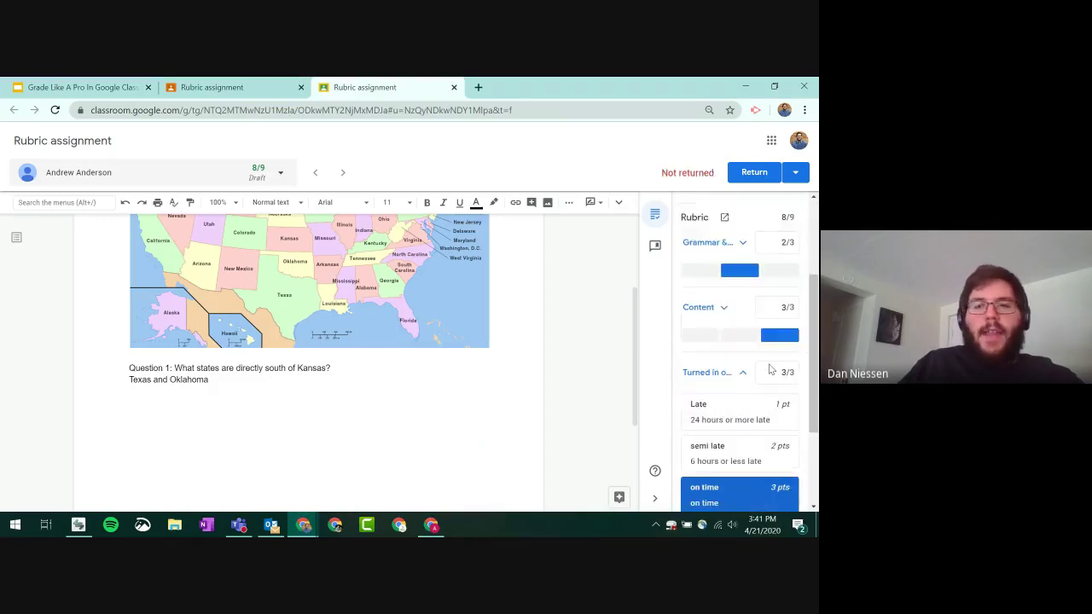
scroll(768, 363, "up", 2)
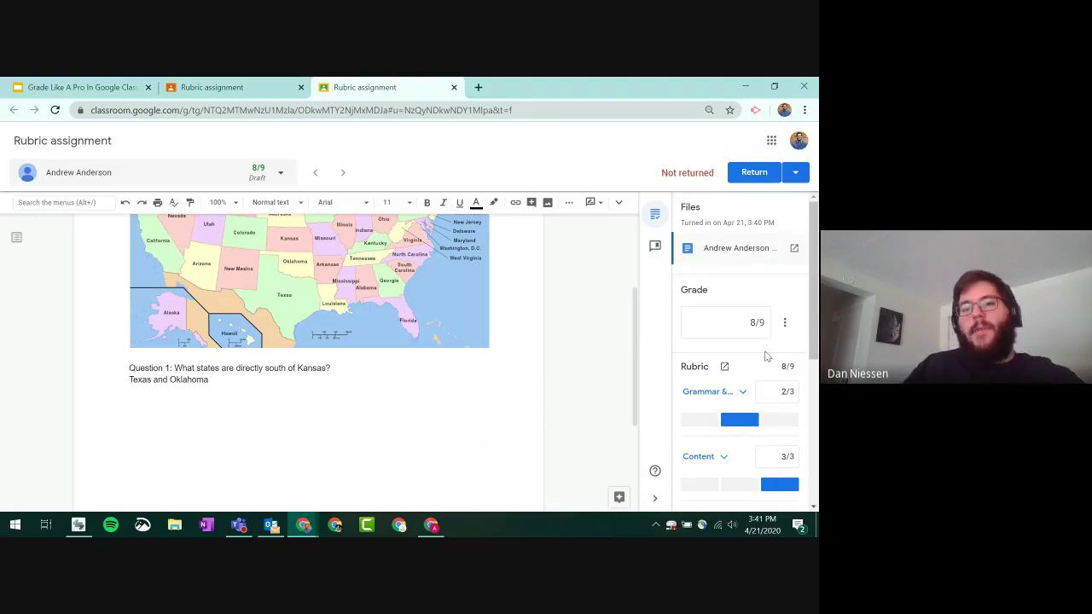
scroll(772, 351, "down", 2)
scroll(761, 341, "down", 2)
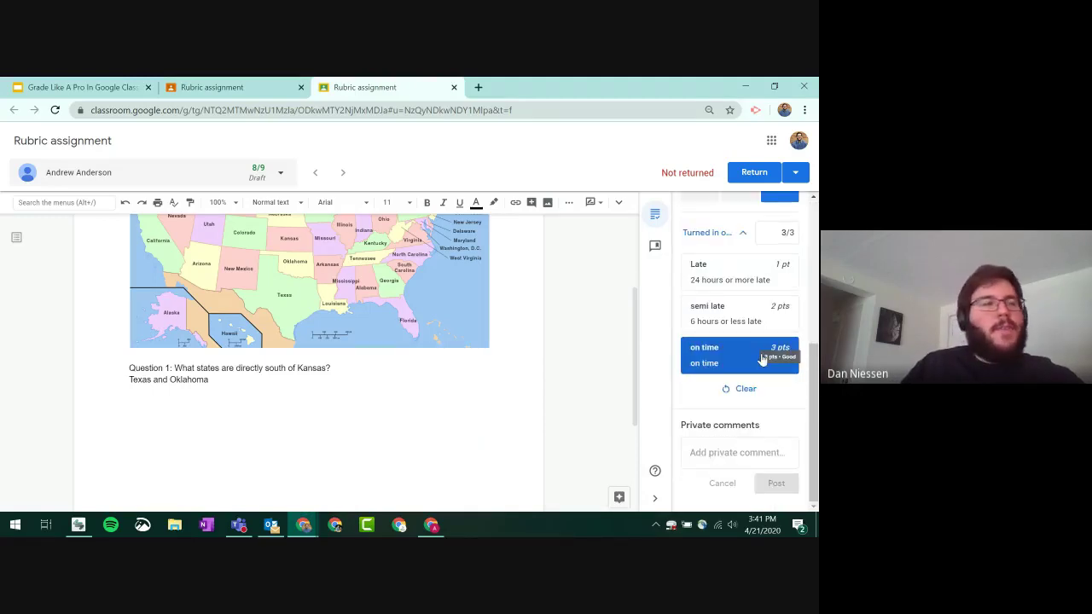
scroll(768, 357, "up", 5)
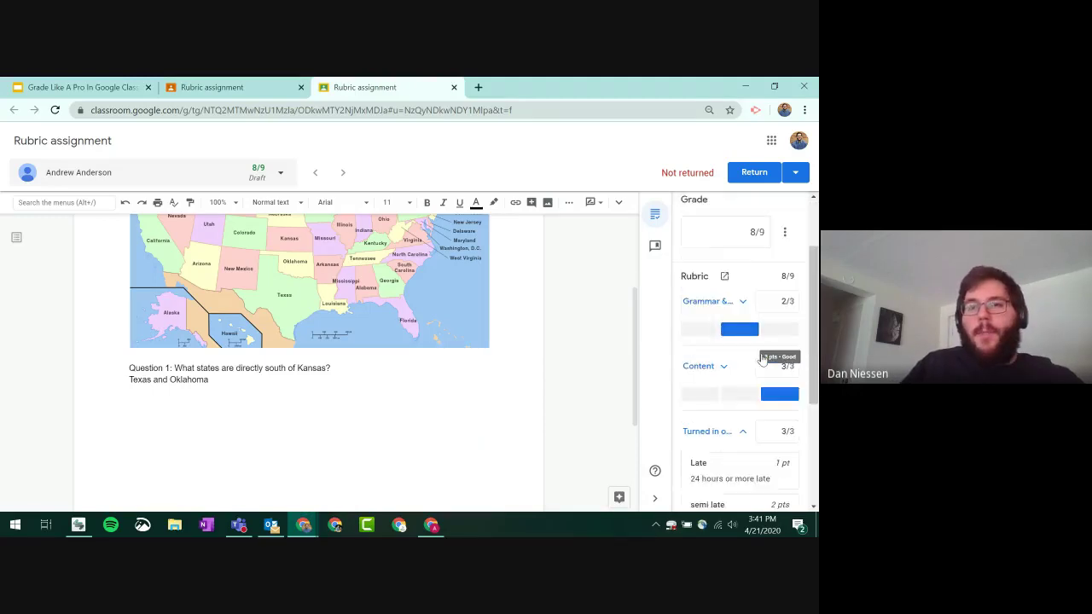
left_click(751, 175)
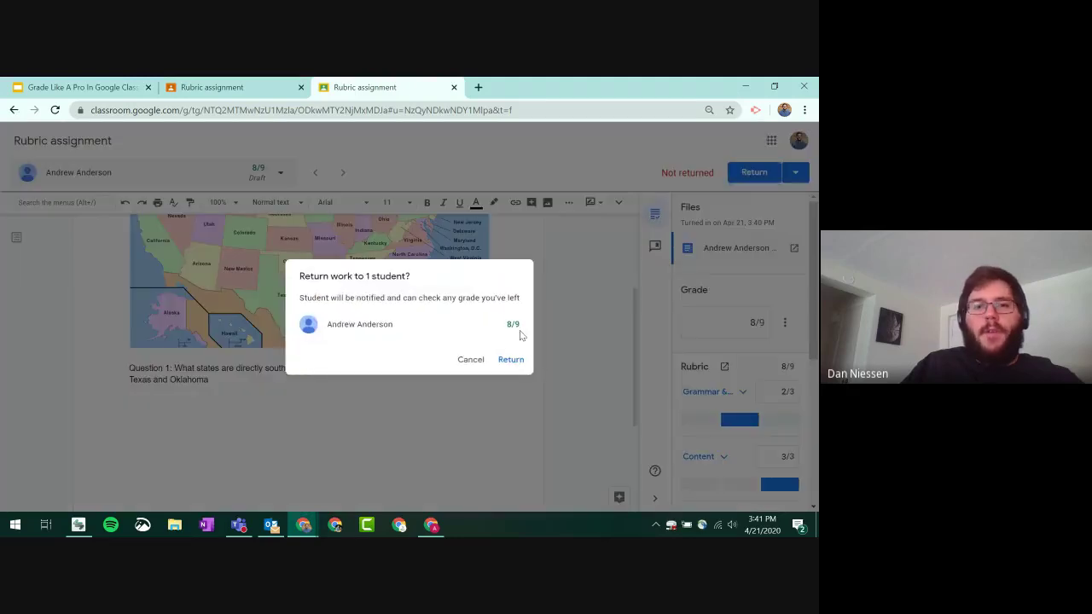
left_click(504, 360)
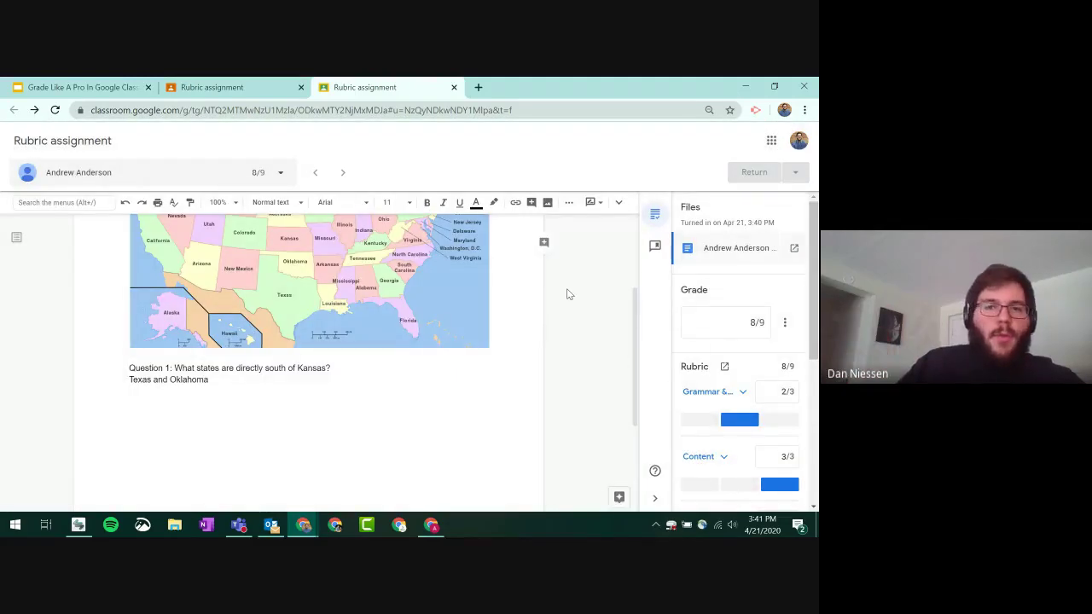
left_click(196, 90)
- From Classwork, start a new assignment titled 'test'
left_click(124, 143)
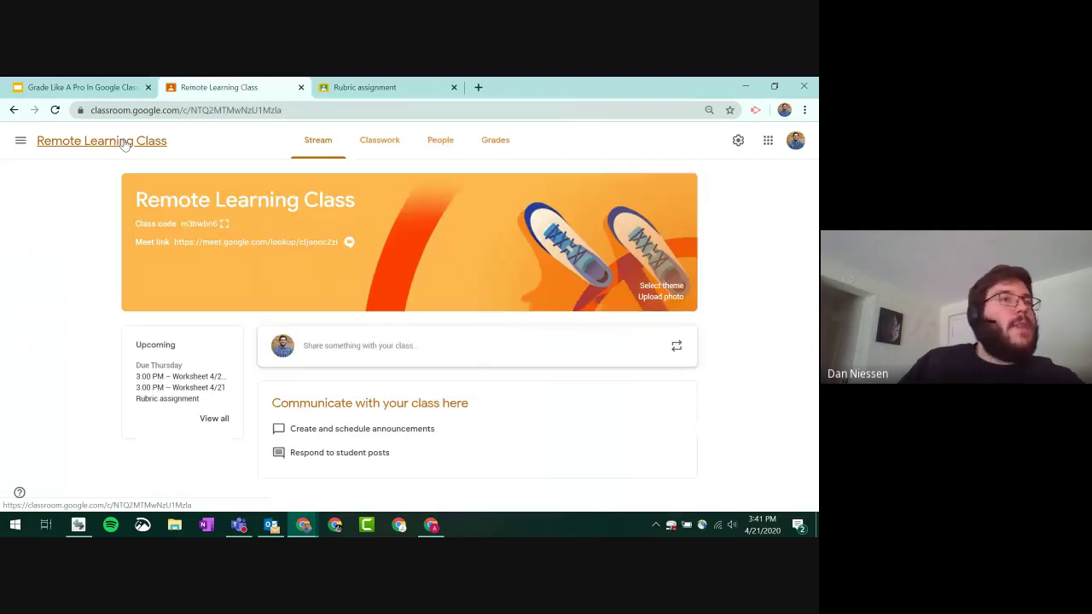
left_click(382, 146)
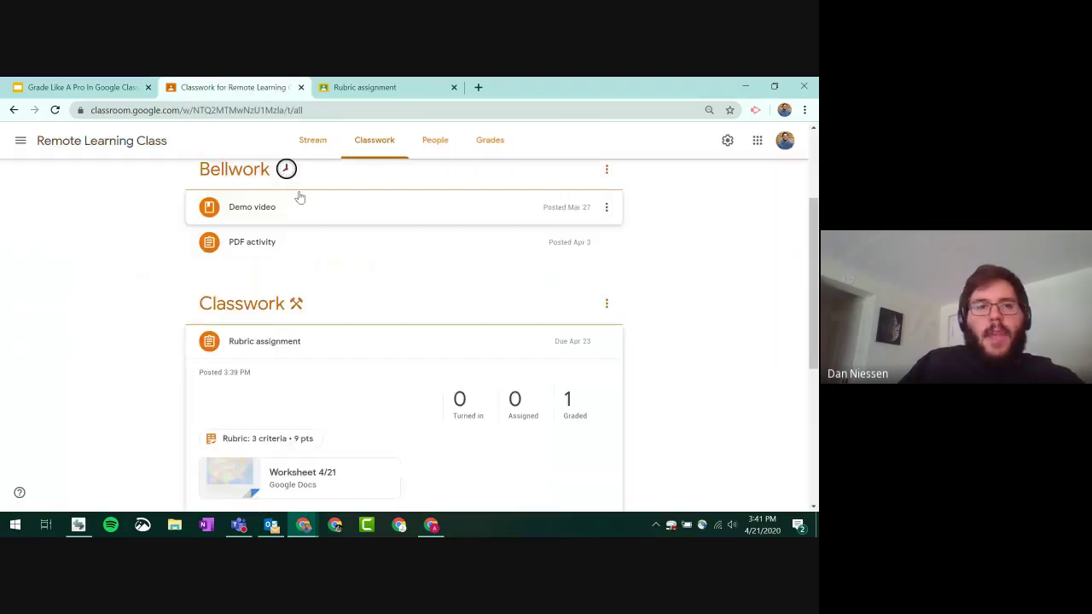
scroll(299, 197, "up", 2)
left_click(220, 180)
left_click(239, 213)
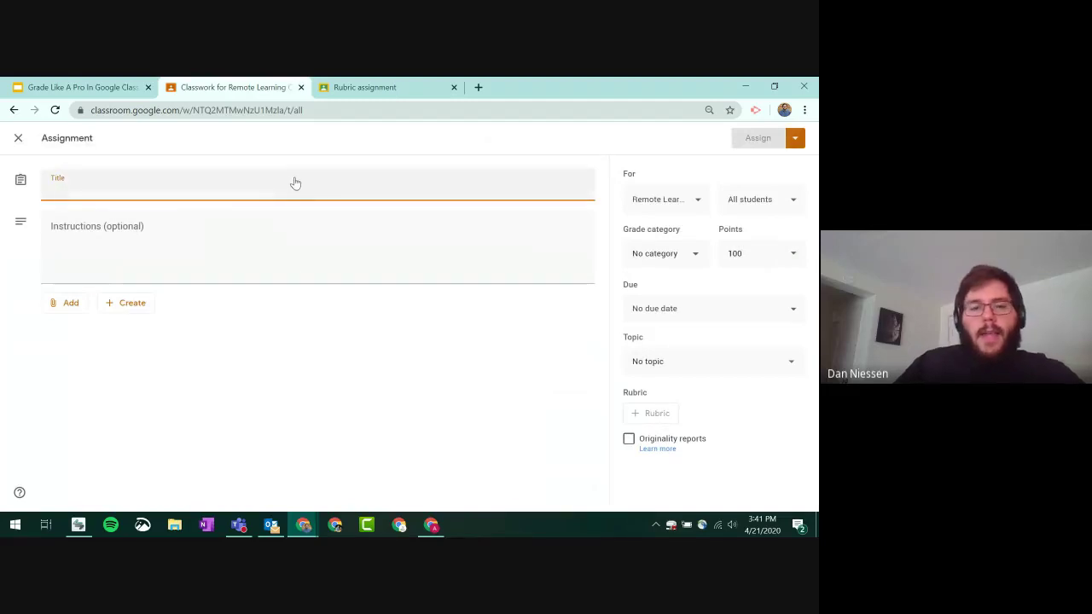
type("test")
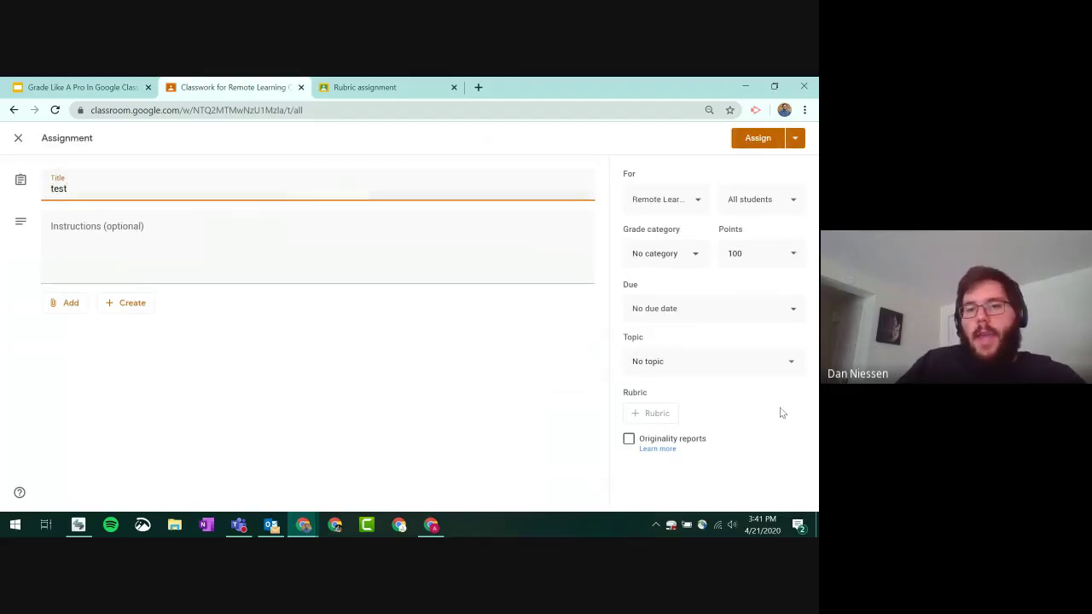
left_click(781, 413)
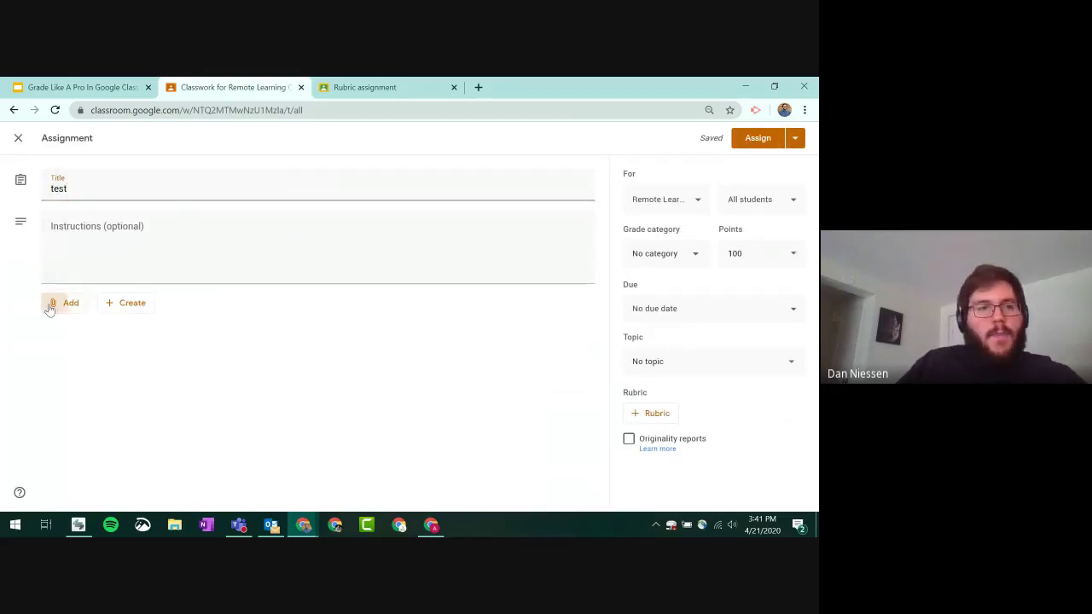
- Attach the Worksheet 4/21 Google Doc and bring up the rubric options
left_click(51, 305)
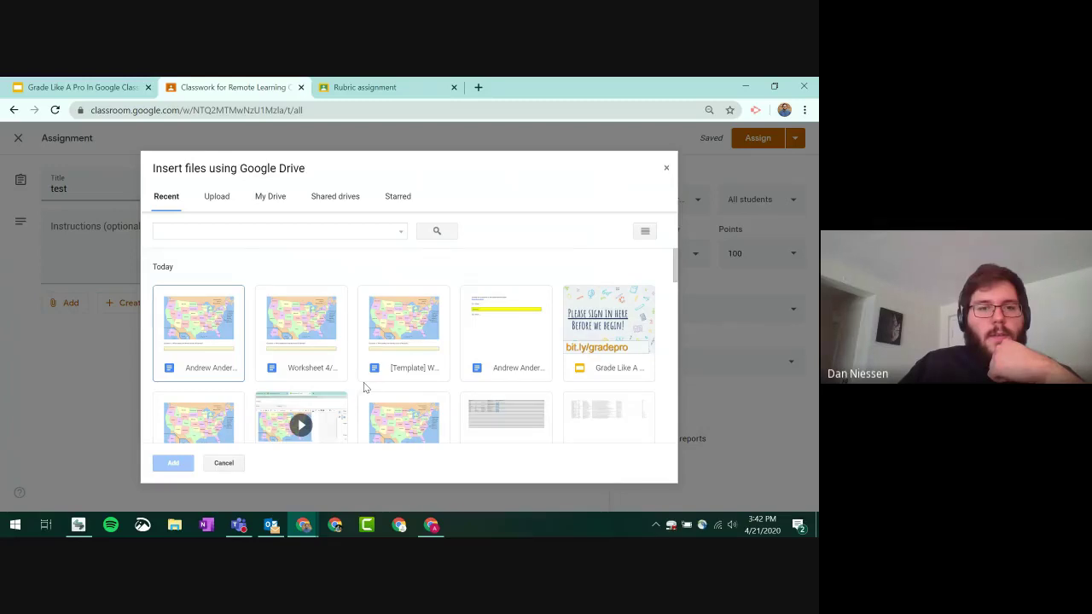
scroll(364, 385, "down", 3)
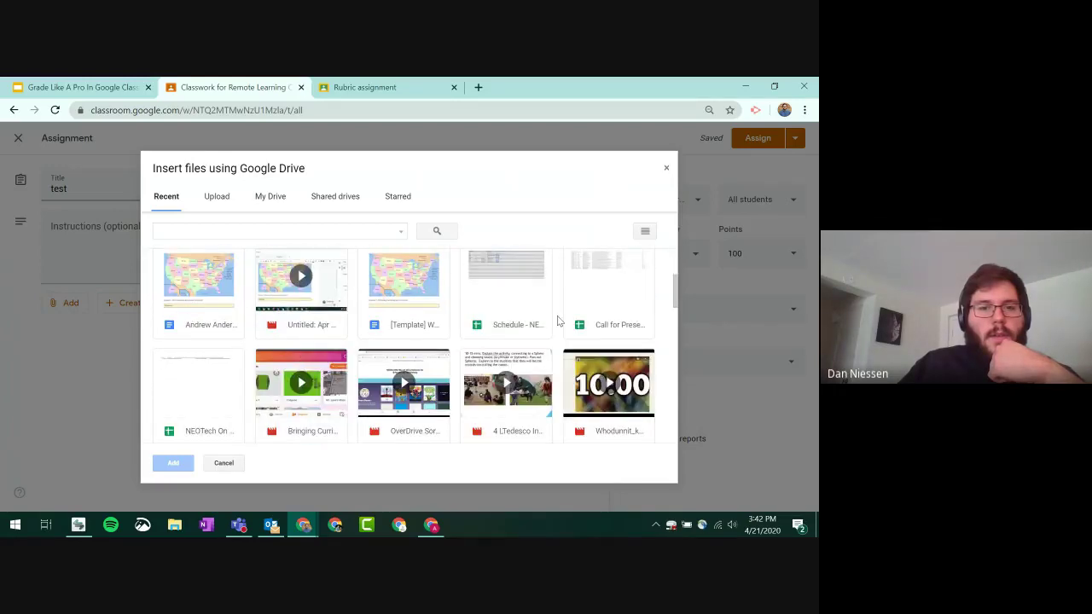
left_click(199, 284)
left_click(173, 462)
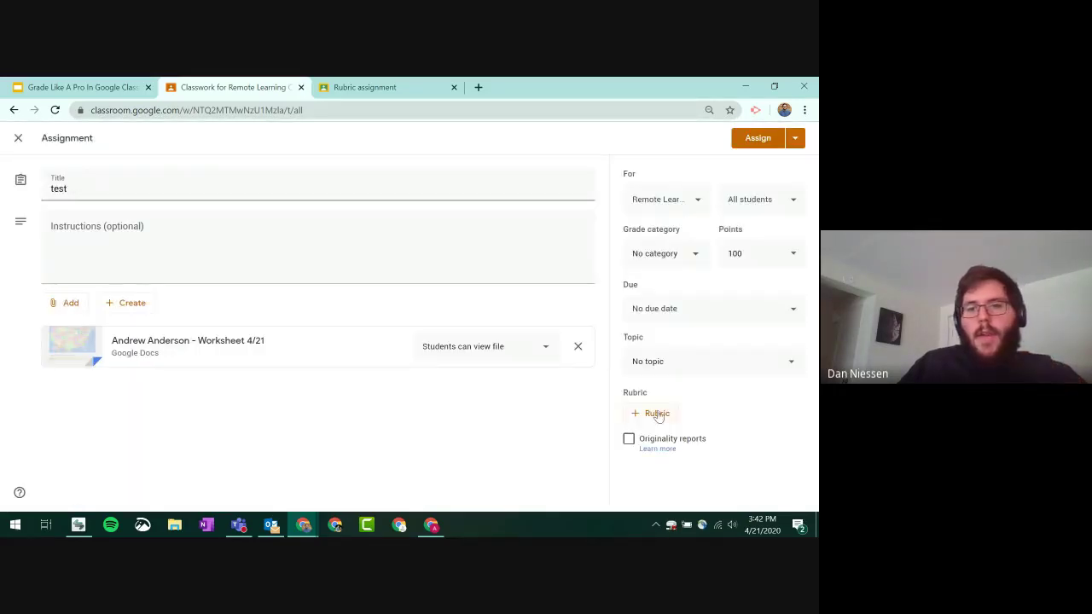
left_click(650, 413)
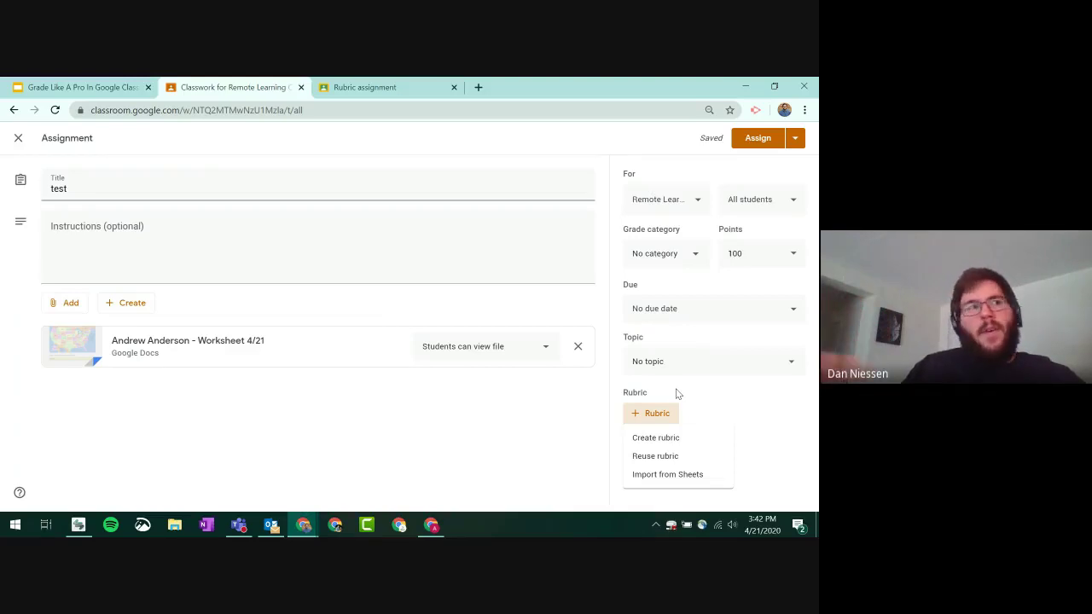
- Reuse the Rubric assignment rubric for 'test', then close the editor, leaving a draft
left_click(670, 465)
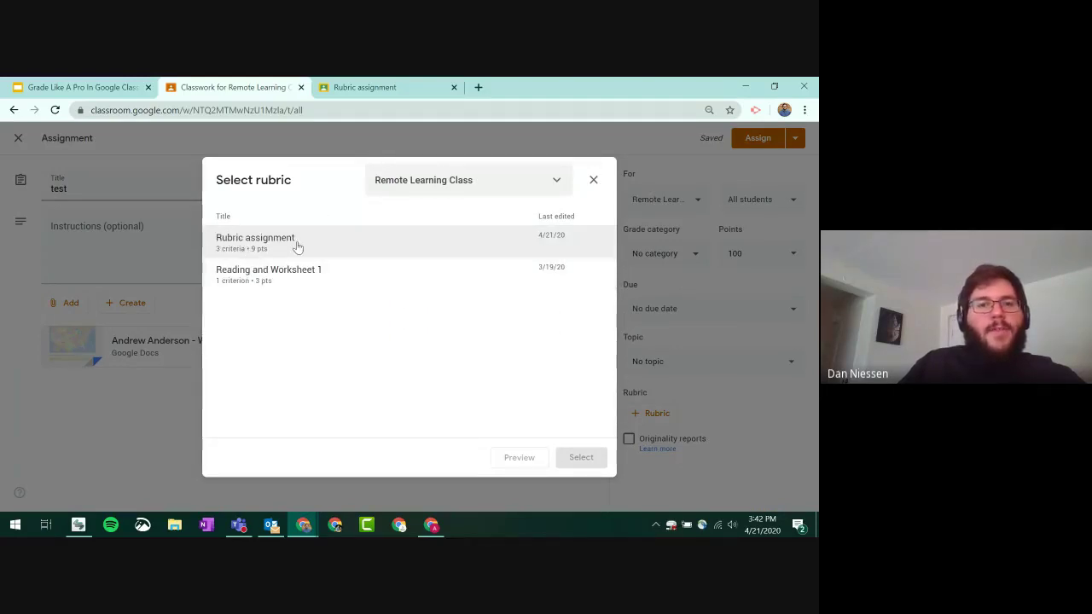
left_click(248, 245)
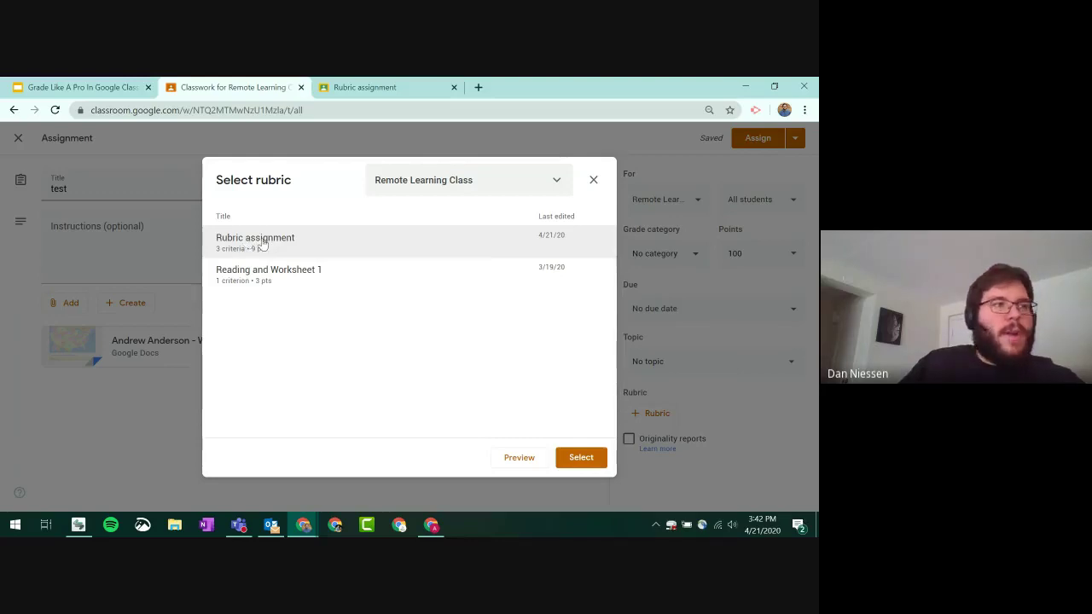
left_click(507, 458)
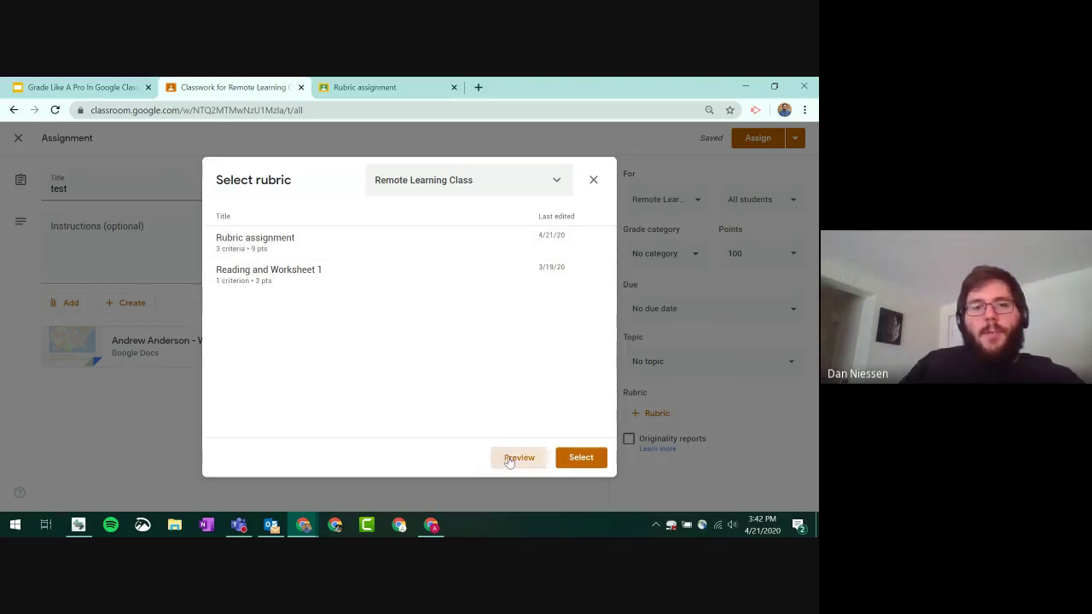
scroll(507, 299, "down", 2)
scroll(507, 299, "up", 2)
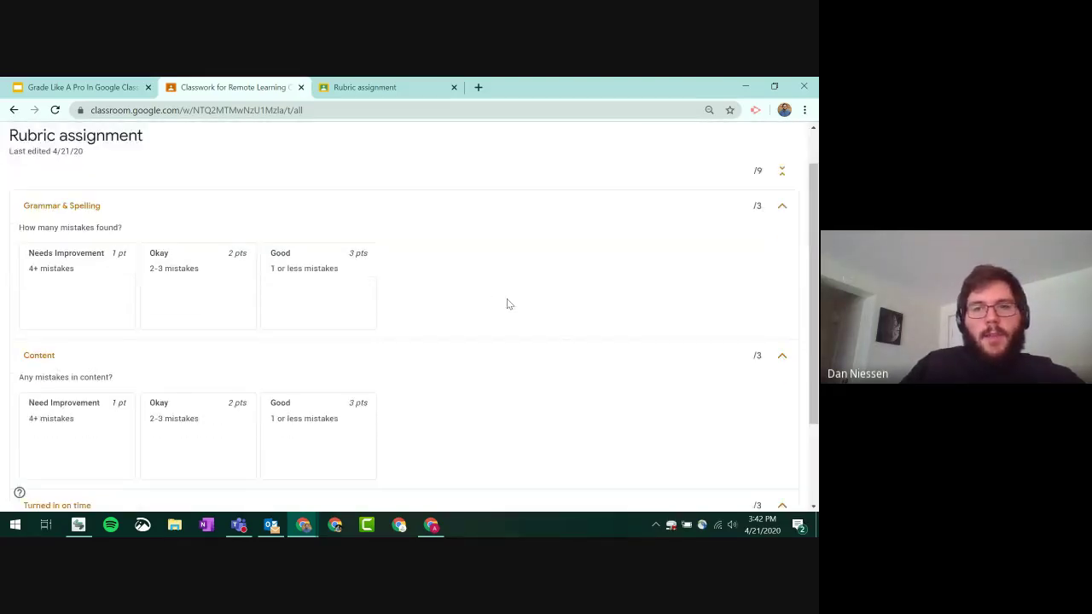
scroll(507, 300, "down", 2)
scroll(520, 306, "up", 2)
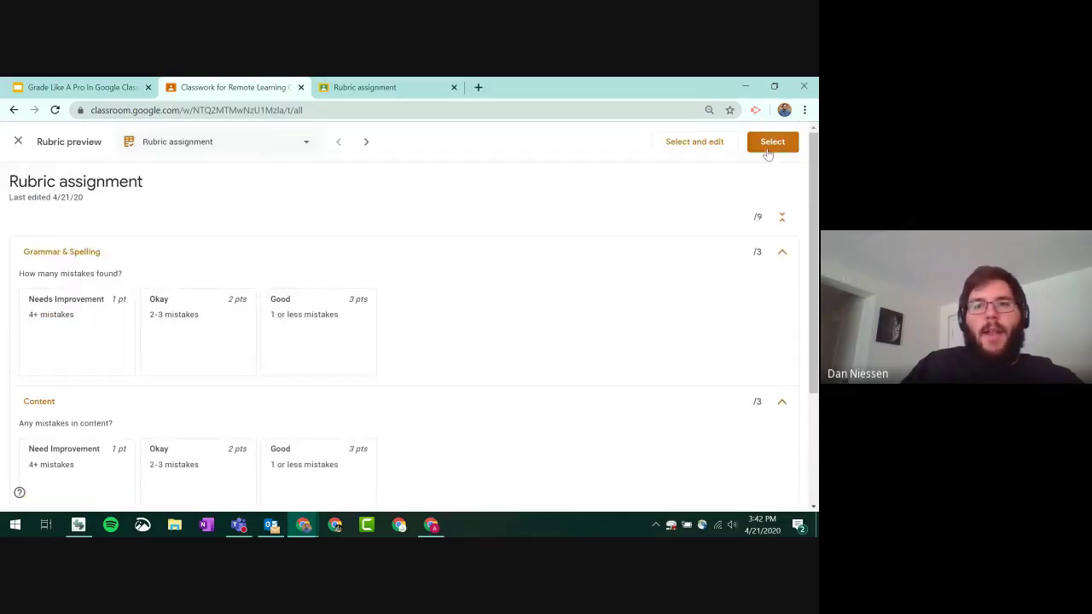
left_click(772, 142)
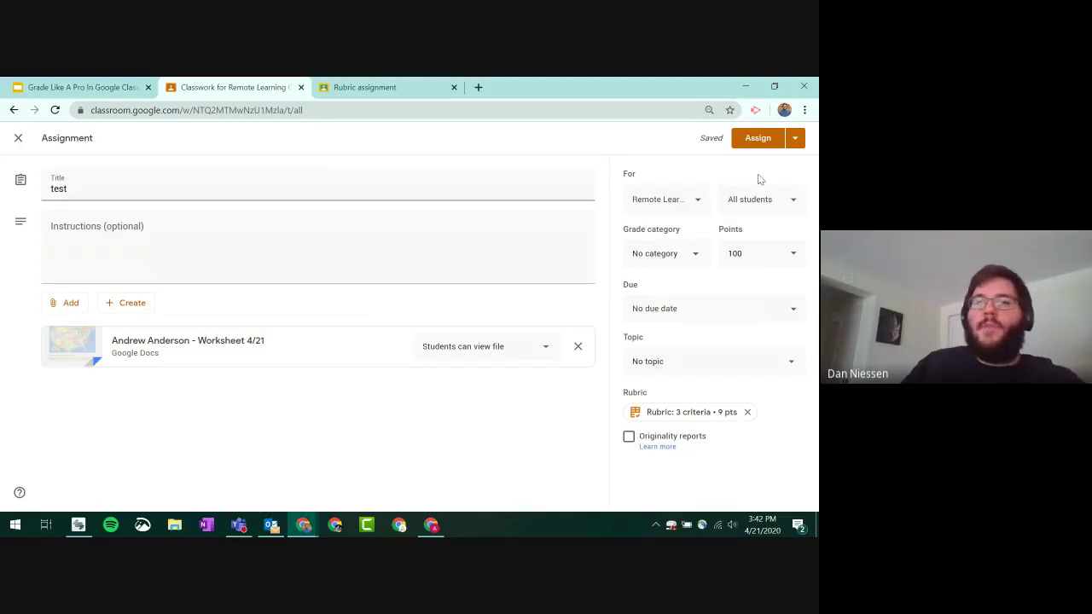
left_click(18, 140)
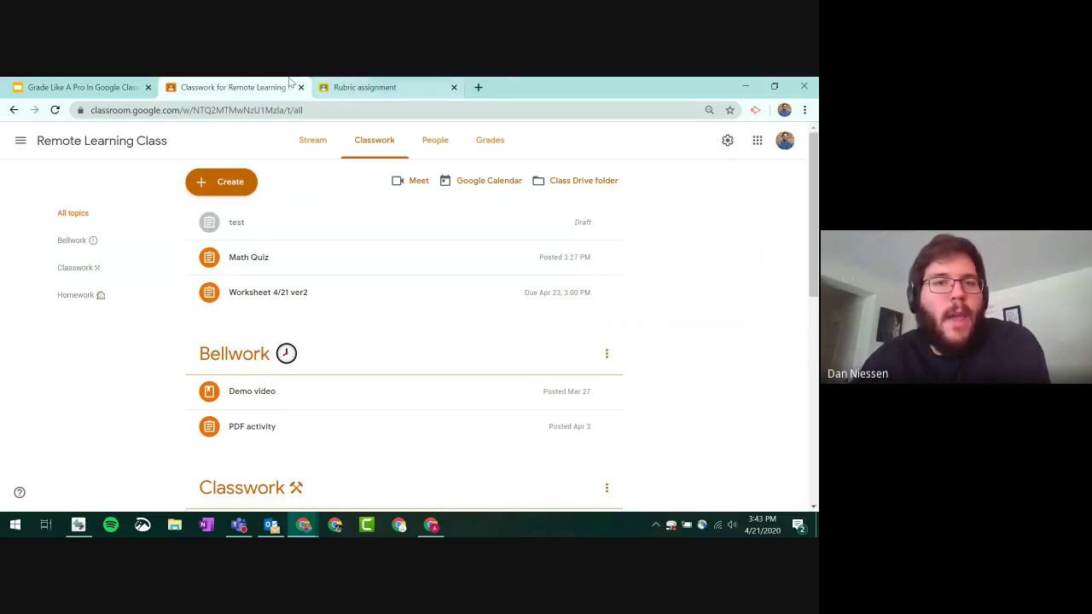
- Advance the Google Slides deck to slide 16, 'Google Classroom Progressbook Sync'
left_click(111, 86)
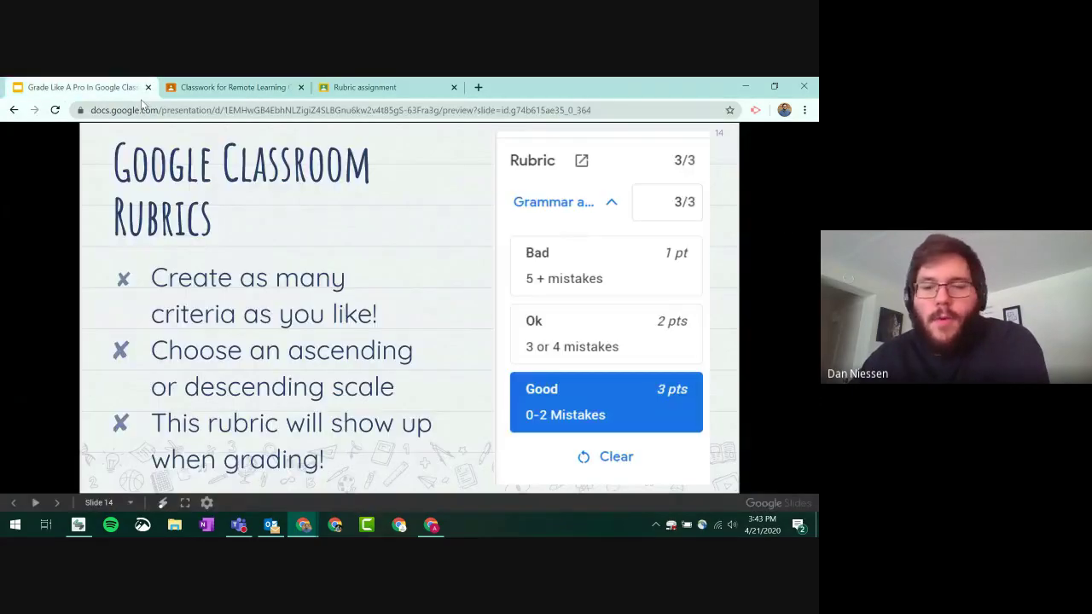
left_click(361, 255)
left_click(360, 255)
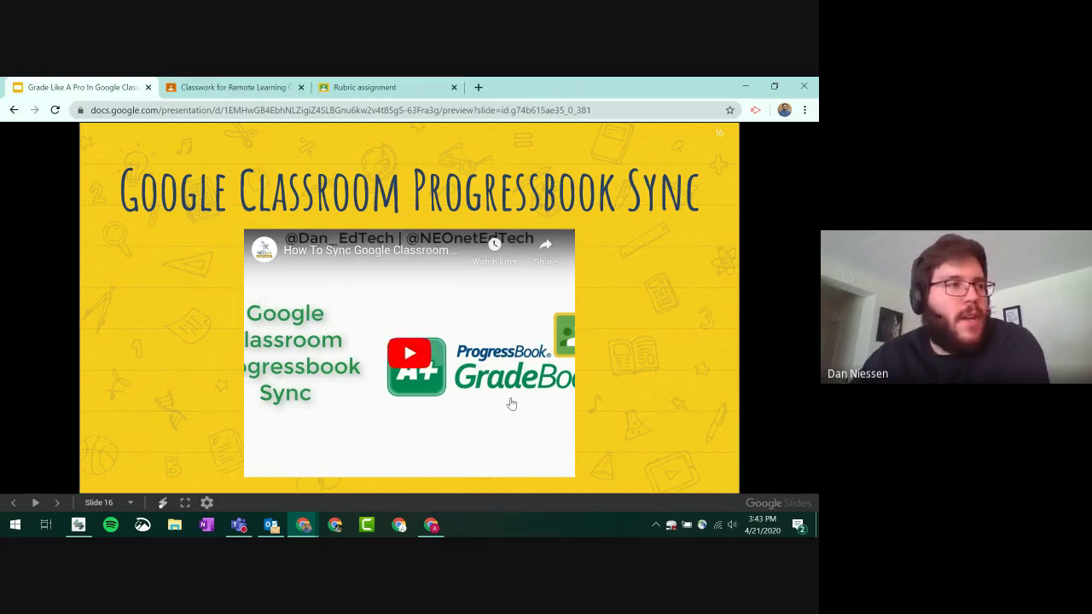
- Close the Rubric assignment tab and start a blank new tab from the Classwork page
left_click(454, 87)
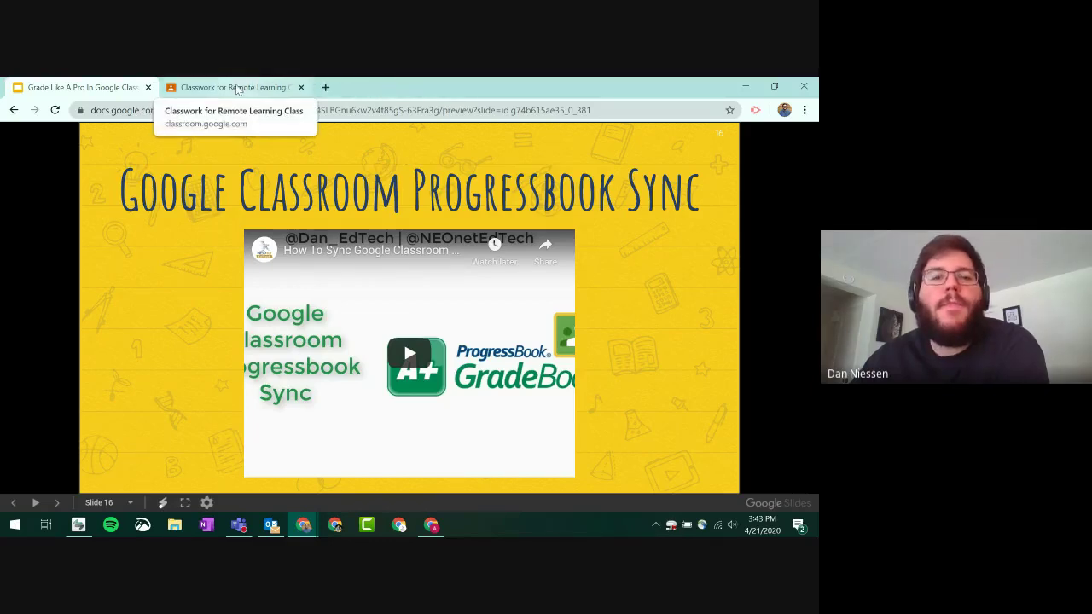
left_click(238, 89)
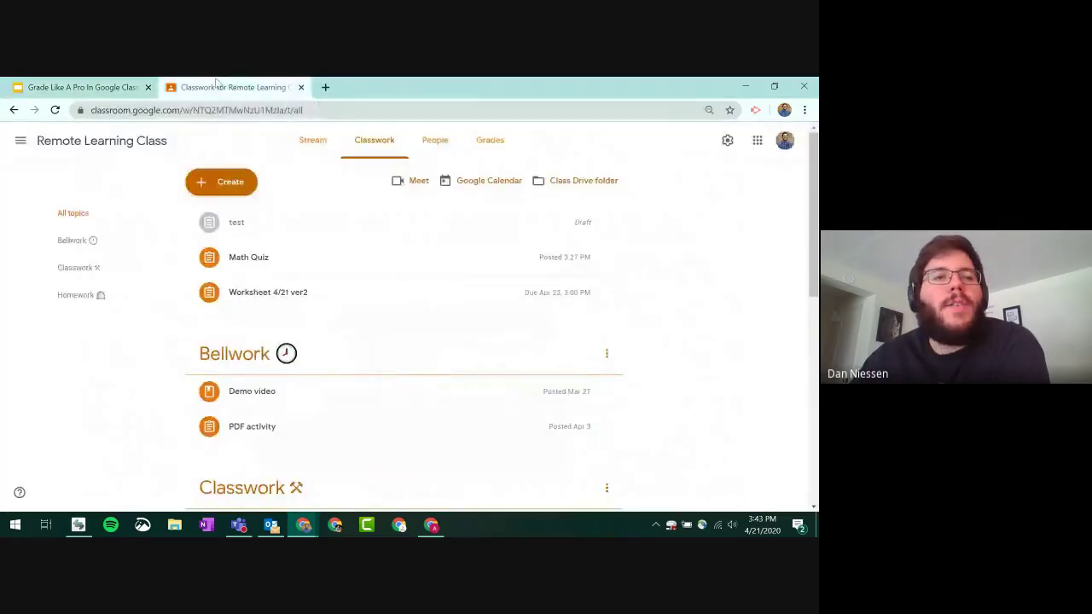
left_click(325, 88)
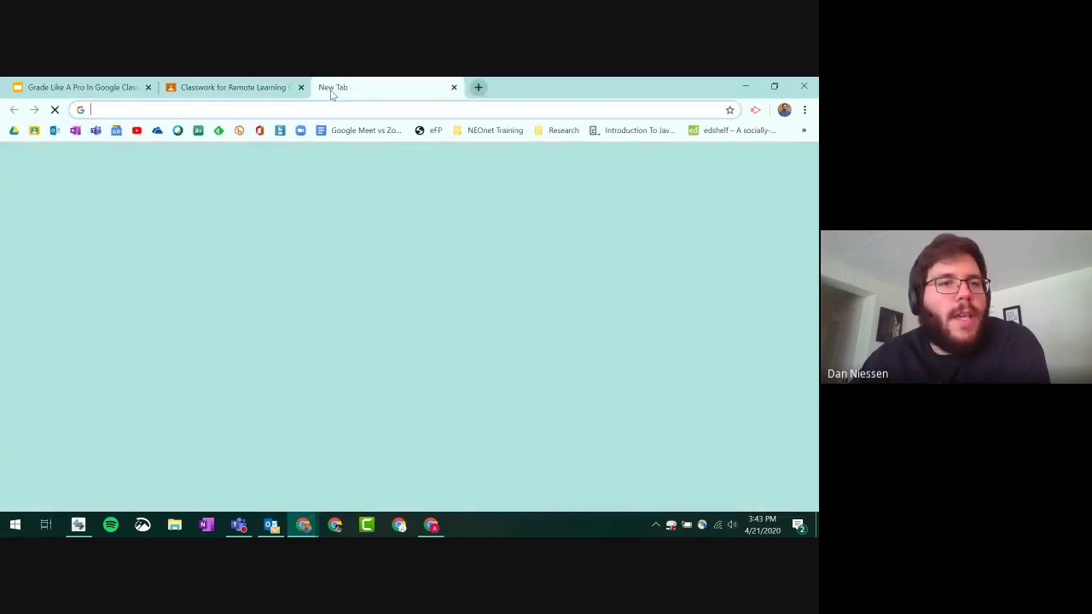
- Load the ProgressBook GradeBook login from the bookmark and sign in with the autofilled credentials
left_click(198, 130)
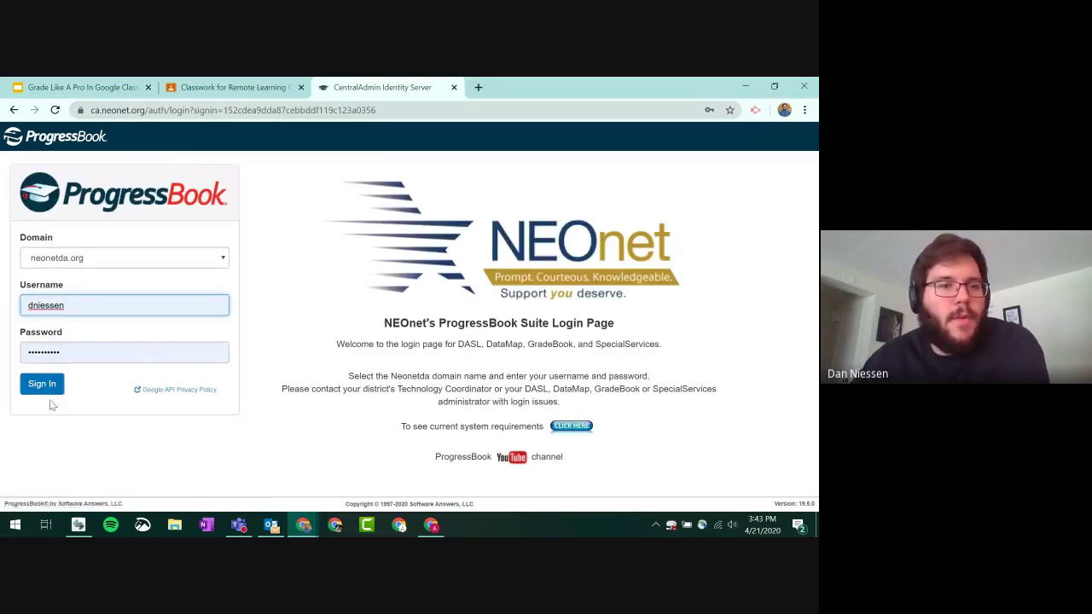
left_click(42, 385)
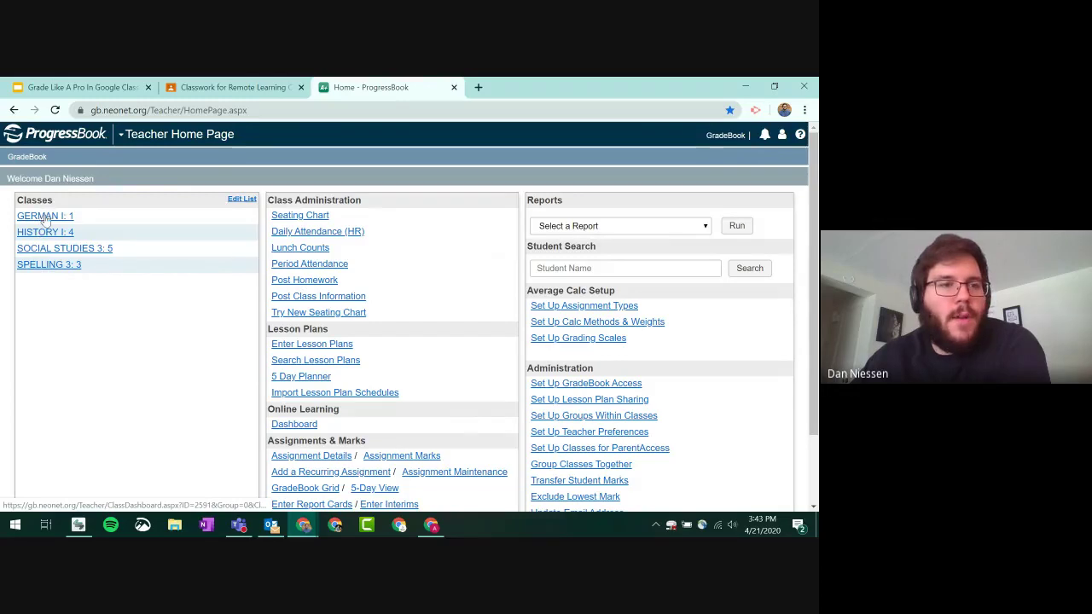
- Open the GERMAN I: 1 class dashboard and scroll through its 32 students
left_click(45, 219)
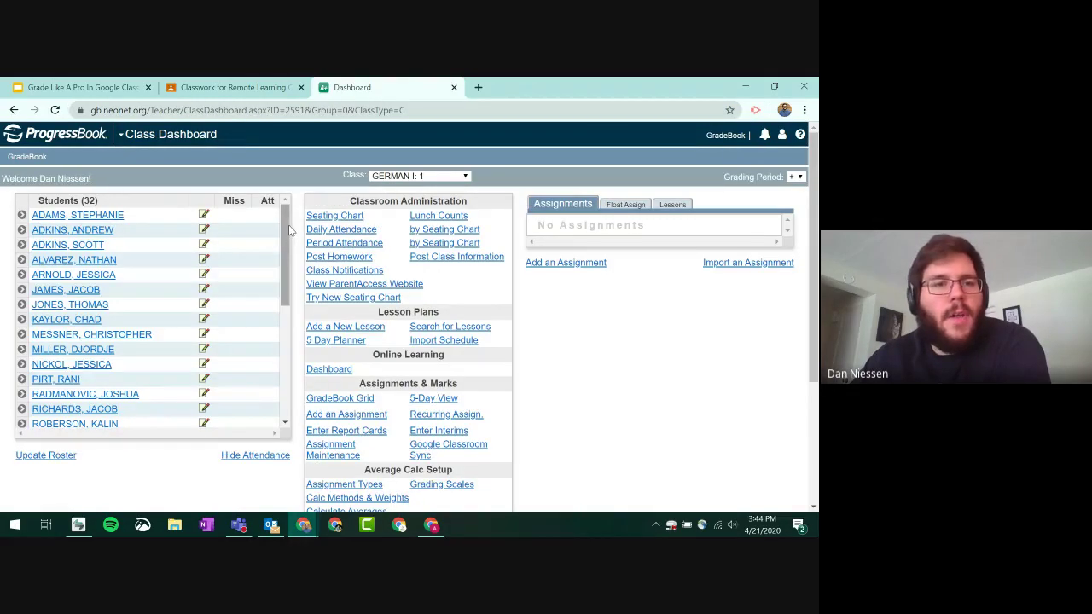
mouse_move(288, 224)
left_mouse_down()
mouse_move(280, 357)
mouse_move(284, 213)
left_mouse_up()
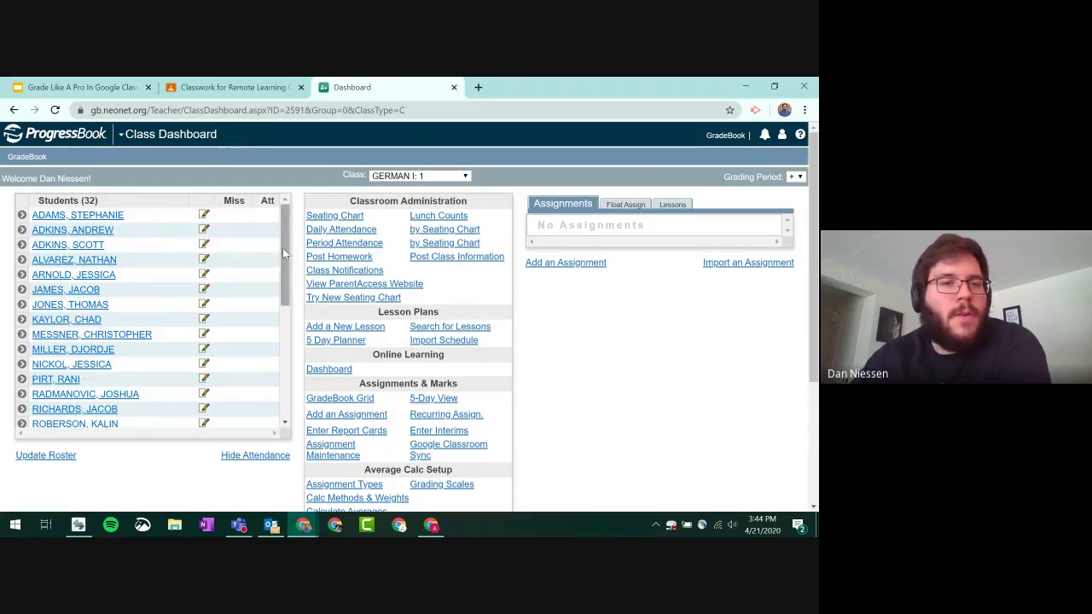
mouse_move(285, 227)
left_mouse_down()
mouse_move(286, 340)
mouse_move(289, 213)
left_mouse_up()
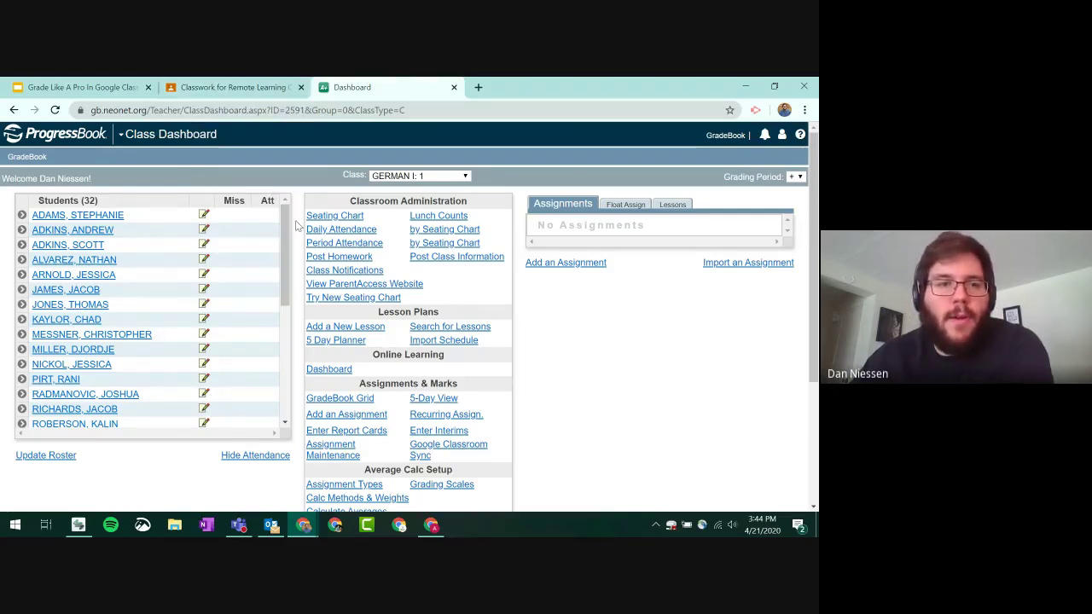
scroll(287, 226, "down", 3)
scroll(284, 220, "up", 3)
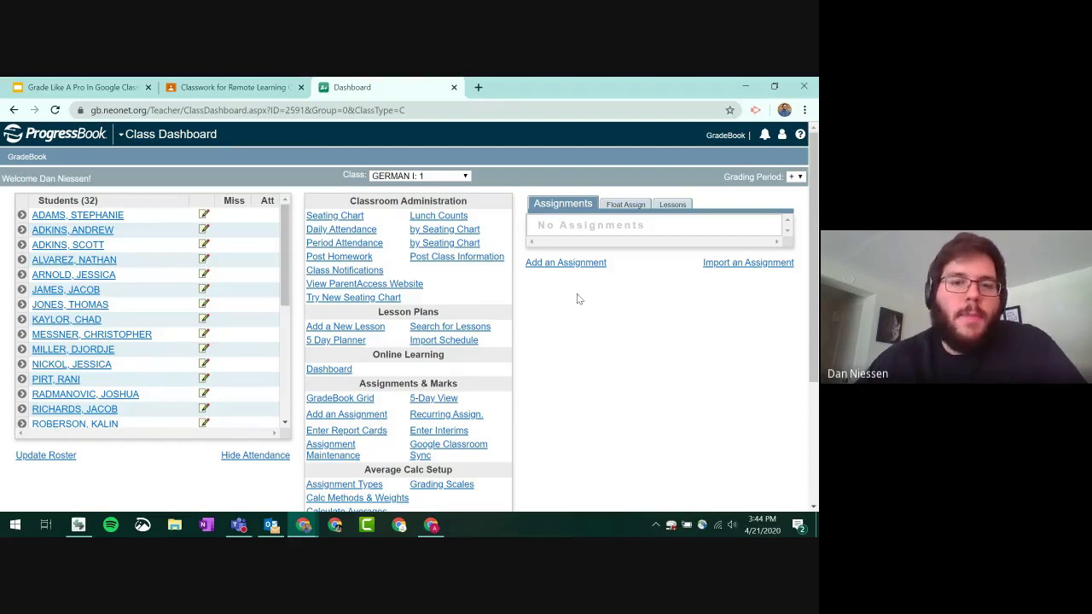
scroll(560, 287, "down", 3)
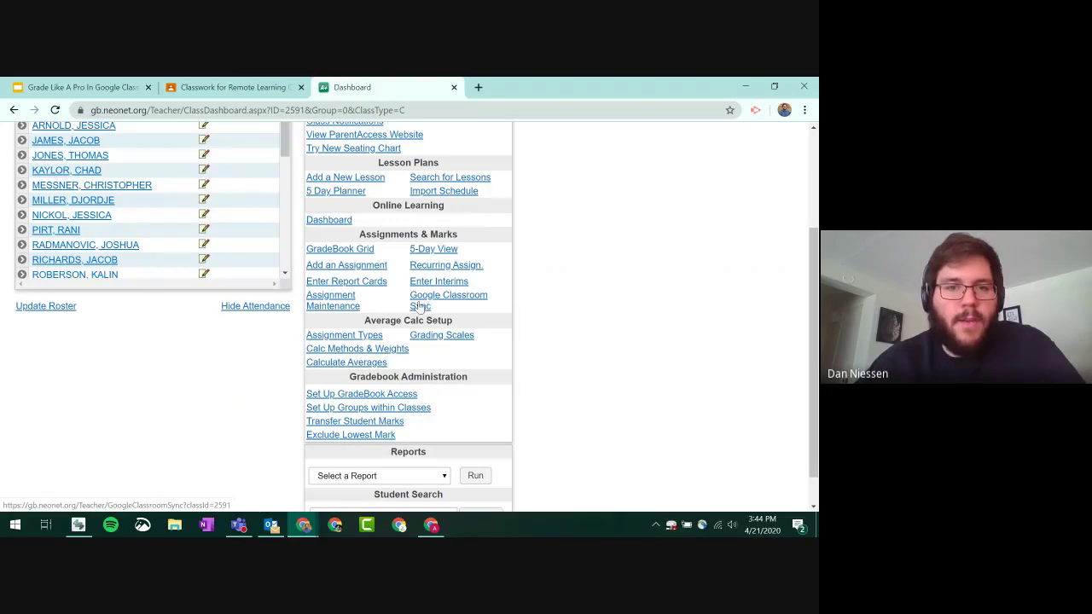
- Open the Google Classroom Sync page and set the assignment type to Google Classroom
left_click(429, 303)
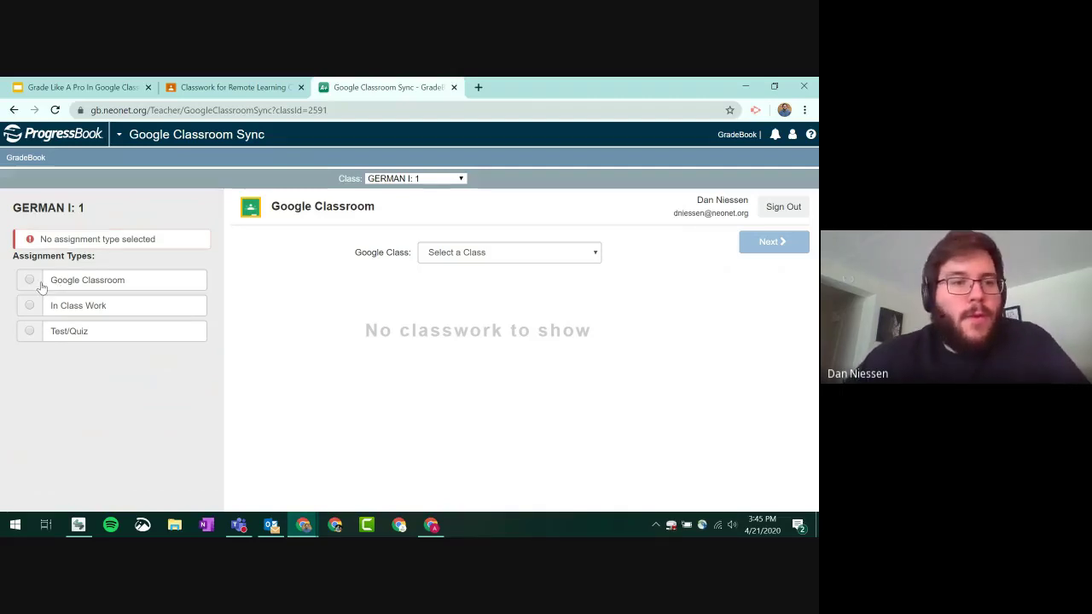
left_click(49, 281)
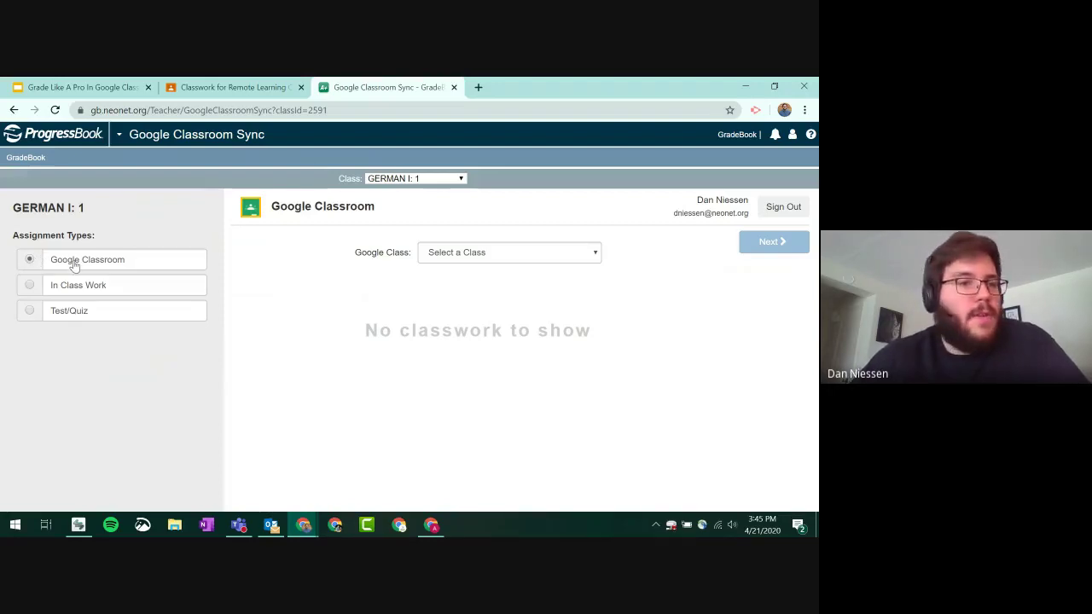
left_click(33, 287)
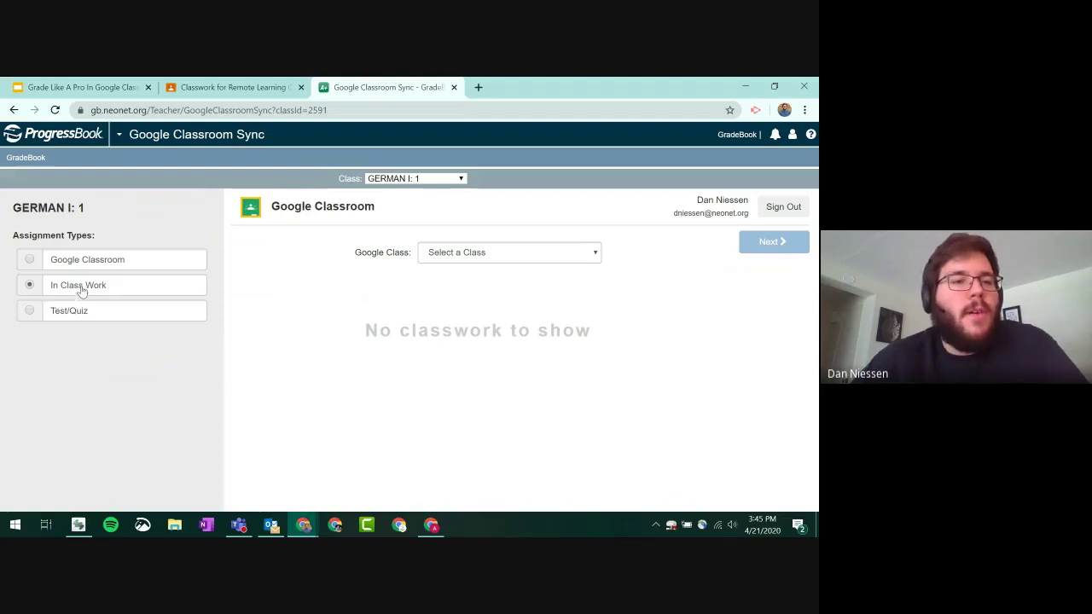
left_click(105, 263)
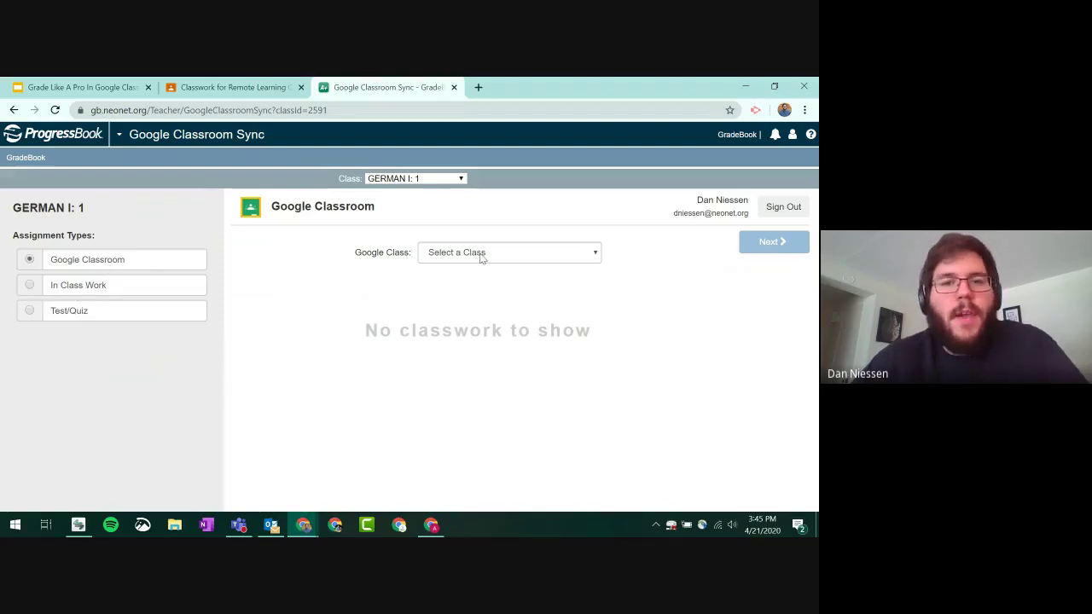
- Link Remote Learning Class and tick Rubric assignment, Math Quiz and Worksheet 4/21 ver2
left_click(596, 256)
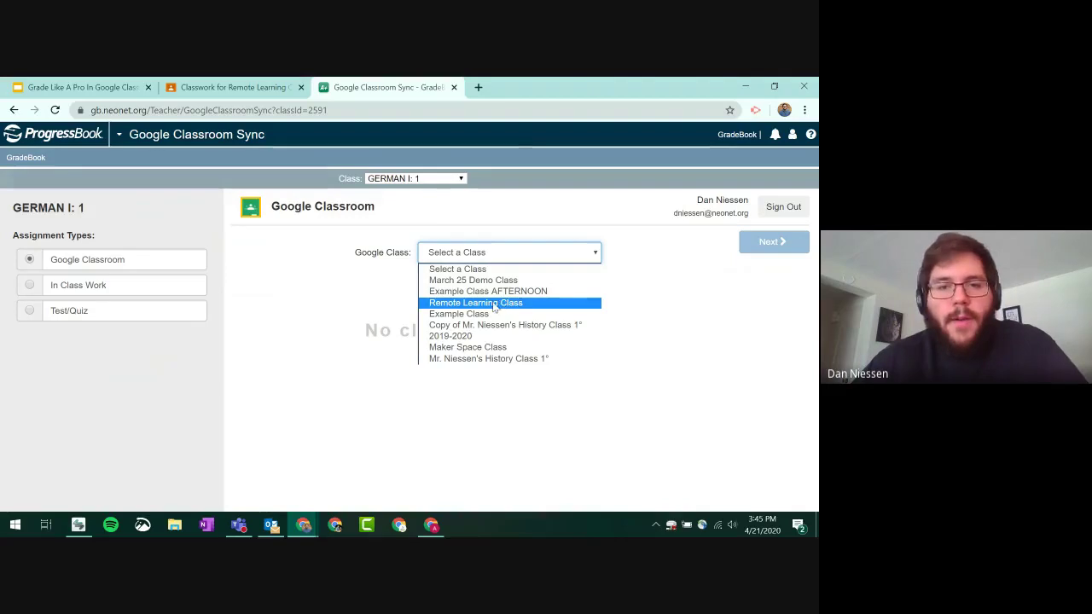
left_click(509, 303)
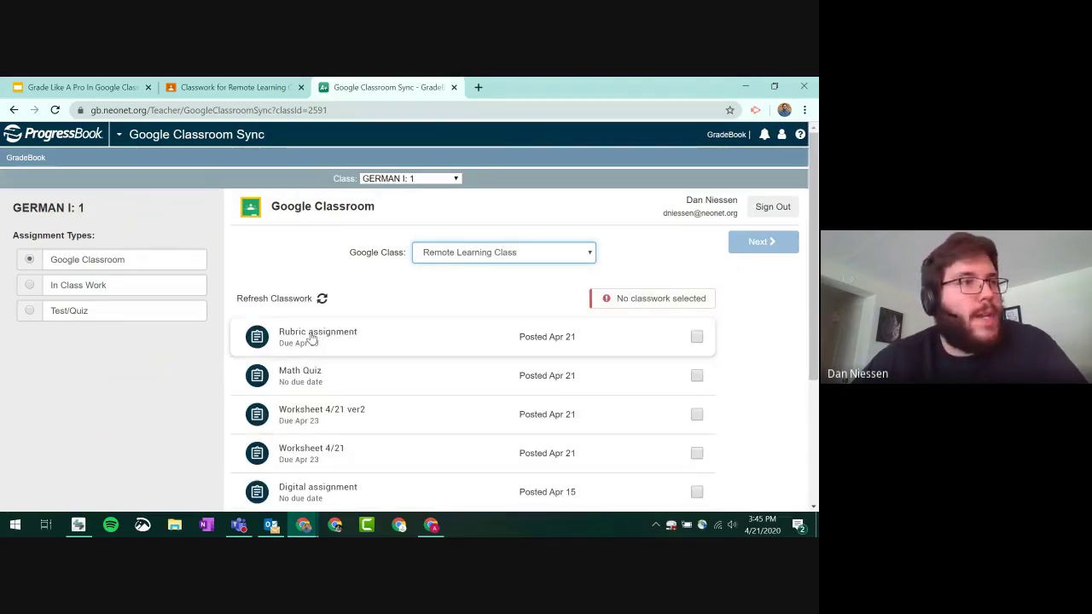
left_click(696, 337)
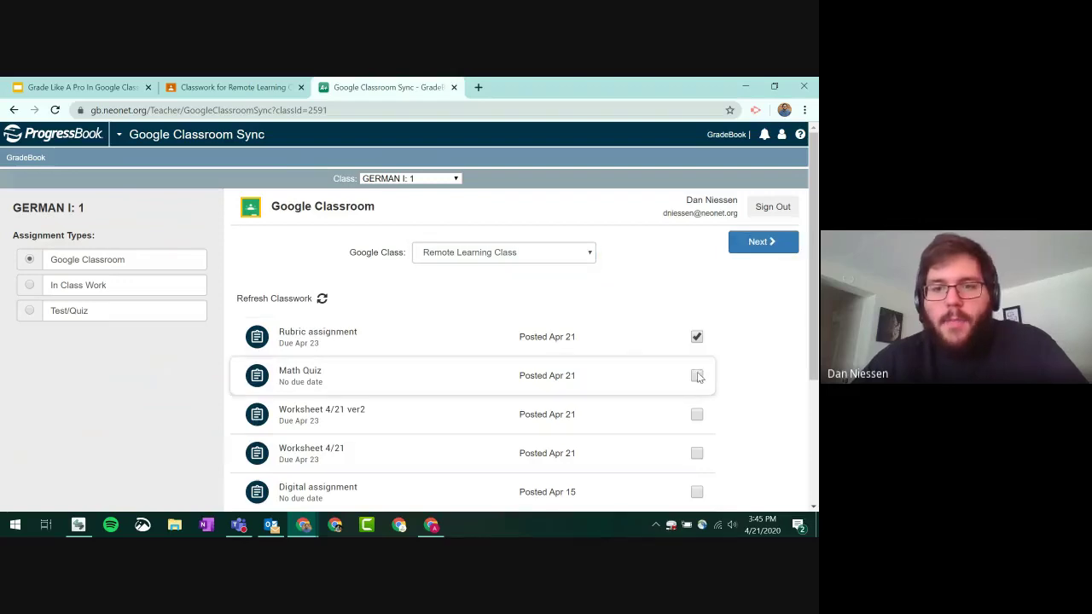
left_click(697, 375)
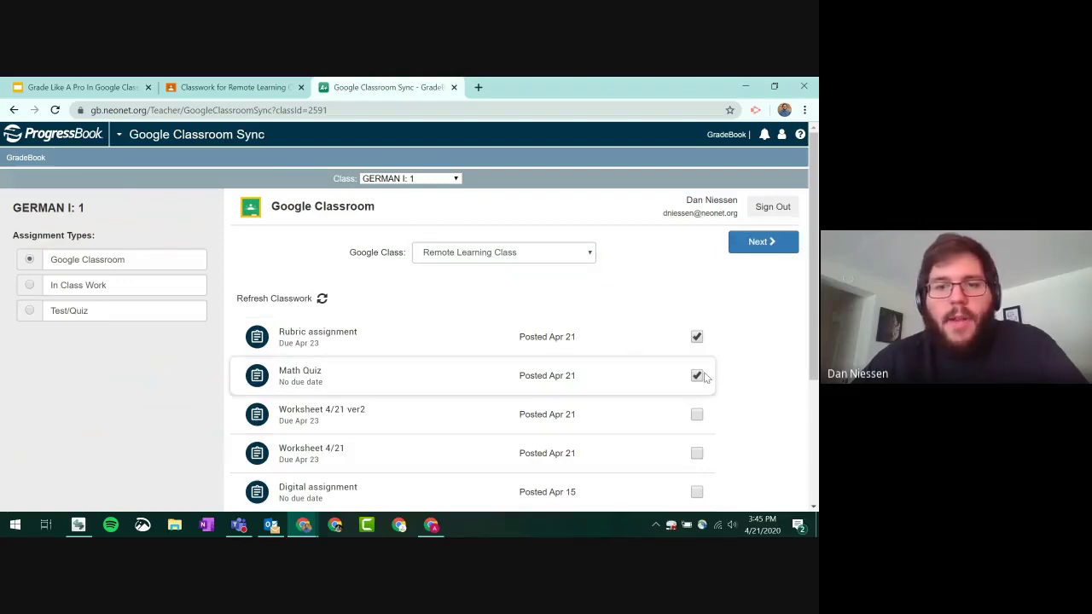
left_click(696, 414)
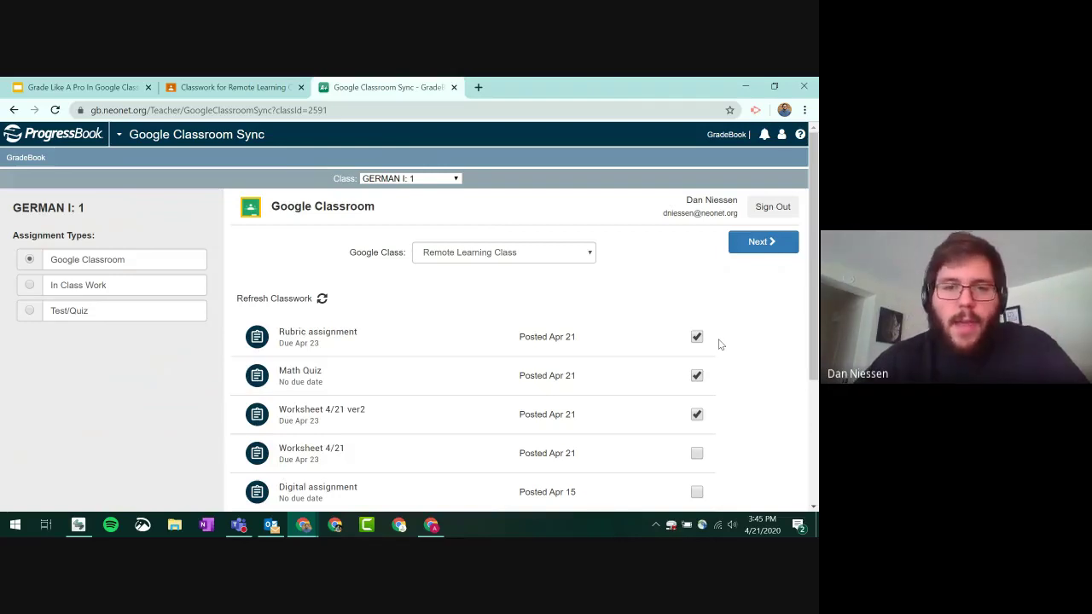
scroll(721, 346, "down", 3)
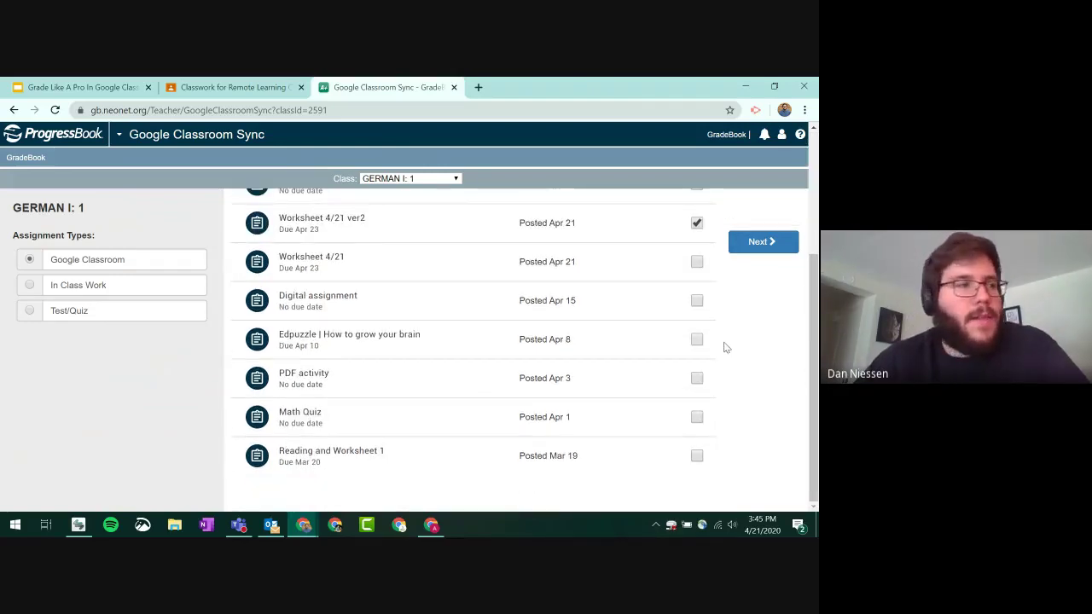
scroll(724, 345, "up", 5)
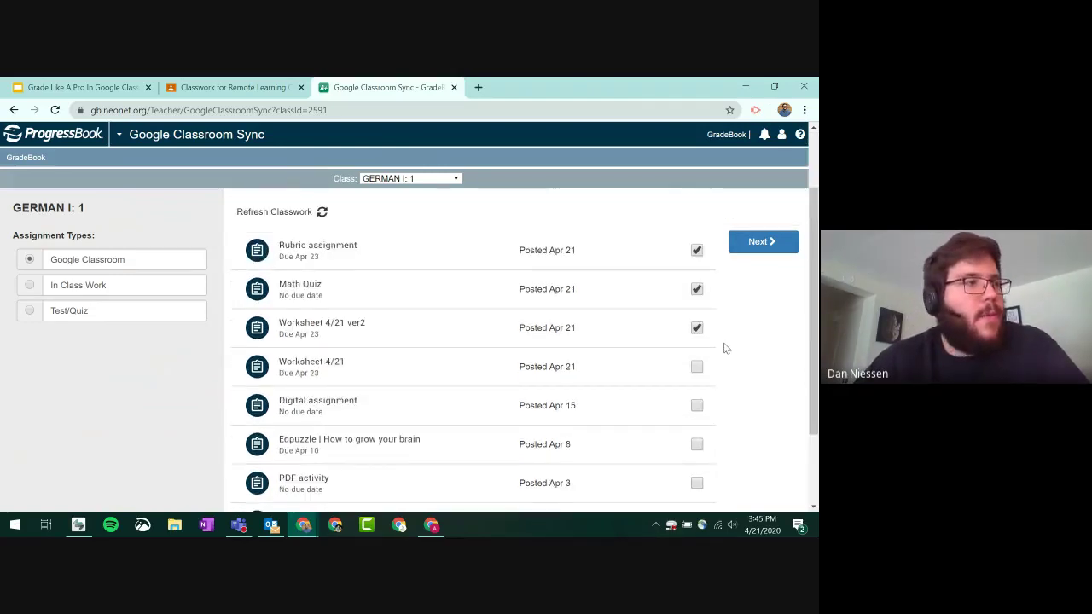
- Preview the three assignments' student matches, review the table, and run the sync
left_click(758, 243)
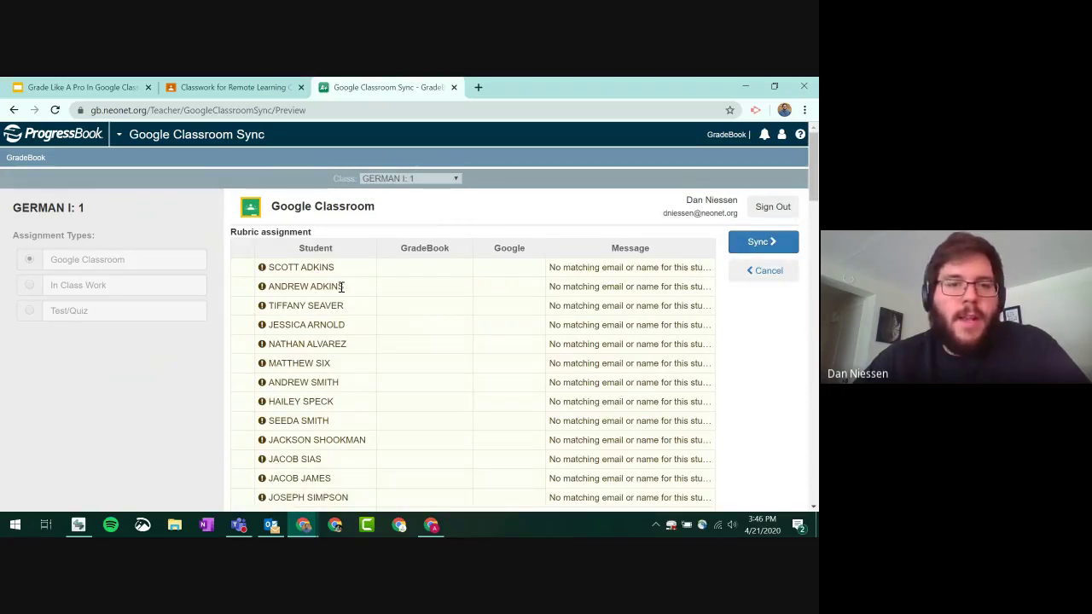
left_click_drag(292, 267, 621, 307)
left_click(621, 307)
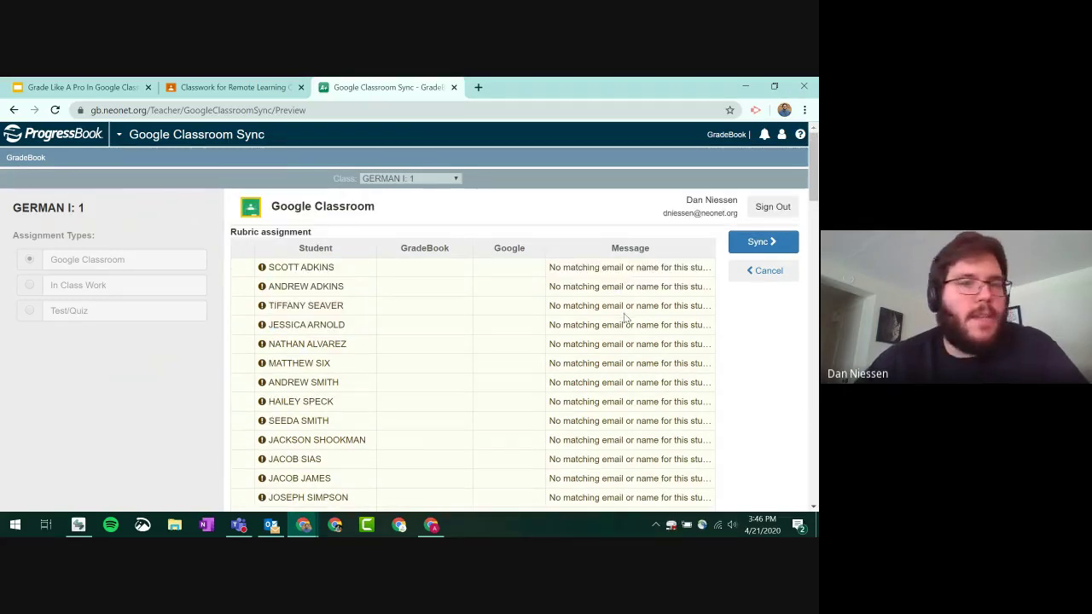
left_click_drag(426, 247, 424, 314)
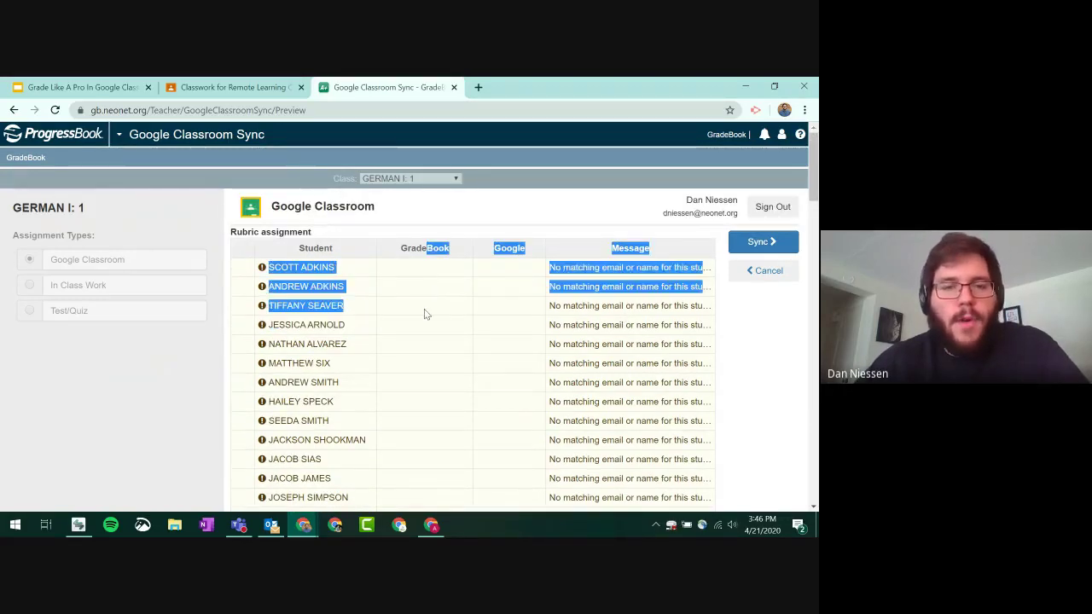
left_click(425, 259)
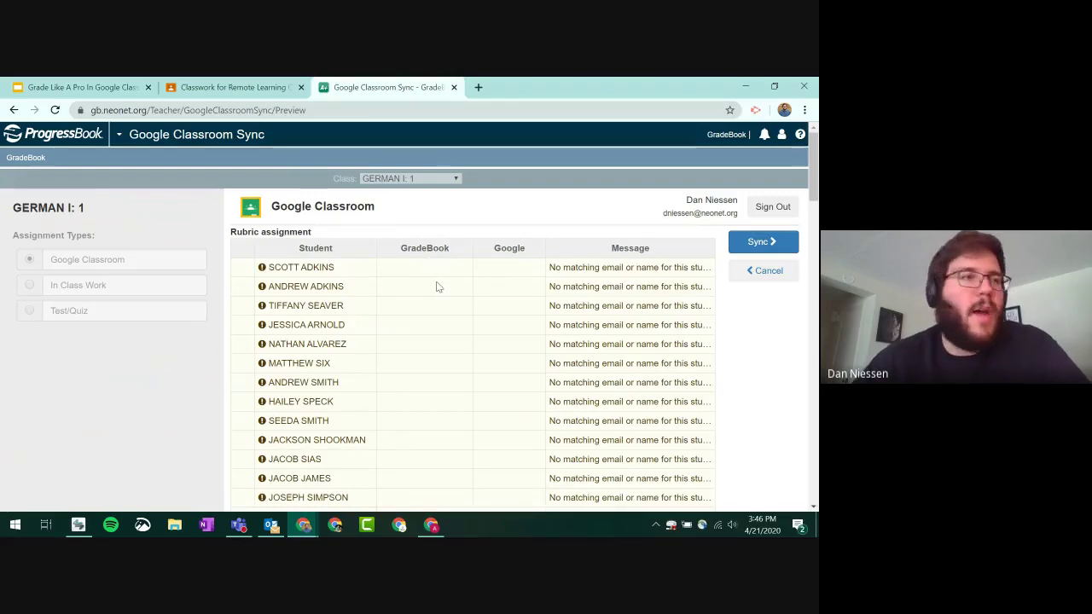
left_click_drag(512, 250, 510, 273)
left_click(510, 270)
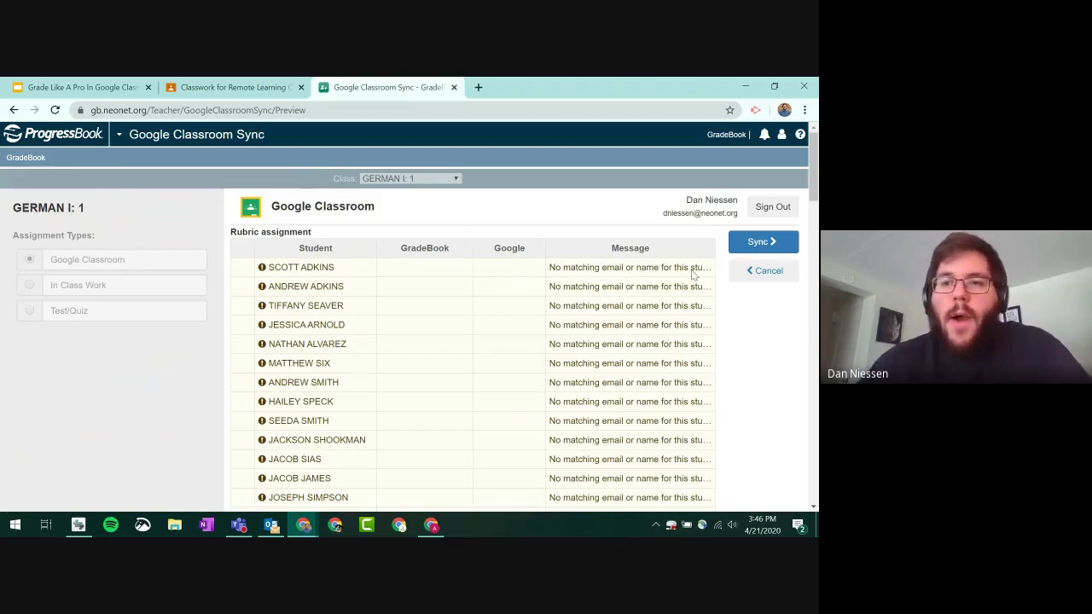
left_click(750, 246)
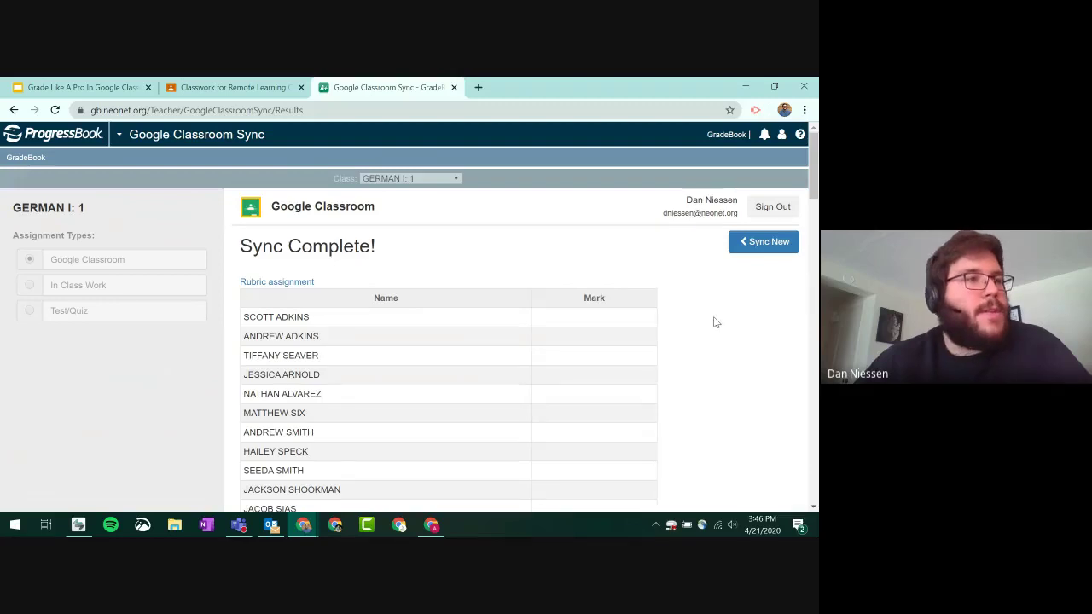
- Review the Sync Complete tables, including Worksheet 4/21 ver2 results, then return to the GradeBook home
scroll(716, 323, "down", 3)
scroll(715, 324, "up", 3)
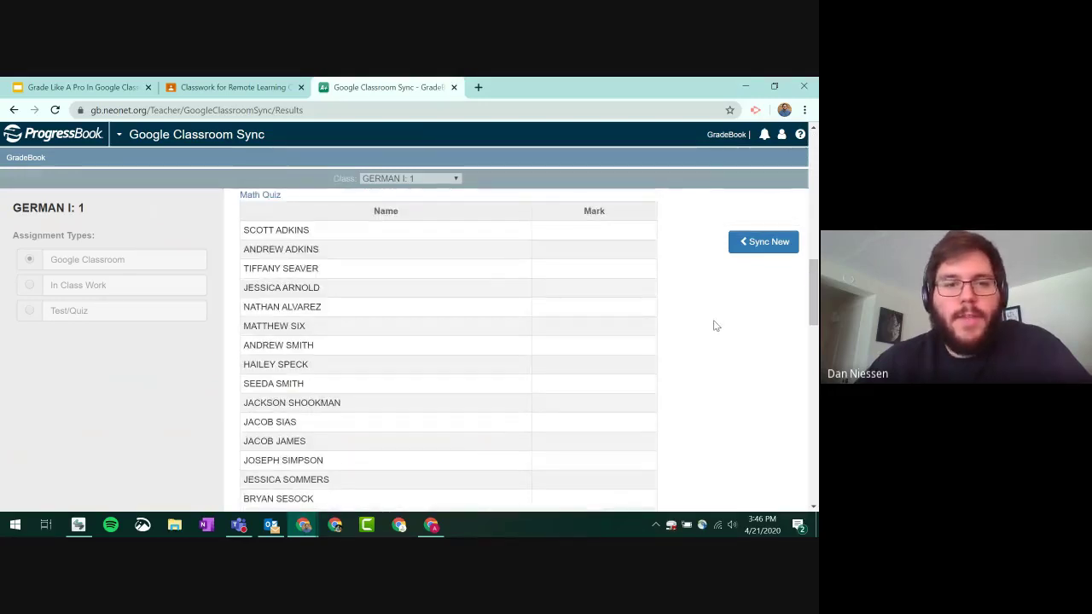
scroll(712, 332, "down", 3)
scroll(711, 331, "up", 10)
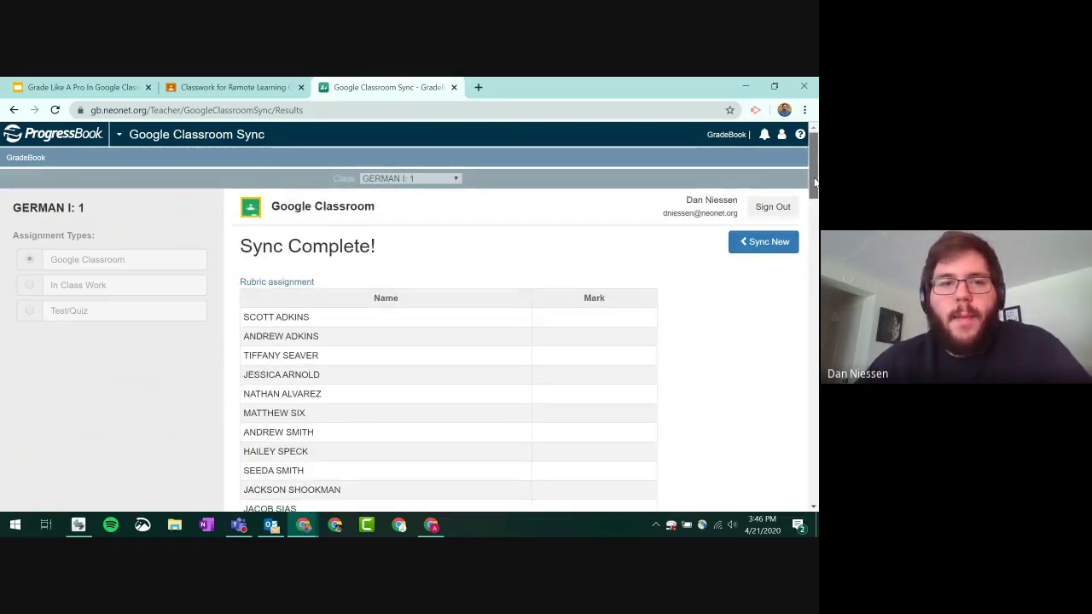
left_click_drag(815, 186, 815, 195)
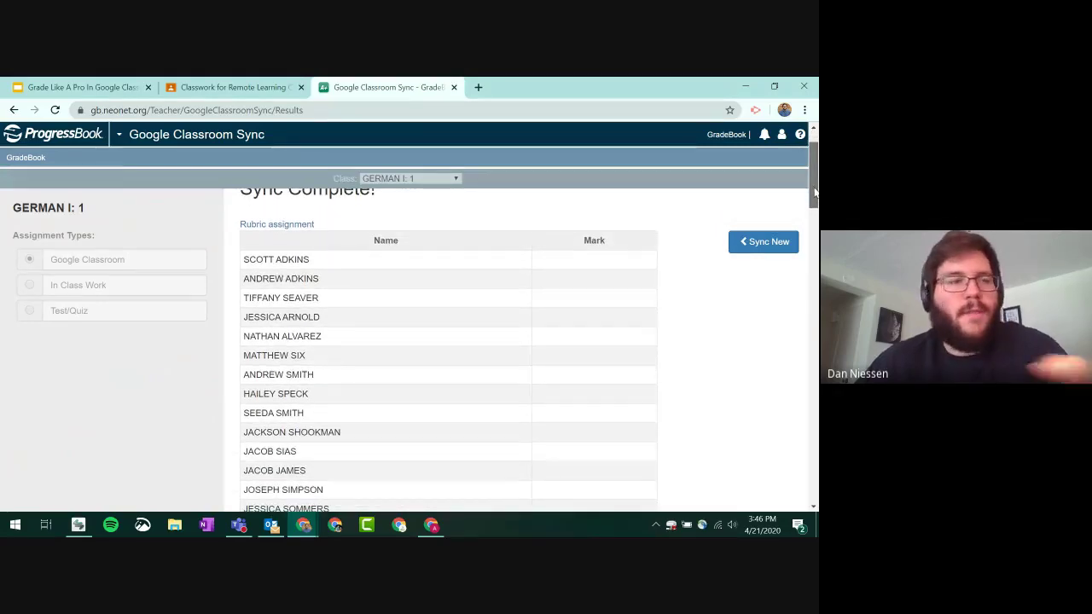
left_click_drag(815, 194, 807, 401)
scroll(653, 398, "down", 1)
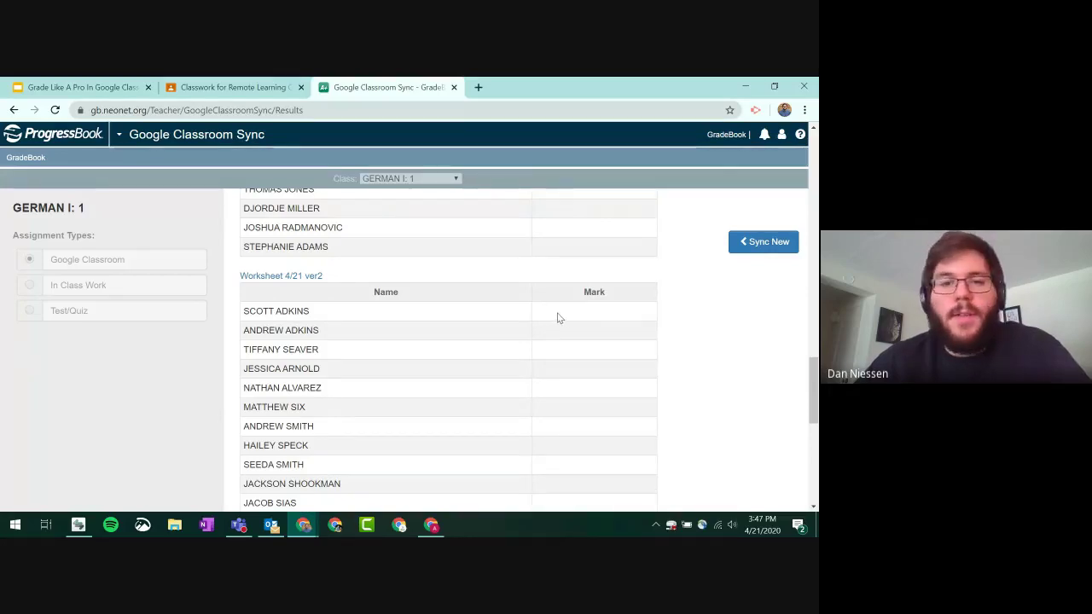
left_click_drag(555, 317, 602, 391)
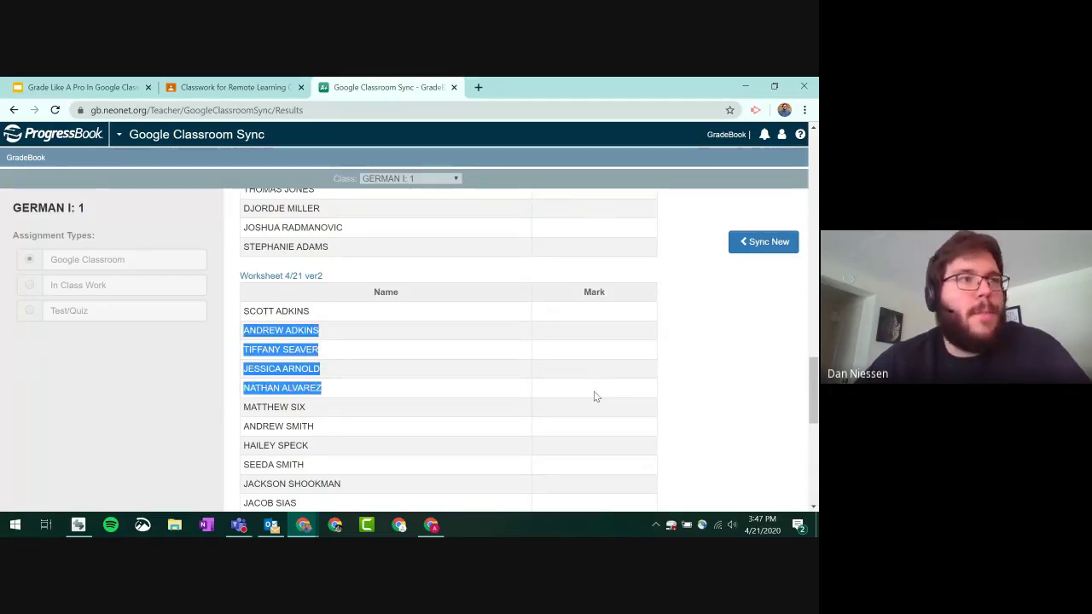
scroll(594, 396, "up", 10)
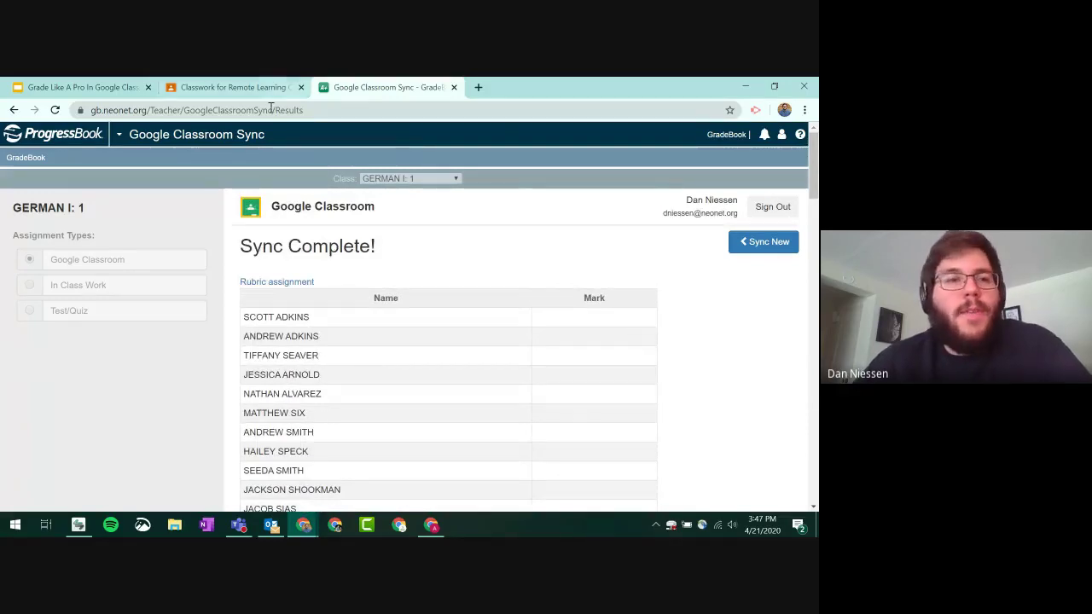
left_click(25, 160)
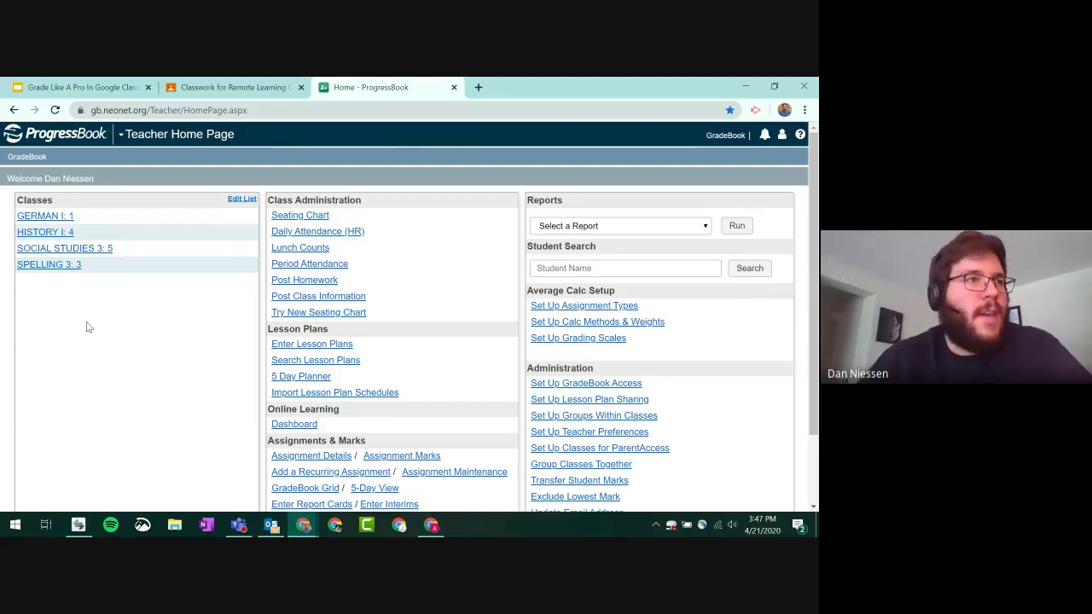
- On GERMAN I: 1's sync page, choose Remote Learning Class and tick the Edpuzzle assignment
left_click(40, 217)
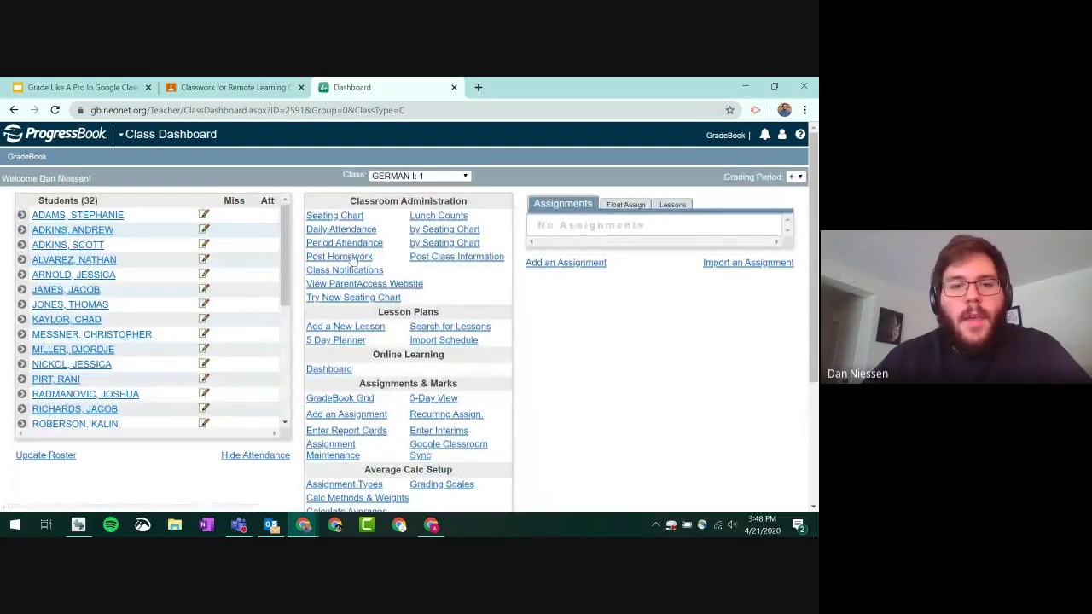
scroll(402, 299, "down", 2)
left_click(448, 298)
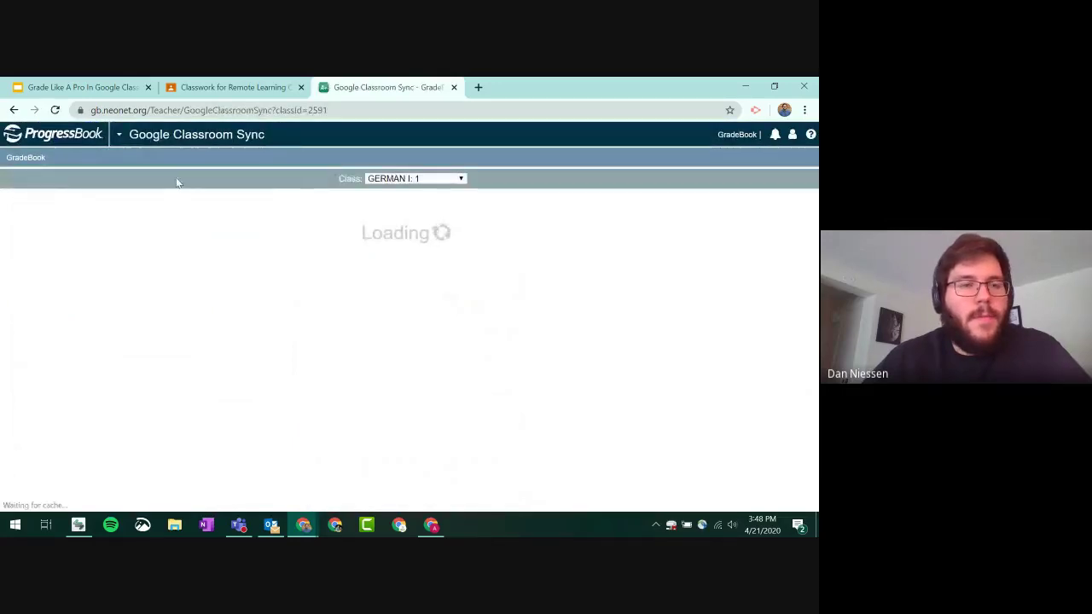
left_click(73, 278)
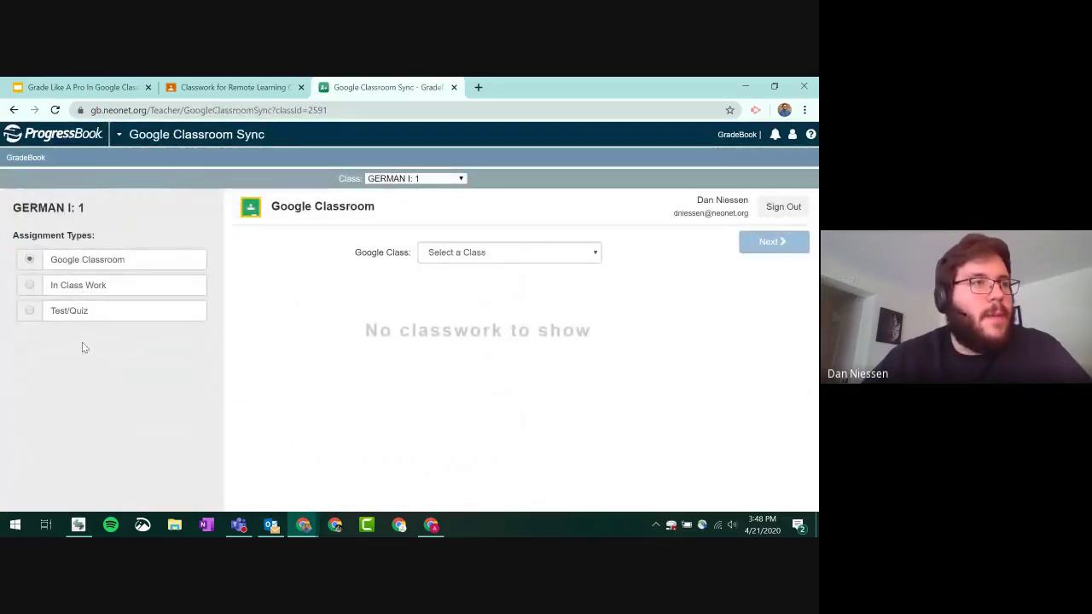
left_click(551, 251)
left_click(515, 304)
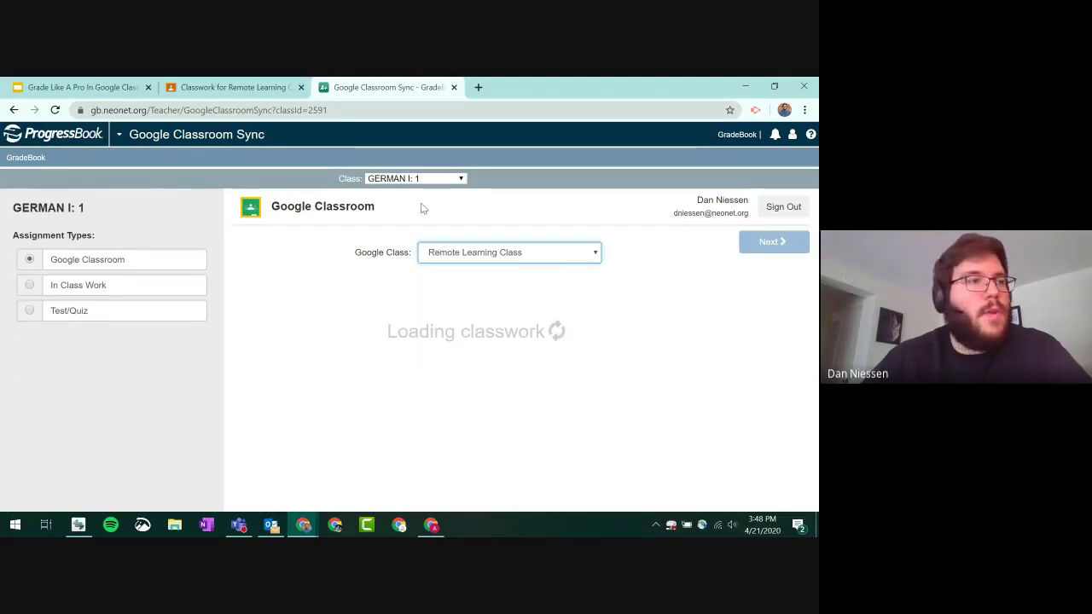
scroll(665, 381, "down", 2)
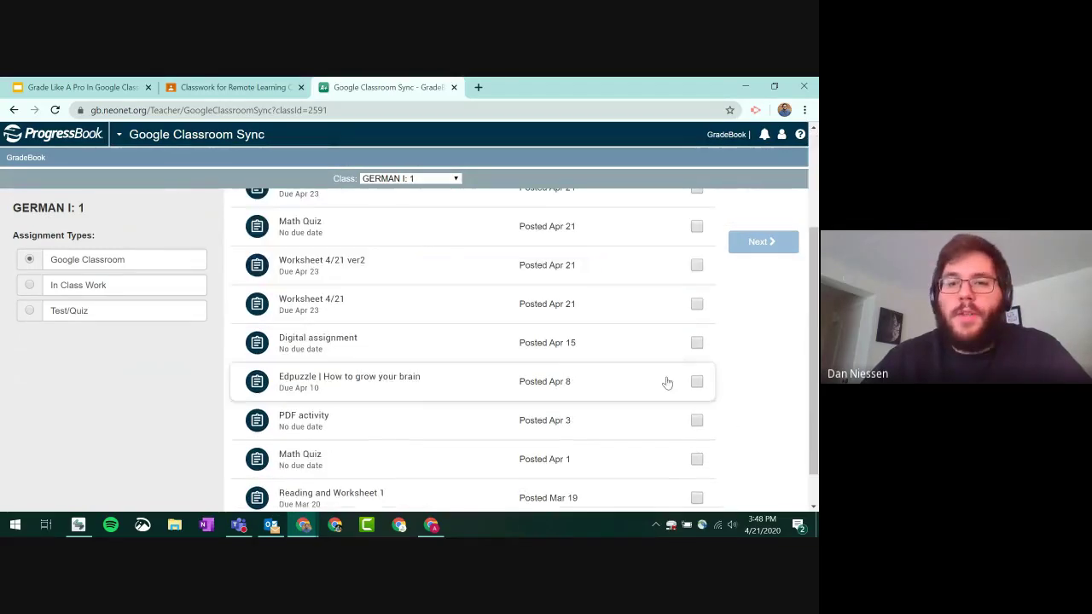
left_click(697, 382)
scroll(723, 369, "up", 2)
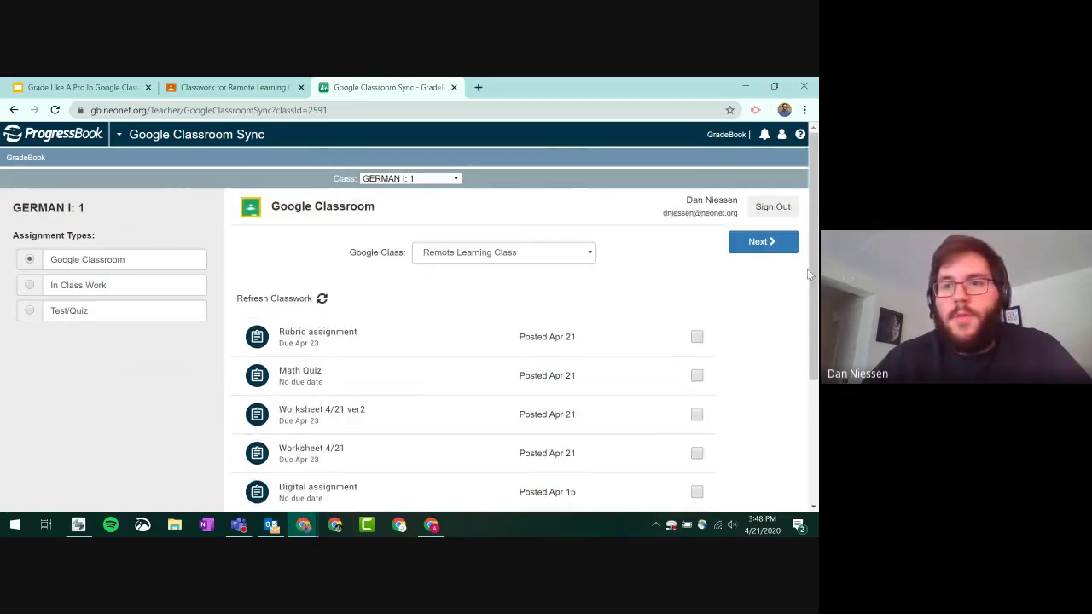
- Preview the 'How to grow your brain' student matches and sync it into the GradeBook
left_click(760, 242)
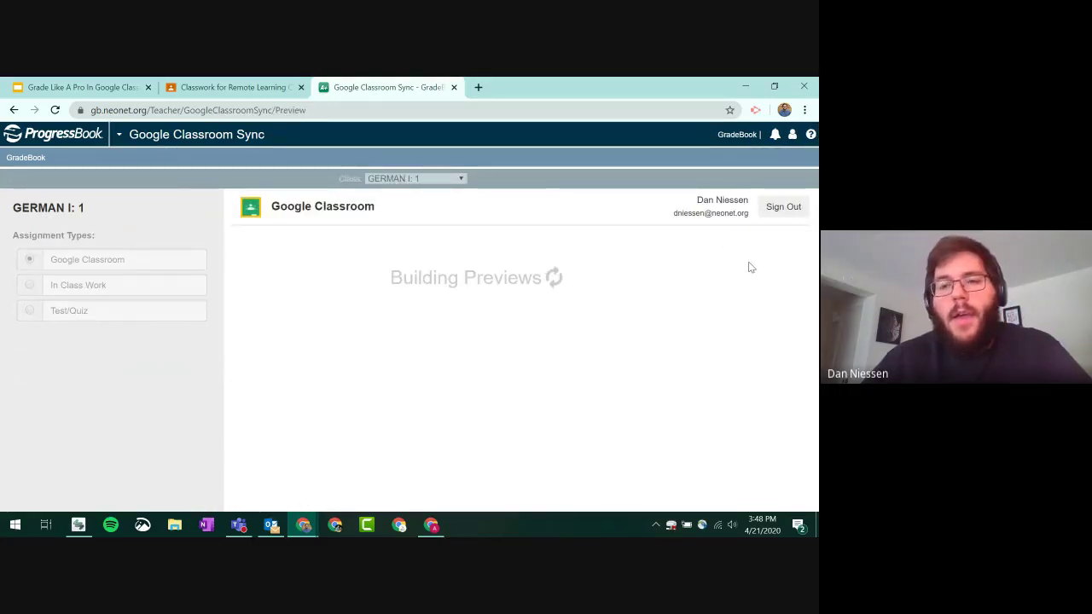
scroll(636, 305, "down", 1)
scroll(635, 305, "up", 1)
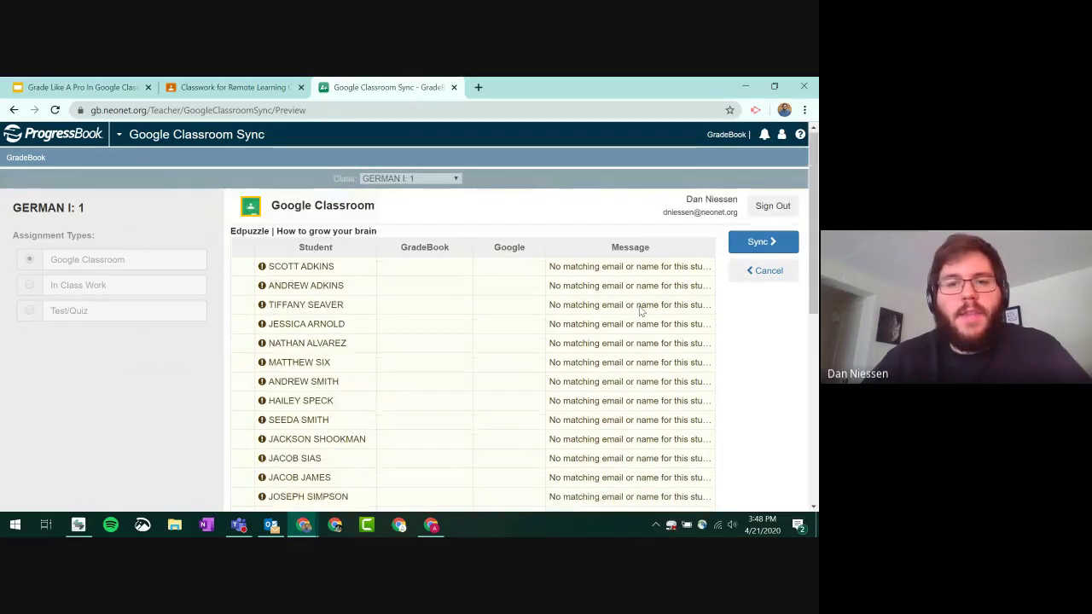
scroll(636, 308, "down", 5)
scroll(635, 309, "up", 5)
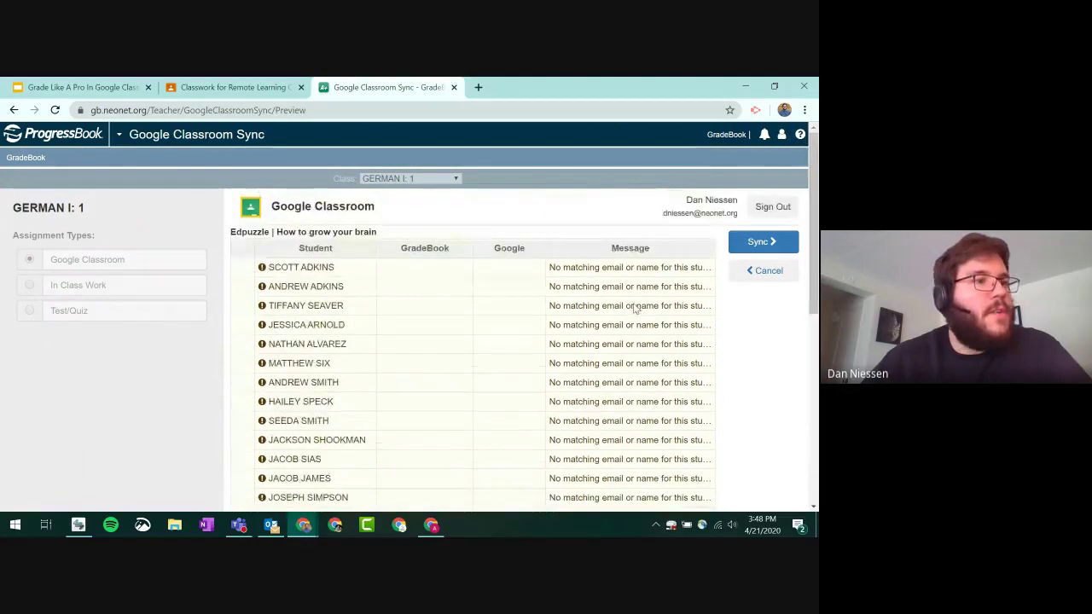
left_click(749, 243)
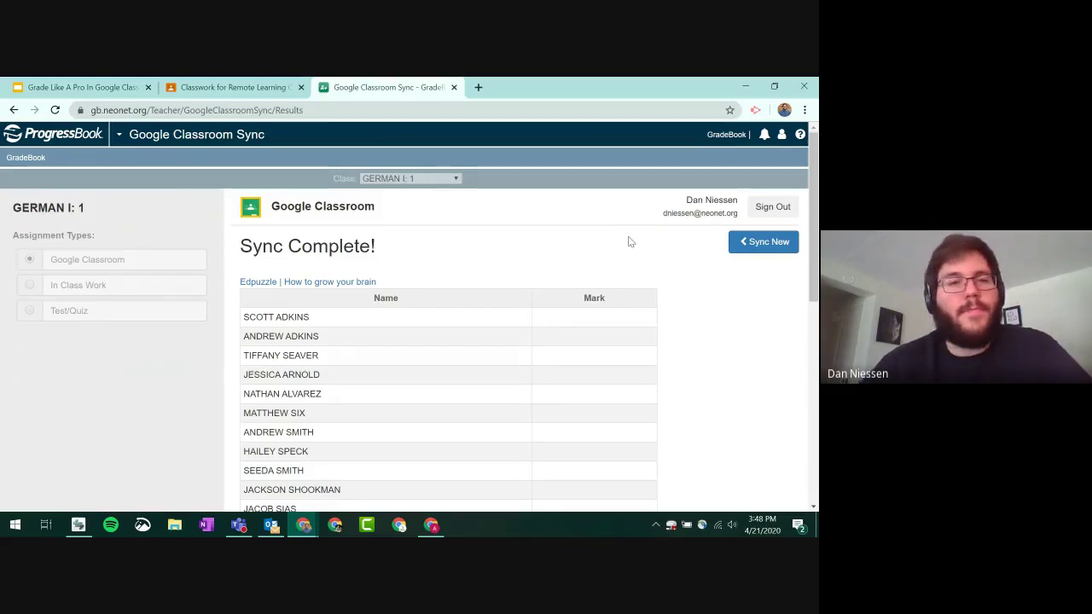
- Close the ProgressBook tab and advance the deck to slide 17 on mobile app grading
left_click(114, 86)
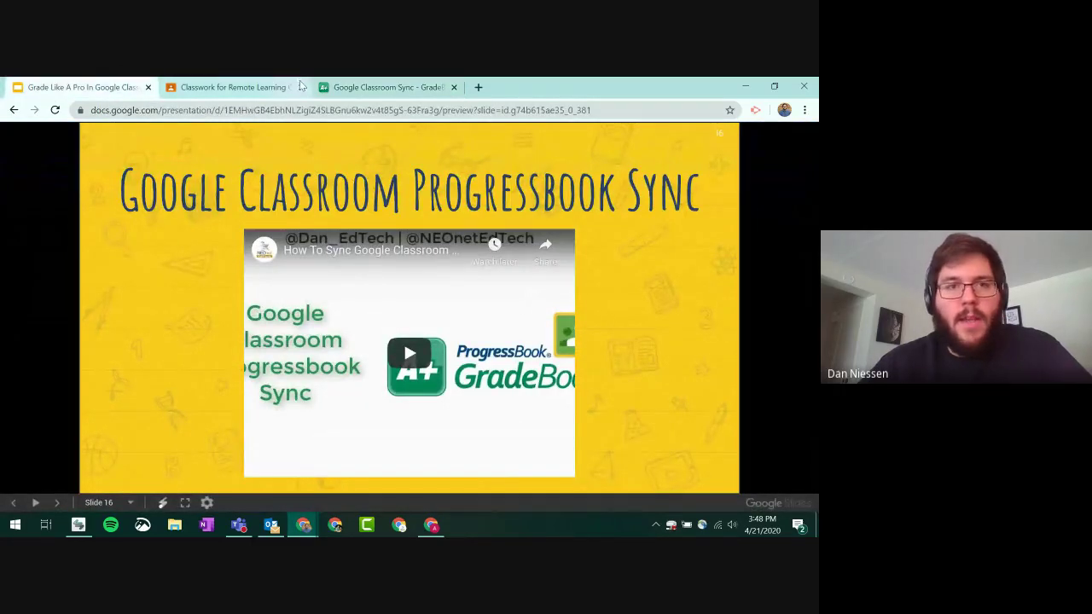
left_click(454, 87)
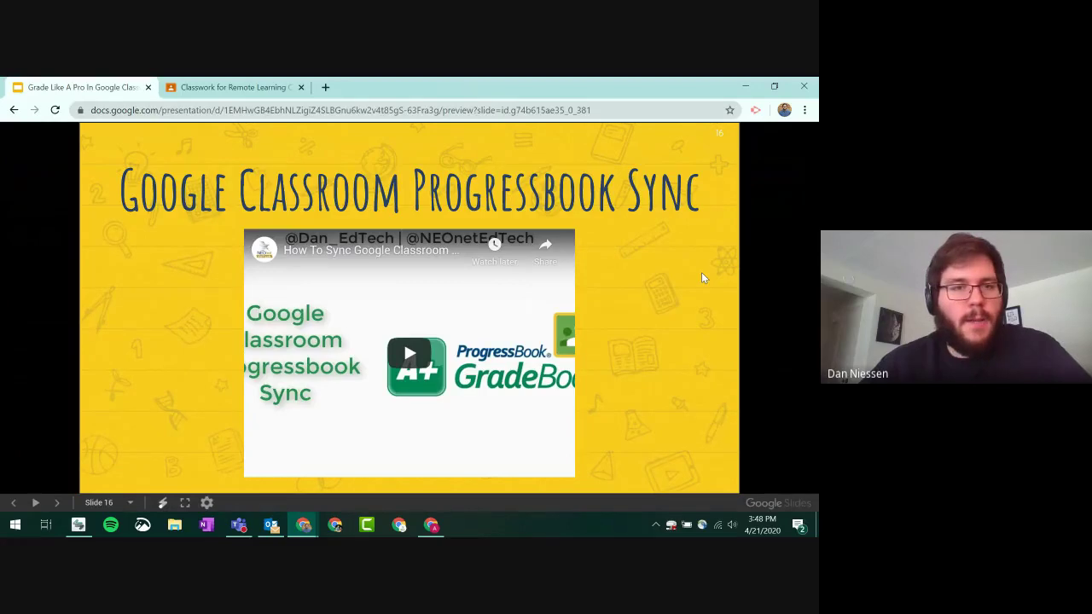
left_click(702, 275)
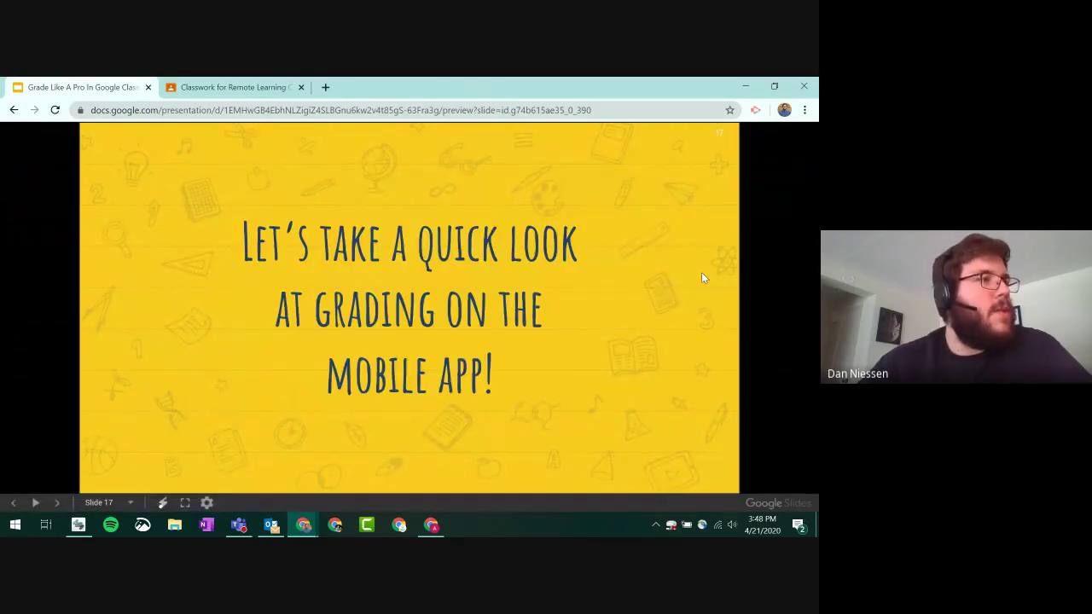
left_click(702, 274)
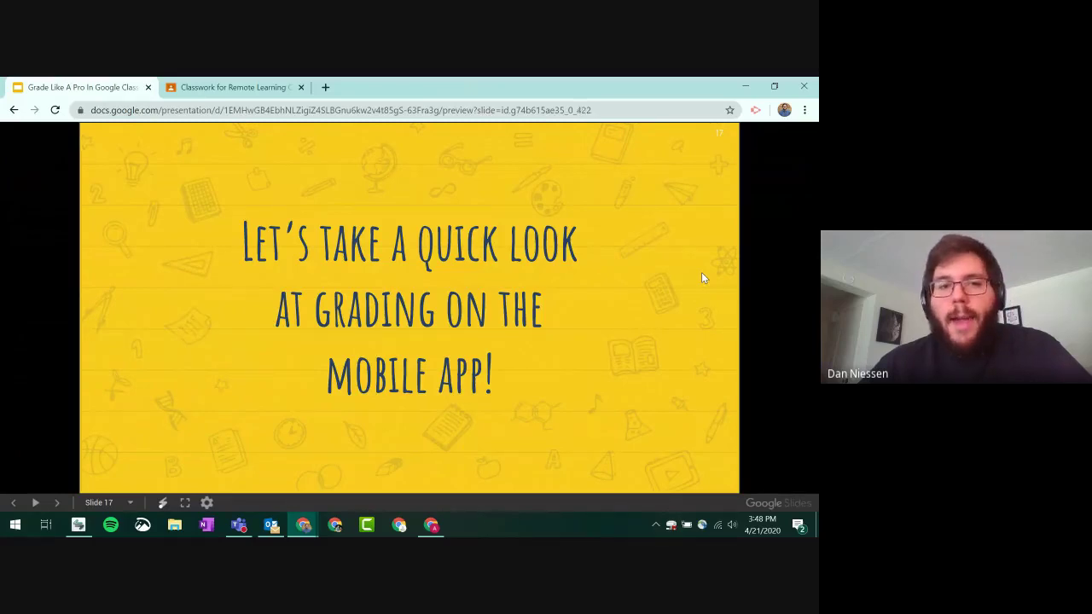